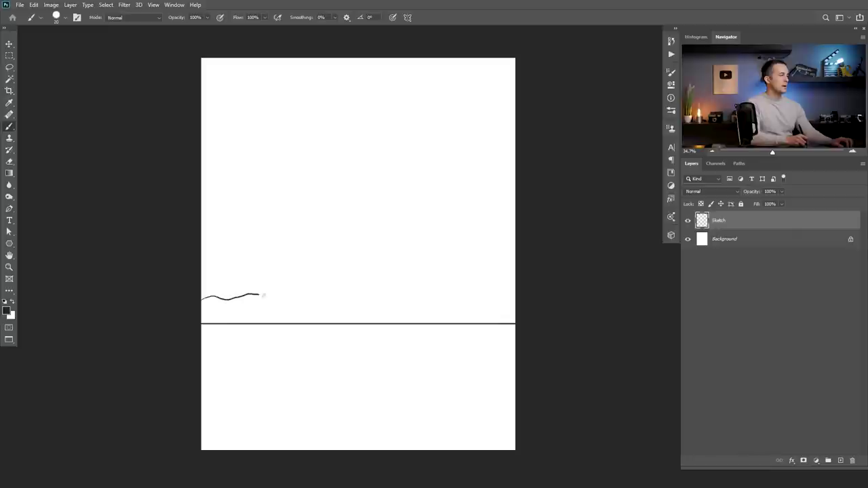
Undo the partial hill stroke and redraw a wavy hill outline across the full canvas width above the horizon line
{"action": "key", "text": "ctrl+z"}
{"action": "mouse_move", "coordinate": [191, 304]}
{"action": "left_mouse_down"}
{"action": "mouse_move", "coordinate": [225, 292]}
{"action": "mouse_move", "coordinate": [300, 299]}
{"action": "mouse_move", "coordinate": [322, 291]}
{"action": "mouse_move", "coordinate": [526, 311]}
{"action": "mouse_move", "coordinate": [566, 305]}
{"action": "left_mouse_up"}
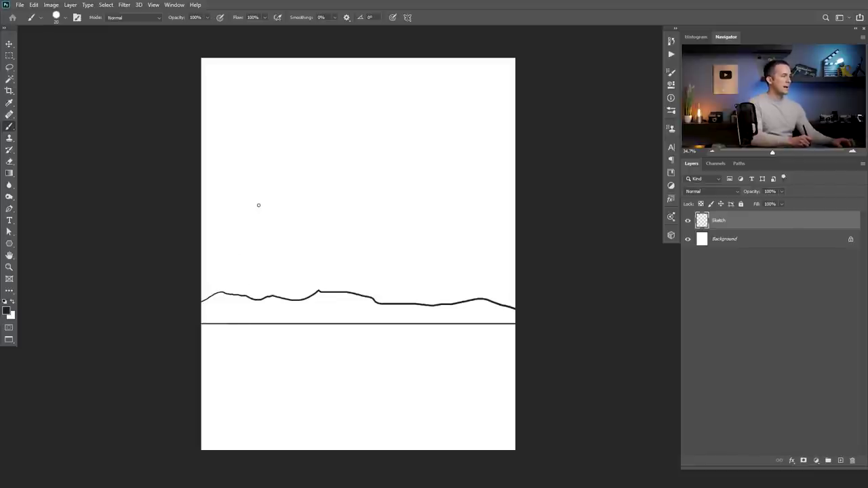
Sketch a lighthouse on the left part of the hill, with a tapered tower, gallery, roofed lantern room, stripes, windows and a small house at its base
{"action": "left_click_drag", "start_coordinate": [252, 299], "coordinate": [258, 201]}
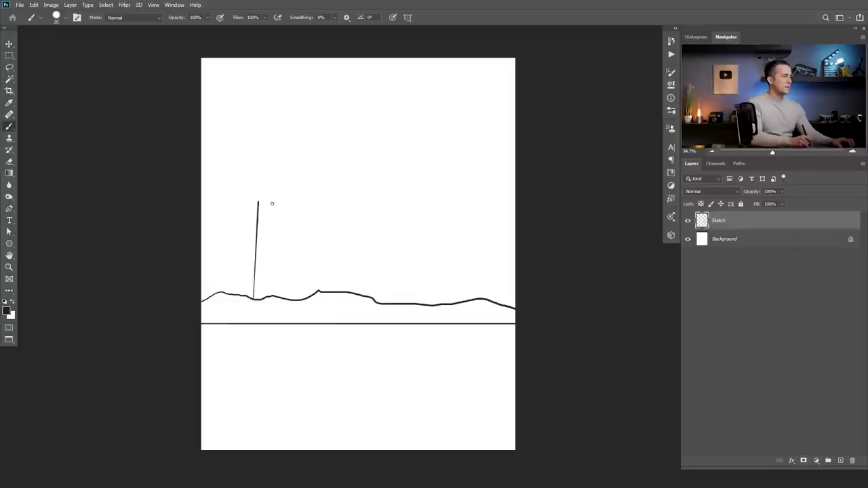
{"action": "left_click", "coordinate": [275, 296], "text": "shift"}
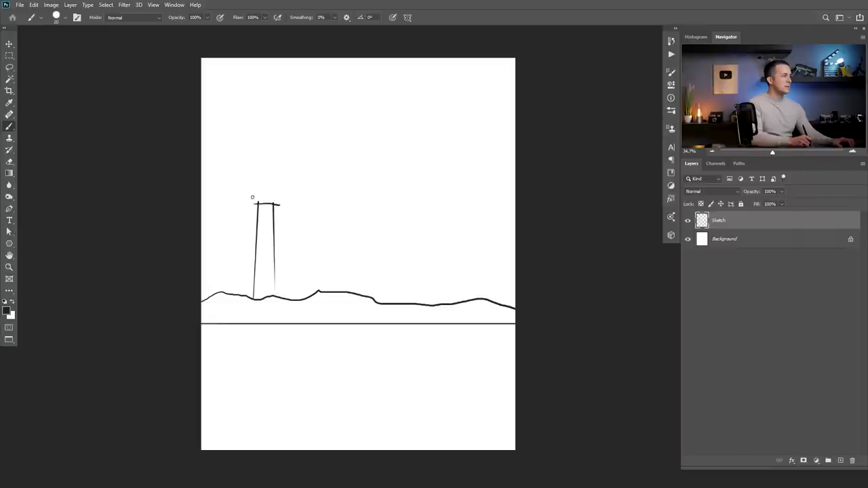
{"action": "mouse_move", "coordinate": [264, 195]}
{"action": "left_mouse_down"}
{"action": "mouse_move", "coordinate": [280, 196]}
{"action": "mouse_move", "coordinate": [280, 206]}
{"action": "mouse_move", "coordinate": [276, 181]}
{"action": "left_mouse_up"}
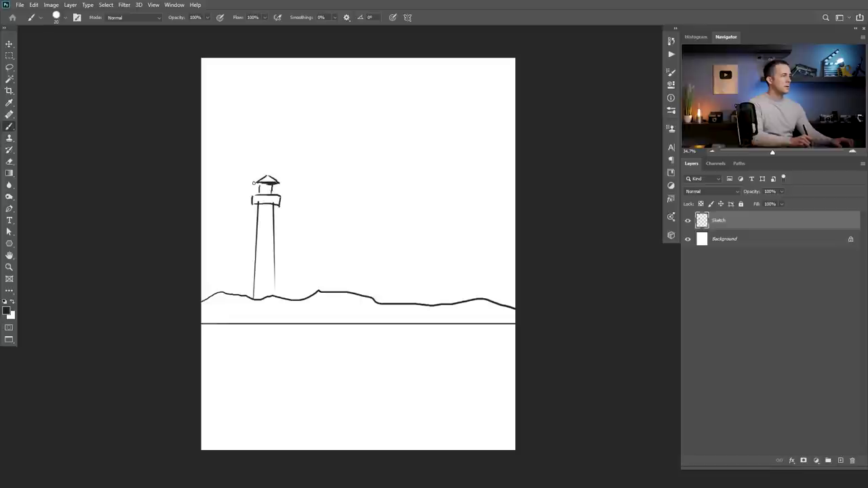
{"action": "left_click_drag", "start_coordinate": [258, 219], "coordinate": [269, 218]}
{"action": "mouse_move", "coordinate": [256, 261]}
{"action": "left_mouse_down"}
{"action": "mouse_move", "coordinate": [282, 259]}
{"action": "mouse_move", "coordinate": [276, 274]}
{"action": "left_mouse_up"}
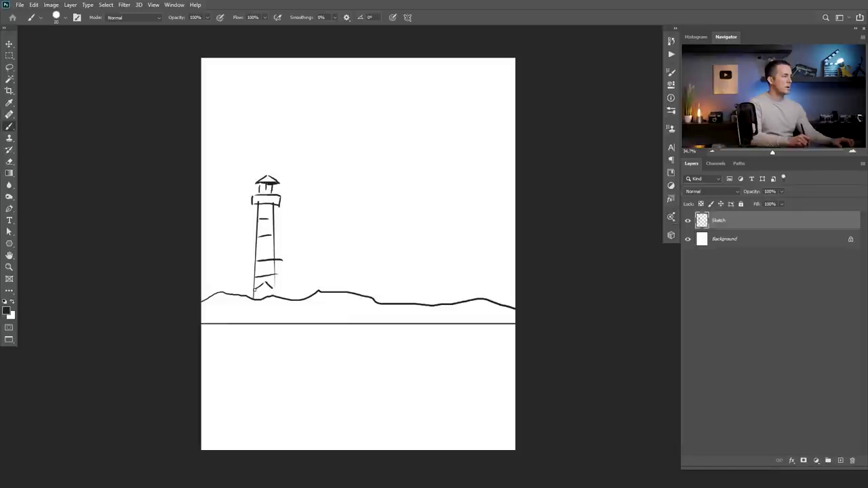
{"action": "left_click_drag", "start_coordinate": [271, 287], "coordinate": [271, 296]}
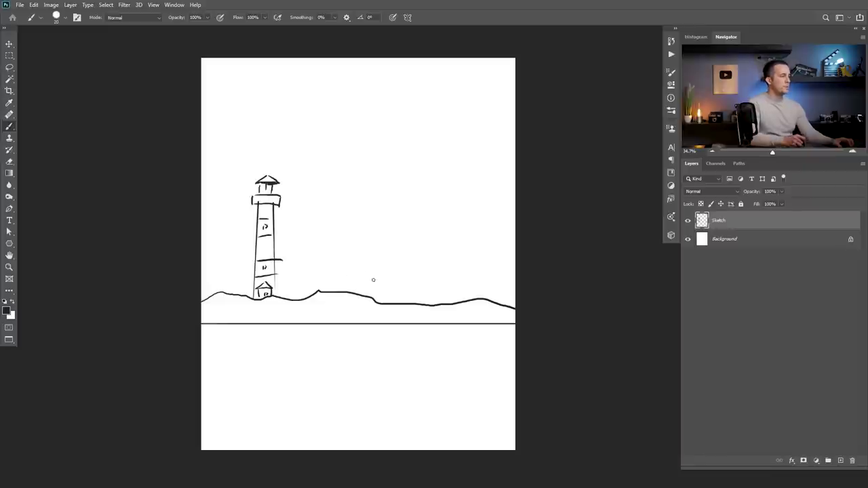
Sketch small trees along the hill and a widening light beam from the lantern room to the canvas's right edge
{"action": "mouse_move", "coordinate": [345, 286]}
{"action": "left_mouse_down"}
{"action": "mouse_move", "coordinate": [362, 276]}
{"action": "mouse_move", "coordinate": [322, 278]}
{"action": "mouse_move", "coordinate": [335, 289]}
{"action": "left_mouse_up"}
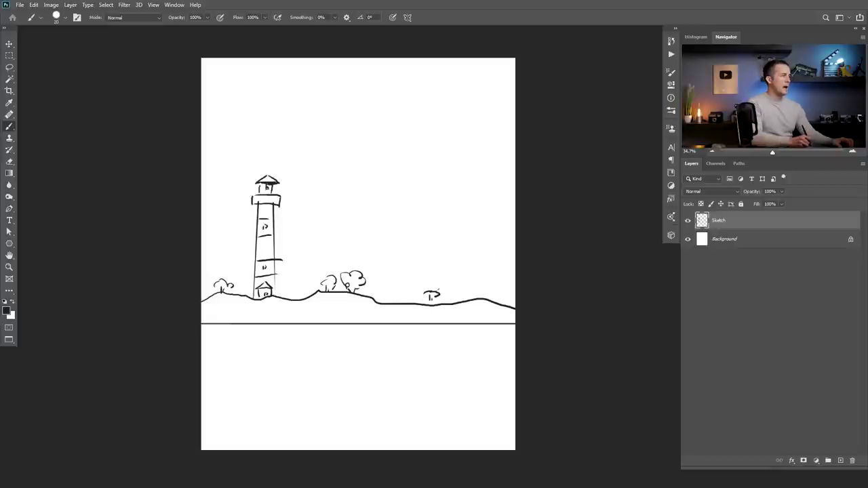
{"action": "mouse_move", "coordinate": [284, 183]}
{"action": "left_mouse_down"}
{"action": "mouse_move", "coordinate": [472, 161]}
{"action": "mouse_move", "coordinate": [424, 201]}
{"action": "mouse_move", "coordinate": [517, 209]}
{"action": "left_mouse_up"}
{"action": "left_click_drag", "start_coordinate": [473, 164], "coordinate": [511, 159]}
Sketch a round moon below the light beam and scatter birds and star dots across the sky
{"action": "mouse_move", "coordinate": [397, 212]}
{"action": "left_mouse_down"}
{"action": "mouse_move", "coordinate": [385, 227]}
{"action": "mouse_move", "coordinate": [395, 213]}
{"action": "left_mouse_up"}
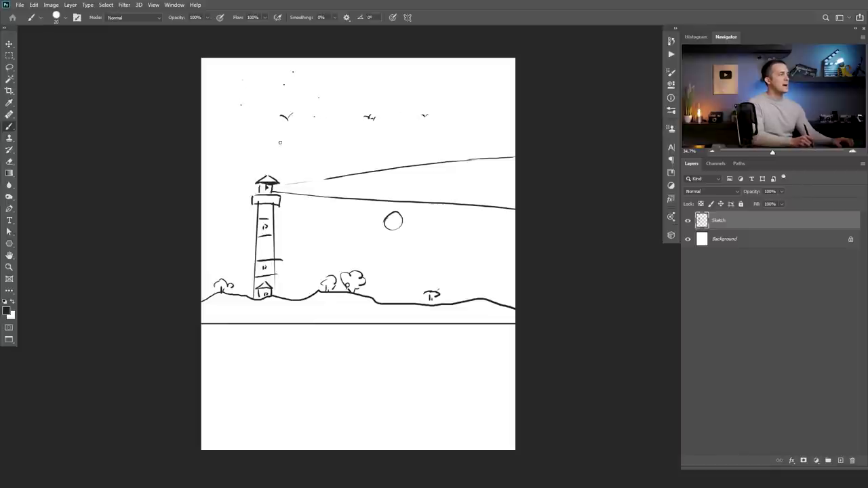
{"action": "left_click", "coordinate": [428, 84]}
{"action": "left_click", "coordinate": [488, 116]}
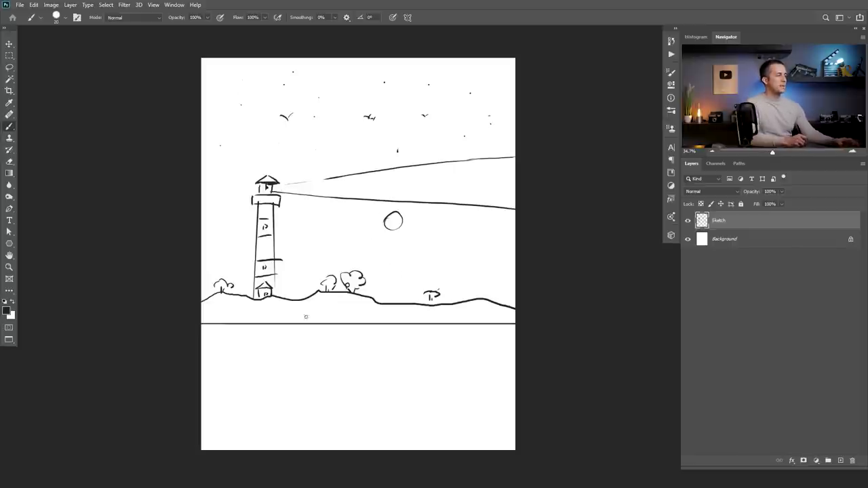
Lower the Sketch layer's opacity to 48% and add a Solid Color fill layer in #243042 directly above the Background
{"action": "left_click_drag", "start_coordinate": [754, 193], "coordinate": [743, 194]}
{"action": "left_click", "coordinate": [757, 241]}
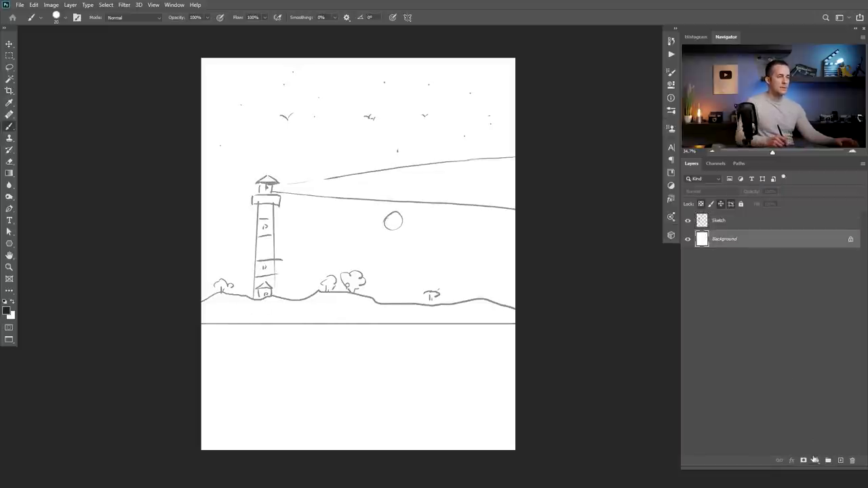
{"action": "left_click", "coordinate": [815, 460]}
{"action": "left_click", "coordinate": [800, 307]}
{"action": "left_click_drag", "start_coordinate": [556, 206], "coordinate": [592, 195]}
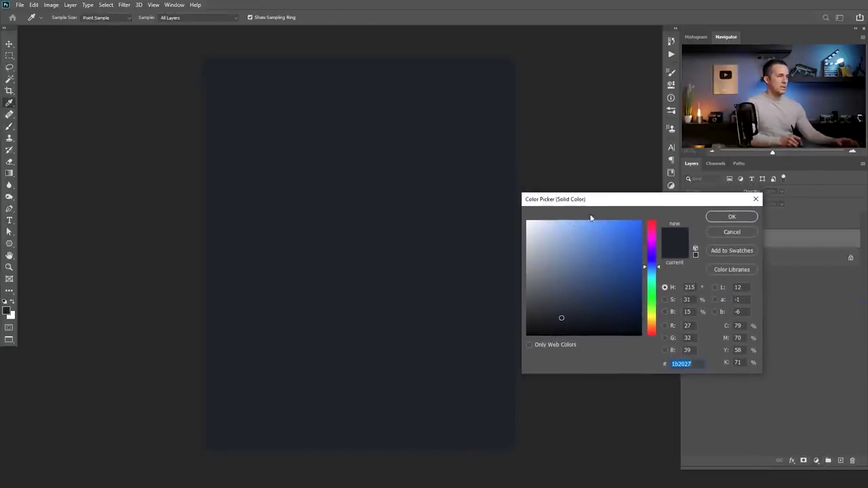
{"action": "left_click_drag", "start_coordinate": [562, 317], "coordinate": [579, 305]}
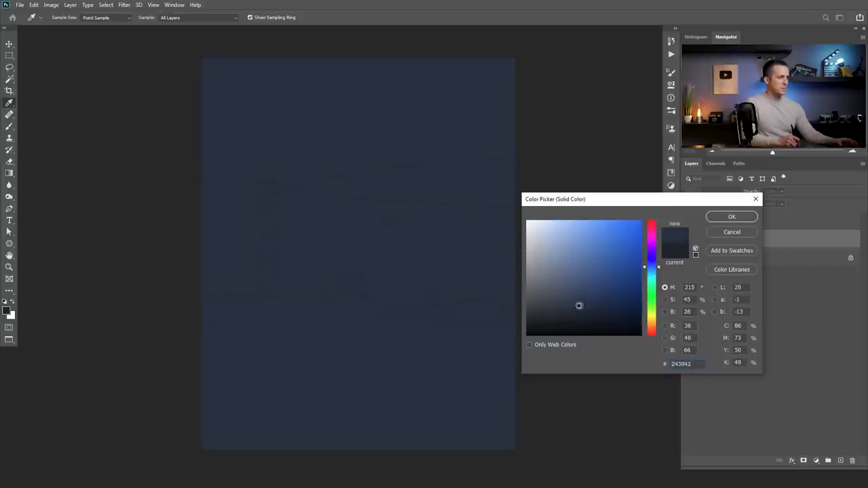
{"action": "left_click", "coordinate": [731, 216]}
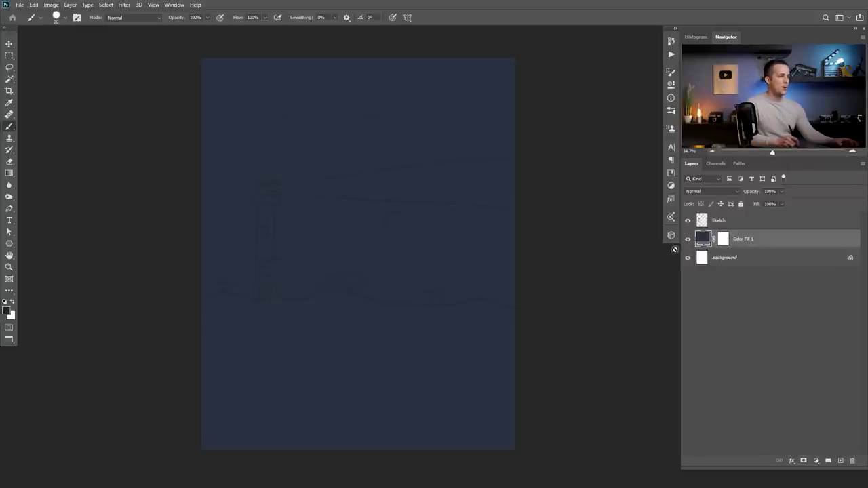
Add a new layer above Sketch and name it Hill
{"action": "left_click", "coordinate": [703, 224]}
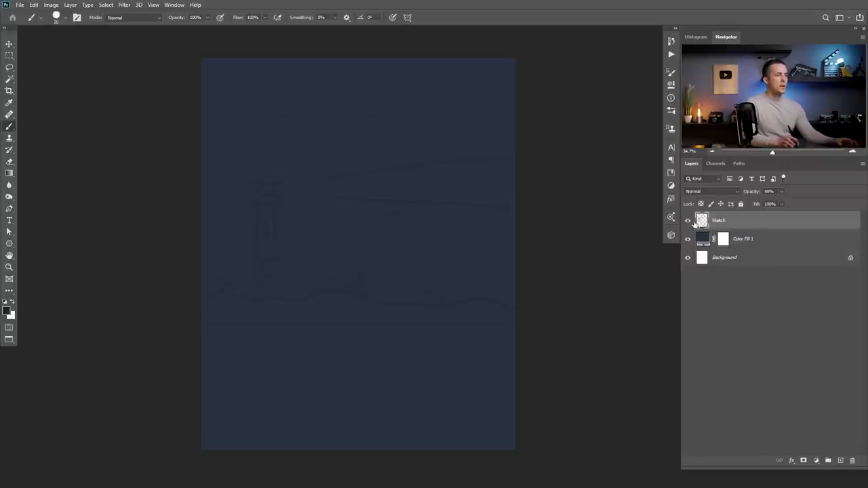
{"action": "left_click", "coordinate": [840, 460]}
{"action": "double_click", "coordinate": [720, 220]}
{"action": "type", "text": "Hill"}
{"action": "key", "text": "Return"}
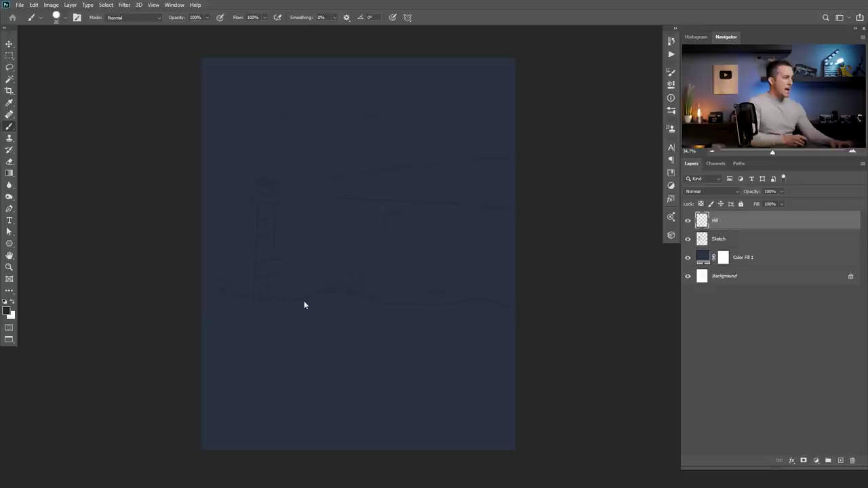
Set the foreground colour to #1d2229 and paint a straight band along the horizon line with an enlarged hard round brush
{"action": "left_click", "coordinate": [8, 311]}
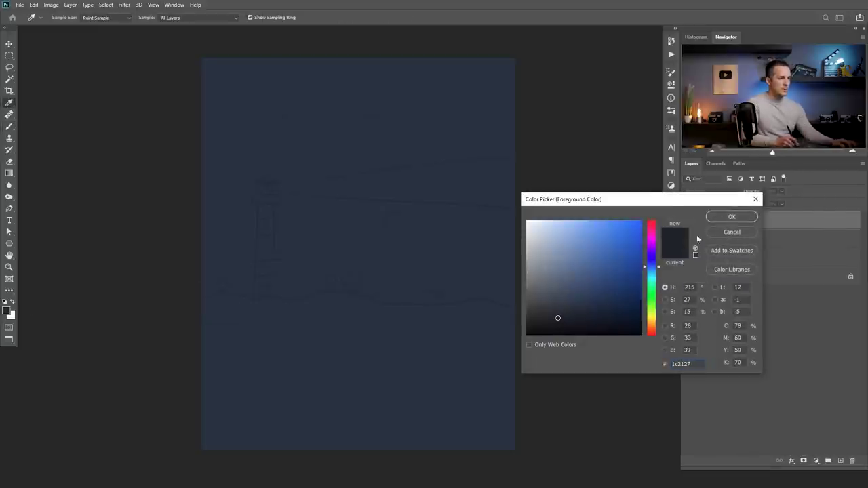
{"action": "left_click", "coordinate": [722, 217]}
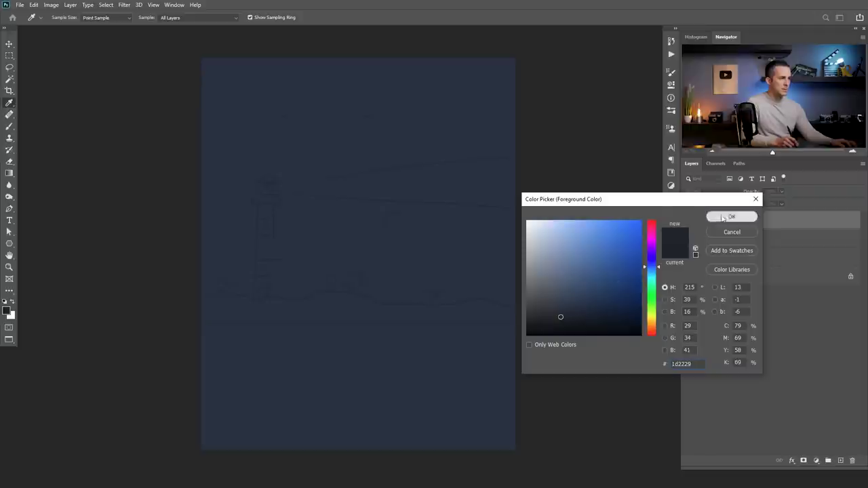
{"action": "right_click", "coordinate": [221, 316]}
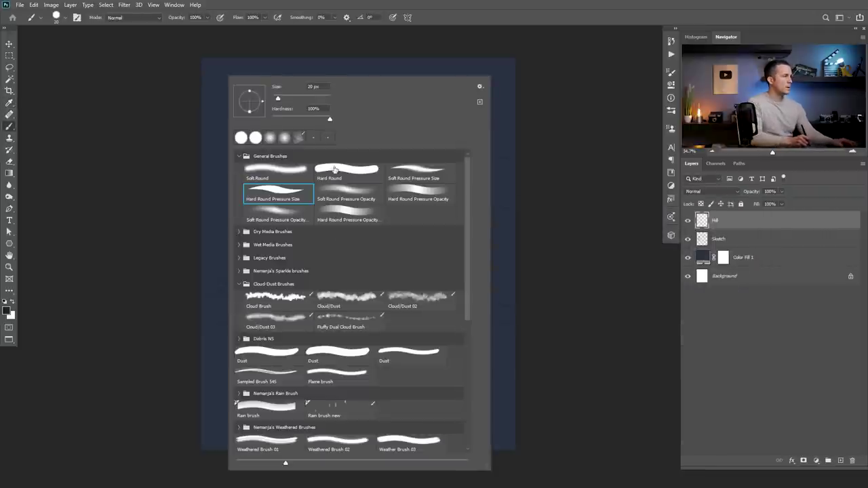
{"action": "left_click", "coordinate": [197, 320]}
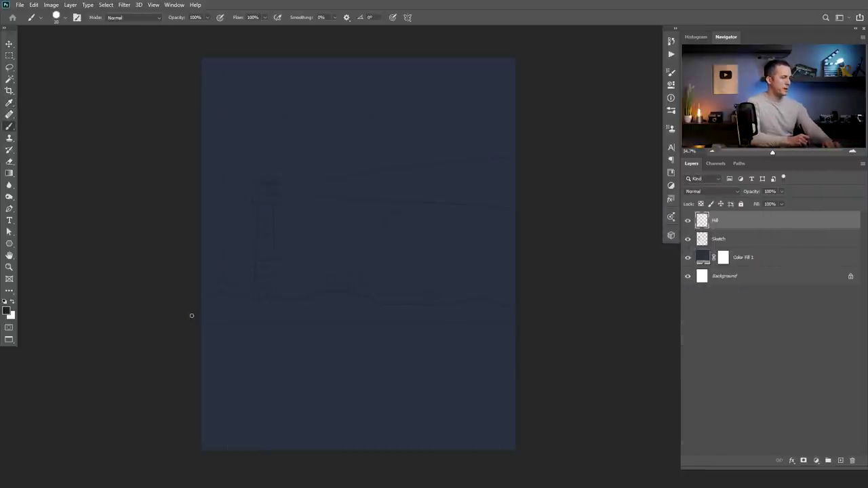
{"action": "key", "text": "bracketright"}
{"action": "key", "text": "bracketright"}
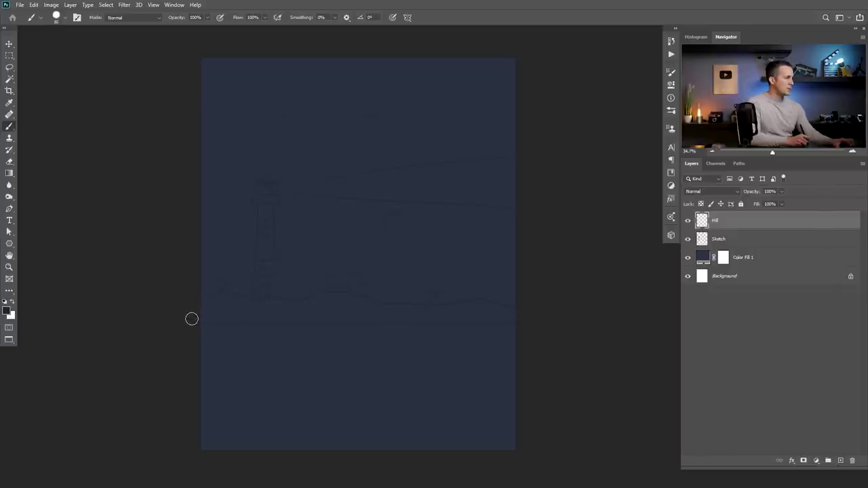
{"action": "left_click_drag", "start_coordinate": [192, 319], "coordinate": [590, 327]}
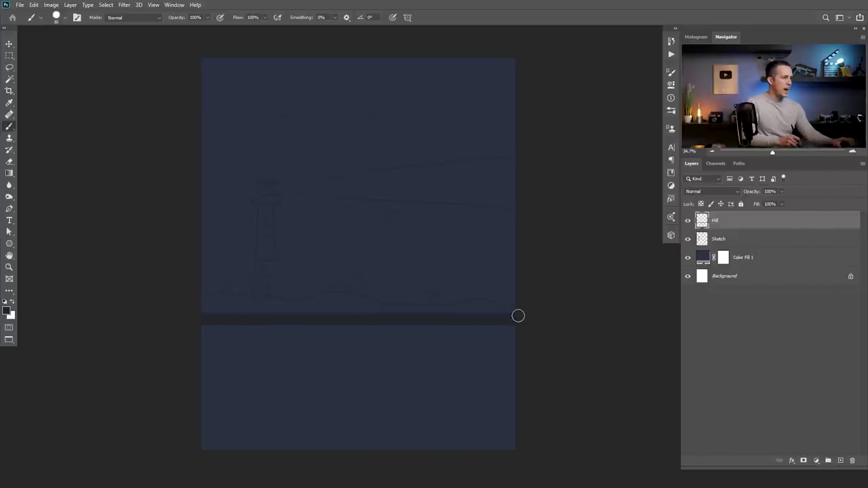
Lasso the hill silhouette along the sketched outline down to the band, fill it with the foreground colour and deselect
{"action": "key", "text": "l"}
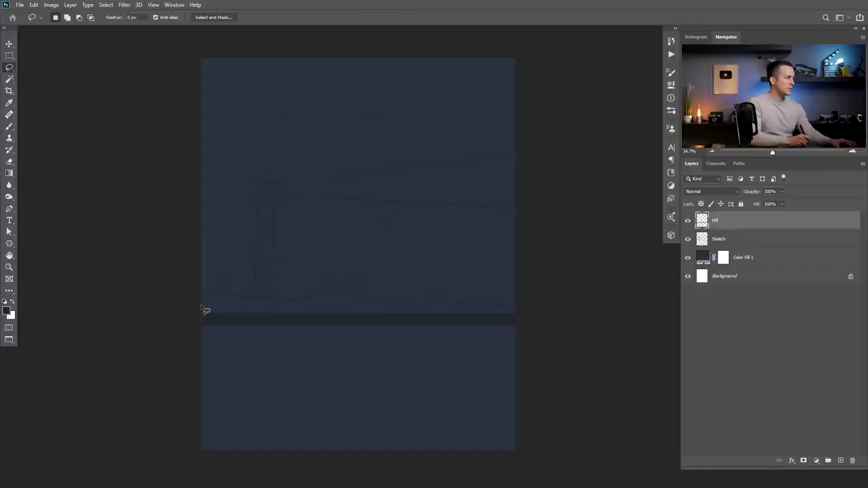
{"action": "mouse_move", "coordinate": [200, 305]}
{"action": "left_mouse_down"}
{"action": "mouse_move", "coordinate": [233, 296]}
{"action": "mouse_move", "coordinate": [433, 301]}
{"action": "mouse_move", "coordinate": [497, 306]}
{"action": "mouse_move", "coordinate": [542, 323]}
{"action": "mouse_move", "coordinate": [203, 319]}
{"action": "left_mouse_up"}
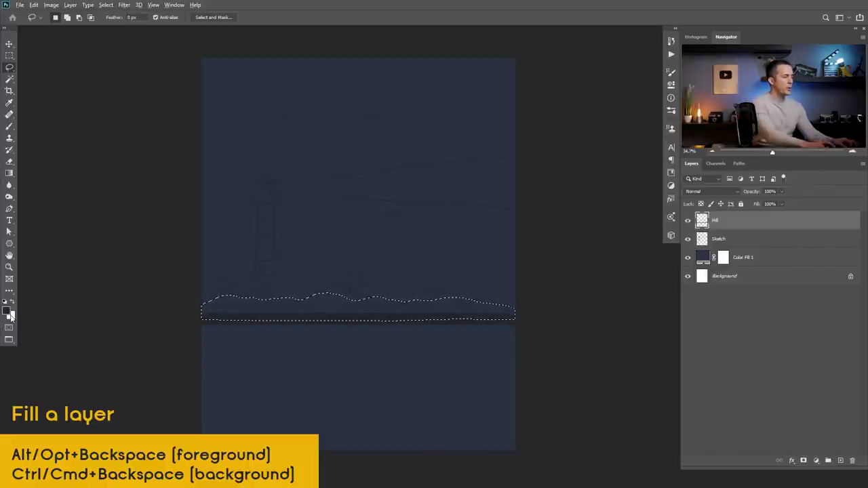
{"action": "key", "text": "alt+BackSpace"}
{"action": "key", "text": "ctrl+d"}
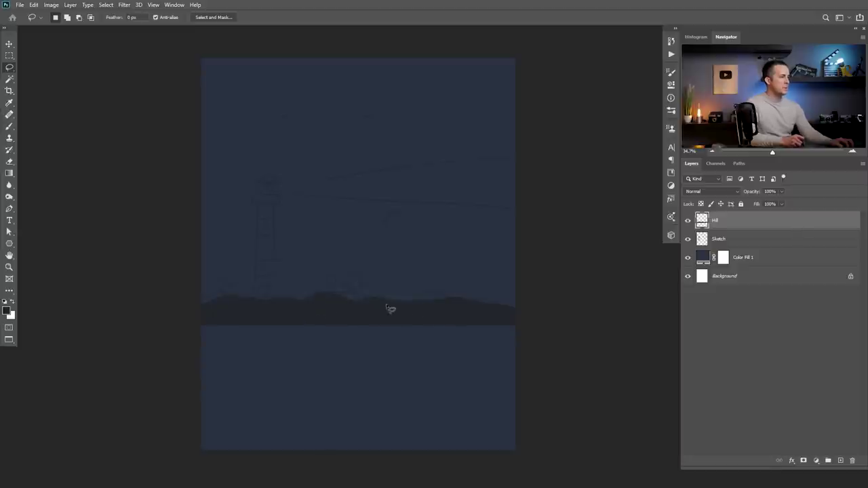
Refine the right part of the hill's top edge by lassoing small bumps and filling them with the foreground colour
{"action": "mouse_move", "coordinate": [437, 299]}
{"action": "left_mouse_down"}
{"action": "mouse_move", "coordinate": [468, 297]}
{"action": "mouse_move", "coordinate": [525, 316]}
{"action": "mouse_move", "coordinate": [437, 301]}
{"action": "left_mouse_up"}
{"action": "key", "text": "alt+BackSpace"}
{"action": "key", "text": "ctrl+d"}
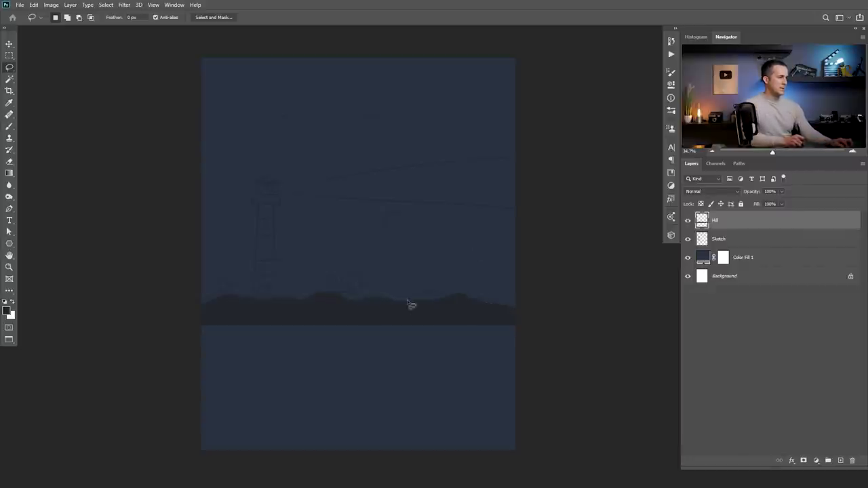
{"action": "mouse_move", "coordinate": [417, 304]}
{"action": "left_mouse_down"}
{"action": "mouse_move", "coordinate": [387, 301]}
{"action": "mouse_move", "coordinate": [419, 307]}
{"action": "left_mouse_up"}
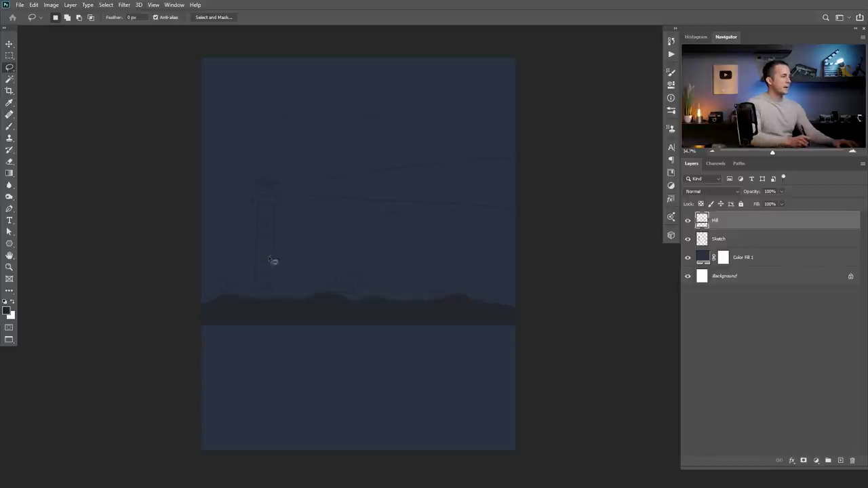
Add a new layer above Hill and make white the foreground colour
{"action": "left_click", "coordinate": [840, 461]}
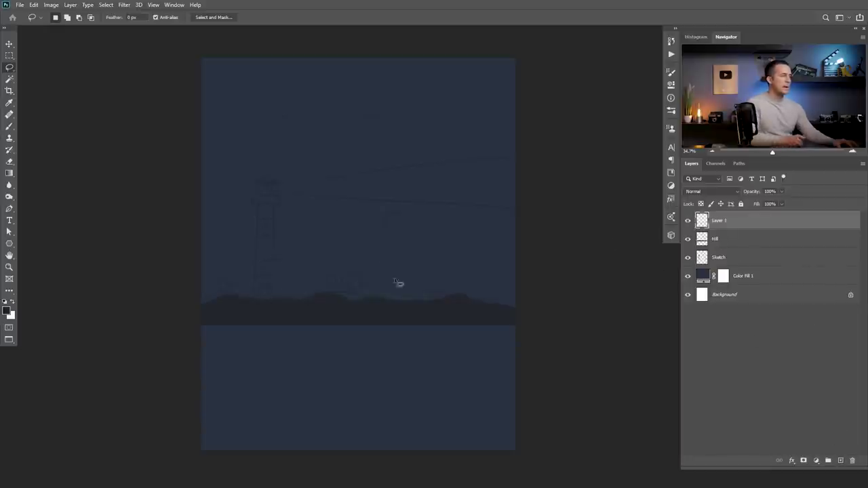
{"action": "left_click", "coordinate": [12, 302]}
{"action": "left_click", "coordinate": [7, 311]}
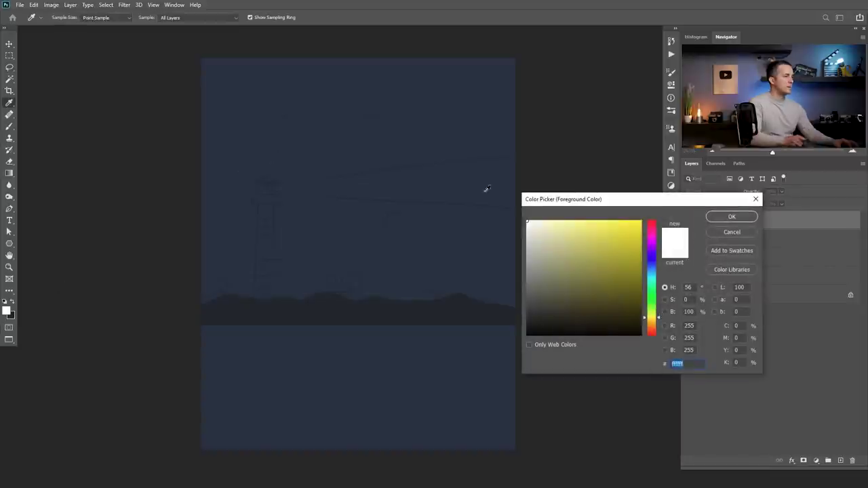
{"action": "left_click", "coordinate": [724, 217]}
{"action": "key", "text": "l"}
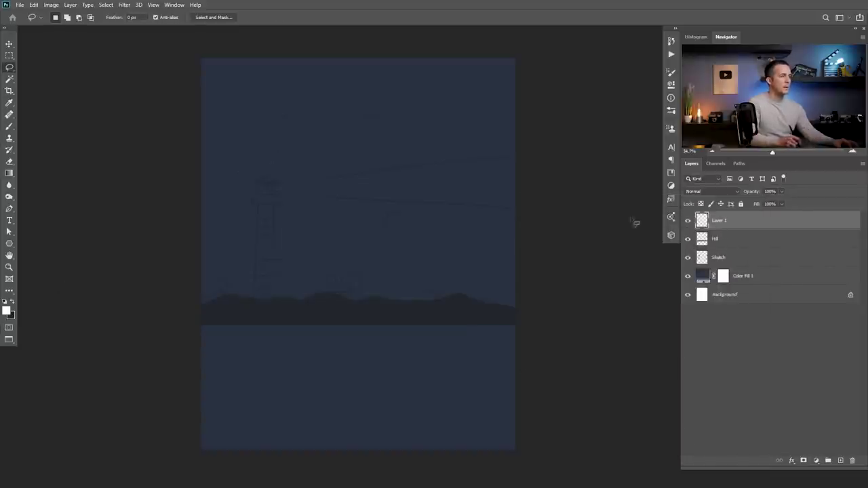
Draw a tall white rectangle over the sketched lighthouse tower using the Rectangle tool in Pixels mode
{"action": "left_click", "coordinate": [9, 244]}
{"action": "right_click", "coordinate": [8, 246]}
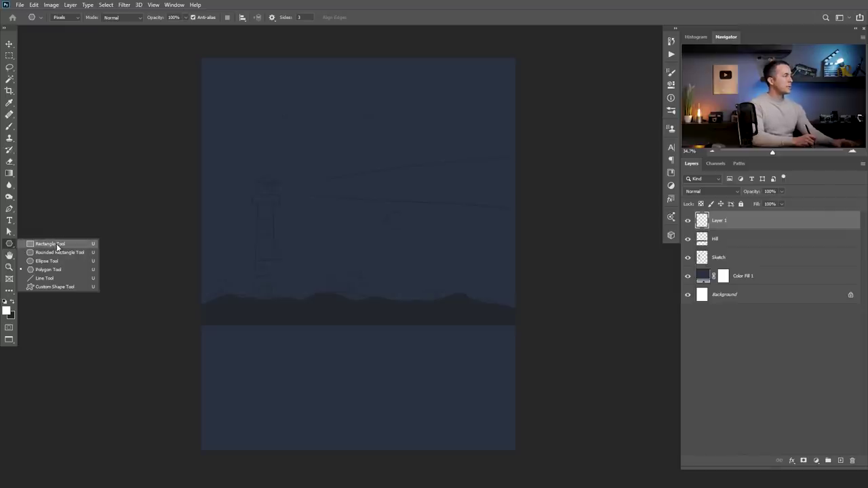
{"action": "left_click", "coordinate": [56, 247]}
{"action": "left_click", "coordinate": [63, 17]}
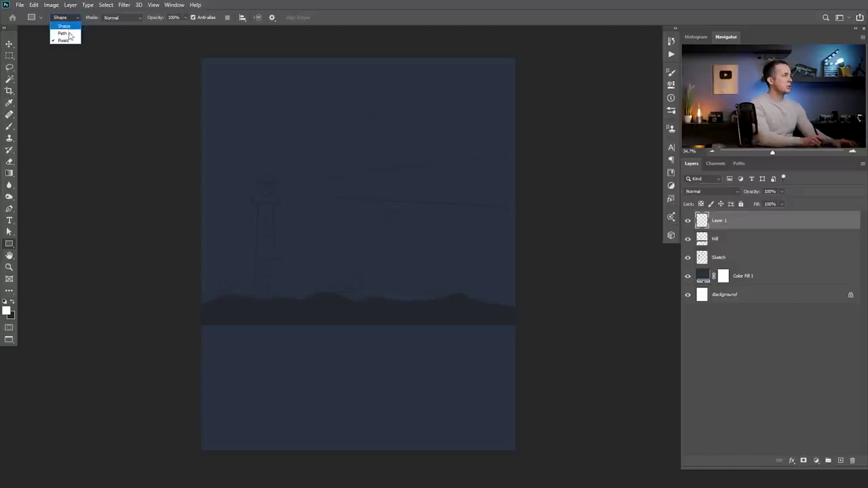
{"action": "left_click", "coordinate": [63, 42]}
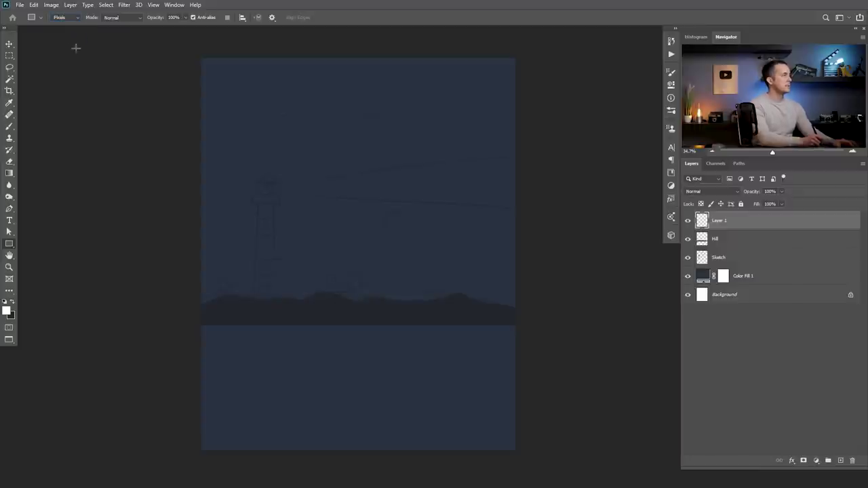
{"action": "left_click_drag", "start_coordinate": [256, 203], "coordinate": [275, 298]}
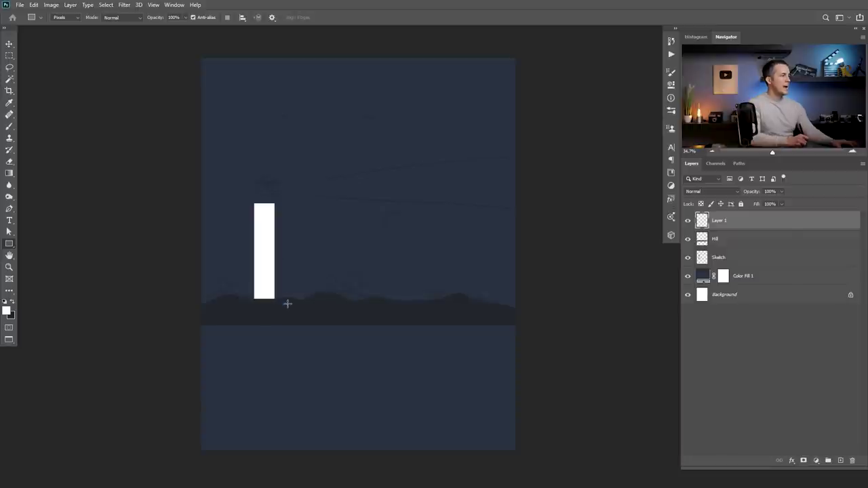
Place the tower's layer below Hill and move the rectangle slightly down so its base sits behind the hill
{"action": "left_click_drag", "start_coordinate": [726, 224], "coordinate": [725, 247]}
{"action": "scroll", "coordinate": [248, 298], "scroll_direction": "up", "scroll_amount": 3}
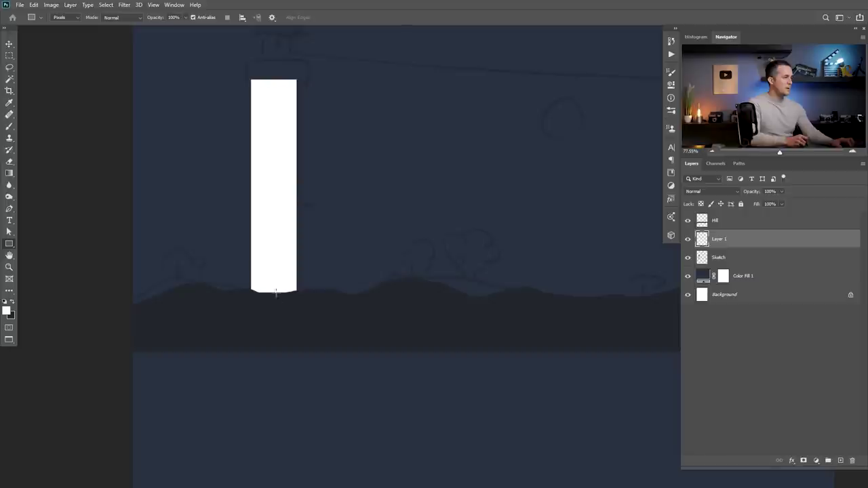
{"action": "key", "text": "v"}
{"action": "left_click_drag", "start_coordinate": [275, 275], "coordinate": [275, 284]}
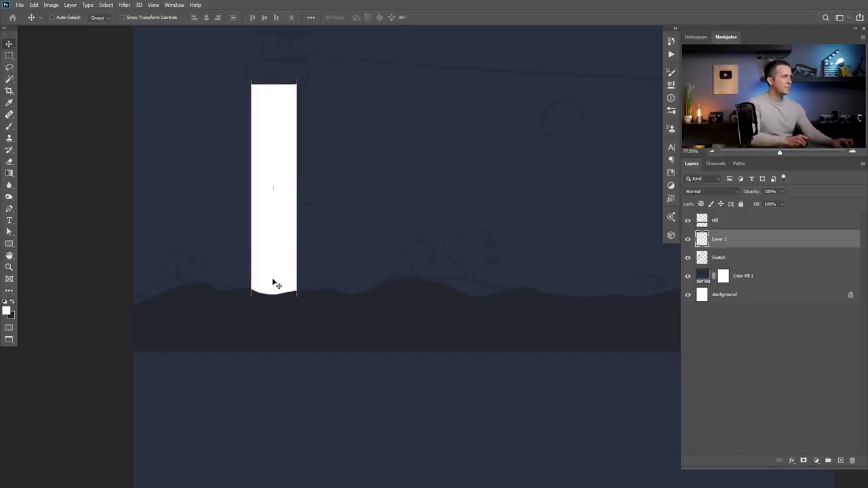
Taper the white tower rectangle with a free perspective transform so its top is narrower than its base
{"action": "left_click_drag", "start_coordinate": [280, 228], "coordinate": [281, 284]}
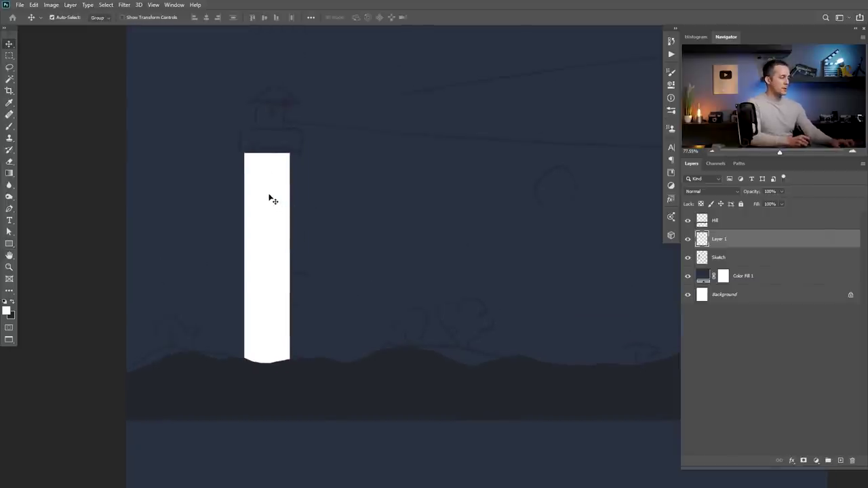
{"action": "key", "text": "ctrl+t"}
{"action": "mouse_move", "coordinate": [268, 154]}
{"action": "left_mouse_down"}
{"action": "mouse_move", "coordinate": [249, 151]}
{"action": "mouse_move", "coordinate": [283, 149]}
{"action": "left_mouse_up"}
{"action": "right_click", "coordinate": [266, 178]}
{"action": "left_click", "coordinate": [279, 221]}
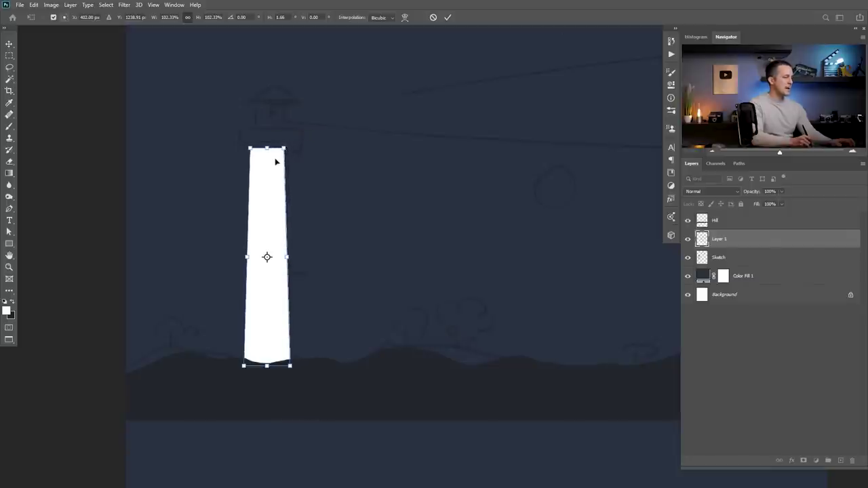
{"action": "key", "text": "Return"}
Add a new layer above the tower and draw a wide white rectangle over the sketched gallery at the tower's top
{"action": "mouse_move", "coordinate": [305, 216]}
{"action": "left_mouse_down"}
{"action": "mouse_move", "coordinate": [296, 222]}
{"action": "mouse_move", "coordinate": [309, 222]}
{"action": "left_mouse_up"}
{"action": "left_click_drag", "start_coordinate": [280, 253], "coordinate": [285, 255]}
{"action": "left_click_drag", "start_coordinate": [279, 197], "coordinate": [291, 270]}
{"action": "left_click_drag", "start_coordinate": [288, 255], "coordinate": [301, 237]}
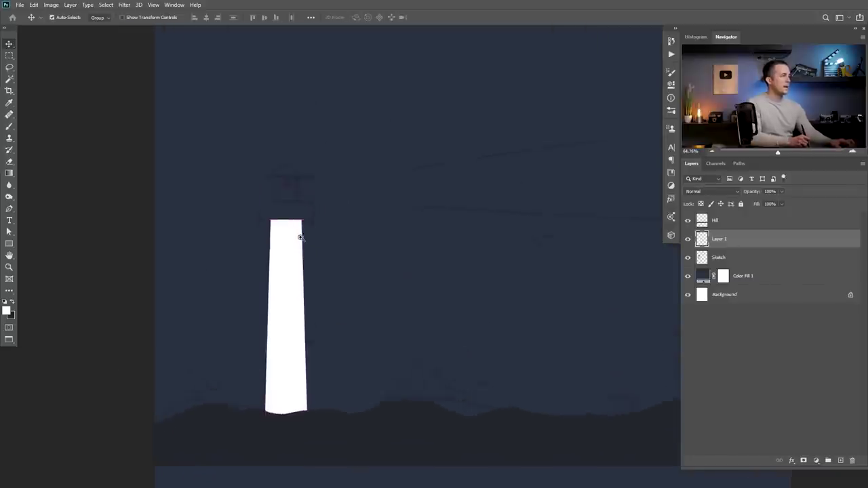
{"action": "scroll", "coordinate": [300, 237], "scroll_direction": "up", "scroll_amount": 3}
{"action": "left_click", "coordinate": [840, 460]}
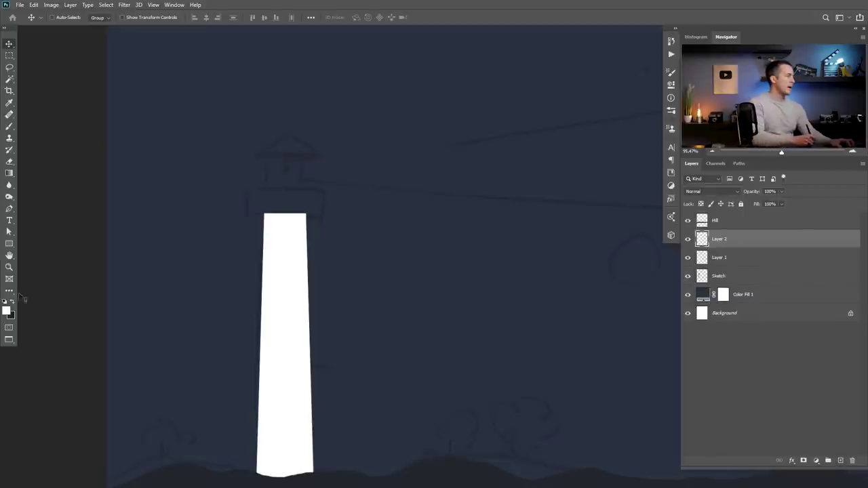
{"action": "left_click", "coordinate": [8, 243]}
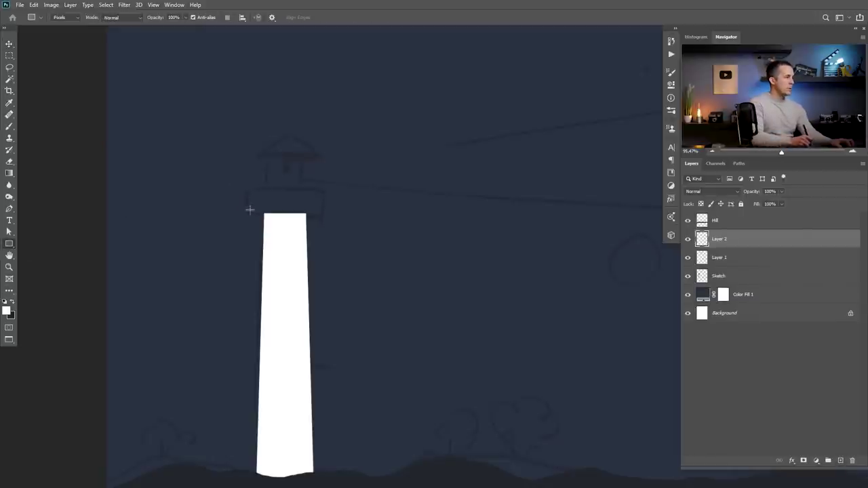
{"action": "left_click_drag", "start_coordinate": [248, 189], "coordinate": [321, 207]}
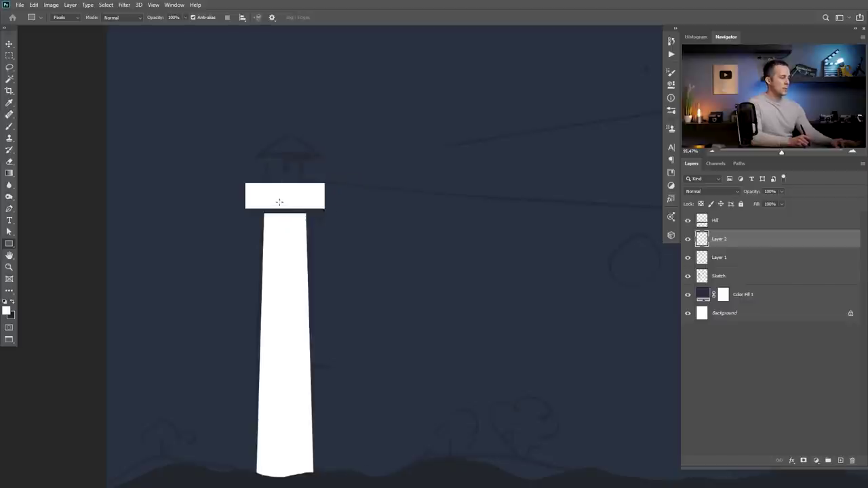
Centre the gallery block horizontally on the tower and nudge it slightly down towards the tower's top edge
{"action": "key", "text": "v"}
{"action": "mouse_move", "coordinate": [291, 199]}
{"action": "left_mouse_down"}
{"action": "mouse_move", "coordinate": [304, 198]}
{"action": "mouse_move", "coordinate": [295, 201]}
{"action": "left_mouse_up"}
{"action": "left_click", "coordinate": [744, 258], "text": "shift"}
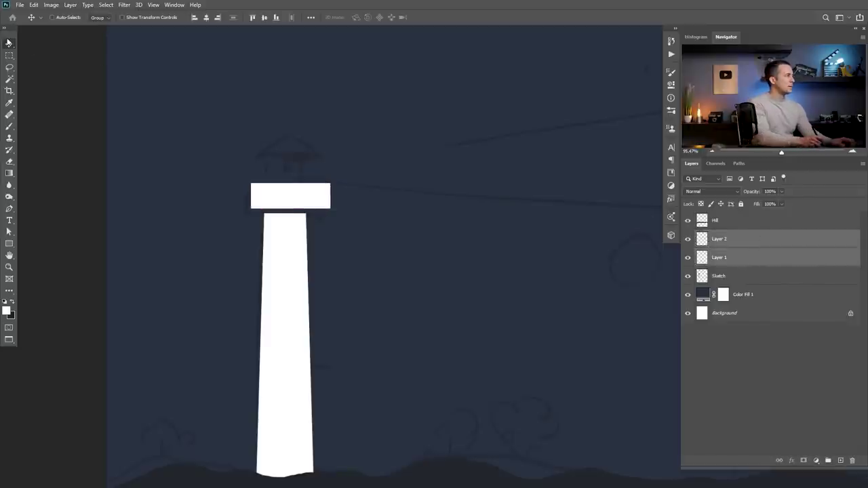
{"action": "left_click", "coordinate": [207, 18]}
{"action": "left_click_drag", "start_coordinate": [292, 252], "coordinate": [288, 248]}
{"action": "left_click", "coordinate": [737, 239]}
{"action": "left_click_drag", "start_coordinate": [248, 190], "coordinate": [338, 211]}
{"action": "key", "text": "Down"}
{"action": "key", "text": "Down"}
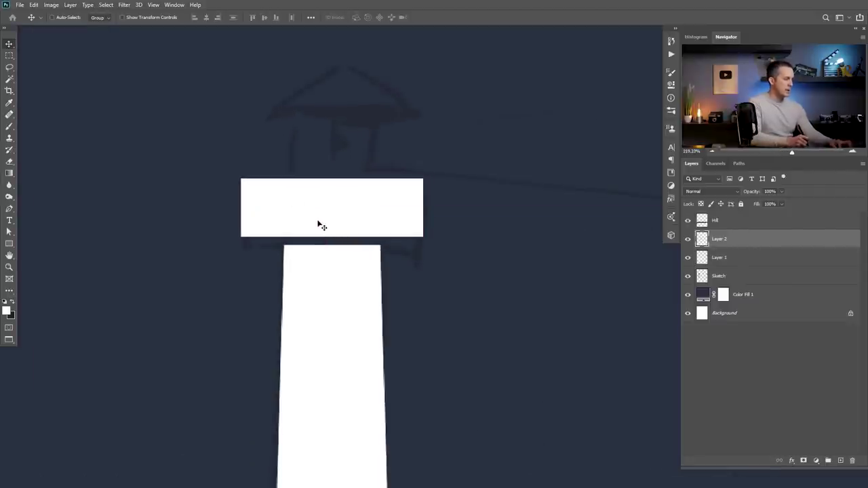
Paint the gap between gallery block and tower white with a 15 px hard round brush, flaring the joint on both sides
{"action": "key", "text": "b"}
{"action": "right_click", "coordinate": [247, 194]}
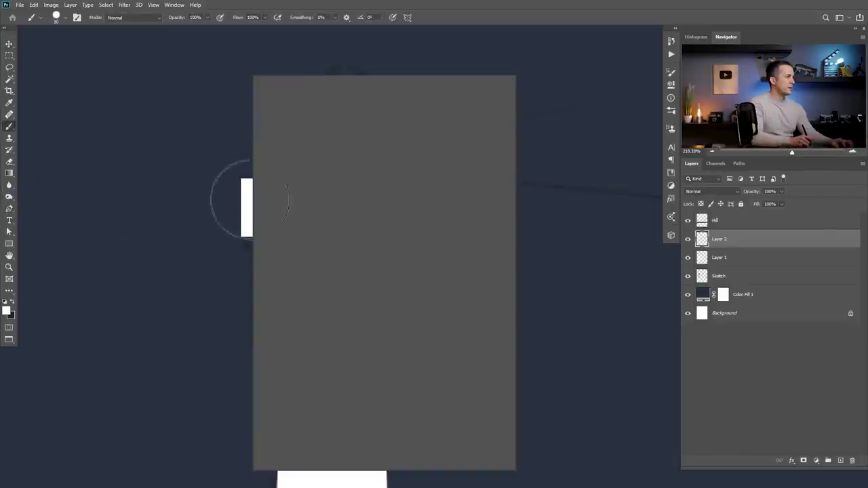
{"action": "left_click", "coordinate": [364, 173]}
{"action": "left_click_drag", "start_coordinate": [308, 101], "coordinate": [309, 101]}
{"action": "left_click_drag", "start_coordinate": [179, 201], "coordinate": [188, 207]}
{"action": "key", "text": "ctrl+z"}
{"action": "key", "text": "bracketleft"}
{"action": "key", "text": "bracketleft"}
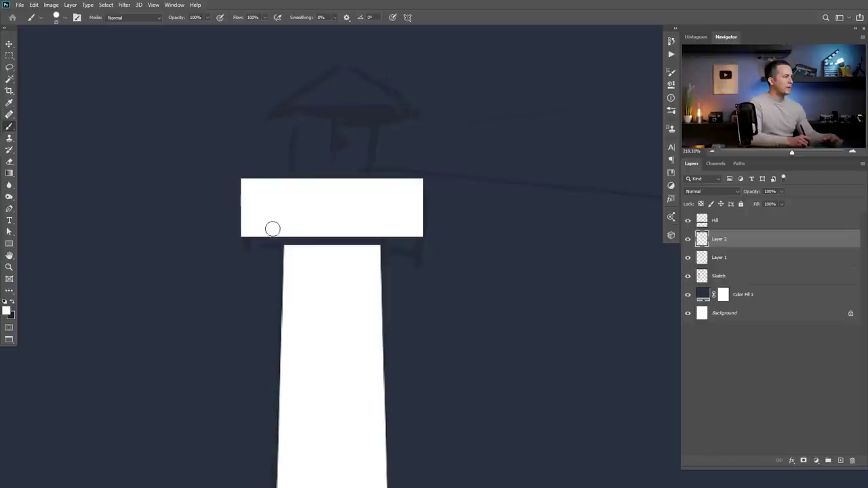
{"action": "left_click_drag", "start_coordinate": [269, 229], "coordinate": [295, 269]}
{"action": "left_click_drag", "start_coordinate": [391, 225], "coordinate": [365, 280]}
{"action": "mouse_move", "coordinate": [386, 228]}
{"action": "left_mouse_down"}
{"action": "mouse_move", "coordinate": [364, 235]}
{"action": "mouse_move", "coordinate": [347, 257]}
{"action": "mouse_move", "coordinate": [345, 240]}
{"action": "mouse_move", "coordinate": [301, 236]}
{"action": "left_mouse_up"}
{"action": "left_click_drag", "start_coordinate": [351, 248], "coordinate": [295, 265]}
{"action": "left_click_drag", "start_coordinate": [353, 290], "coordinate": [318, 311]}
Add a new layer and draw a white rectangle over the sketched lantern room, standing on the gallery block
{"action": "scroll", "coordinate": [315, 245], "scroll_direction": "up", "scroll_amount": 3}
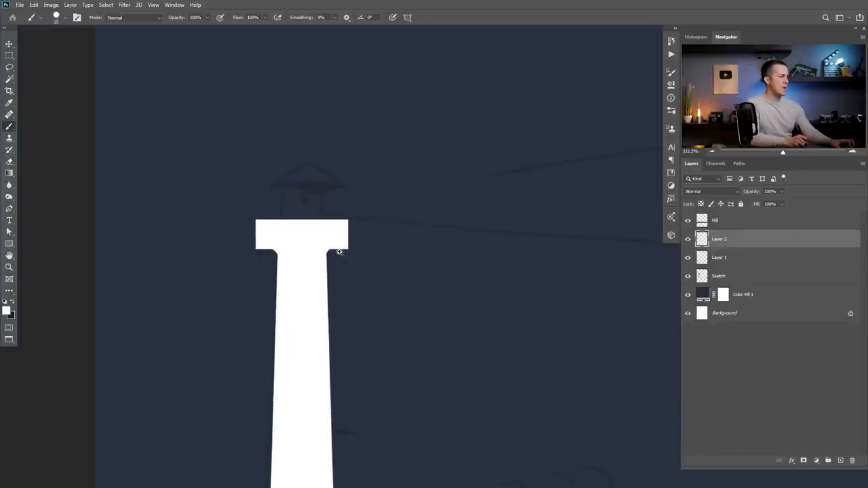
{"action": "left_click_drag", "start_coordinate": [304, 230], "coordinate": [318, 296]}
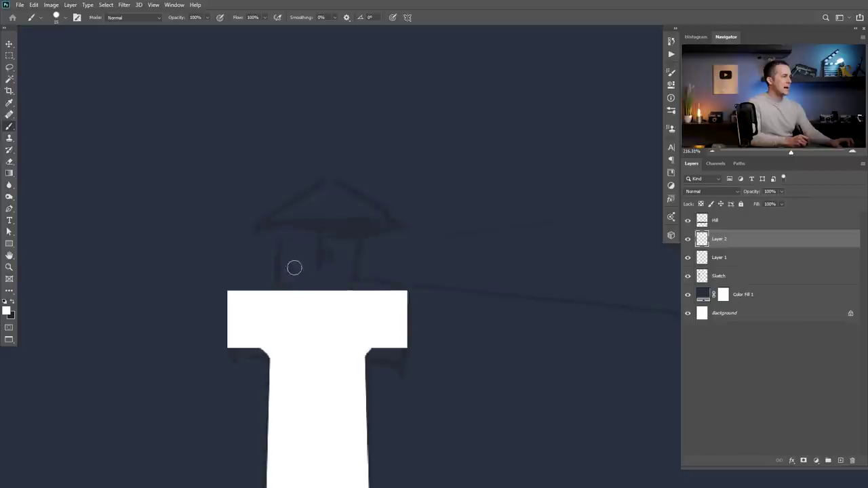
{"action": "left_click", "coordinate": [838, 460]}
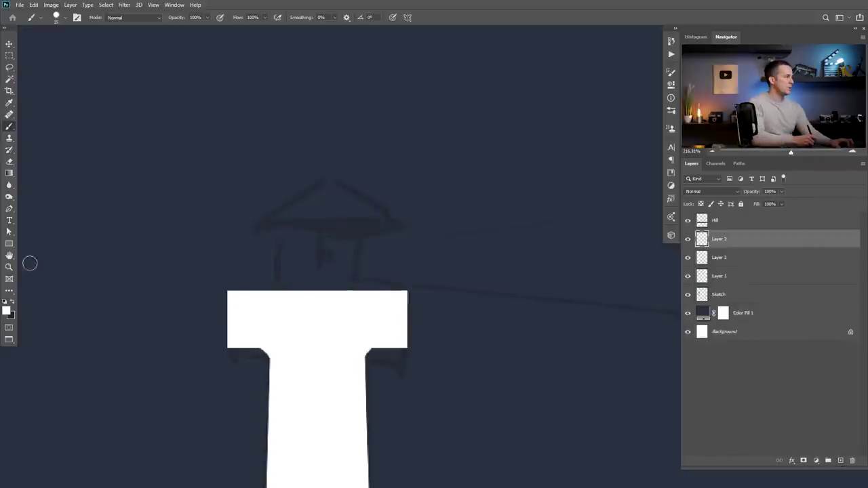
{"action": "left_click", "coordinate": [10, 244]}
{"action": "left_click_drag", "start_coordinate": [277, 225], "coordinate": [362, 293]}
{"action": "left_click", "coordinate": [739, 260], "text": "shift"}
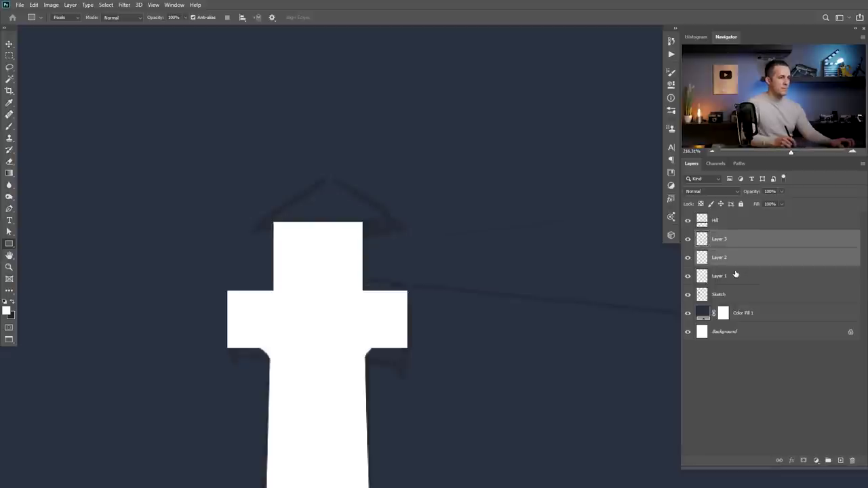
{"action": "left_click", "coordinate": [739, 275], "text": "shift"}
{"action": "key", "text": "v"}
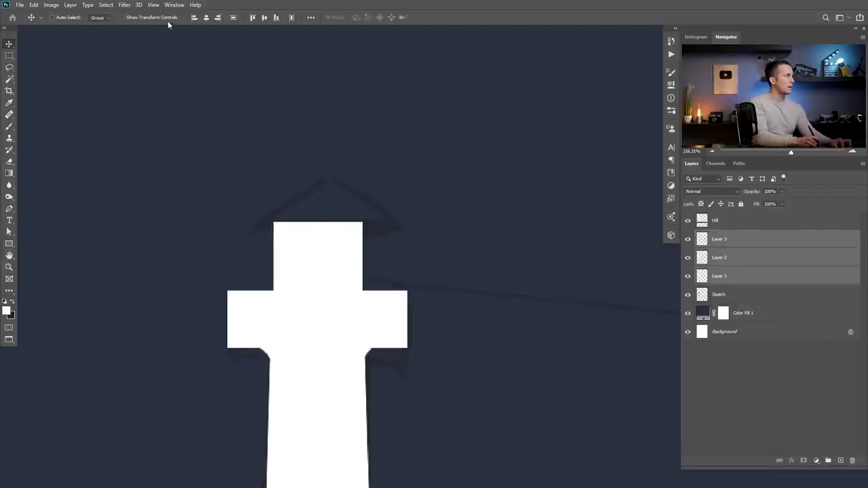
{"action": "left_click", "coordinate": [742, 241]}
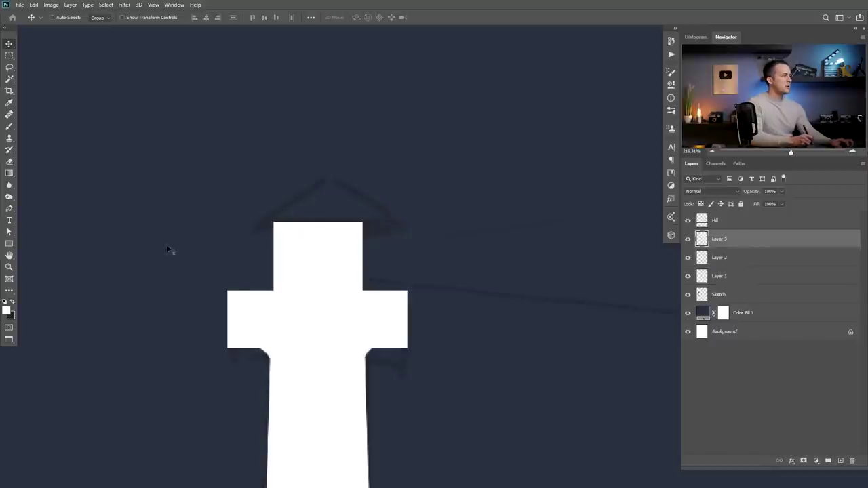
Switch to the Polygon tool with three sides
{"action": "left_click", "coordinate": [9, 244]}
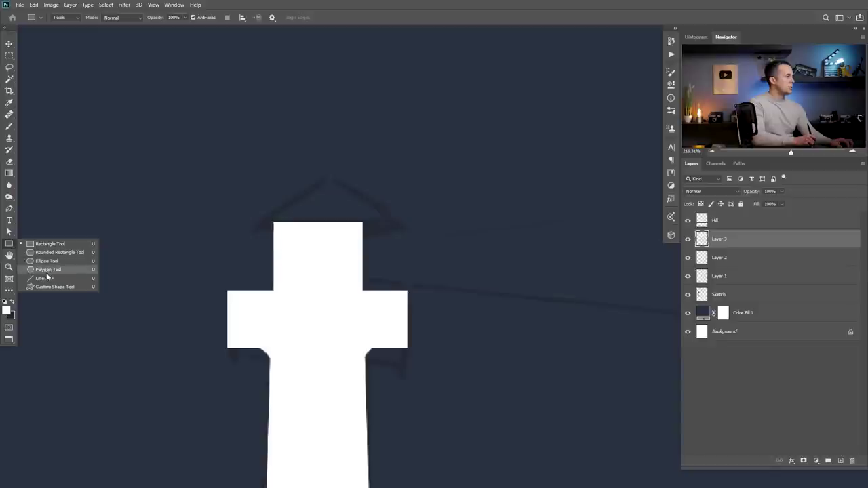
{"action": "left_click", "coordinate": [54, 269]}
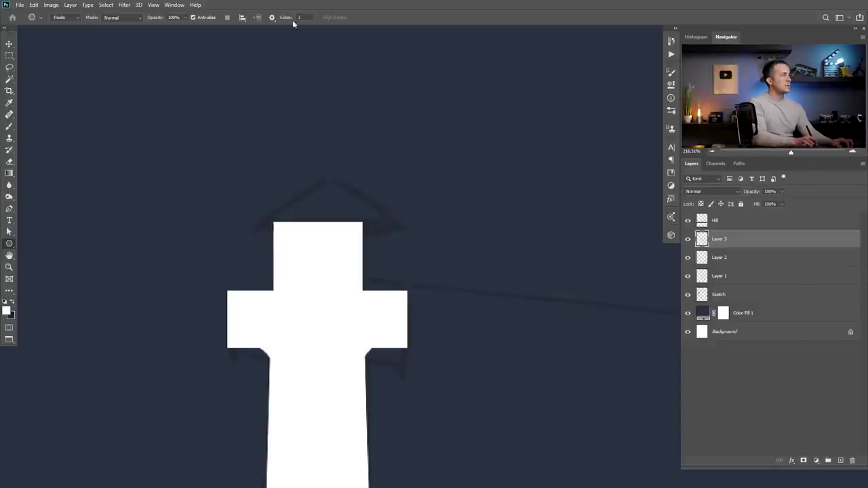
{"action": "left_click_drag", "start_coordinate": [279, 169], "coordinate": [300, 81]}
{"action": "key", "text": "v"}
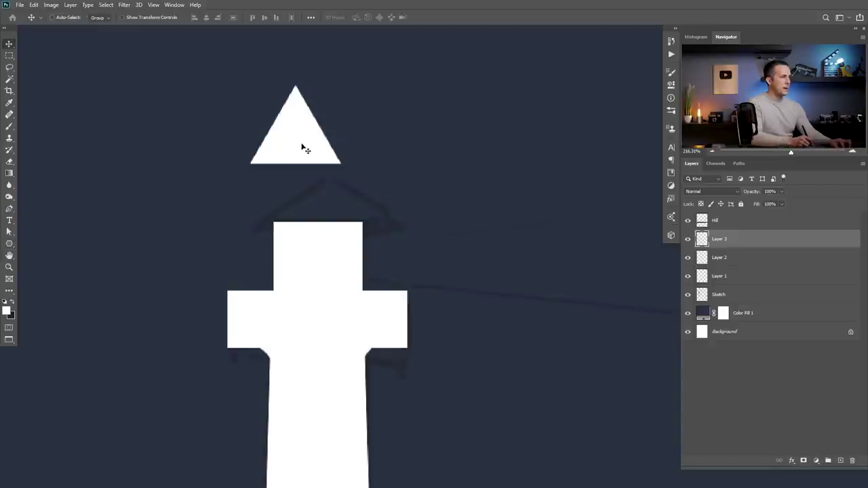
{"action": "mouse_move", "coordinate": [316, 147]}
{"action": "left_mouse_down"}
{"action": "mouse_move", "coordinate": [336, 133]}
{"action": "mouse_move", "coordinate": [329, 142]}
{"action": "left_mouse_up"}
{"action": "key", "text": "ctrl+z"}
{"action": "key", "text": "ctrl+z"}
Add a new layer for the roof and draw a white upright triangle above the lantern room
{"action": "left_click", "coordinate": [839, 459]}
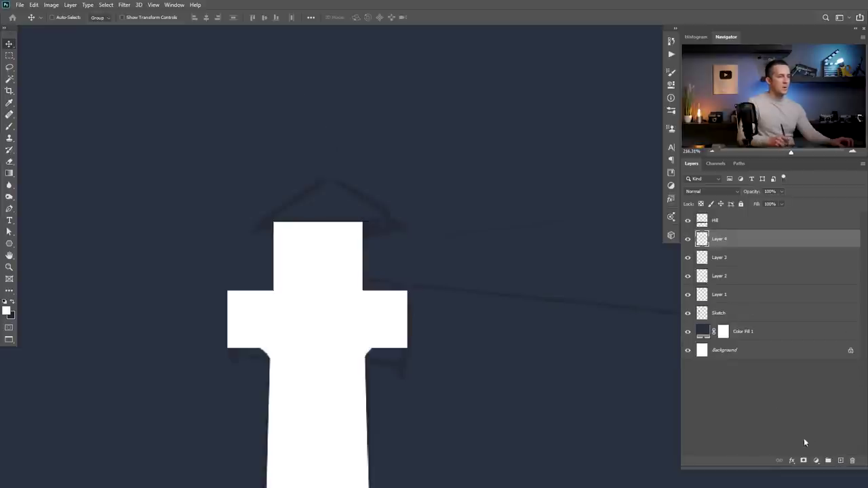
{"action": "left_click", "coordinate": [10, 243]}
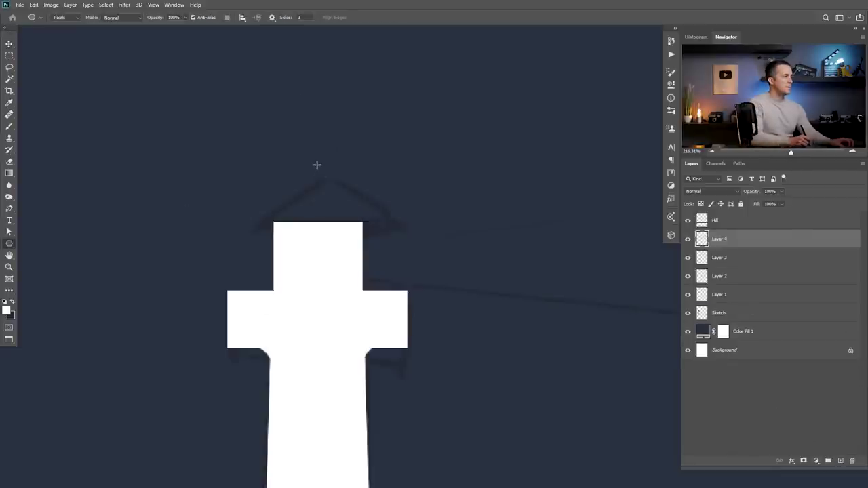
{"action": "left_click_drag", "start_coordinate": [312, 163], "coordinate": [316, 103]}
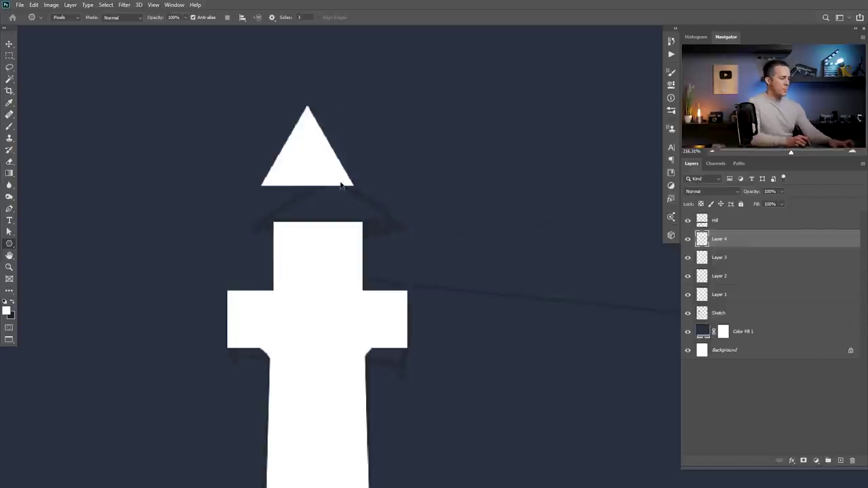
Move the roof triangle with Free Transform and nudge it until its base rests on the lantern room's top edge
{"action": "key", "text": "ctrl+t"}
{"action": "left_click_drag", "start_coordinate": [318, 169], "coordinate": [326, 196]}
{"action": "left_click_drag", "start_coordinate": [317, 225], "coordinate": [363, 194]}
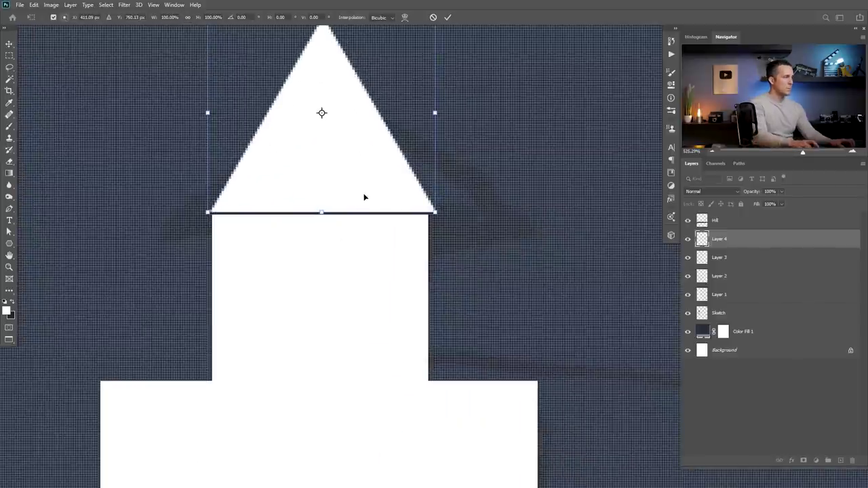
{"action": "key", "text": "shift+Down"}
{"action": "key", "text": "shift+Down"}
{"action": "key", "text": "shift+Up"}
{"action": "key", "text": "Up"}
{"action": "key", "text": "Up"}
{"action": "key", "text": "Up"}
{"action": "key", "text": "Up"}
{"action": "key", "text": "Up"}
{"action": "key", "text": "Up"}
{"action": "key", "text": "Up"}
{"action": "key", "text": "Up"}
{"action": "scroll", "coordinate": [364, 197], "scroll_direction": "down", "scroll_amount": 3}
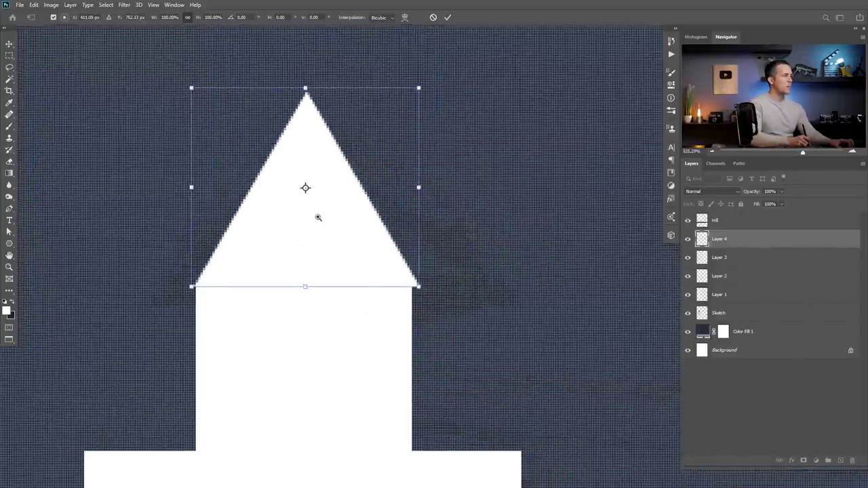
Squash the roof triangle to about half its height and widen it so it overhangs the lantern room on both sides
{"action": "left_click_drag", "start_coordinate": [312, 122], "coordinate": [312, 192]}
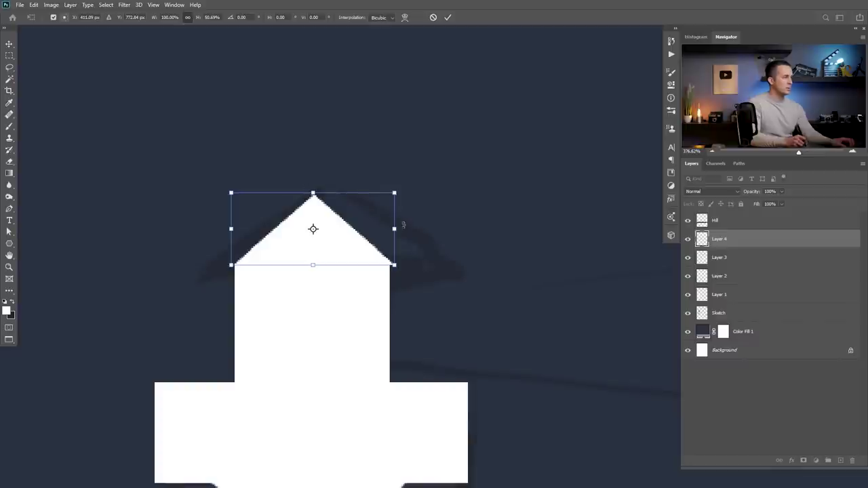
{"action": "left_click_drag", "start_coordinate": [394, 229], "coordinate": [425, 228]}
{"action": "left_click_drag", "start_coordinate": [360, 249], "coordinate": [355, 249]}
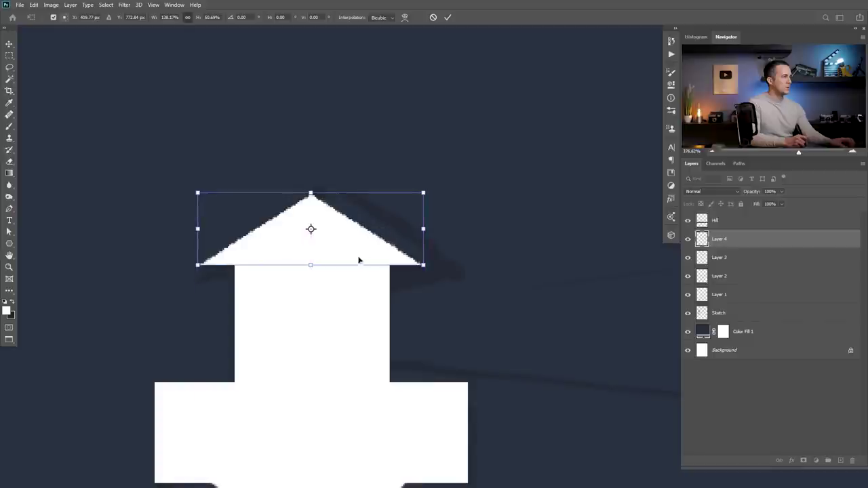
{"action": "scroll", "coordinate": [338, 291], "scroll_direction": "down", "scroll_amount": 4}
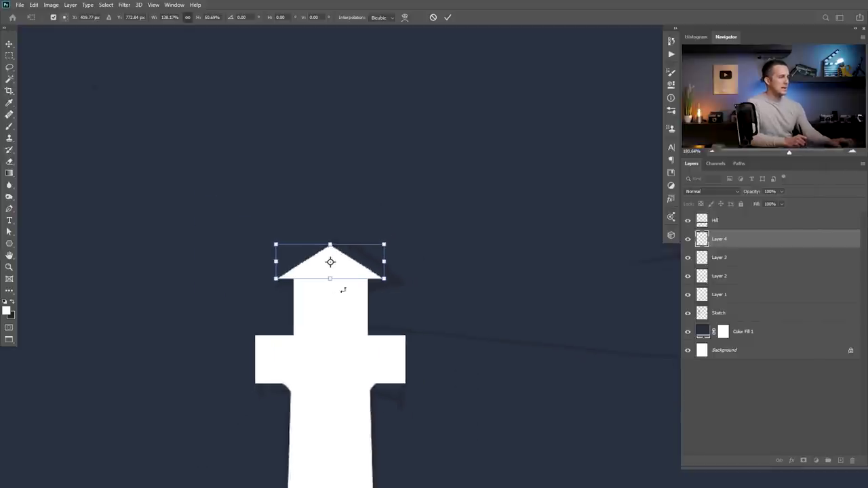
{"action": "left_click_drag", "start_coordinate": [385, 260], "coordinate": [395, 260]}
{"action": "left_click_drag", "start_coordinate": [331, 244], "coordinate": [330, 239]}
{"action": "key", "text": "Return"}
Examine the lighthouse silhouette as a whole and toggle Layer 3's visibility to identify the part it holds
{"action": "left_click_drag", "start_coordinate": [366, 277], "coordinate": [330, 285]}
{"action": "left_click_drag", "start_coordinate": [350, 280], "coordinate": [294, 212]}
{"action": "scroll", "coordinate": [317, 237], "scroll_direction": "up", "scroll_amount": 5}
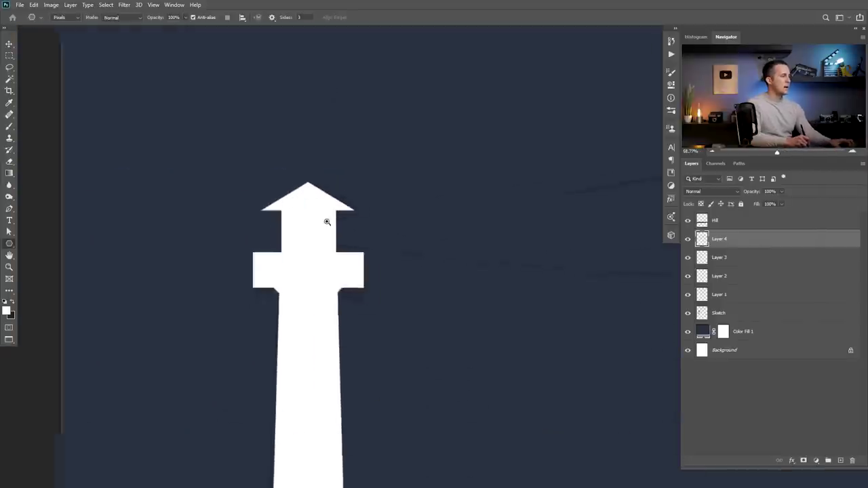
{"action": "key", "text": "v"}
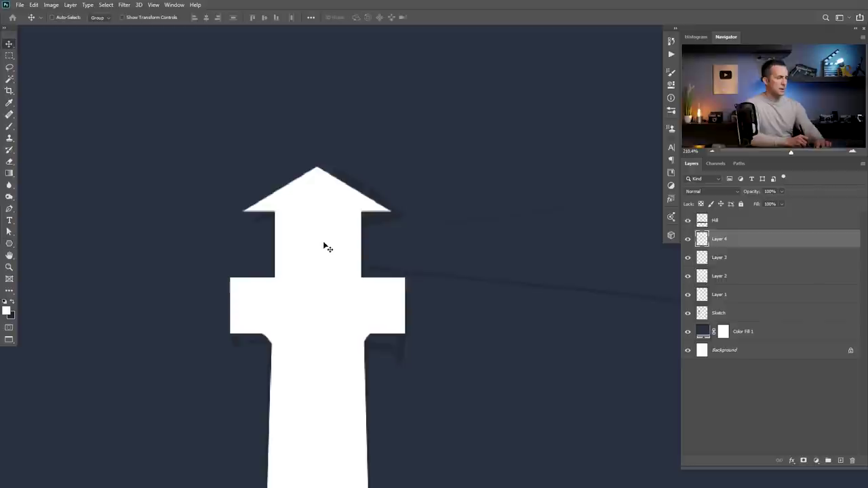
{"action": "scroll", "coordinate": [319, 241], "scroll_direction": "down", "scroll_amount": 5}
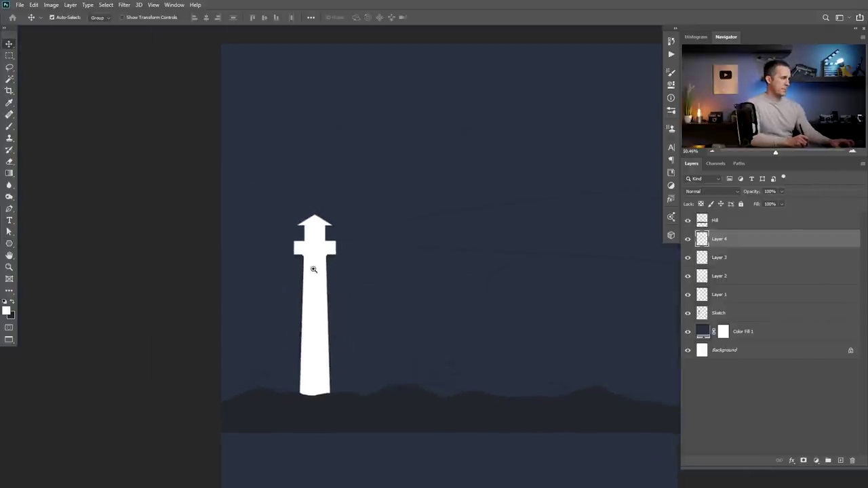
{"action": "scroll", "coordinate": [330, 234], "scroll_direction": "up", "scroll_amount": 4}
{"action": "scroll", "coordinate": [332, 236], "scroll_direction": "up", "scroll_amount": 2}
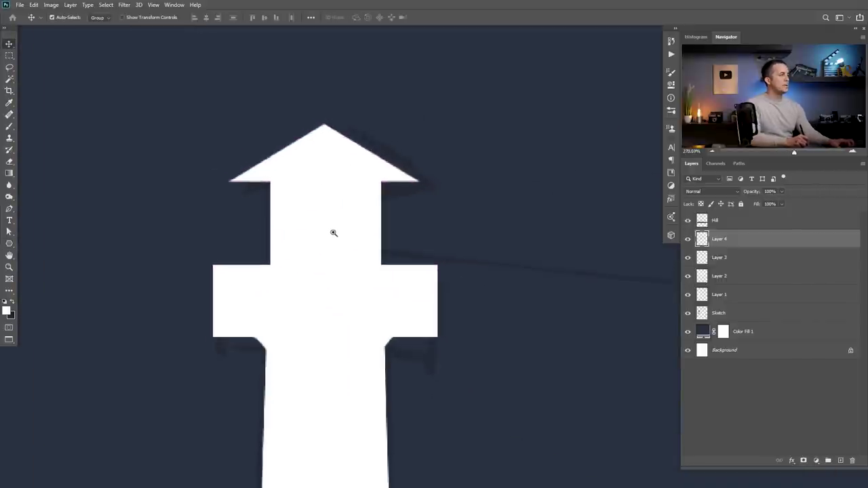
{"action": "left_click", "coordinate": [688, 257]}
{"action": "left_click", "coordinate": [687, 257]}
Cut out the inside of the lantern room on Layer 3 with a rectangular selection, leaving a thin post on each side
{"action": "left_click", "coordinate": [726, 258]}
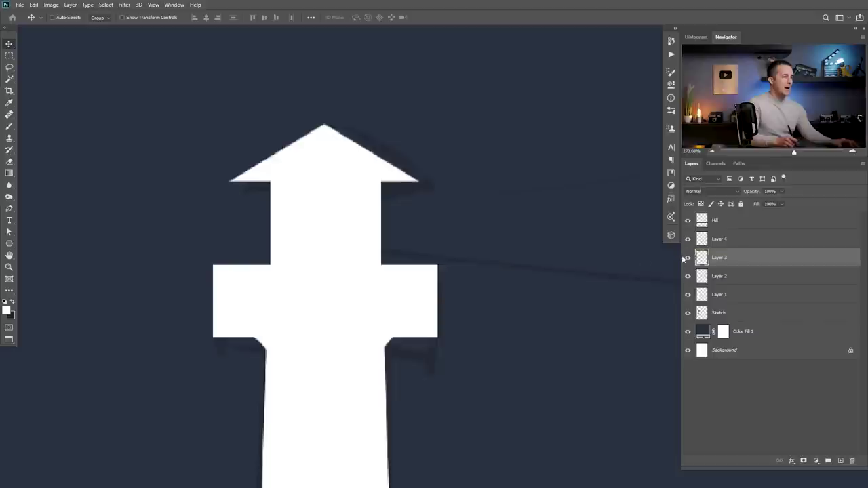
{"action": "left_click", "coordinate": [9, 57]}
{"action": "left_click_drag", "start_coordinate": [277, 184], "coordinate": [375, 263]}
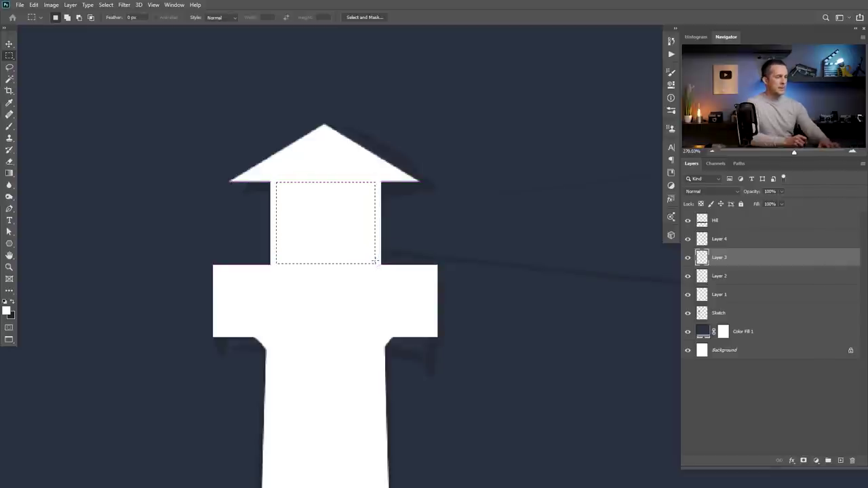
{"action": "key", "text": "Delete"}
Fill a narrow vertical selection through the middle of the lantern room with white as a centre post, then deselect
{"action": "left_click_drag", "start_coordinate": [321, 172], "coordinate": [326, 271]}
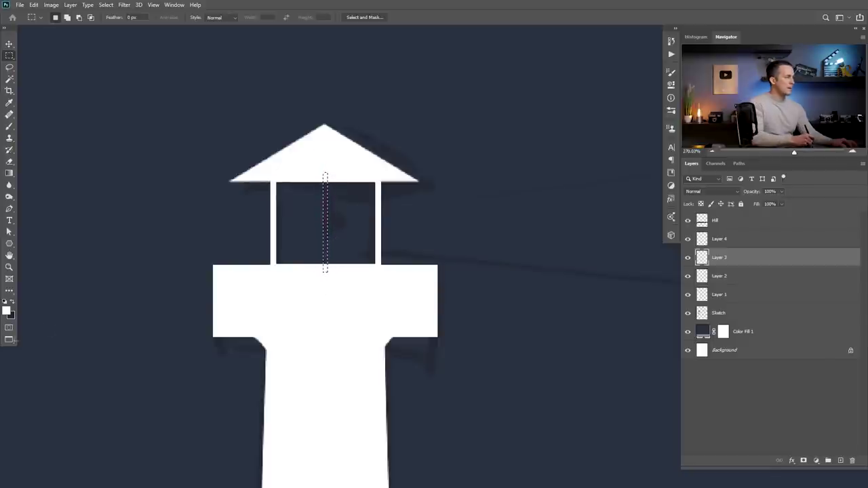
{"action": "key", "text": "alt+BackSpace"}
{"action": "left_click", "coordinate": [353, 256], "text": "alt"}
{"action": "left_click_drag", "start_coordinate": [314, 276], "coordinate": [312, 219]}
{"action": "left_click_drag", "start_coordinate": [320, 258], "coordinate": [336, 256]}
{"action": "left_click_drag", "start_coordinate": [328, 184], "coordinate": [340, 207]}
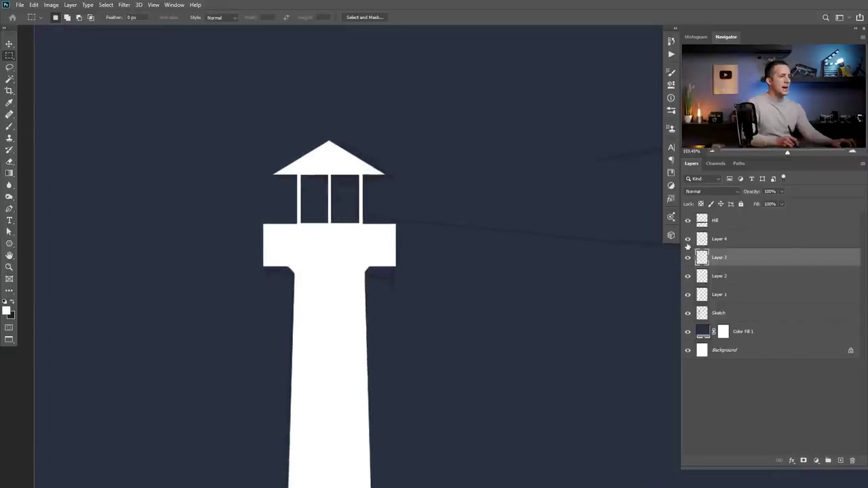
Group Layer 1 through Layer 4 and name the group Lighthouse
{"action": "left_click", "coordinate": [718, 241]}
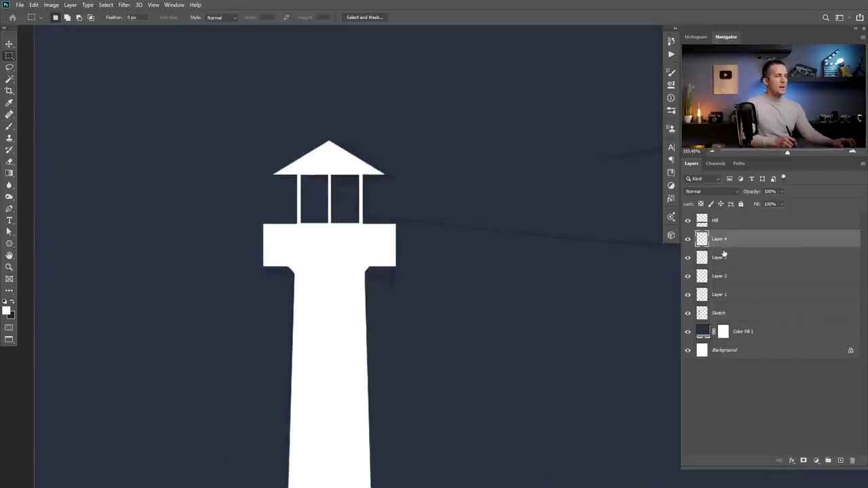
{"action": "left_click", "coordinate": [721, 295]}
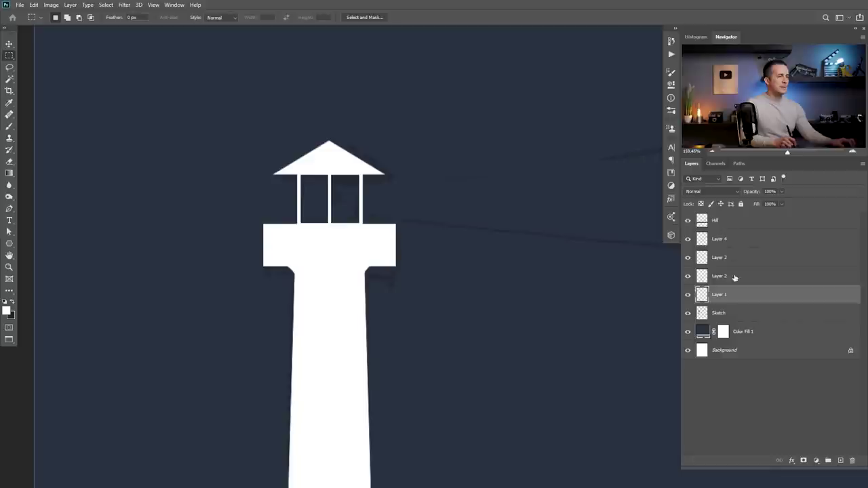
{"action": "left_click", "coordinate": [736, 238], "text": "shift"}
{"action": "key", "text": "ctrl+g"}
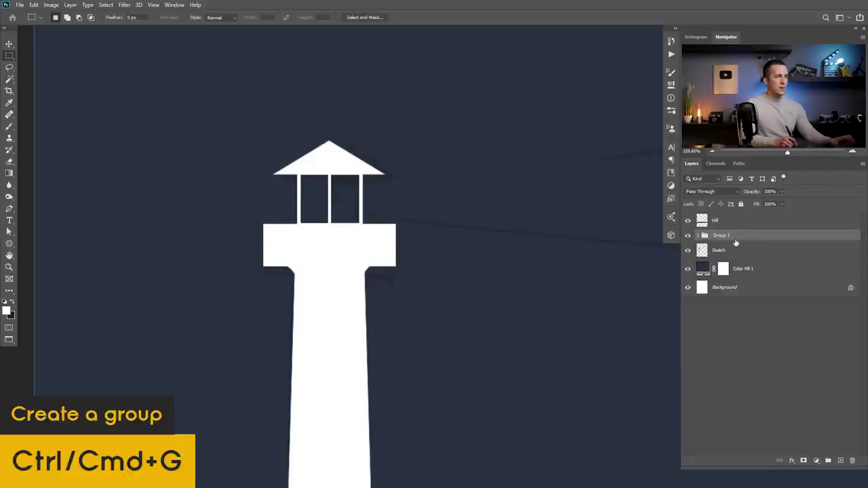
{"action": "type", "text": "Light"}
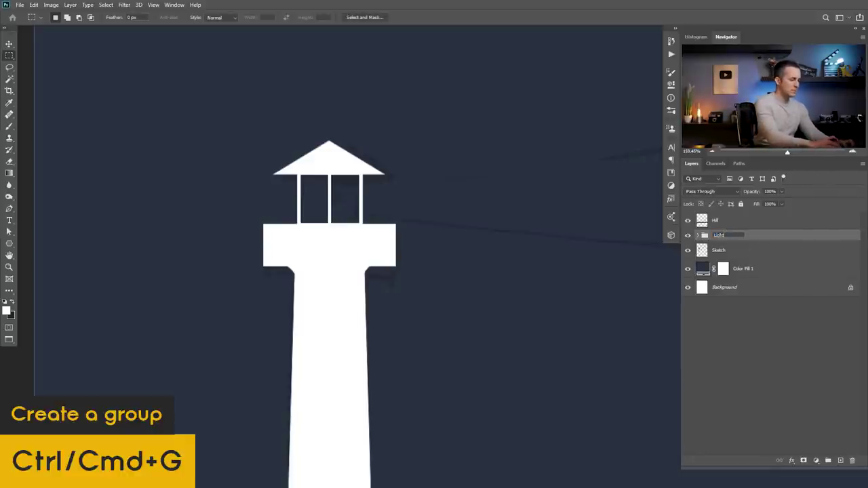
{"action": "type", "text": "house"}
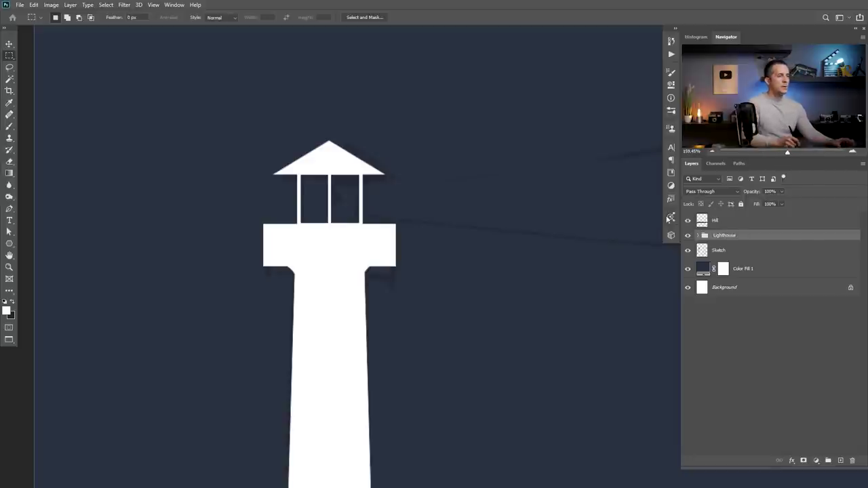
Hide and show the Lighthouse group to check the complete silhouette against the sketch and hill
{"action": "scroll", "coordinate": [425, 321], "scroll_direction": "down", "scroll_amount": 5}
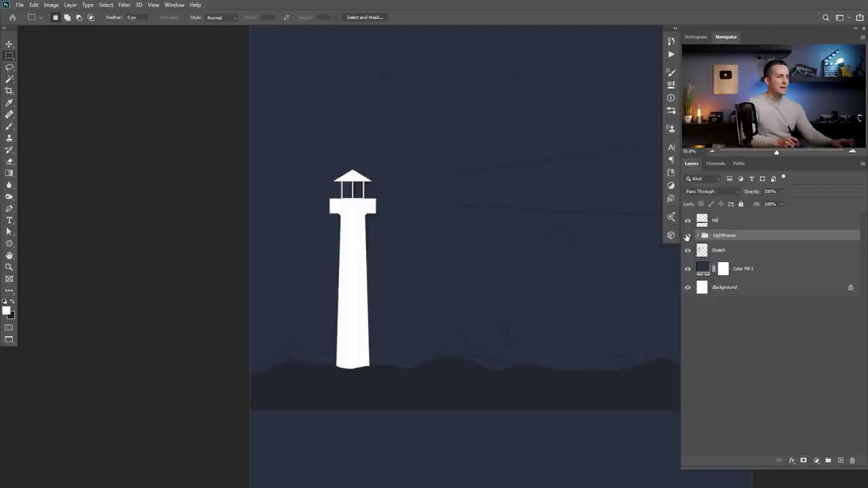
{"action": "left_click", "coordinate": [687, 235]}
{"action": "scroll", "coordinate": [333, 356], "scroll_direction": "up", "scroll_amount": 5}
{"action": "scroll", "coordinate": [418, 331], "scroll_direction": "down", "scroll_amount": 5}
{"action": "left_click", "coordinate": [688, 235]}
{"action": "scroll", "coordinate": [440, 285], "scroll_direction": "up", "scroll_amount": 1}
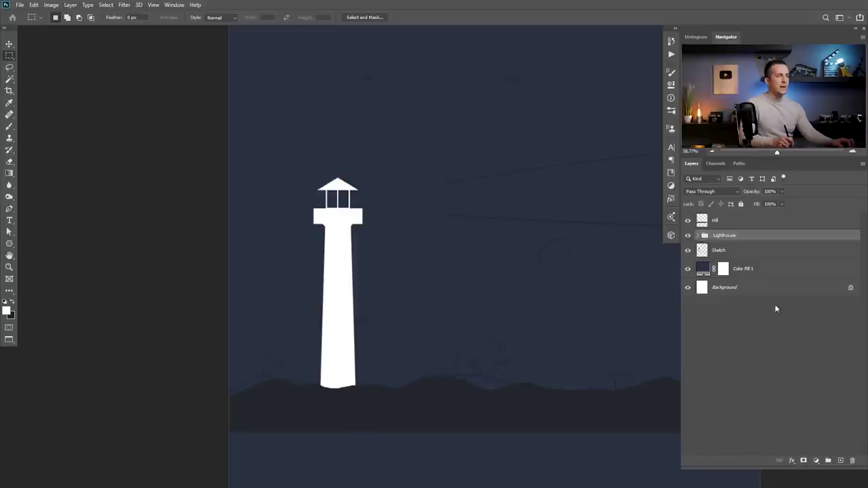
Expand the Lighthouse group and rename it Lighthouse base
{"action": "left_click", "coordinate": [701, 235]}
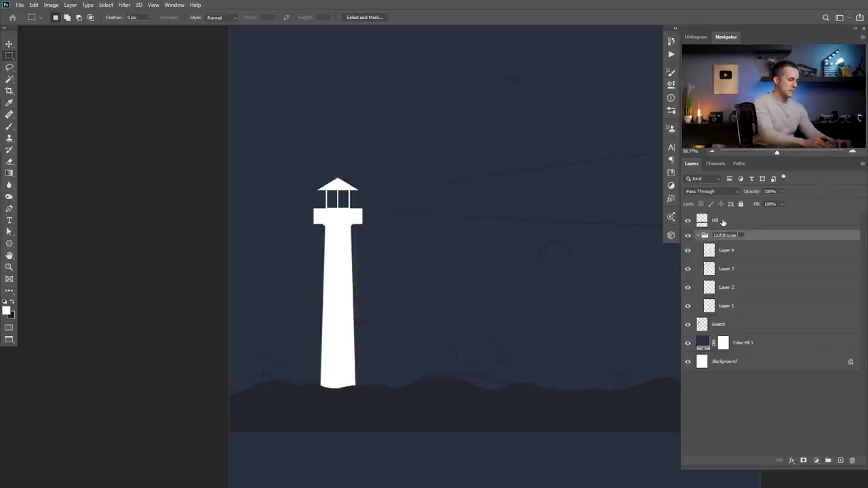
{"action": "type", "text": "base"}
{"action": "key", "text": "Return"}
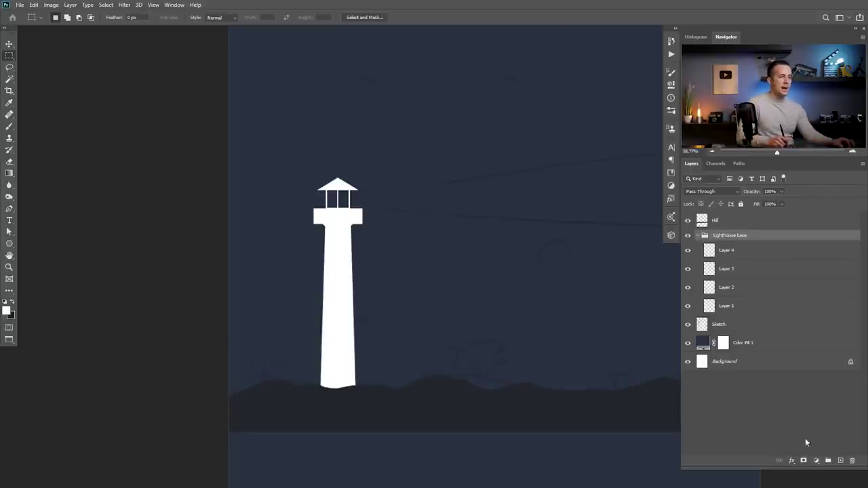
Add a red (dd0000) Solid Color fill layer above the Lighthouse base group and clip it to the group
{"action": "left_click", "coordinate": [816, 460]}
{"action": "left_click", "coordinate": [807, 305]}
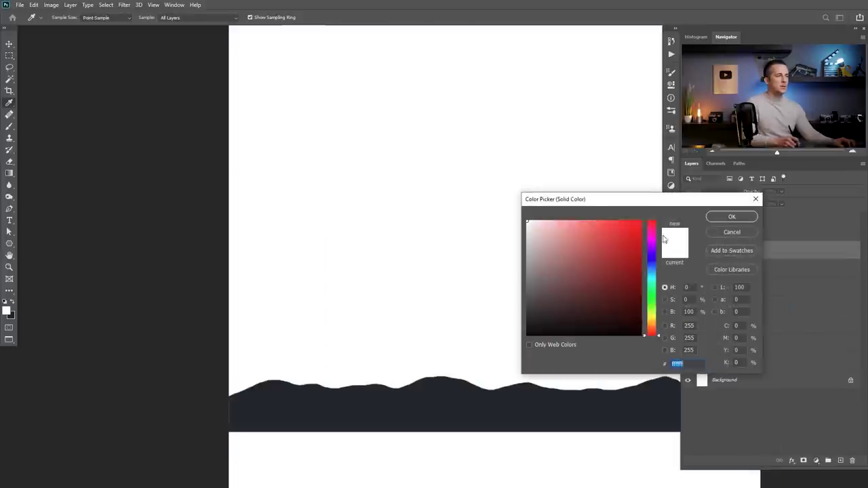
{"action": "left_click", "coordinate": [641, 236]}
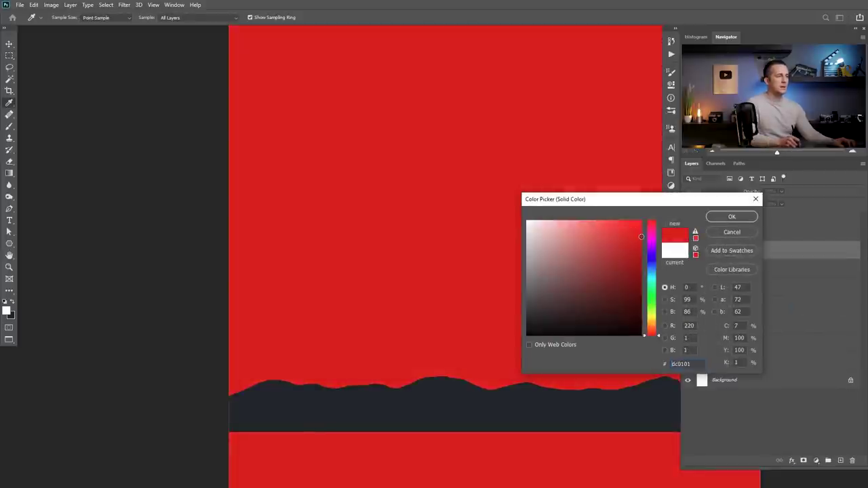
{"action": "left_click", "coordinate": [732, 217]}
{"action": "left_click_drag", "start_coordinate": [711, 250], "coordinate": [730, 238]}
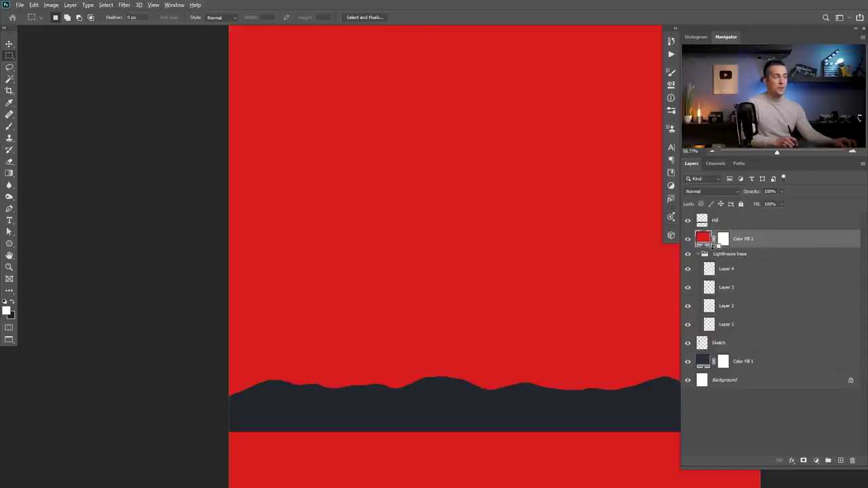
{"action": "left_click", "coordinate": [706, 246], "text": "alt"}
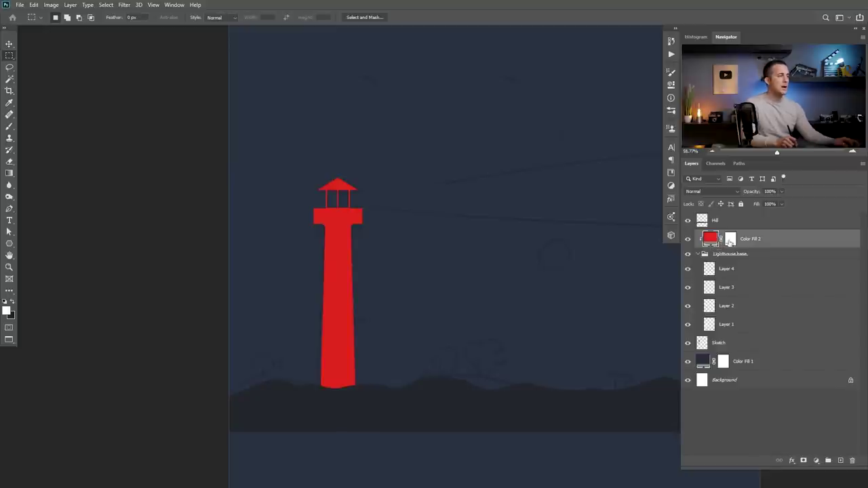
Paint a straight horizontal black stroke on the red fill's mask with an enlarged brush to make a white stripe near the tower's base
{"action": "key", "text": "x"}
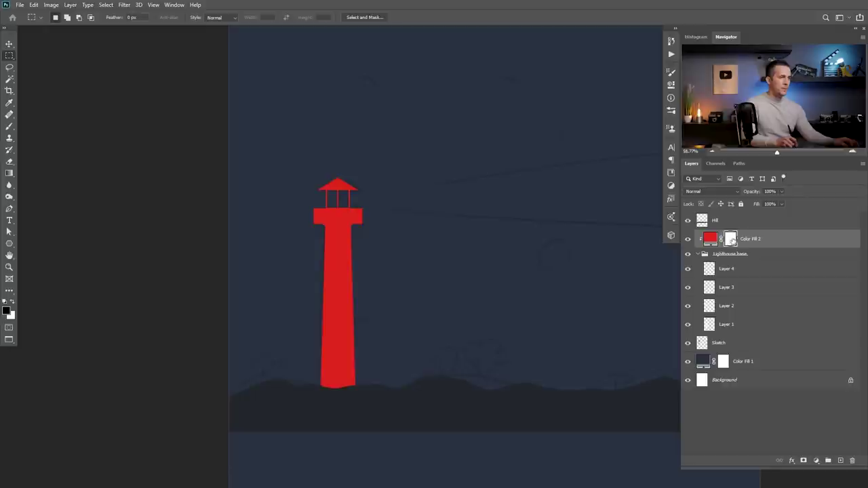
{"action": "key", "text": "b"}
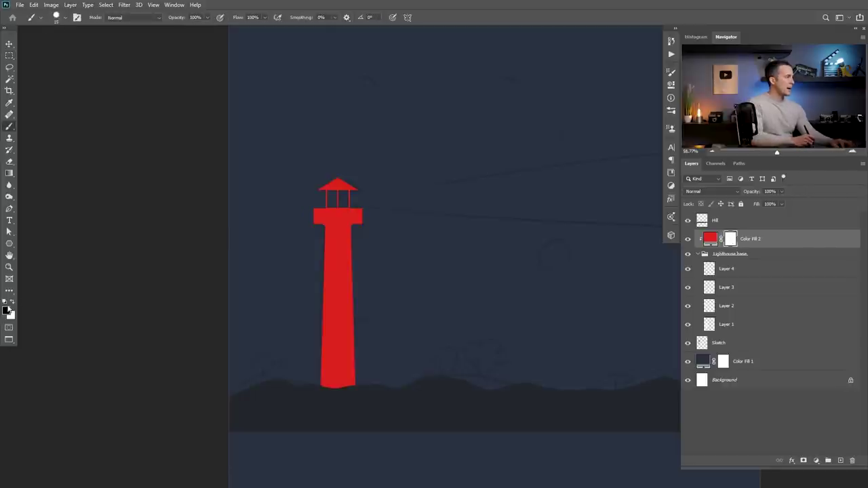
{"action": "mouse_move", "coordinate": [325, 287]}
{"action": "left_mouse_down"}
{"action": "mouse_move", "coordinate": [370, 284]}
{"action": "mouse_move", "coordinate": [325, 317]}
{"action": "mouse_move", "coordinate": [325, 343]}
{"action": "left_mouse_up"}
{"action": "key", "text": "ctrl+z"}
{"action": "key", "text": "bracketright"}
{"action": "key", "text": "bracketright"}
{"action": "key", "text": "bracketright"}
{"action": "left_click_drag", "start_coordinate": [307, 349], "coordinate": [408, 351]}
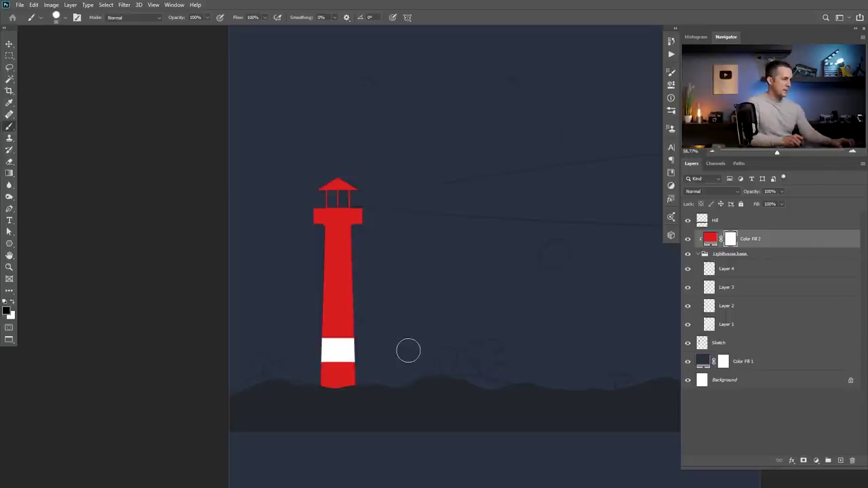
{"action": "key", "text": "ctrl+z"}
{"action": "left_click_drag", "start_coordinate": [310, 348], "coordinate": [401, 345]}
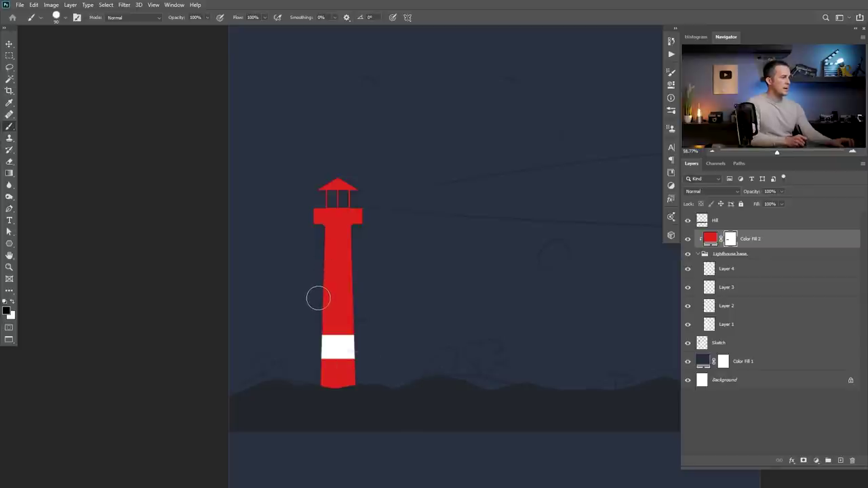
Mask out two more horizontal white stripes across the middle and upper part of the tower, evenly spaced above the first
{"action": "left_click_drag", "start_coordinate": [308, 294], "coordinate": [398, 287]}
{"action": "key", "text": "ctrl+z"}
{"action": "left_click_drag", "start_coordinate": [306, 295], "coordinate": [403, 284]}
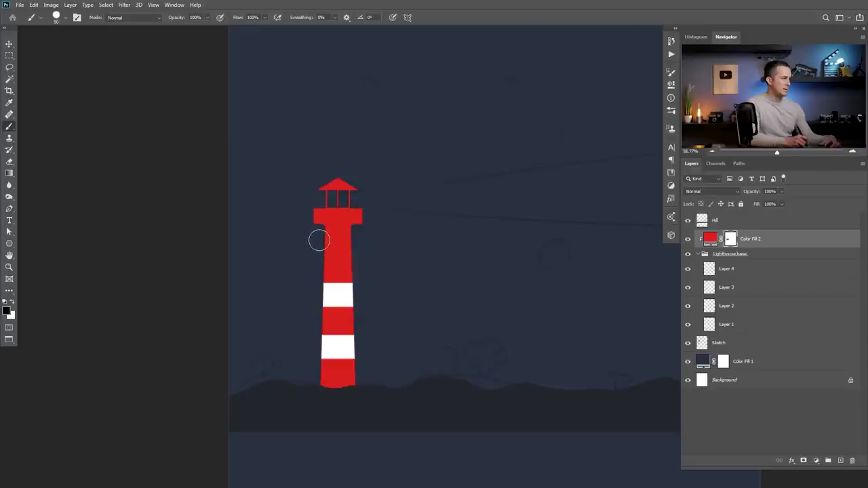
{"action": "left_click_drag", "start_coordinate": [312, 245], "coordinate": [403, 246]}
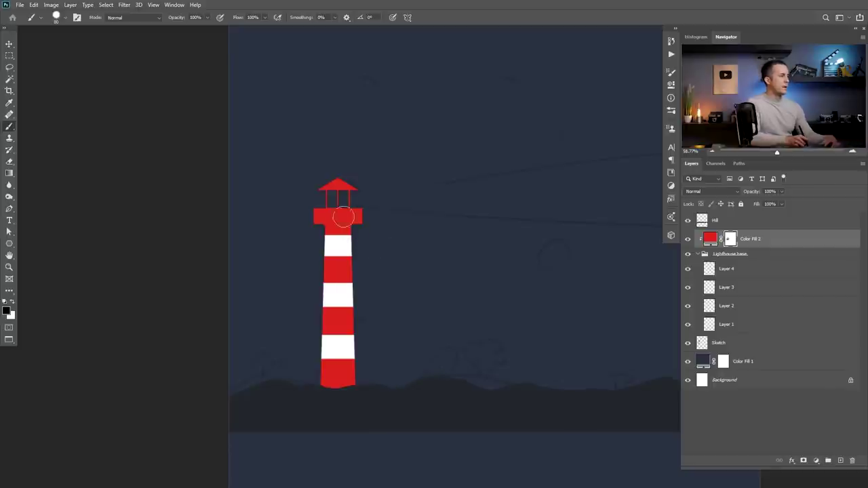
Mask out a thin white stripe along the lower edge of the gallery platform with a smaller brush
{"action": "scroll", "coordinate": [339, 221], "scroll_direction": "up", "scroll_amount": 3}
{"action": "key", "text": "bracketleft"}
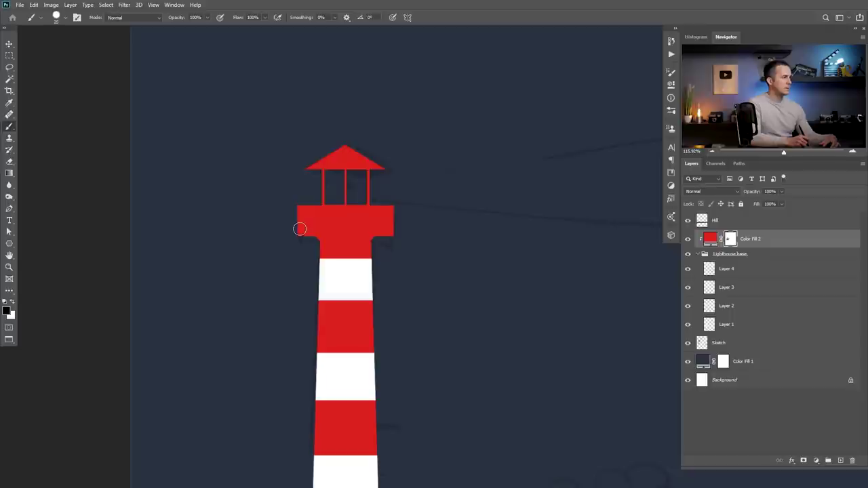
{"action": "left_click_drag", "start_coordinate": [295, 231], "coordinate": [394, 230]}
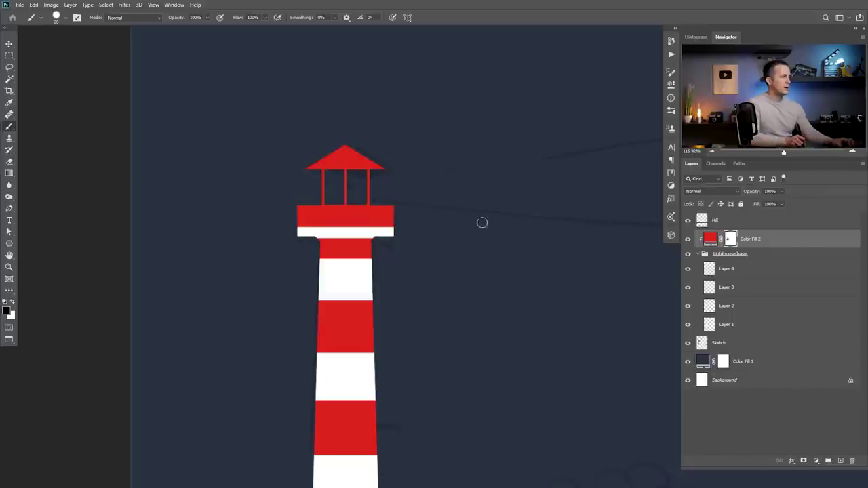
{"action": "key", "text": "ctrl+z"}
{"action": "left_click_drag", "start_coordinate": [298, 231], "coordinate": [488, 228]}
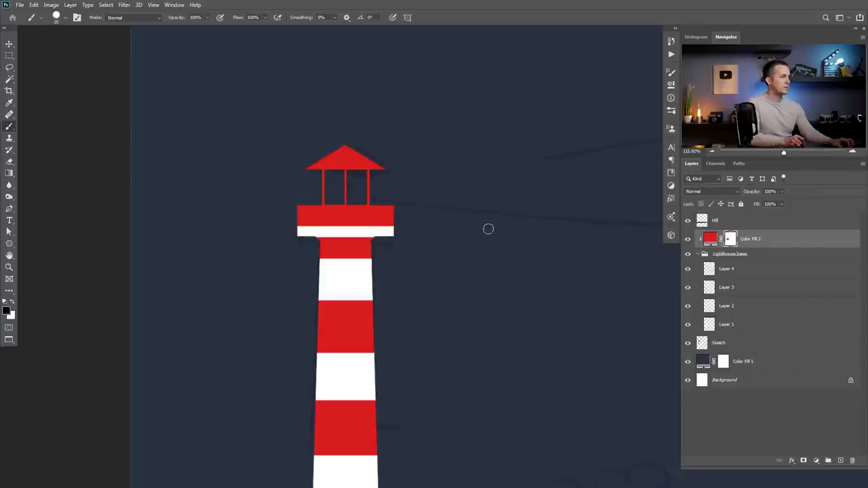
{"action": "key", "text": "ctrl+z"}
{"action": "left_click_drag", "start_coordinate": [296, 229], "coordinate": [471, 223]}
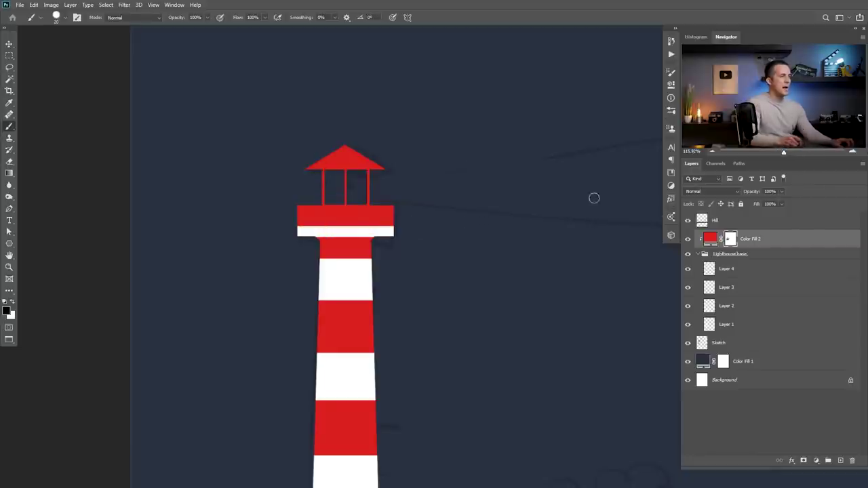
Load the roof shape of Layer 4 as a selection, paint black on the red fill's mask to make the roof white, and deselect
{"action": "left_click", "coordinate": [709, 269], "text": "ctrl"}
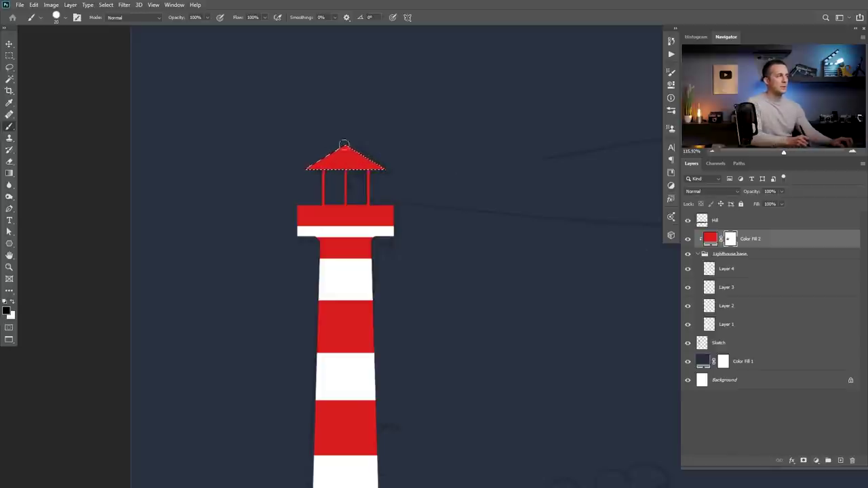
{"action": "mouse_move", "coordinate": [344, 146]}
{"action": "left_mouse_down"}
{"action": "mouse_move", "coordinate": [311, 175]}
{"action": "mouse_move", "coordinate": [365, 172]}
{"action": "left_mouse_up"}
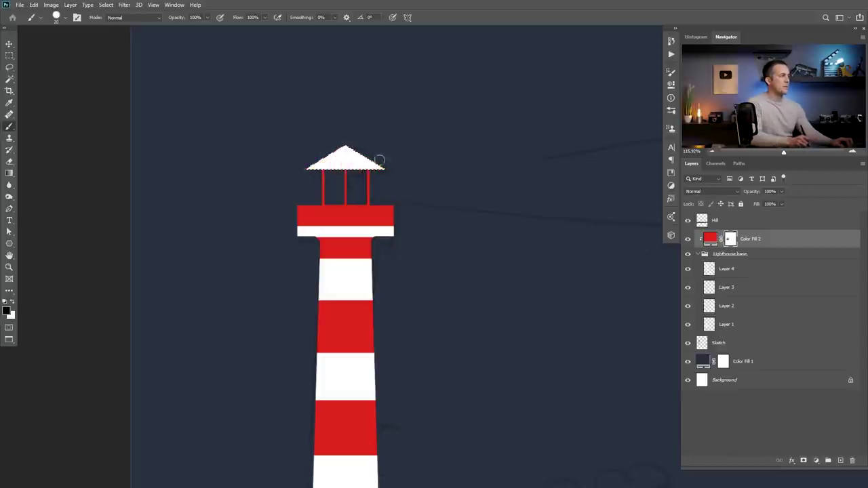
{"action": "key", "text": "ctrl+d"}
{"action": "left_click_drag", "start_coordinate": [399, 214], "coordinate": [417, 221]}
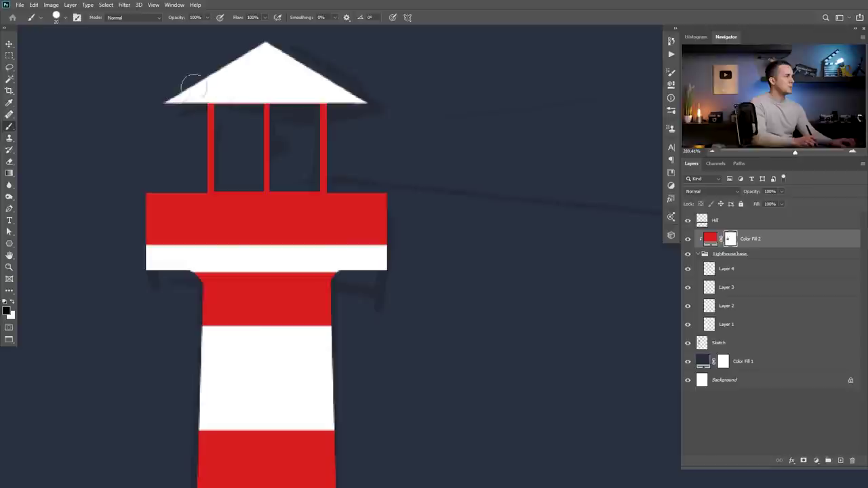
{"action": "scroll", "coordinate": [359, 91], "scroll_direction": "down", "scroll_amount": 5}
{"action": "left_click_drag", "start_coordinate": [364, 158], "coordinate": [359, 267]}
{"action": "scroll", "coordinate": [364, 248], "scroll_direction": "down", "scroll_amount": 2}
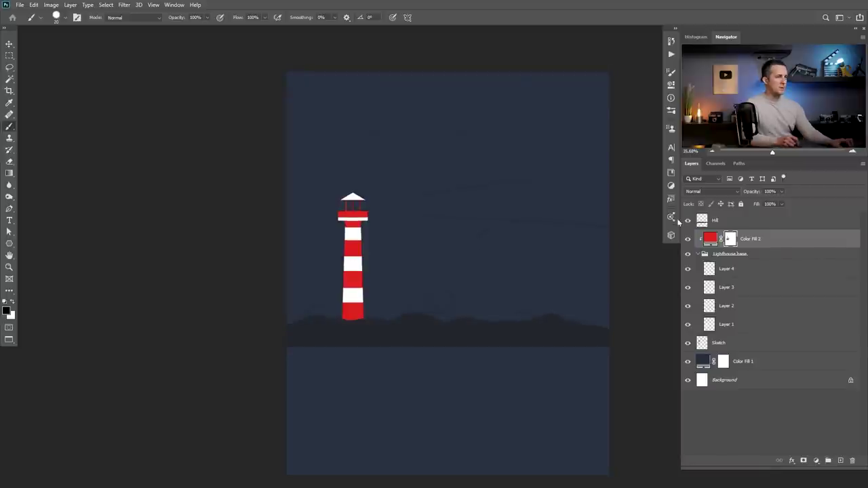
{"action": "left_click", "coordinate": [724, 255]}
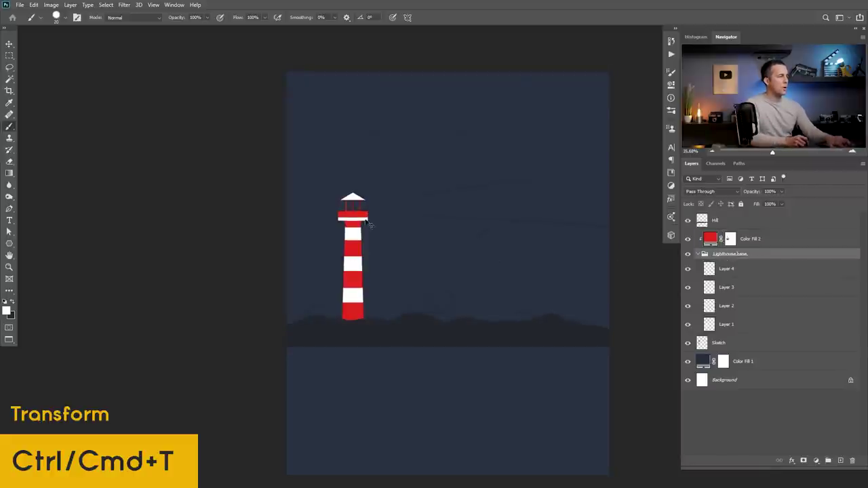
{"action": "key", "text": "ctrl+t"}
{"action": "scroll", "coordinate": [351, 247], "scroll_direction": "up", "scroll_amount": 4}
{"action": "left_click_drag", "start_coordinate": [391, 270], "coordinate": [396, 267]}
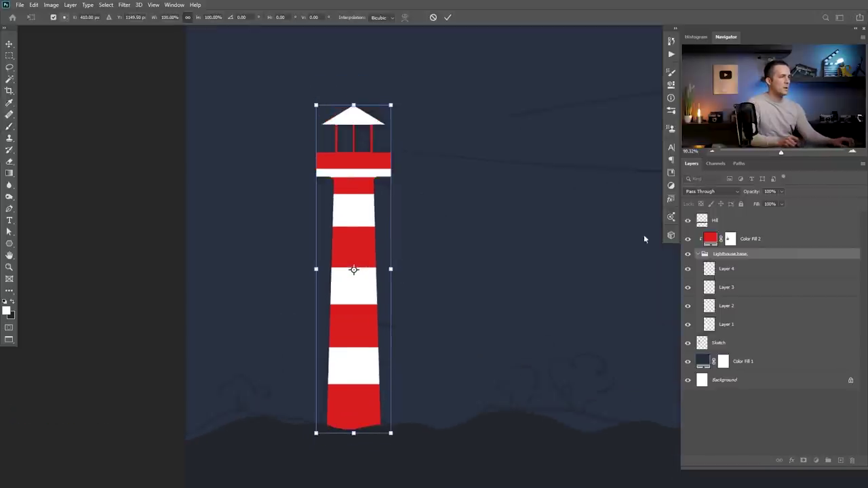
Free Transform Color Fill 2 and the Lighthouse base group together, widening the lighthouse by about a third at the same height
{"action": "left_click", "coordinate": [711, 242]}
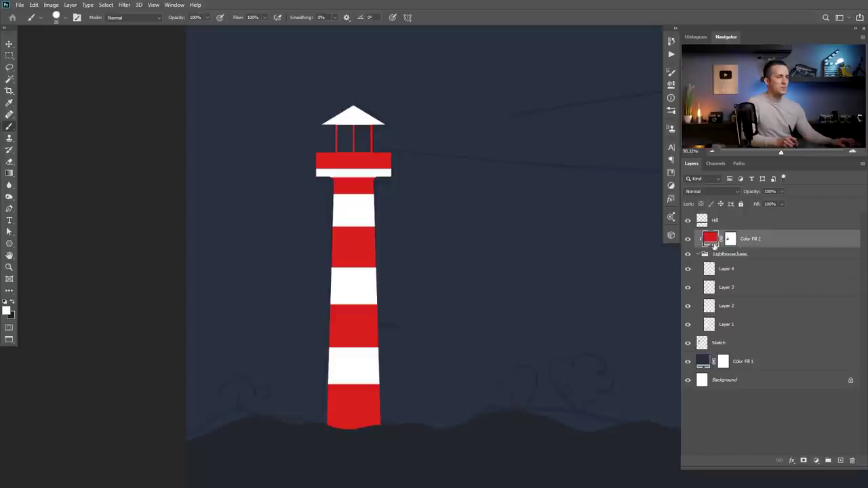
{"action": "left_click", "coordinate": [726, 253], "text": "shift"}
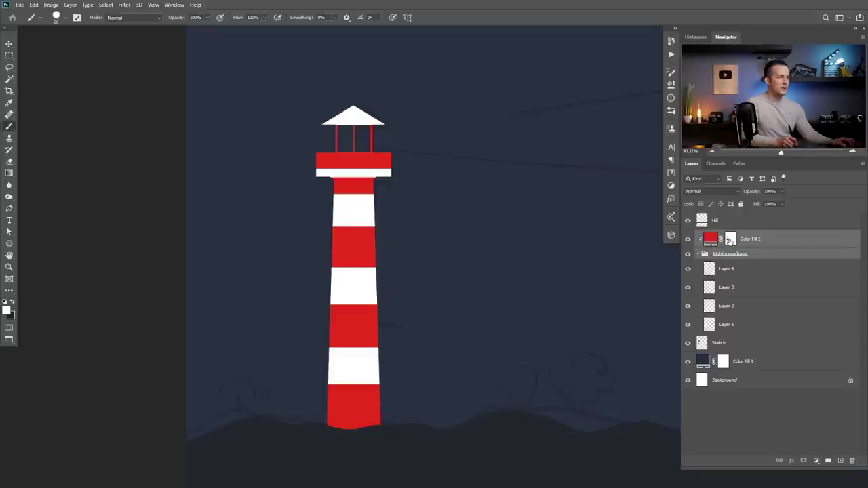
{"action": "key", "text": "ctrl+t"}
{"action": "mouse_move", "coordinate": [478, 268]}
{"action": "left_mouse_down"}
{"action": "mouse_move", "coordinate": [502, 268]}
{"action": "mouse_move", "coordinate": [454, 274]}
{"action": "left_mouse_up"}
{"action": "scroll", "coordinate": [406, 282], "scroll_direction": "down", "scroll_amount": 5}
{"action": "key", "text": "Return"}
{"action": "key", "text": "b"}
{"action": "scroll", "coordinate": [393, 325], "scroll_direction": "up", "scroll_amount": 5}
{"action": "left_click_drag", "start_coordinate": [408, 318], "coordinate": [352, 289]}
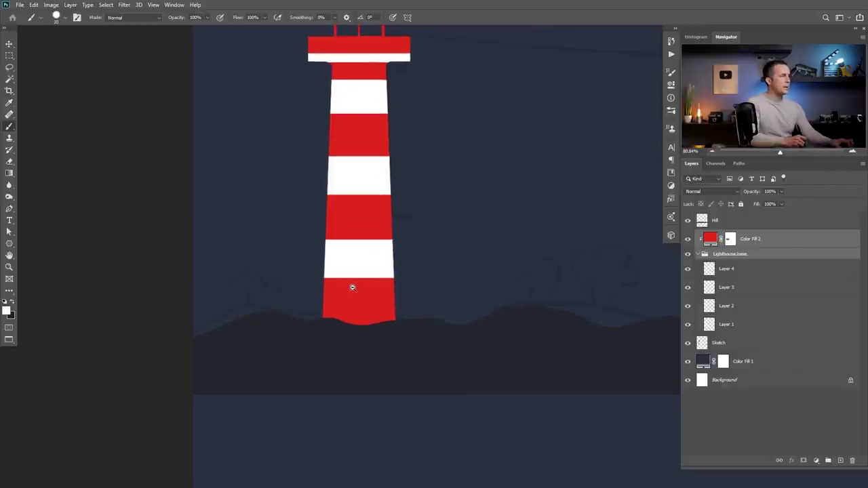
Add a new layer above Color Fill 2 and name it Small house
{"action": "left_click", "coordinate": [713, 240]}
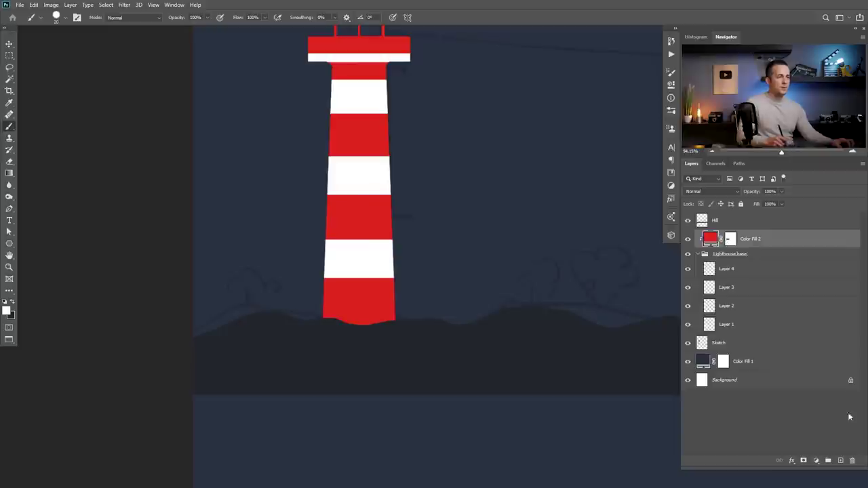
{"action": "left_click", "coordinate": [842, 461]}
{"action": "double_click", "coordinate": [719, 239]}
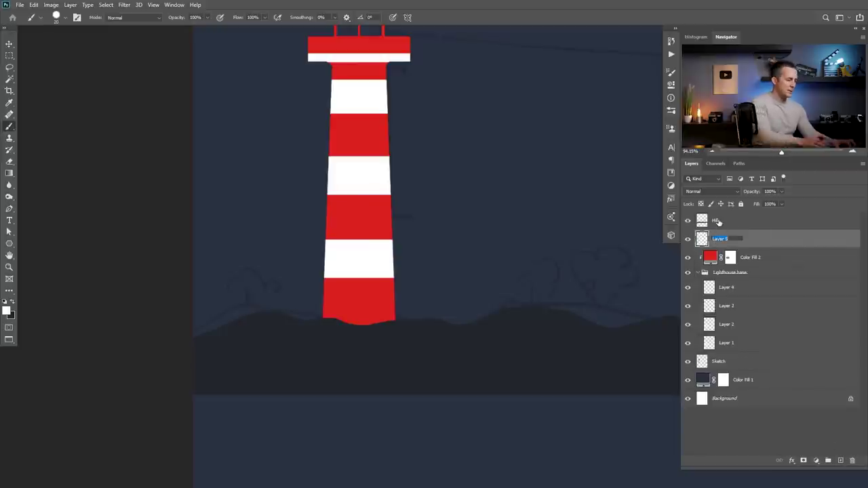
{"action": "type", "text": "Smal"}
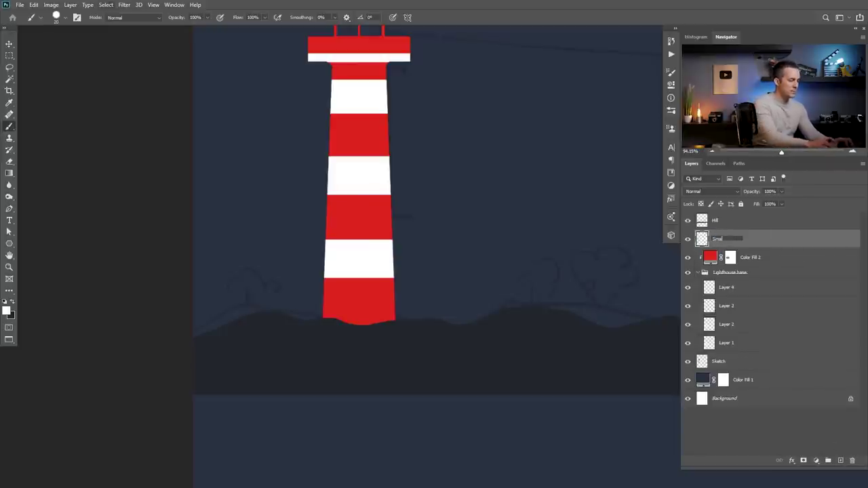
{"action": "type", "text": "l house"}
{"action": "key", "text": "Return"}
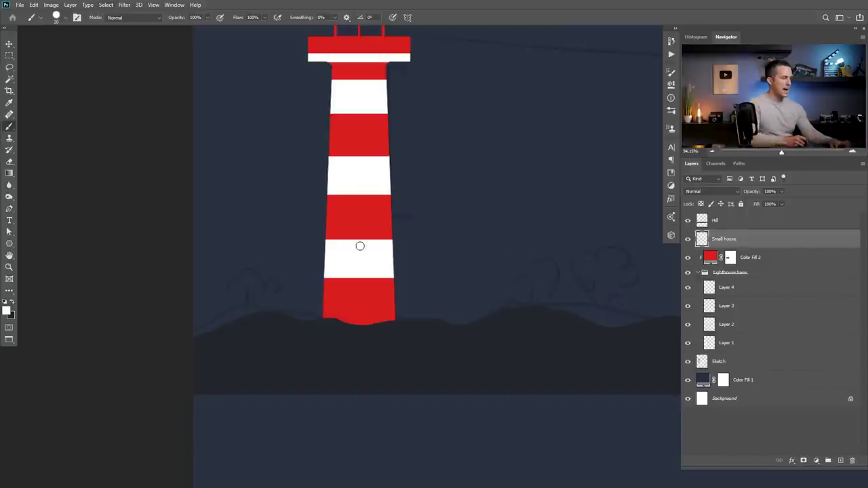
Draw a white rectangle at the base of the tower on the Small house layer as the house walls
{"action": "left_click", "coordinate": [9, 244]}
{"action": "left_click", "coordinate": [50, 243]}
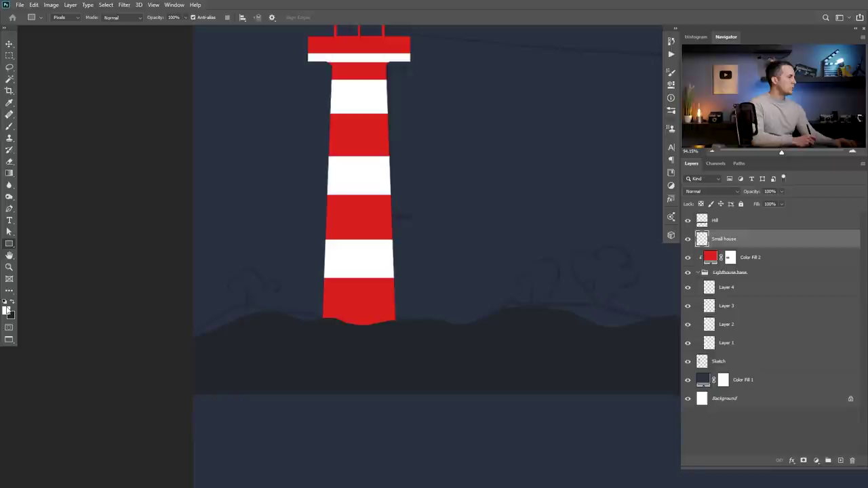
{"action": "mouse_move", "coordinate": [337, 292]}
{"action": "left_mouse_down"}
{"action": "mouse_move", "coordinate": [359, 315]}
{"action": "mouse_move", "coordinate": [381, 323]}
{"action": "mouse_move", "coordinate": [368, 317]}
{"action": "mouse_move", "coordinate": [372, 326]}
{"action": "left_mouse_up"}
{"action": "key", "text": "v"}
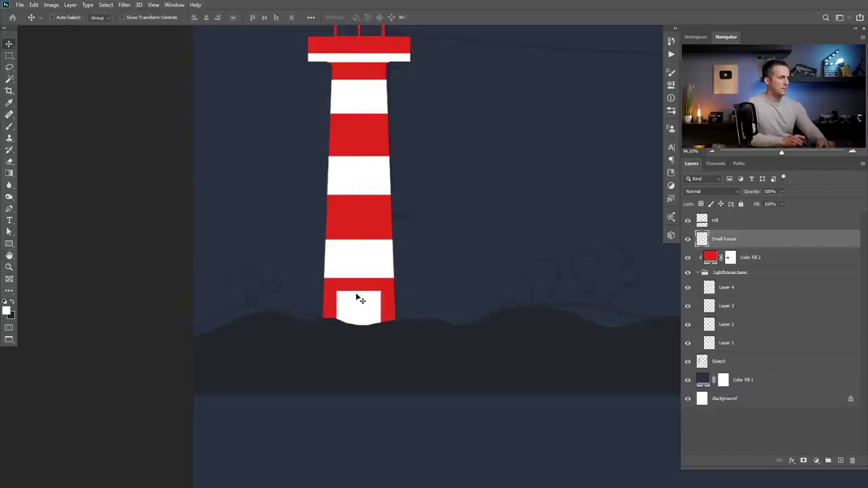
{"action": "scroll", "coordinate": [357, 299], "scroll_direction": "up", "scroll_amount": 1}
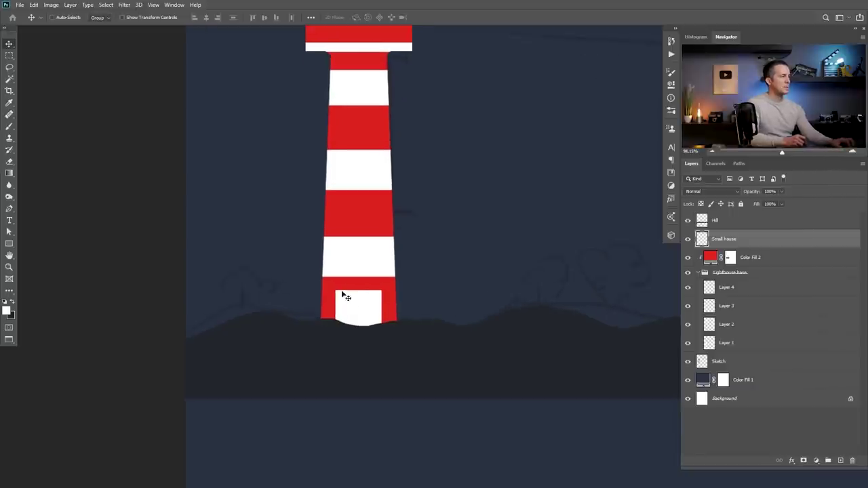
Draw a white triangle with the three-sided Polygon tool on a new layer and align it on top of the house walls
{"action": "left_click", "coordinate": [9, 244]}
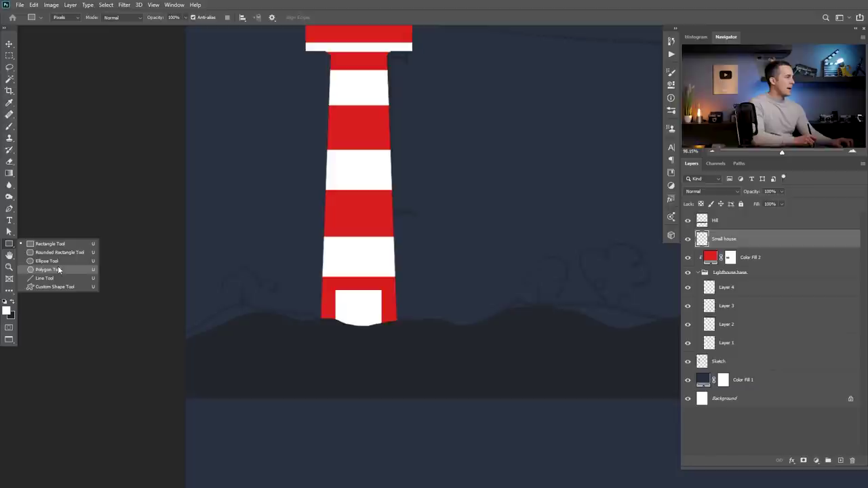
{"action": "left_click", "coordinate": [58, 269]}
{"action": "left_click", "coordinate": [840, 460]}
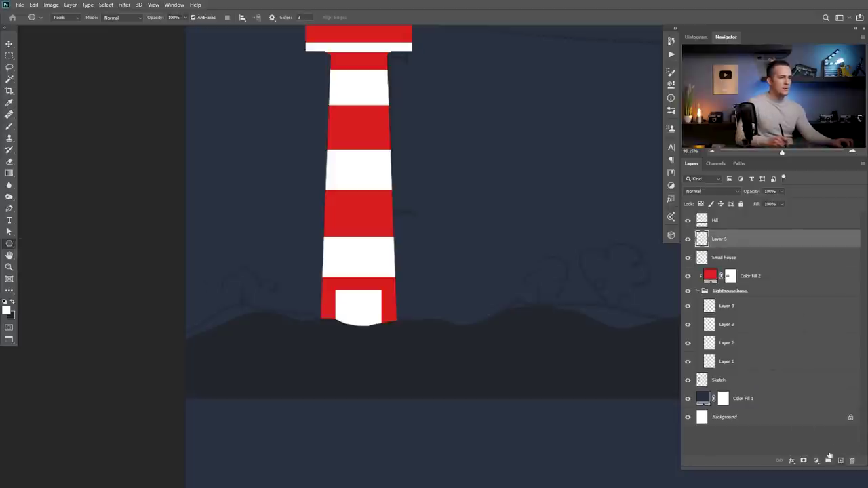
{"action": "left_click_drag", "start_coordinate": [343, 273], "coordinate": [368, 294]}
{"action": "key", "text": "v"}
{"action": "scroll", "coordinate": [368, 294], "scroll_direction": "up", "scroll_amount": 2}
Free Transform the triangle into a low roof at about 36% height, widened so its eaves overhang the house walls
{"action": "key", "text": "ctrl+t"}
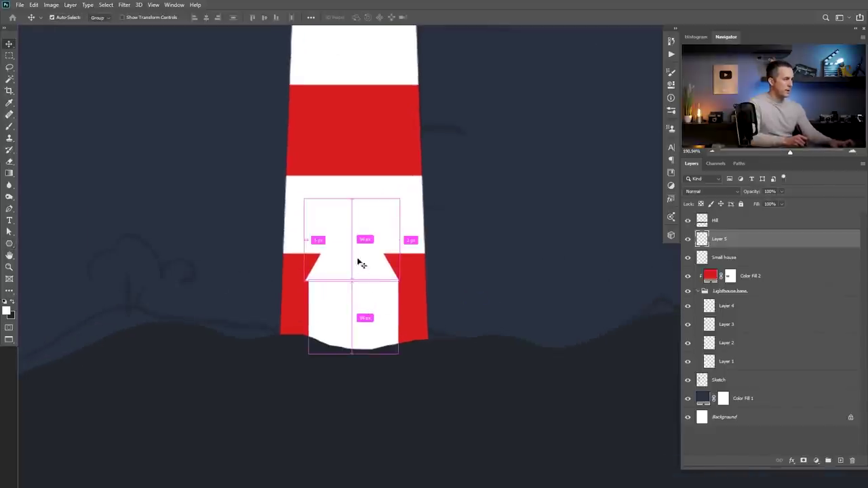
{"action": "left_click_drag", "start_coordinate": [352, 200], "coordinate": [351, 251]}
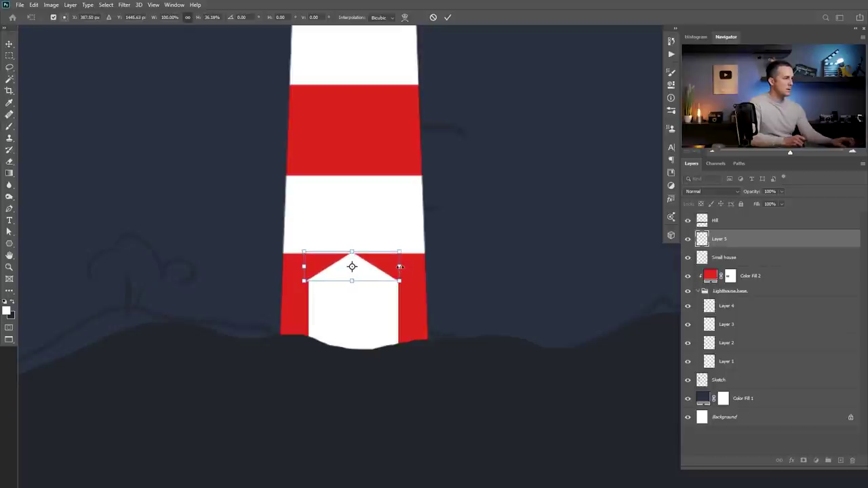
{"action": "left_click_drag", "start_coordinate": [400, 267], "coordinate": [390, 281]}
{"action": "key", "text": "Return"}
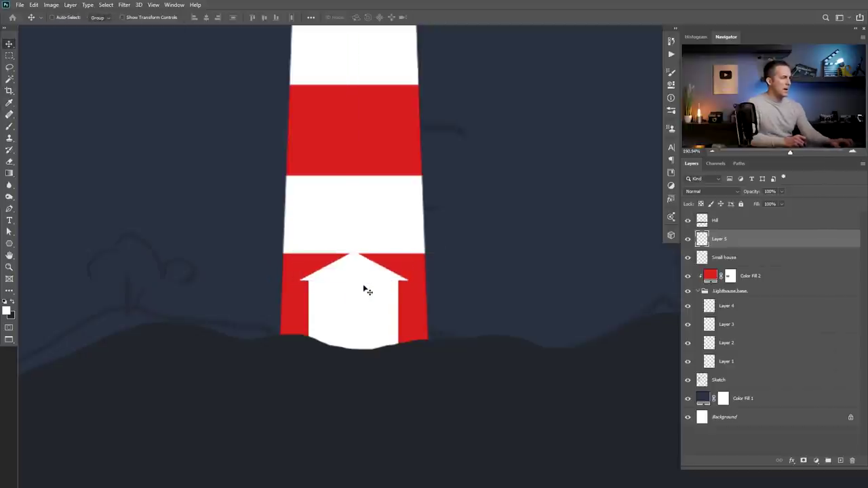
{"action": "scroll", "coordinate": [352, 291], "scroll_direction": "down", "scroll_amount": 4}
{"action": "scroll", "coordinate": [353, 290], "scroll_direction": "up", "scroll_amount": 4}
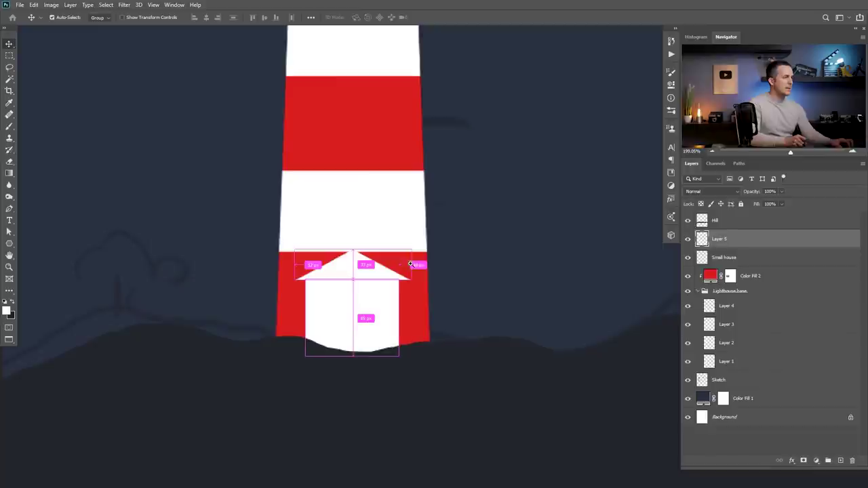
Repaint Color Fill 2's mask to raise the bottom red band just above the house roof and extend the lowest white stripe upward
{"action": "left_click", "coordinate": [730, 280]}
{"action": "key", "text": "b"}
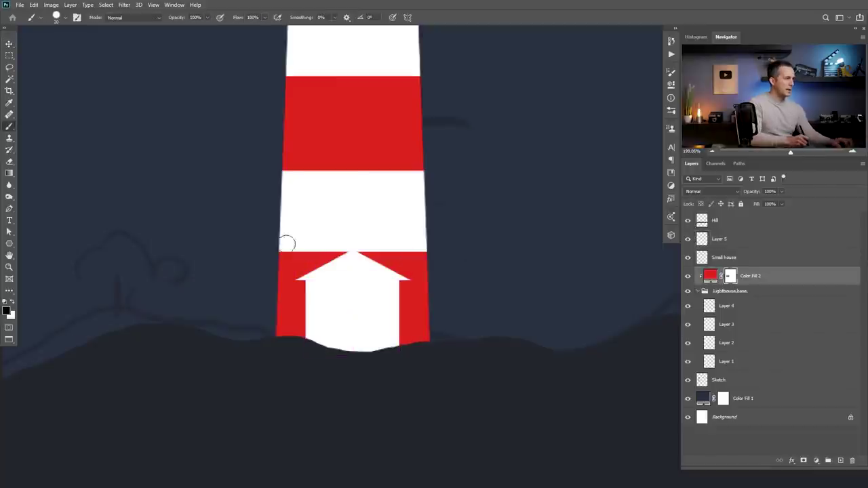
{"action": "key", "text": "x"}
{"action": "left_click_drag", "start_coordinate": [283, 251], "coordinate": [536, 265]}
{"action": "left_click_drag", "start_coordinate": [384, 284], "coordinate": [366, 274]}
{"action": "key", "text": "x"}
{"action": "left_click_drag", "start_coordinate": [324, 224], "coordinate": [512, 224]}
{"action": "left_click_drag", "start_coordinate": [314, 222], "coordinate": [504, 229]}
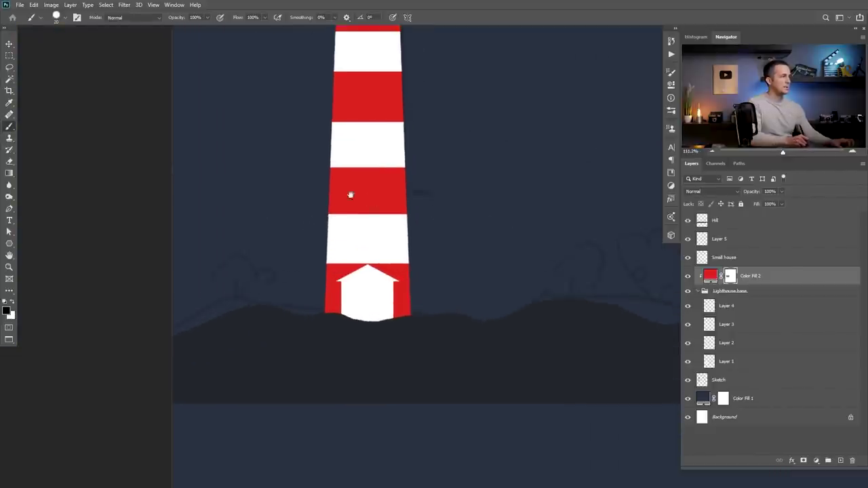
Paint on the red fill's mask to raise the upper edge of the middle red stripe slightly, evening out the stripes
{"action": "left_click_drag", "start_coordinate": [351, 194], "coordinate": [350, 259]}
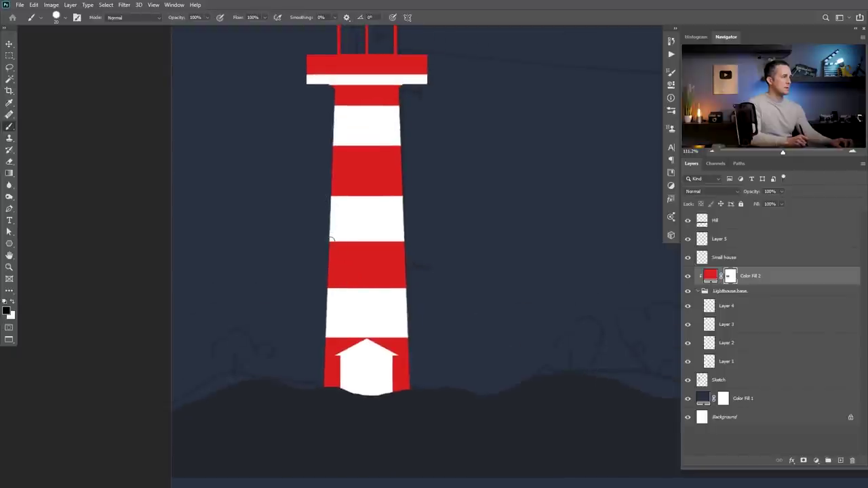
{"action": "left_click_drag", "start_coordinate": [365, 249], "coordinate": [522, 252]}
{"action": "key", "text": "x"}
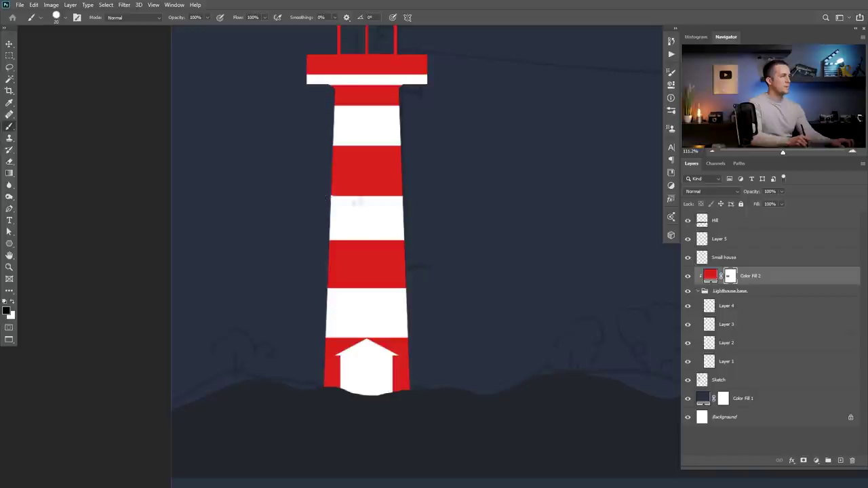
{"action": "scroll", "coordinate": [476, 219], "scroll_direction": "down", "scroll_amount": 5}
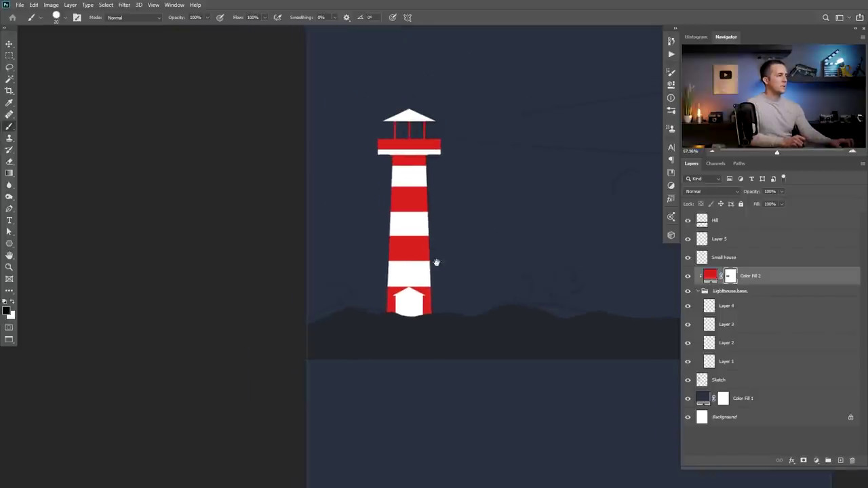
On a new layer above the roof, draw a small dark rectangular window in the gable and a larger dark door at the house's base
{"action": "left_click_drag", "start_coordinate": [436, 263], "coordinate": [387, 256]}
{"action": "left_click_drag", "start_coordinate": [360, 286], "coordinate": [423, 297]}
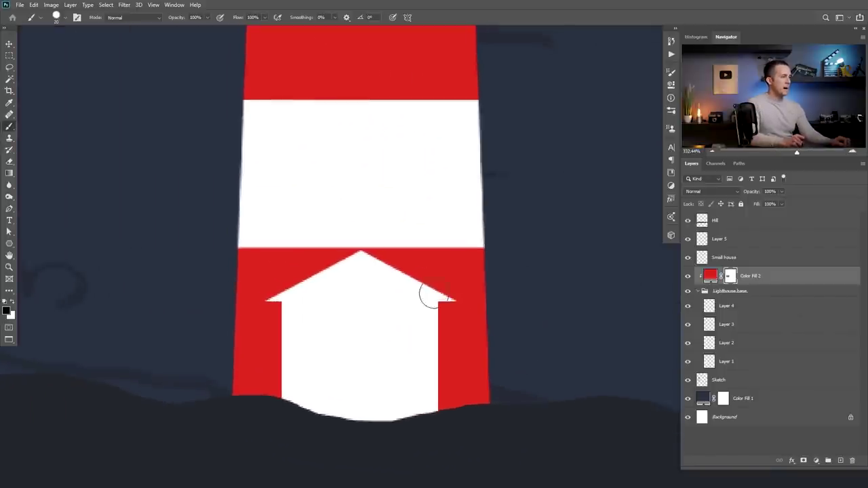
{"action": "left_click", "coordinate": [708, 242]}
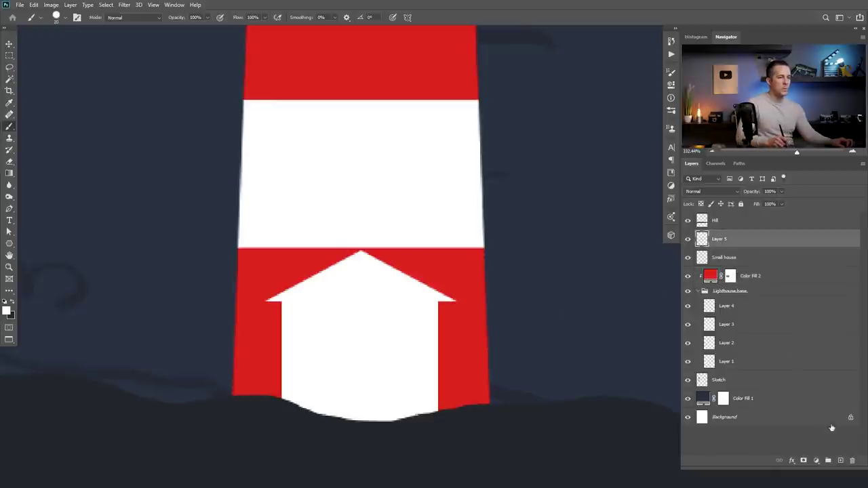
{"action": "left_click", "coordinate": [841, 461]}
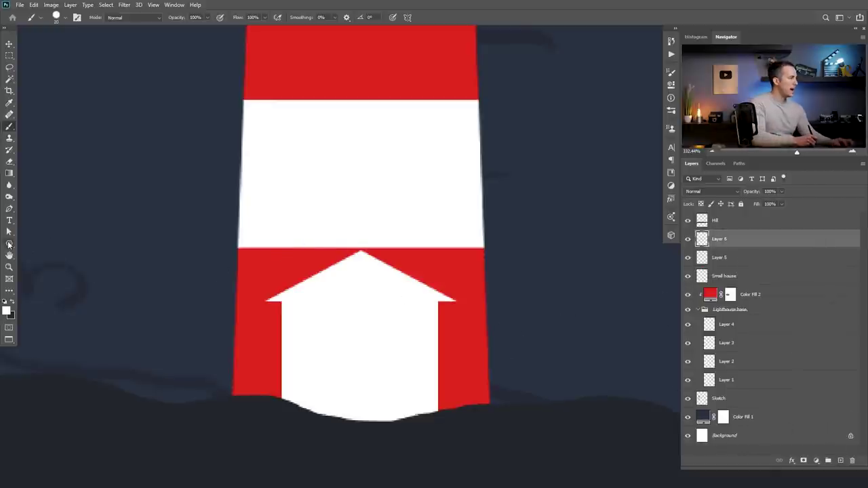
{"action": "left_click", "coordinate": [9, 244]}
{"action": "left_click", "coordinate": [46, 243]}
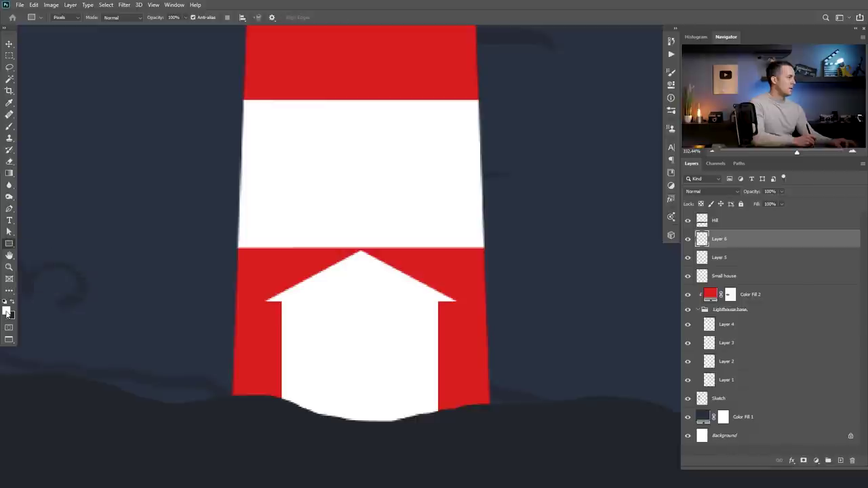
{"action": "left_click", "coordinate": [13, 303]}
{"action": "mouse_move", "coordinate": [352, 303]}
{"action": "left_mouse_down"}
{"action": "mouse_move", "coordinate": [368, 333]}
{"action": "mouse_move", "coordinate": [367, 303]}
{"action": "left_mouse_up"}
{"action": "left_click_drag", "start_coordinate": [366, 303], "coordinate": [366, 305]}
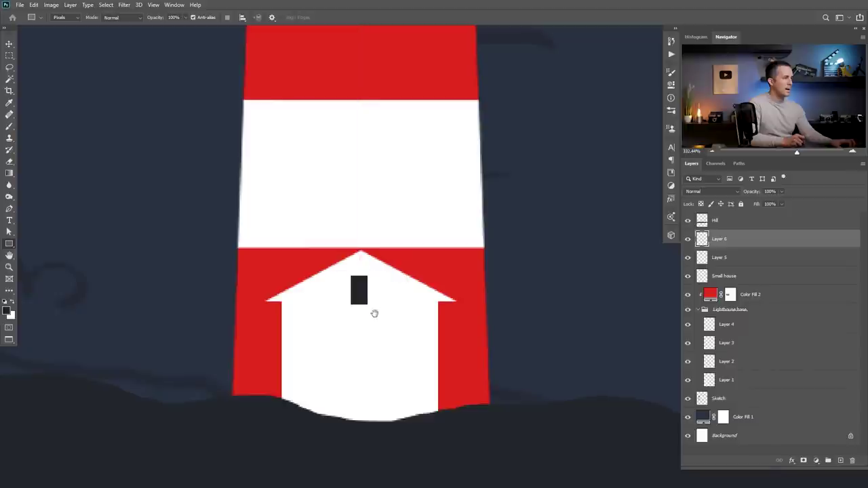
{"action": "left_click_drag", "start_coordinate": [344, 370], "coordinate": [376, 427]}
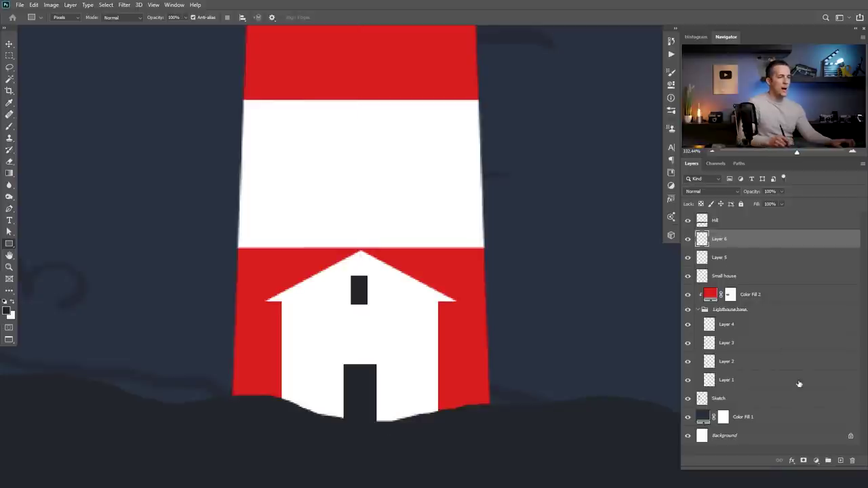
Outline both sloping edges of the house roof with thin dark straight lines using a 2 px brush
{"action": "key", "text": "b"}
{"action": "scroll", "coordinate": [295, 283], "scroll_direction": "up", "scroll_amount": 2}
{"action": "left_click_drag", "start_coordinate": [308, 284], "coordinate": [310, 284]}
{"action": "key", "text": "bracketleft"}
{"action": "key", "text": "bracketleft"}
{"action": "key", "text": "bracketleft"}
{"action": "key", "text": "bracketleft"}
{"action": "key", "text": "bracketleft"}
{"action": "key", "text": "bracketleft"}
{"action": "key", "text": "bracketleft"}
{"action": "key", "text": "bracketleft"}
{"action": "key", "text": "bracketleft"}
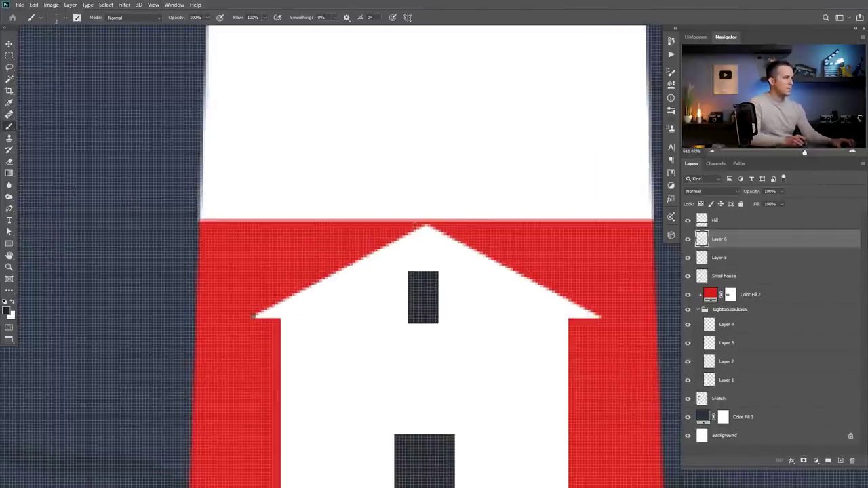
{"action": "left_click", "coordinate": [425, 227], "text": "shift"}
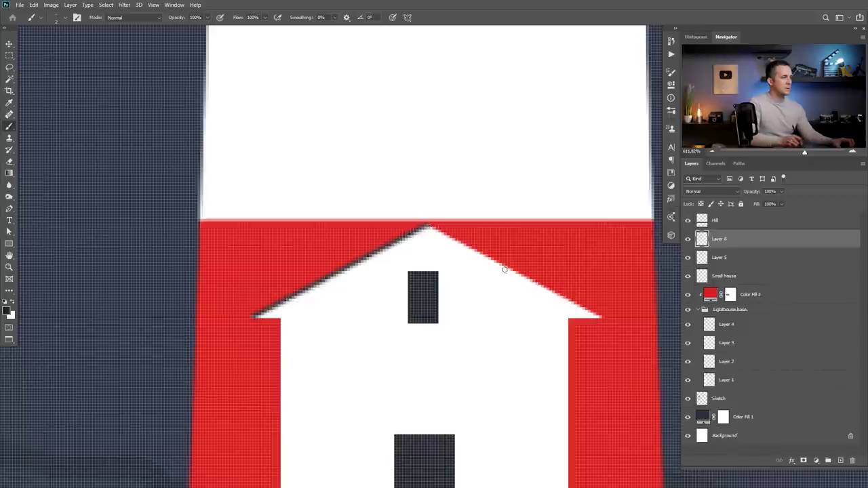
{"action": "left_click", "coordinate": [597, 315], "text": "shift"}
{"action": "scroll", "coordinate": [465, 305], "scroll_direction": "down", "scroll_amount": 5}
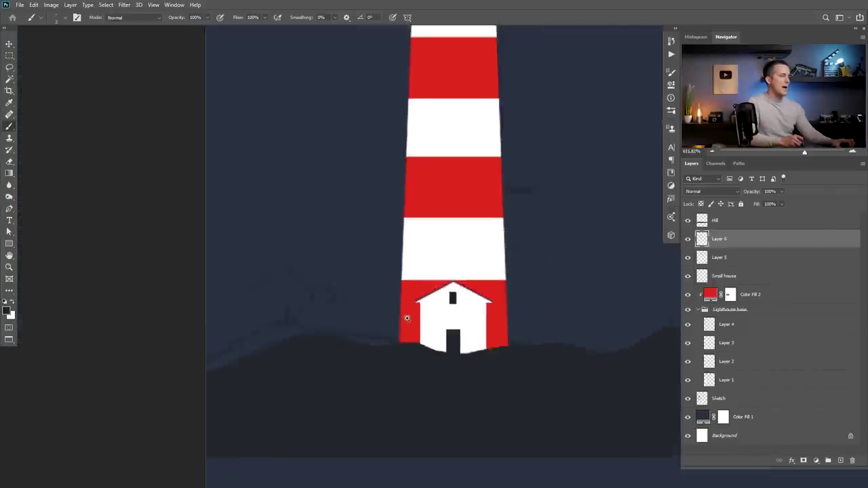
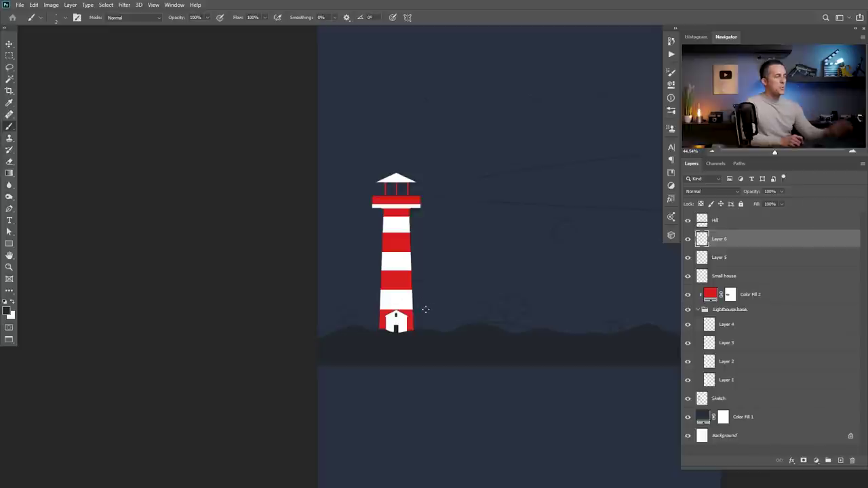
{"action": "left_click_drag", "start_coordinate": [411, 300], "coordinate": [388, 292]}
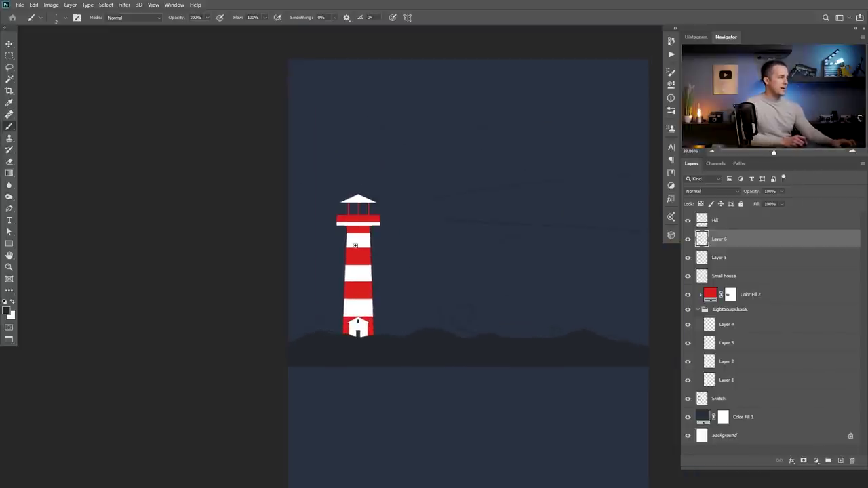
{"action": "scroll", "coordinate": [354, 245], "scroll_direction": "up", "scroll_amount": 1}
{"action": "mouse_move", "coordinate": [383, 301]}
{"action": "left_mouse_down"}
{"action": "mouse_move", "coordinate": [364, 305]}
{"action": "mouse_move", "coordinate": [362, 291]}
{"action": "left_mouse_up"}
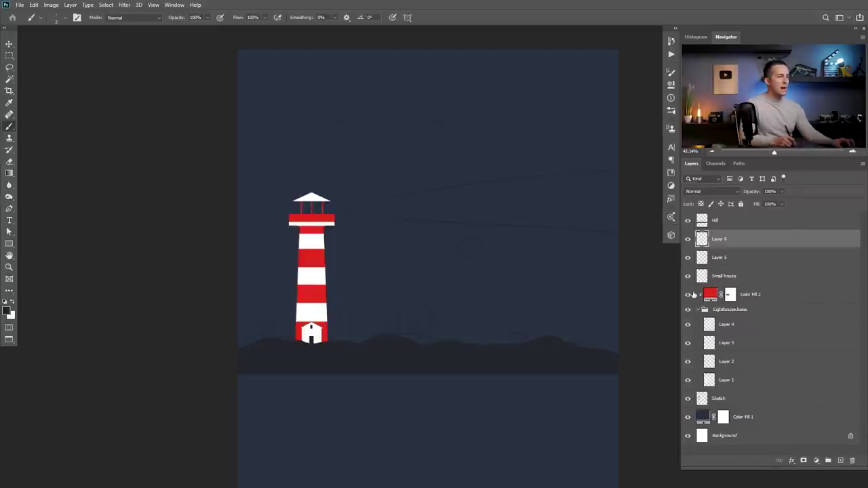
{"action": "left_click_drag", "start_coordinate": [323, 204], "coordinate": [401, 209]}
{"action": "left_click_drag", "start_coordinate": [340, 221], "coordinate": [269, 248]}
{"action": "left_click_drag", "start_coordinate": [388, 226], "coordinate": [367, 225]}
{"action": "left_click_drag", "start_coordinate": [217, 240], "coordinate": [287, 236]}
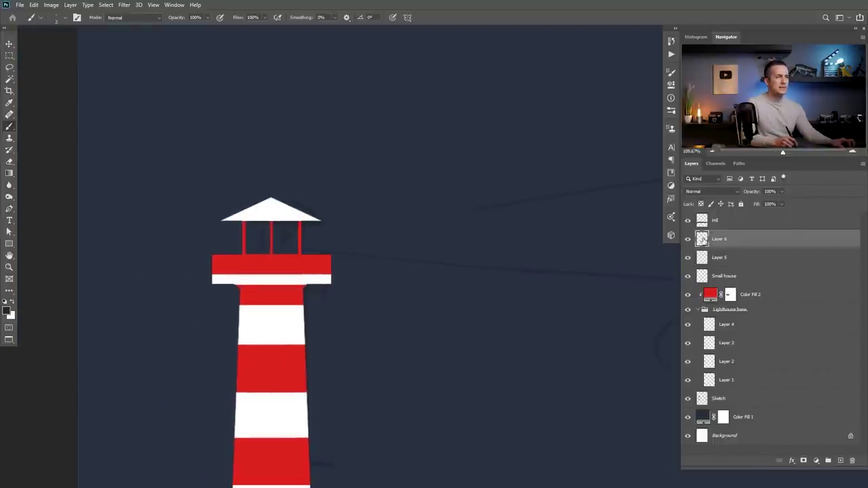
Group the layers from Layer 6 down to the Lighthouse base group and name the new group "Lighthouse"
{"action": "left_click", "coordinate": [715, 309], "text": "shift"}
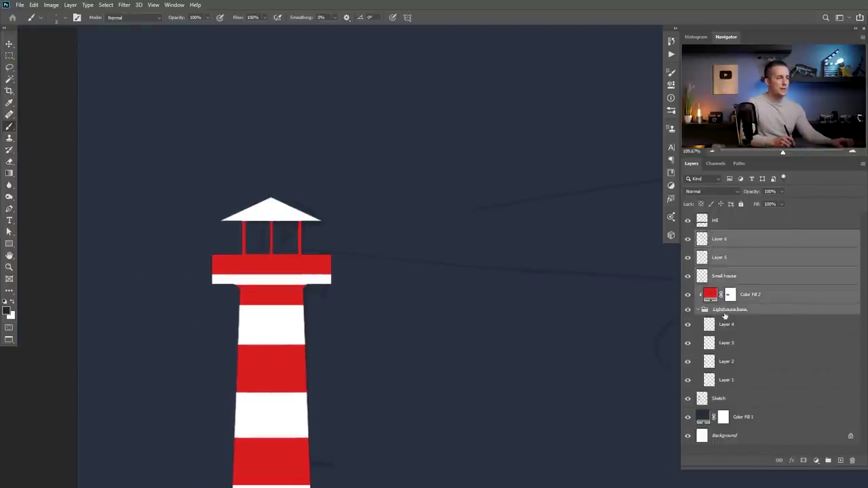
{"action": "key", "text": "ctrl+g"}
{"action": "double_click", "coordinate": [722, 235]}
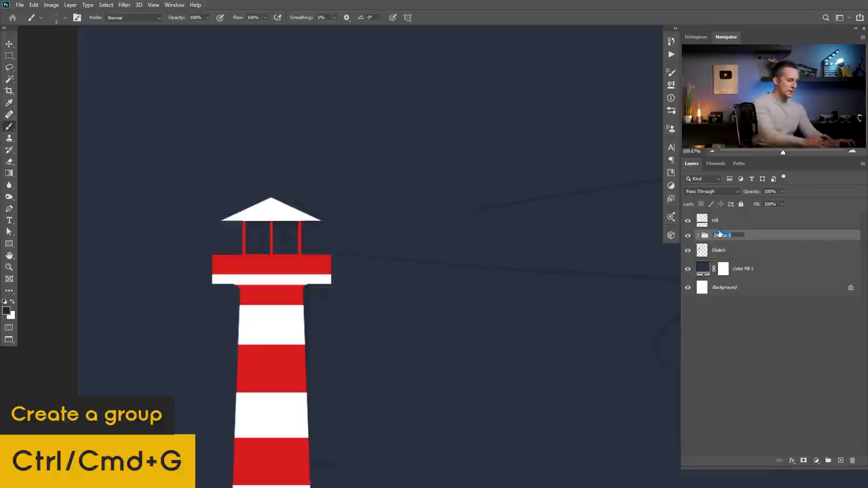
{"action": "type", "text": "Lig"}
{"action": "type", "text": "ighthou"}
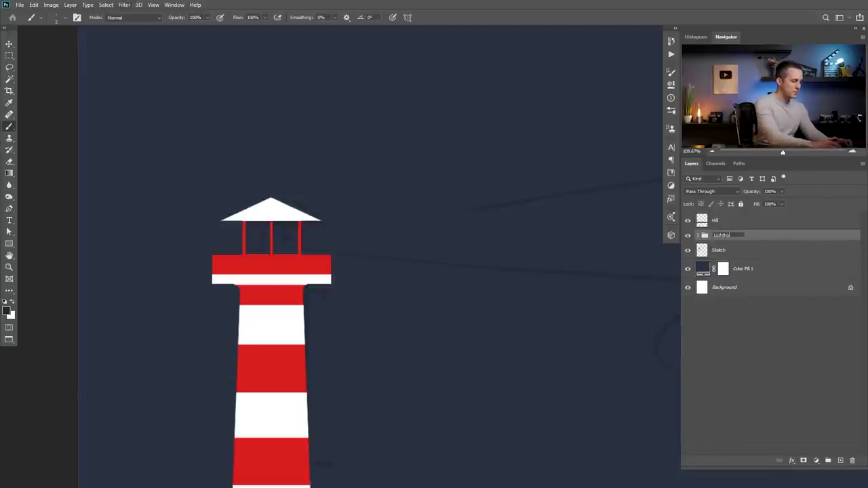
{"action": "type", "text": "se"}
{"action": "key", "text": "Return"}
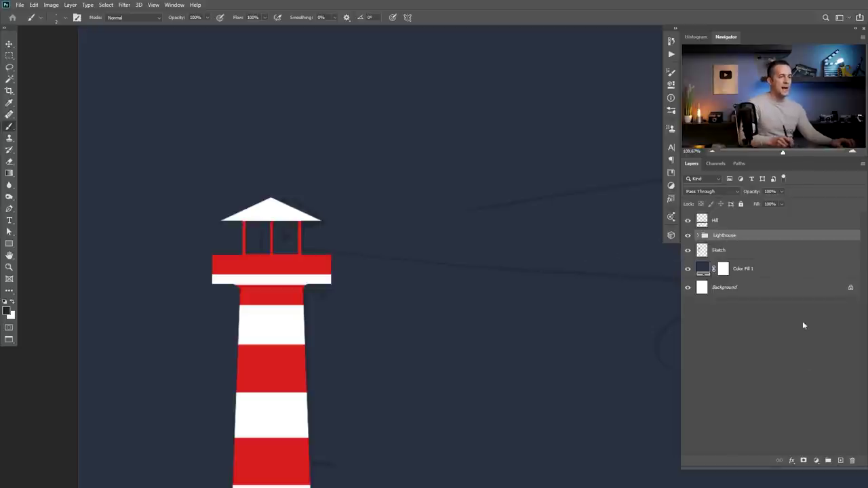
Add an Exposure adjustment clipped to the Lighthouse group and lower its exposure to about -3.05
{"action": "scroll", "coordinate": [536, 366], "scroll_direction": "down", "scroll_amount": 5}
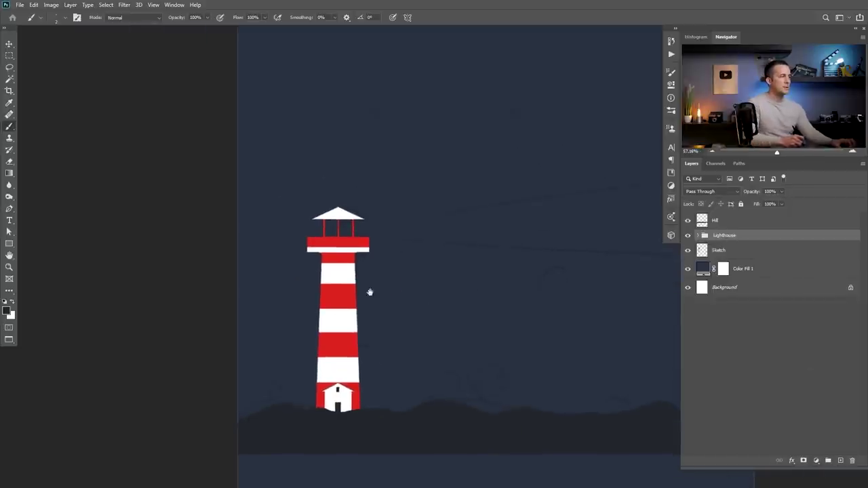
{"action": "left_click", "coordinate": [813, 459]}
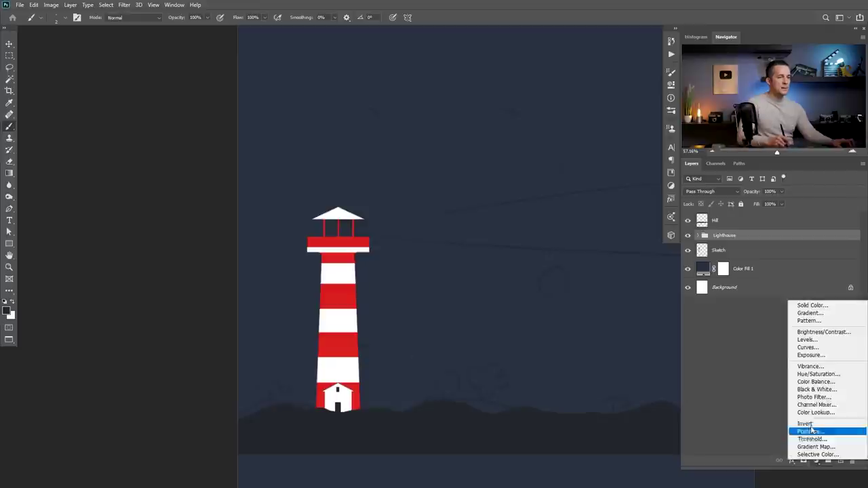
{"action": "left_click", "coordinate": [819, 358]}
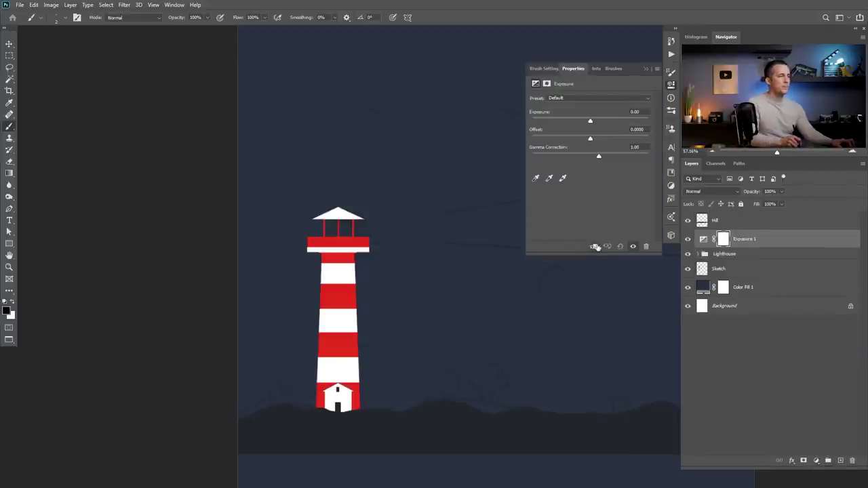
{"action": "left_click", "coordinate": [594, 246]}
{"action": "left_click_drag", "start_coordinate": [590, 122], "coordinate": [563, 123]}
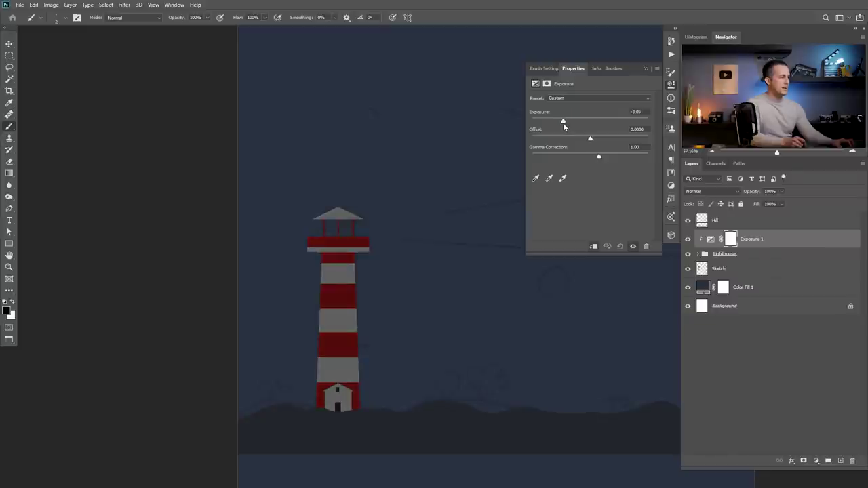
{"action": "left_click", "coordinate": [646, 69]}
Create a new layer between the Lighthouse group and the Sketch layer and name it "Light source"
{"action": "scroll", "coordinate": [463, 192], "scroll_direction": "down", "scroll_amount": 3}
{"action": "left_click_drag", "start_coordinate": [436, 242], "coordinate": [389, 259]}
{"action": "scroll", "coordinate": [352, 253], "scroll_direction": "up", "scroll_amount": 10}
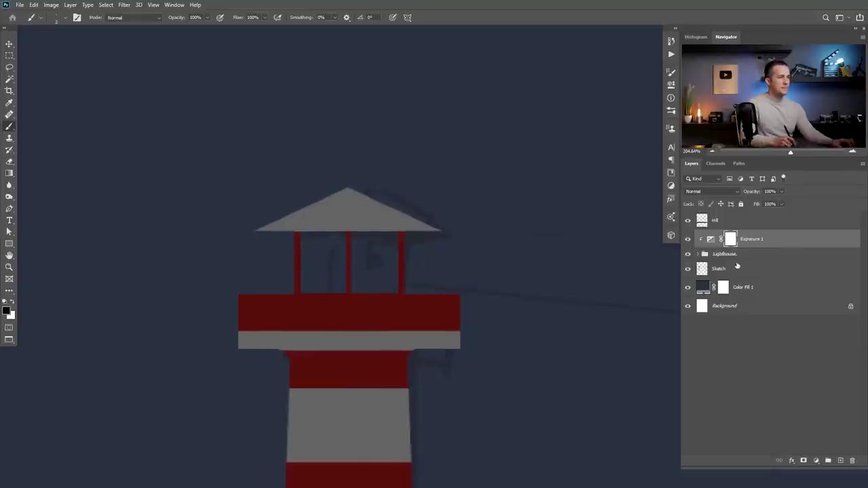
{"action": "left_click", "coordinate": [739, 270]}
{"action": "left_click", "coordinate": [840, 461]}
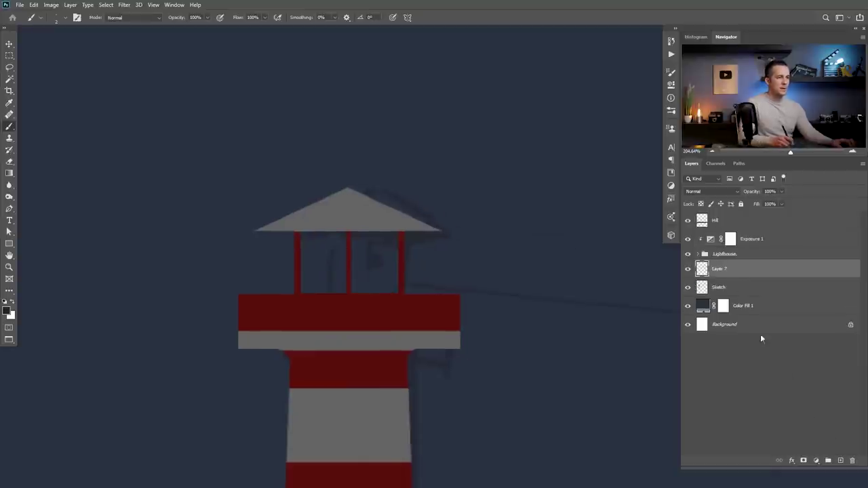
{"action": "double_click", "coordinate": [721, 270]}
{"action": "type", "text": "Light s"}
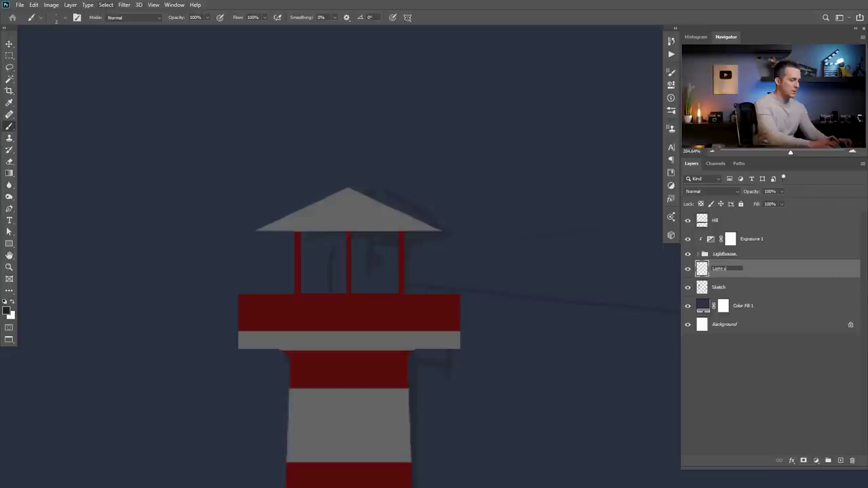
{"action": "type", "text": "ource"}
{"action": "key", "text": "Return"}
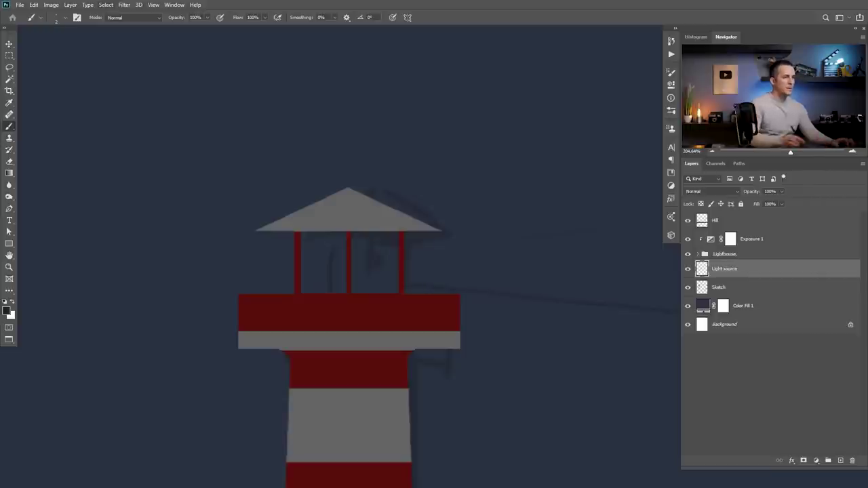
On the Light source layer, make a small circular selection centred on the lantern's middle post and fill it with yellow
{"action": "key", "text": "m"}
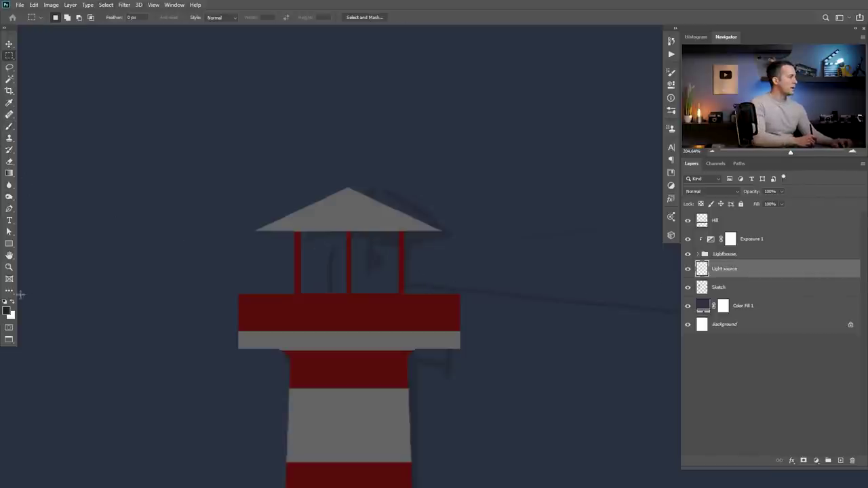
{"action": "right_click", "coordinate": [15, 59]}
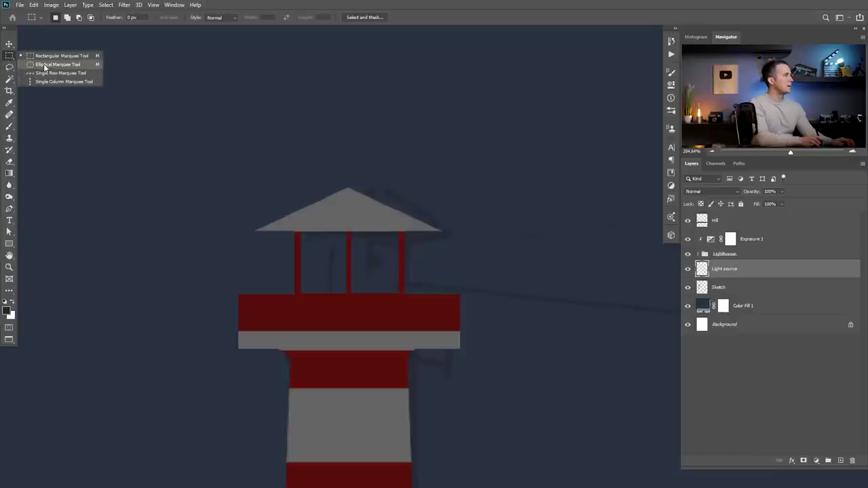
{"action": "left_click", "coordinate": [47, 64]}
{"action": "key", "text": "x"}
{"action": "left_click", "coordinate": [7, 310]}
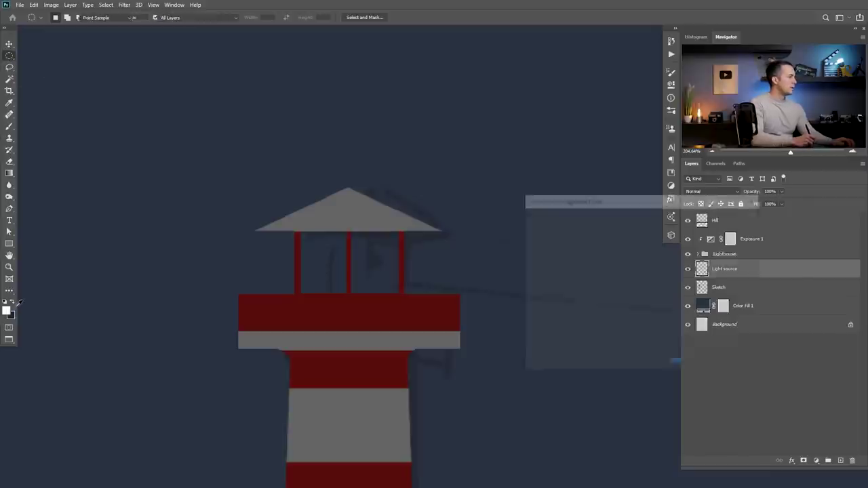
{"action": "left_click", "coordinate": [582, 226]}
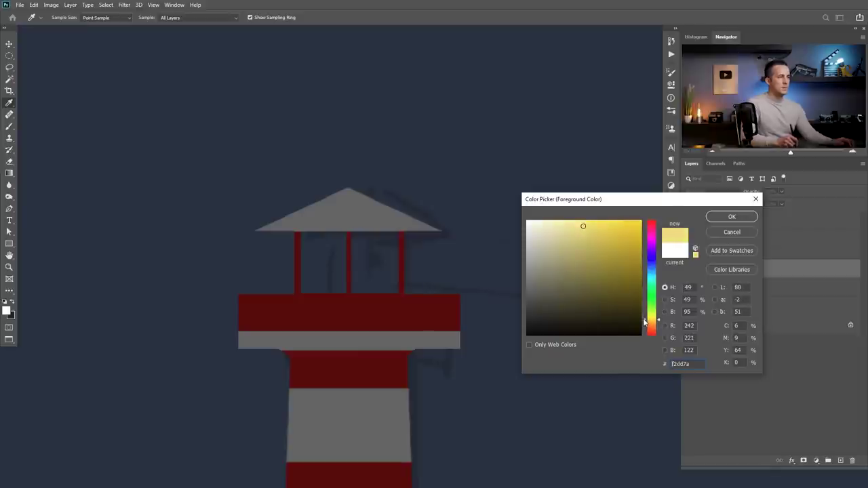
{"action": "left_click", "coordinate": [729, 217]}
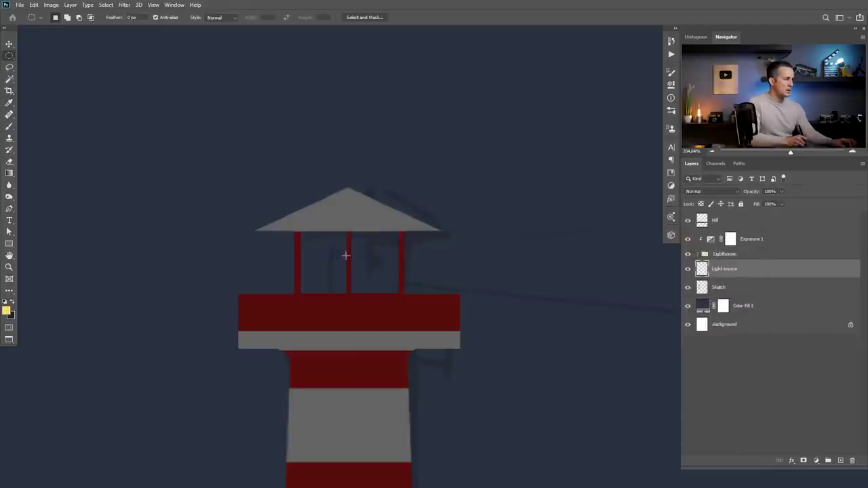
{"action": "left_click_drag", "start_coordinate": [345, 255], "coordinate": [360, 273]}
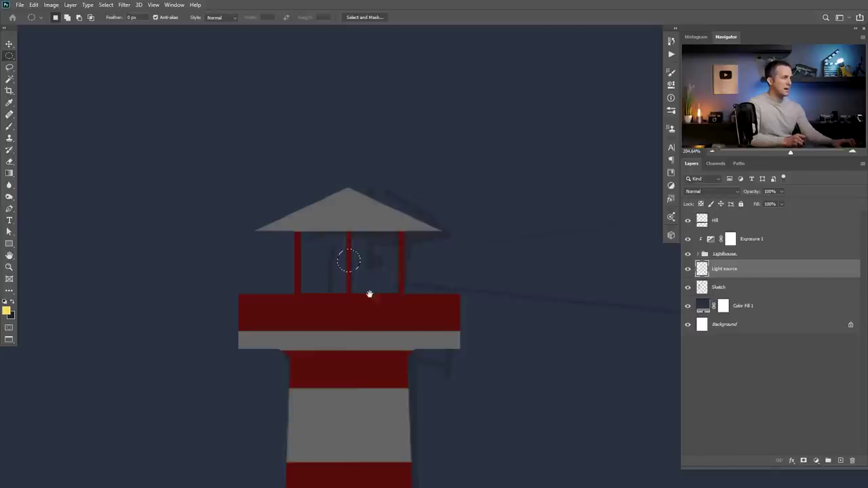
{"action": "key", "text": "alt+BackSpace"}
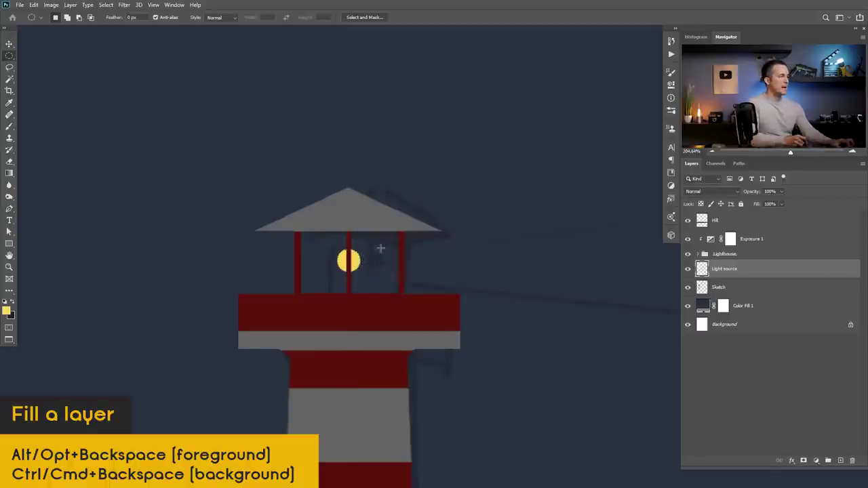
On a new layer above Light source, paint over the left half of the yellow circle with the dark colour
{"action": "scroll", "coordinate": [364, 271], "scroll_direction": "up", "scroll_amount": 3}
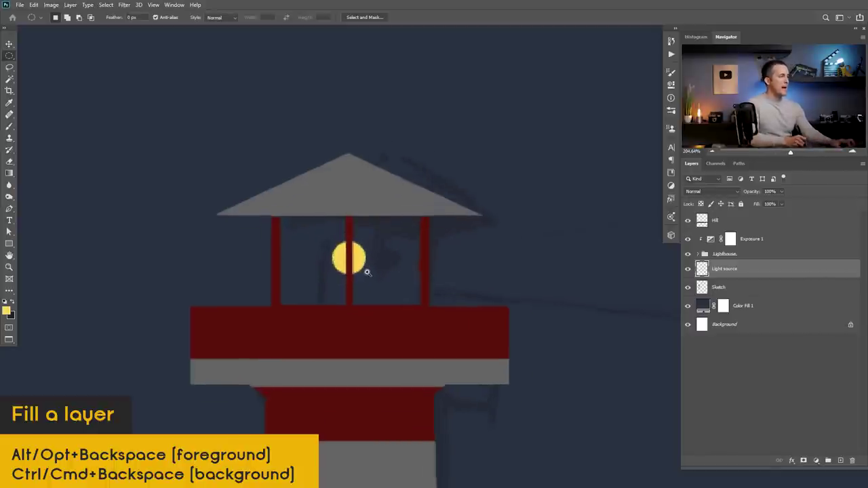
{"action": "left_click", "coordinate": [841, 461]}
{"action": "key", "text": "b"}
{"action": "key", "text": "x"}
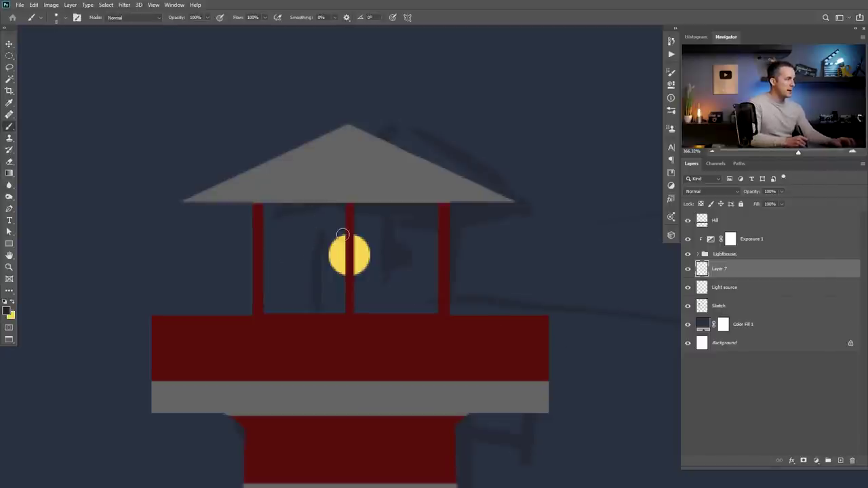
{"action": "left_click_drag", "start_coordinate": [333, 262], "coordinate": [339, 266]}
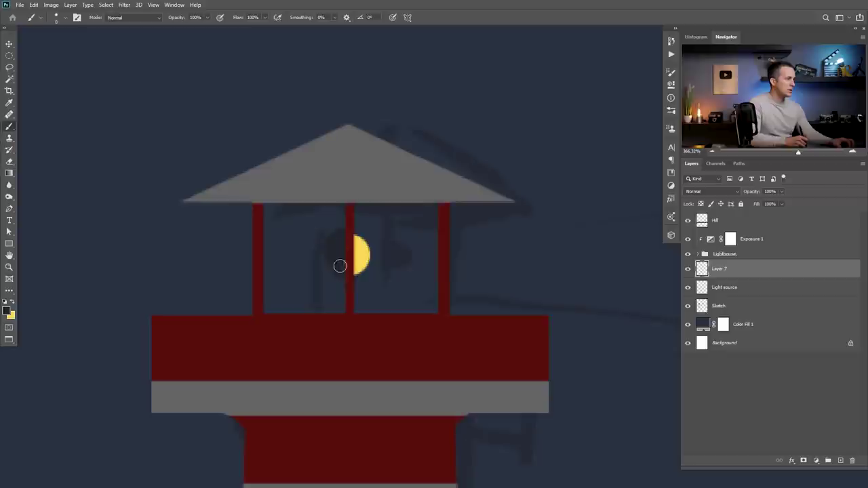
{"action": "mouse_move", "coordinate": [345, 232]}
{"action": "left_mouse_down"}
{"action": "mouse_move", "coordinate": [334, 263]}
{"action": "mouse_move", "coordinate": [347, 279]}
{"action": "left_mouse_up"}
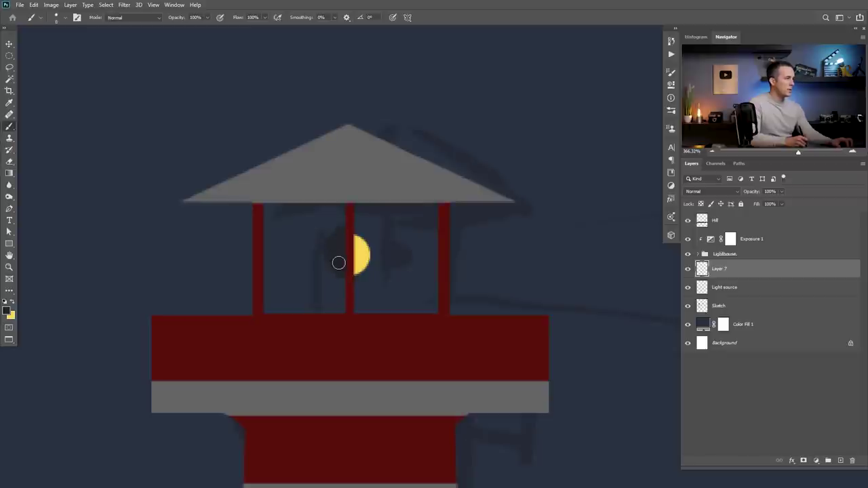
Create another new layer directly below the Lighthouse group and name it "Light beam"
{"action": "scroll", "coordinate": [406, 263], "scroll_direction": "down", "scroll_amount": 2}
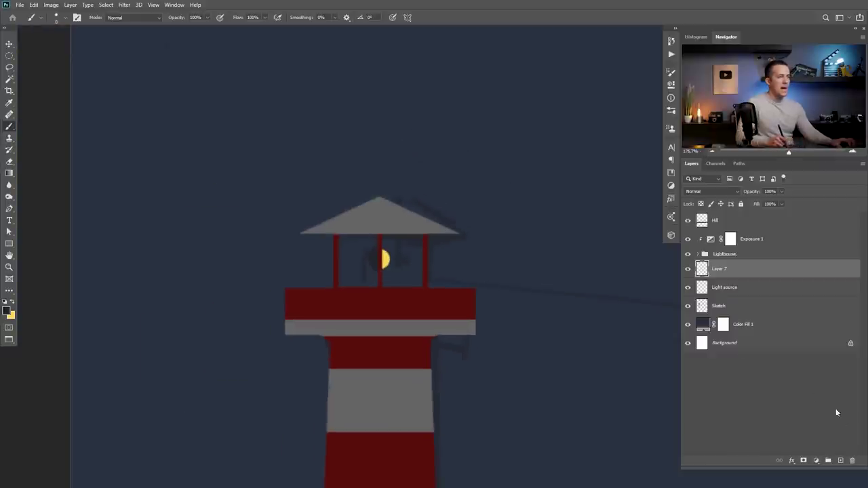
{"action": "left_click", "coordinate": [841, 461]}
{"action": "double_click", "coordinate": [720, 268]}
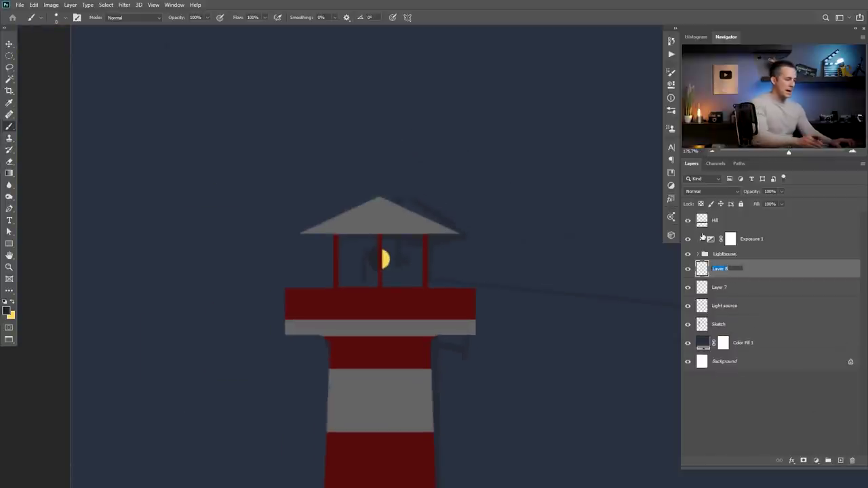
{"action": "type", "text": "Light"}
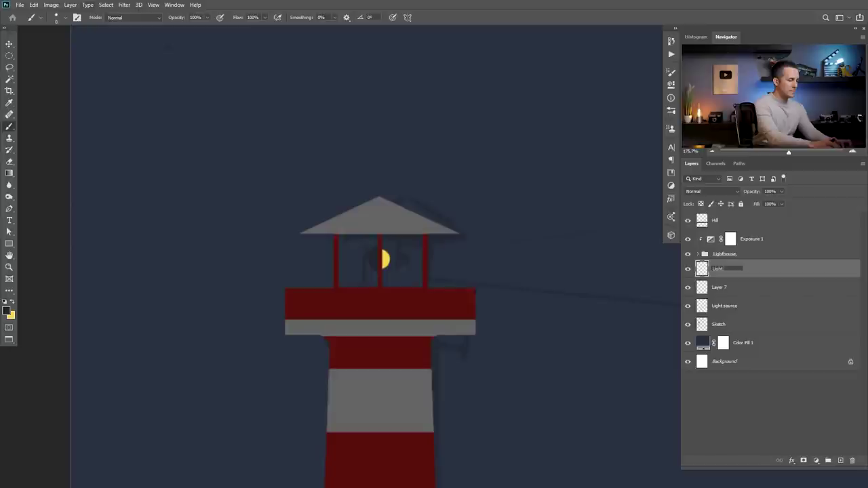
{"action": "type", "text": " beam"}
{"action": "key", "text": "Return"}
Draw a long, thin yellow rectangle on the Light beam layer, running from the lamp rightward across the sky
{"action": "left_click_drag", "start_coordinate": [400, 224], "coordinate": [375, 248]}
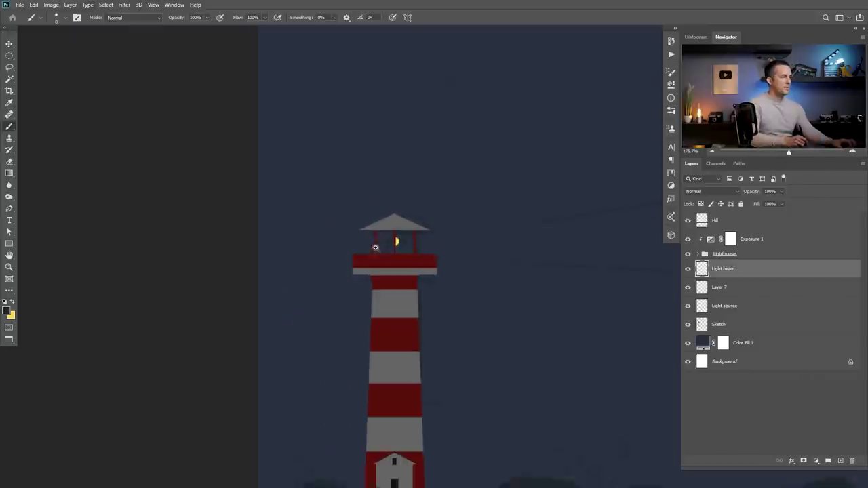
{"action": "left_click_drag", "start_coordinate": [436, 242], "coordinate": [262, 257]}
{"action": "left_click_drag", "start_coordinate": [319, 251], "coordinate": [254, 264]}
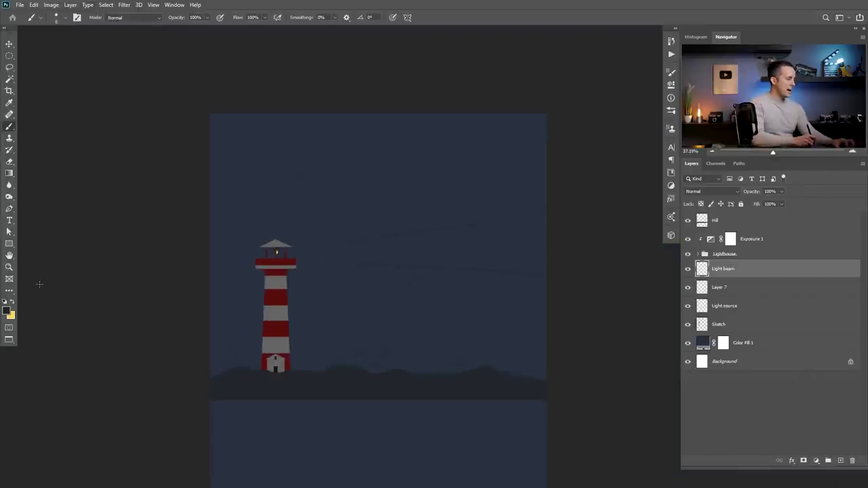
{"action": "key", "text": "x"}
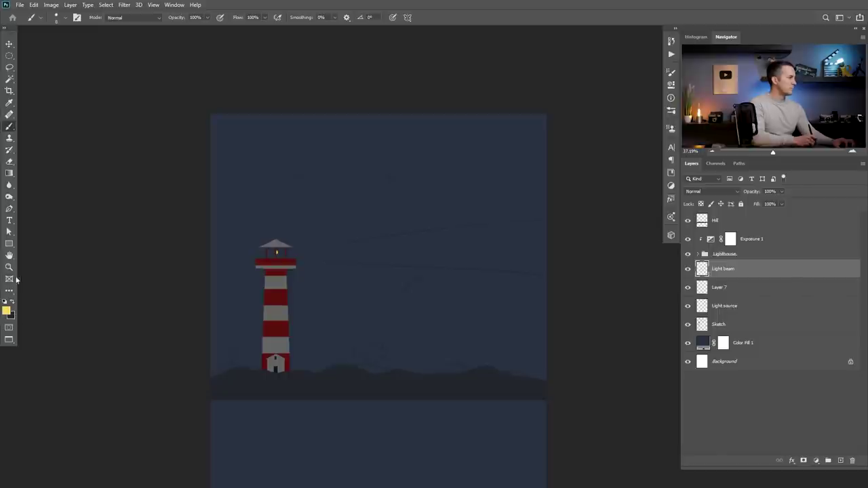
{"action": "left_click", "coordinate": [8, 244]}
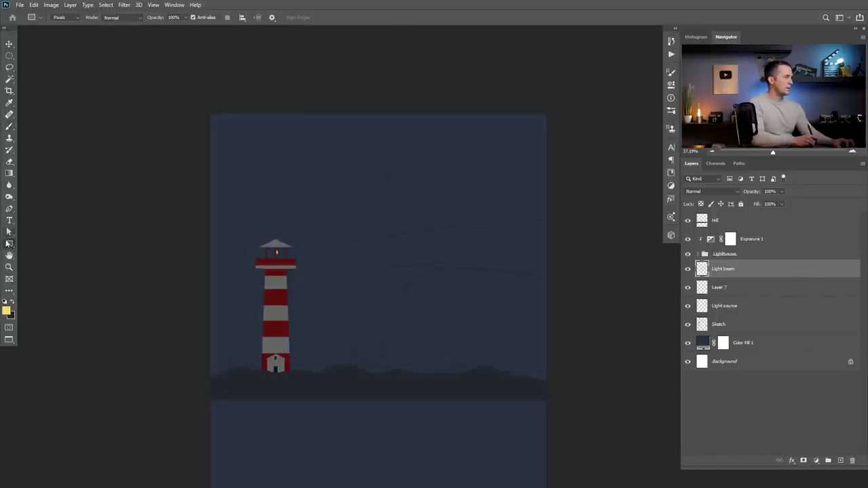
{"action": "left_click_drag", "start_coordinate": [276, 249], "coordinate": [306, 261]}
Draw a thin yellow rectangle from the lamp across the sky and narrow its lamp end in perspective to the light source's height
{"action": "left_click_drag", "start_coordinate": [385, 267], "coordinate": [264, 271]}
{"action": "key", "text": "v"}
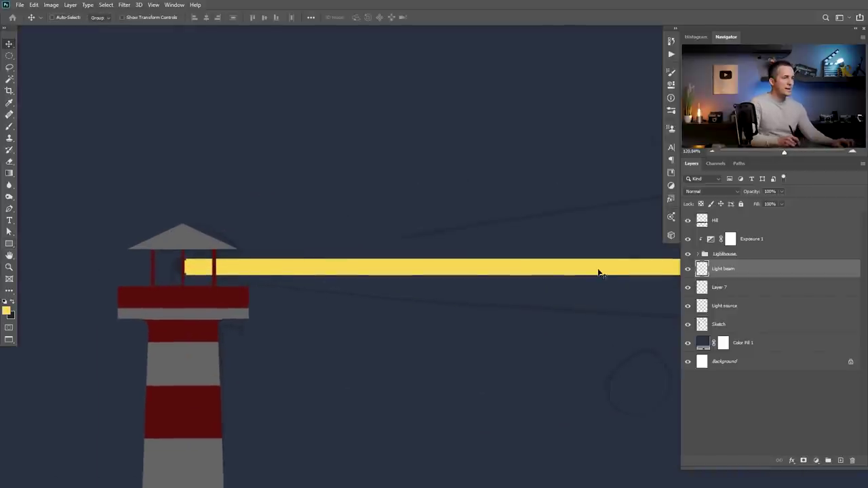
{"action": "key", "text": "ctrl+t"}
{"action": "scroll", "coordinate": [149, 263], "scroll_direction": "up", "scroll_amount": 5}
{"action": "right_click", "coordinate": [378, 272]}
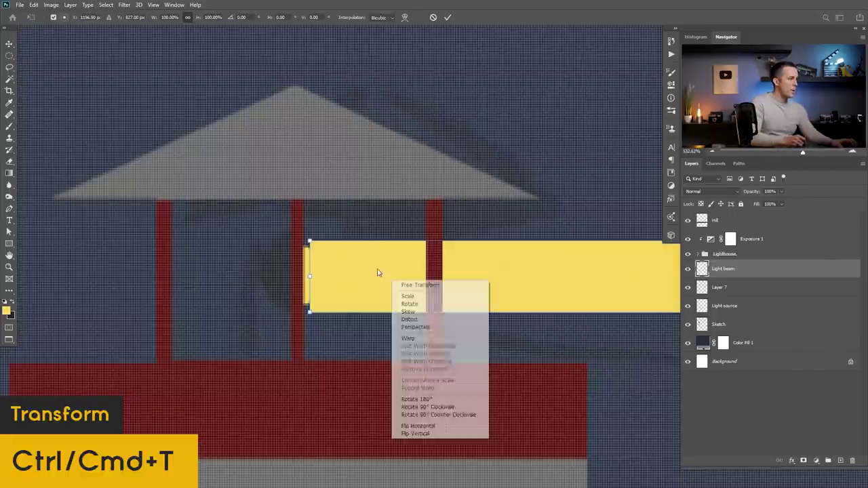
{"action": "left_click", "coordinate": [420, 326]}
{"action": "left_click_drag", "start_coordinate": [309, 242], "coordinate": [310, 247]}
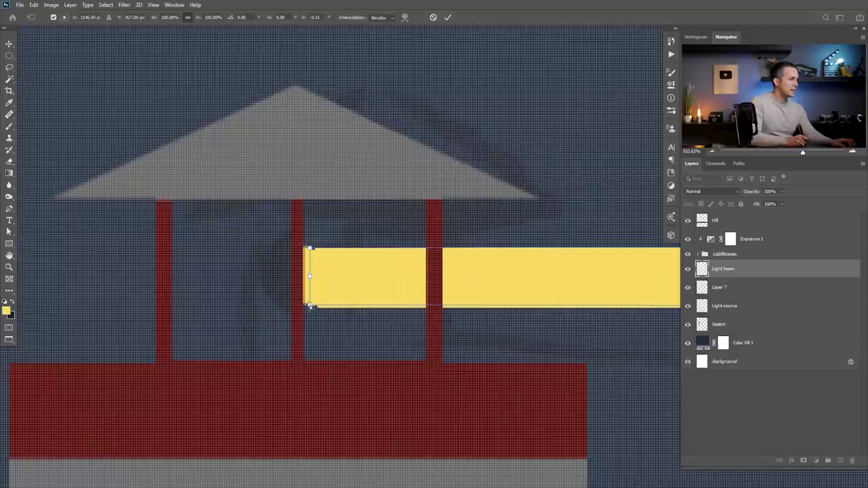
{"action": "left_click_drag", "start_coordinate": [309, 307], "coordinate": [247, 296]}
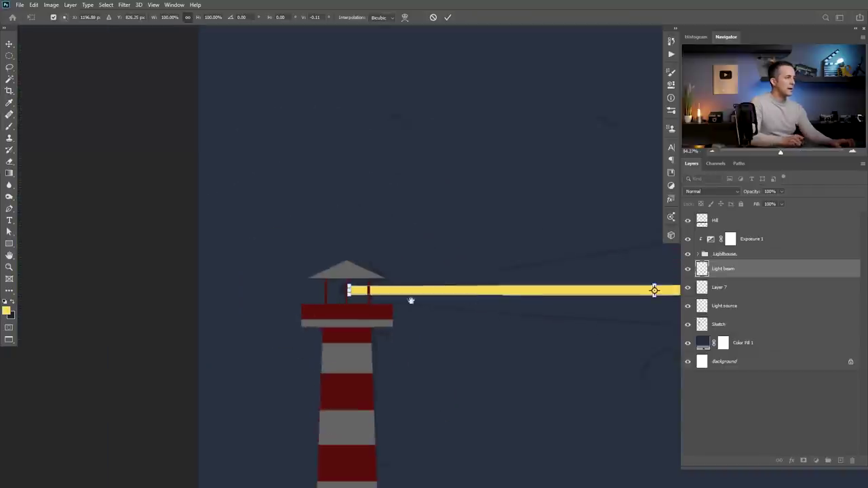
Widen the far end of the yellow beam in perspective into a broad cone and apply the transform
{"action": "left_click_drag", "start_coordinate": [487, 300], "coordinate": [159, 245]}
{"action": "left_click_drag", "start_coordinate": [482, 255], "coordinate": [465, 246]}
{"action": "left_click_drag", "start_coordinate": [595, 242], "coordinate": [599, 188]}
{"action": "key", "text": "Return"}
{"action": "left_click_drag", "start_coordinate": [450, 262], "coordinate": [409, 287]}
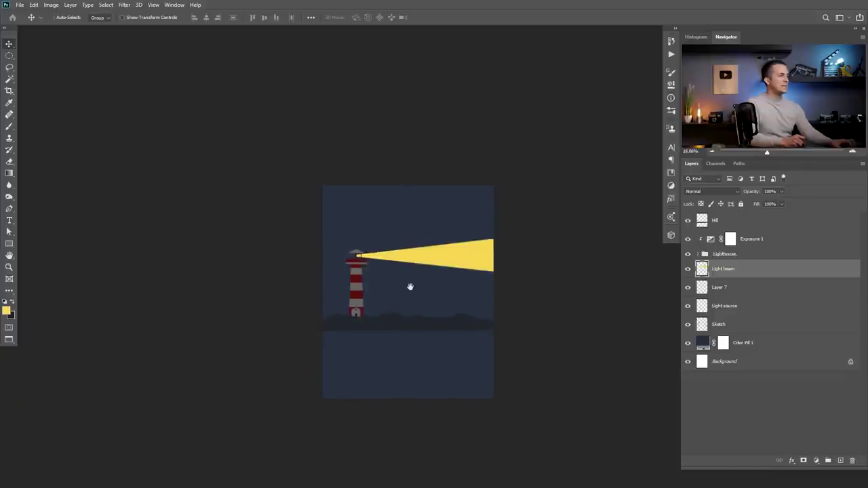
{"action": "left_click_drag", "start_coordinate": [366, 263], "coordinate": [400, 261]}
{"action": "scroll", "coordinate": [390, 251], "scroll_direction": "up", "scroll_amount": 2}
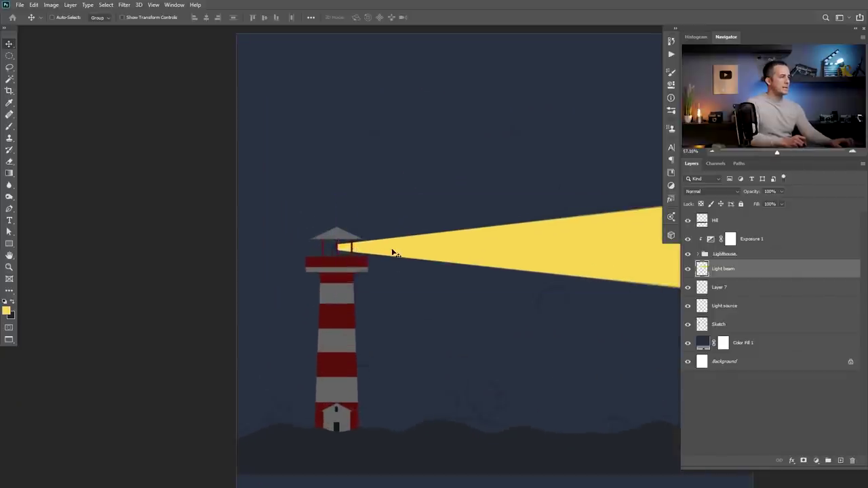
Try the Overlay blend mode on the Light beam layer and set it back to Normal
{"action": "left_click", "coordinate": [730, 193]}
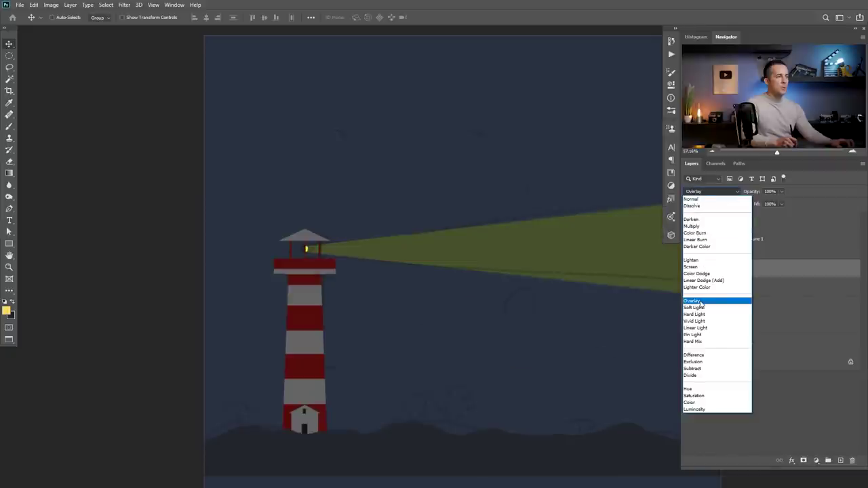
{"action": "left_click", "coordinate": [700, 301]}
{"action": "scroll", "coordinate": [445, 294], "scroll_direction": "down", "scroll_amount": 4}
{"action": "scroll", "coordinate": [519, 245], "scroll_direction": "up", "scroll_amount": 3}
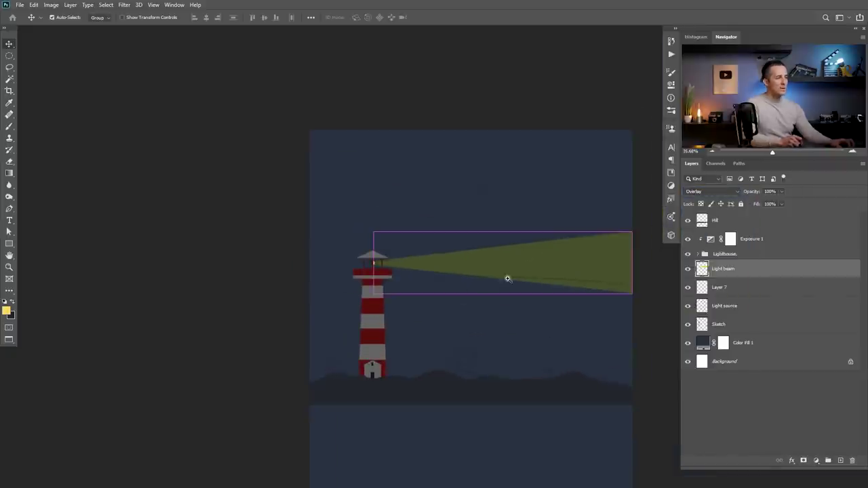
{"action": "left_click_drag", "start_coordinate": [485, 268], "coordinate": [427, 272]}
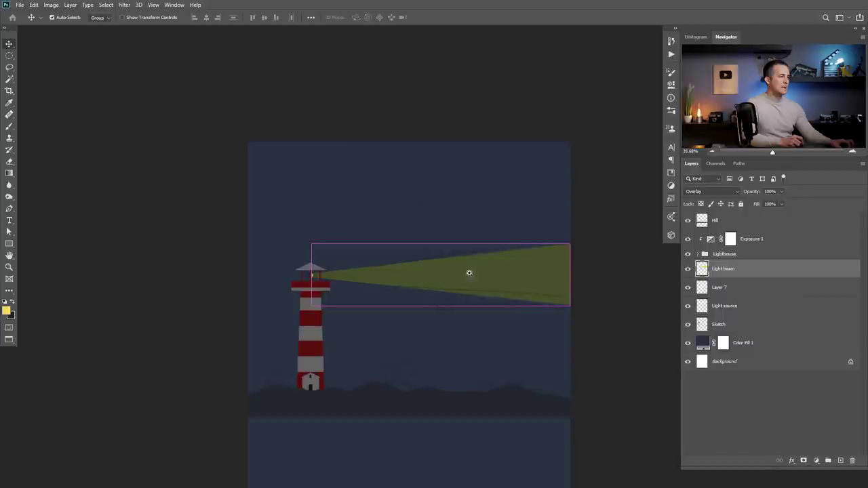
{"action": "scroll", "coordinate": [497, 274], "scroll_direction": "up", "scroll_amount": 2}
{"action": "key", "text": "ctrl"}
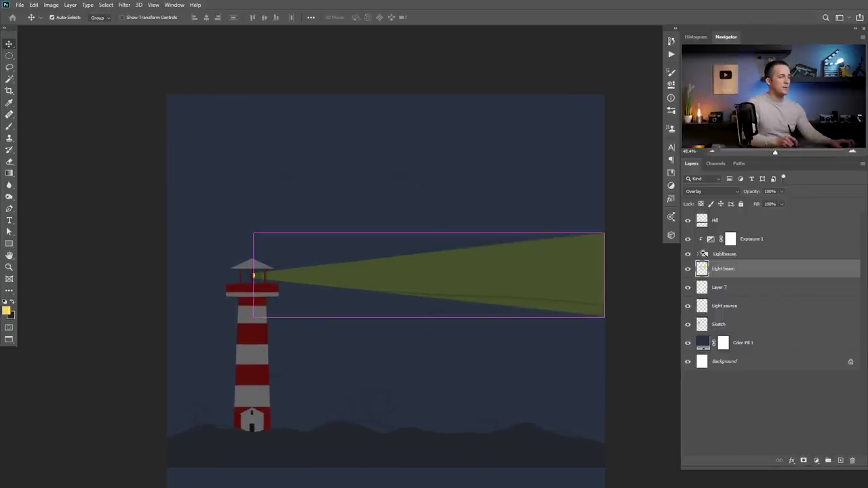
{"action": "left_click", "coordinate": [716, 191]}
{"action": "left_click", "coordinate": [698, 193]}
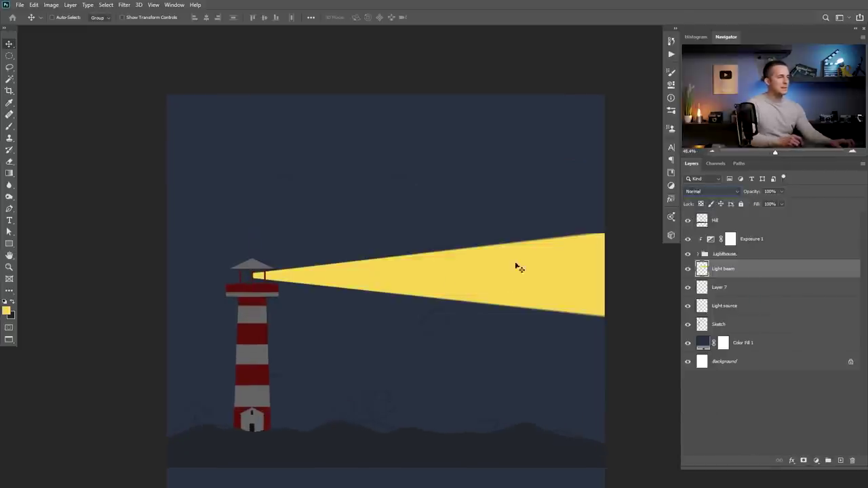
Reduce the Light beam layer's opacity to 58%
{"action": "key", "text": "ctrl+minus"}
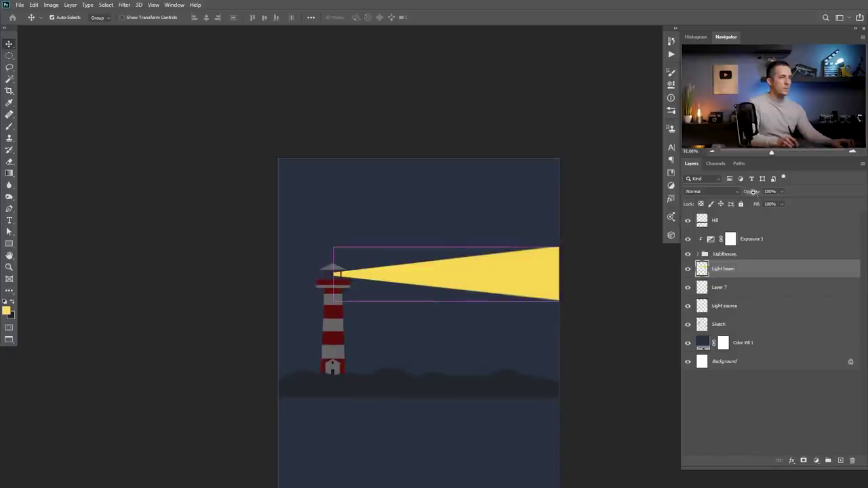
{"action": "left_click_drag", "start_coordinate": [752, 192], "coordinate": [741, 196]}
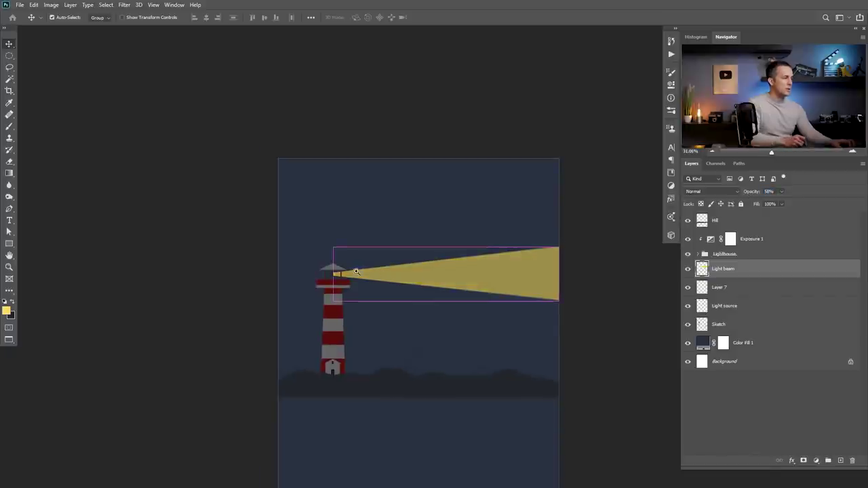
{"action": "left_click_drag", "start_coordinate": [357, 272], "coordinate": [388, 284]}
{"action": "key", "text": "ctrl"}
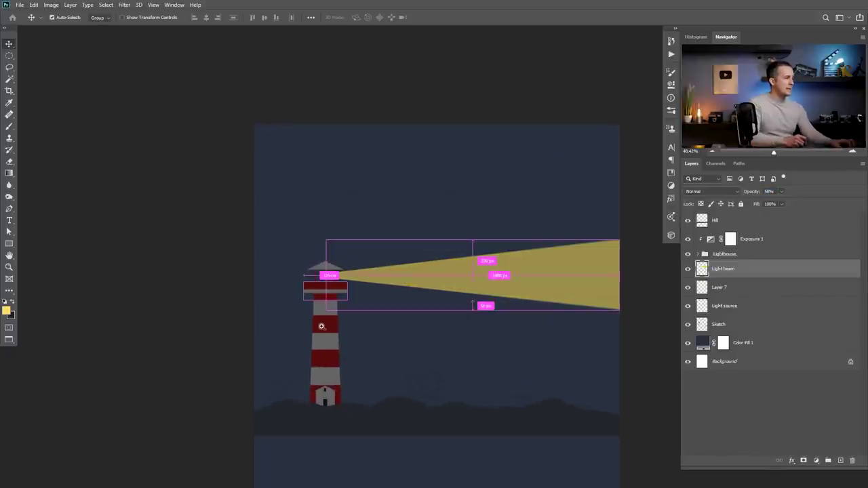
{"action": "left_click_drag", "start_coordinate": [321, 326], "coordinate": [366, 335]}
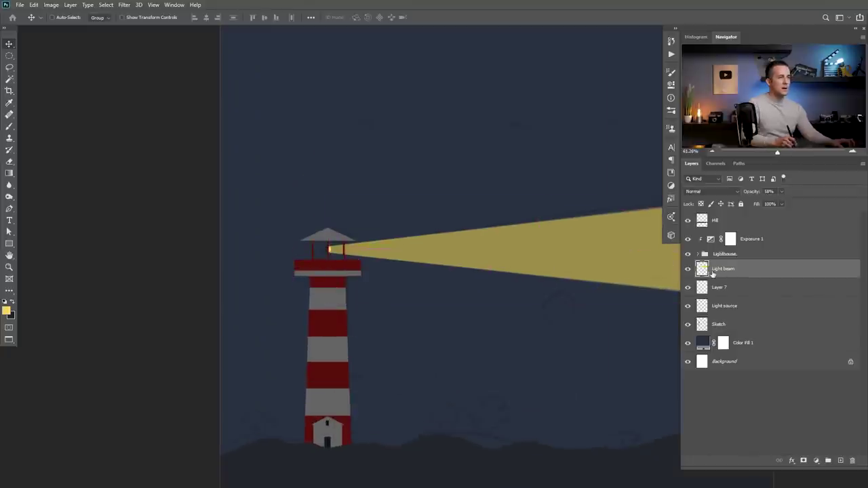
Create a new layer directly above the Exposure 1 adjustment layer and name it "Windows"
{"action": "left_click", "coordinate": [718, 241]}
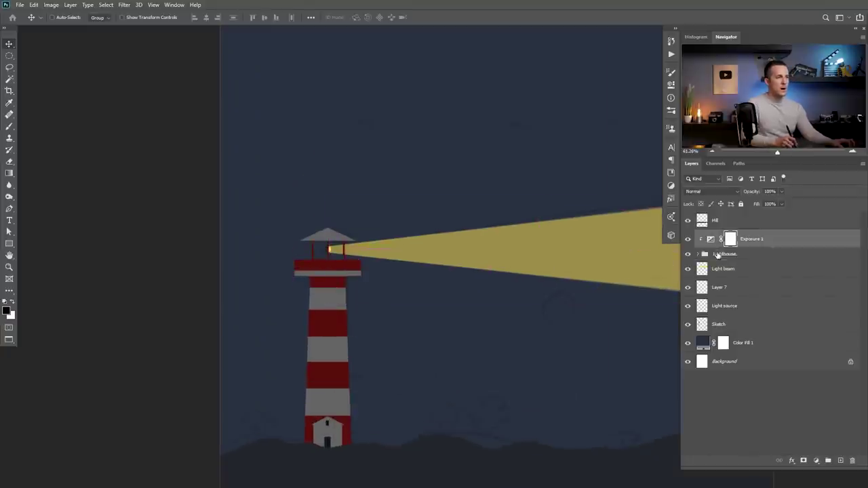
{"action": "left_click", "coordinate": [836, 460]}
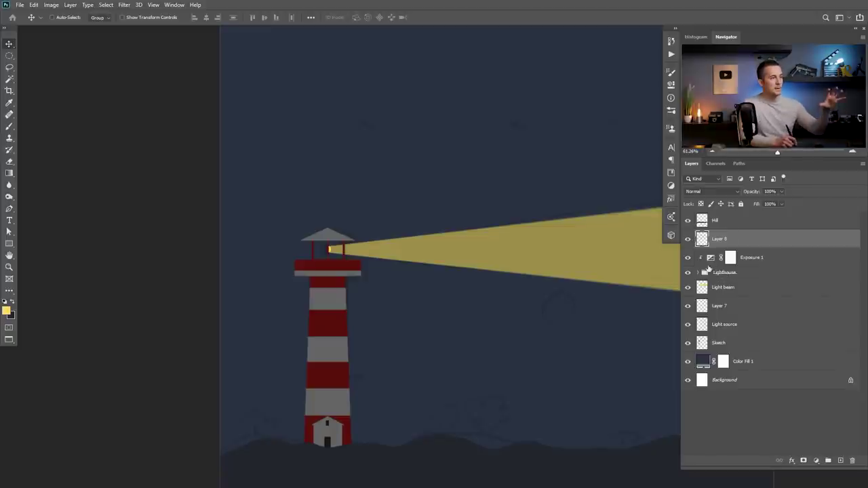
{"action": "left_click", "coordinate": [687, 258]}
{"action": "left_click", "coordinate": [687, 258]}
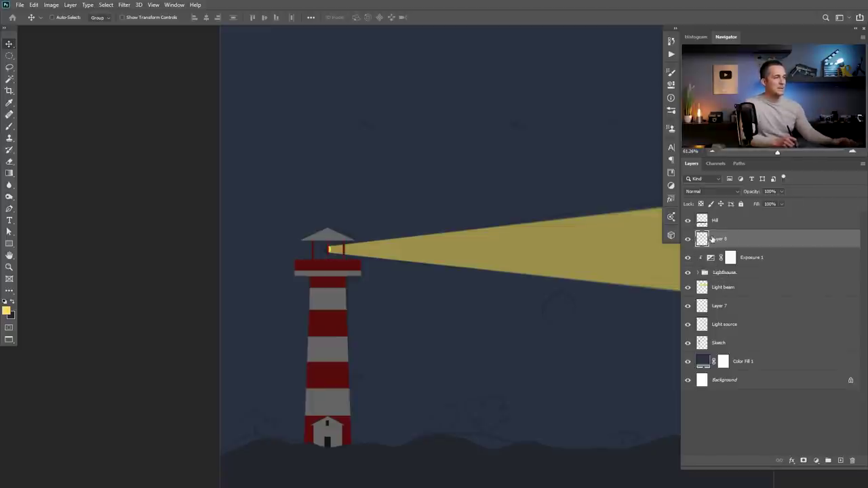
{"action": "double_click", "coordinate": [720, 239]}
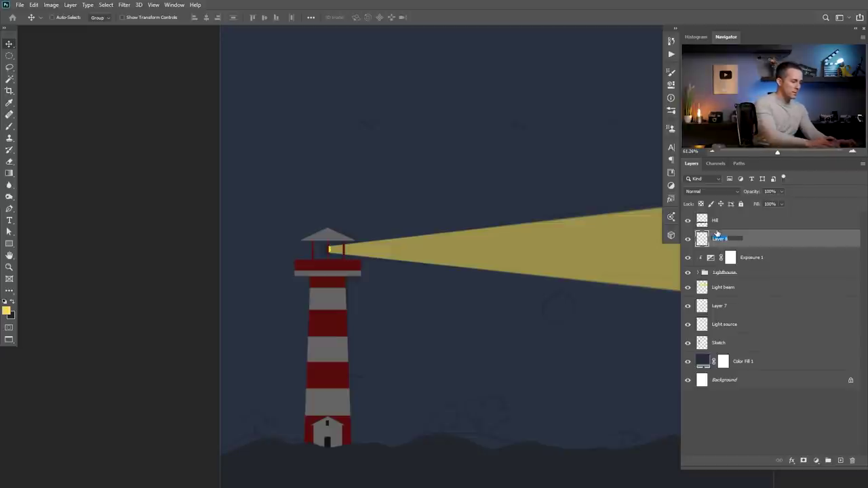
{"action": "key", "text": "Return"}
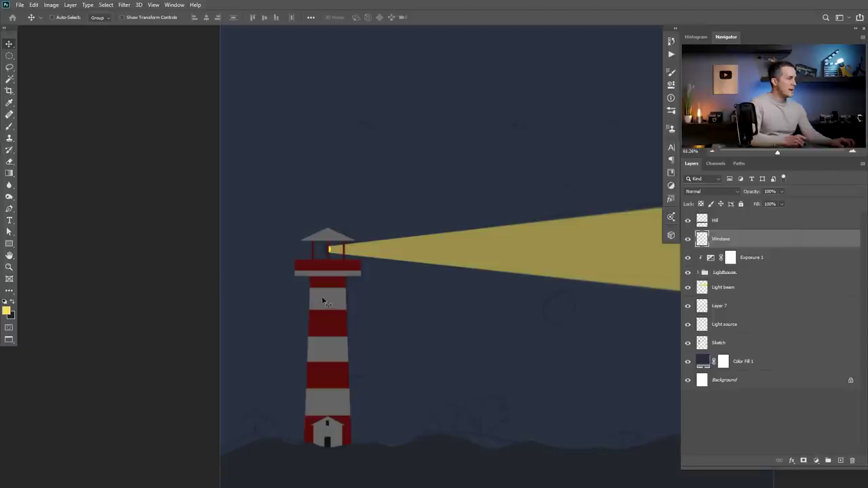
Draw a small upright yellow window centred on the tower's second red band, and place a duplicate on the red band below
{"action": "left_click", "coordinate": [9, 246]}
{"action": "scroll", "coordinate": [333, 322], "scroll_direction": "up", "scroll_amount": 3}
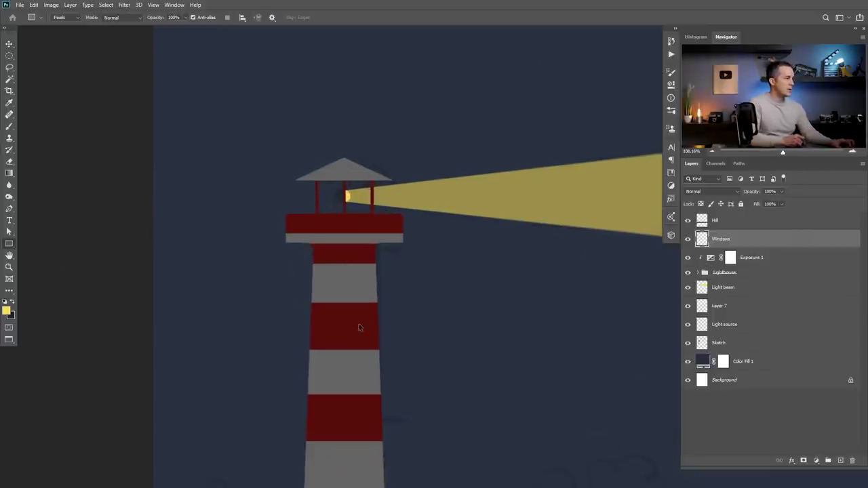
{"action": "left_click_drag", "start_coordinate": [340, 315], "coordinate": [346, 336]}
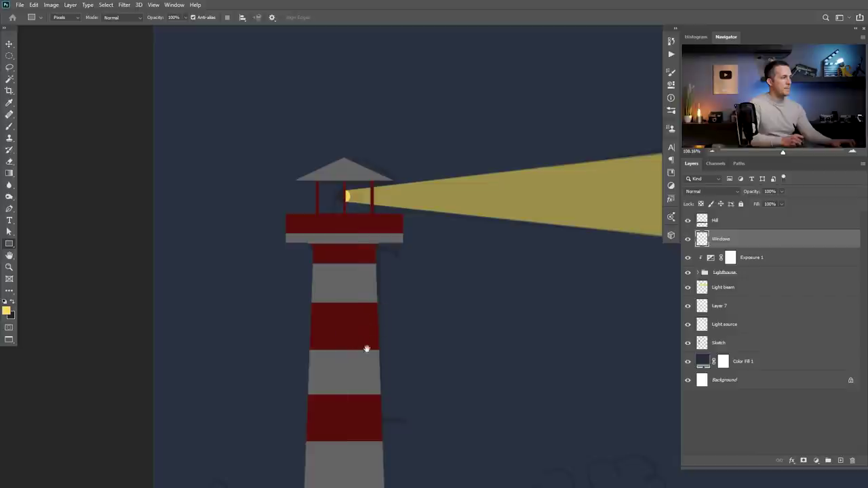
{"action": "key", "text": "v"}
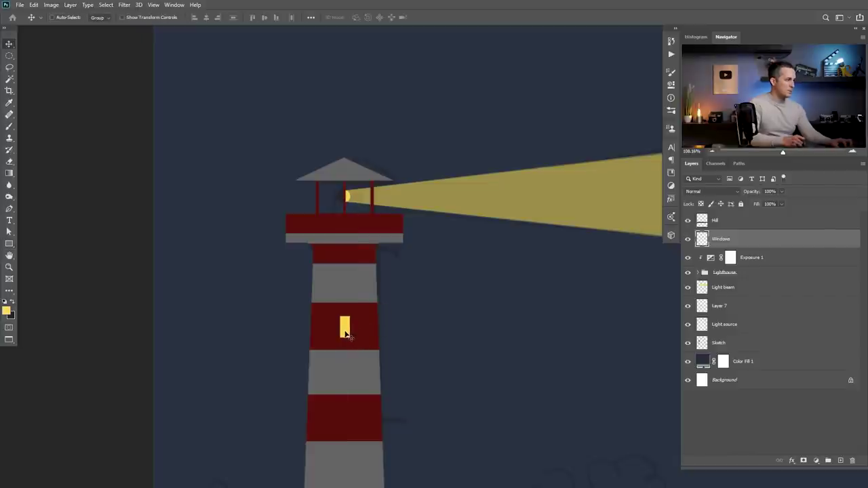
{"action": "left_click_drag", "start_coordinate": [352, 338], "coordinate": [324, 346]}
{"action": "scroll", "coordinate": [324, 344], "scroll_direction": "down", "scroll_amount": 4}
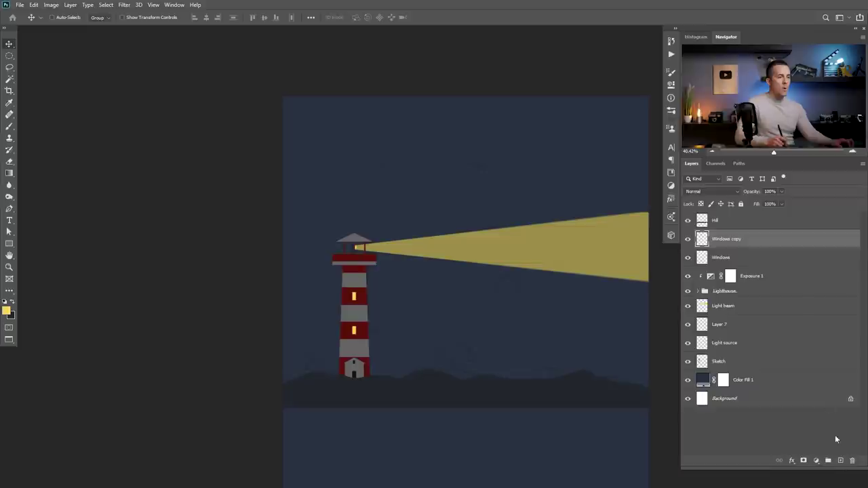
Create a layer named "Glow" above Windows copy and set its blend mode to Linear Dodge (Add)
{"action": "left_click", "coordinate": [840, 461]}
{"action": "double_click", "coordinate": [720, 239]}
{"action": "type", "text": "Gl"}
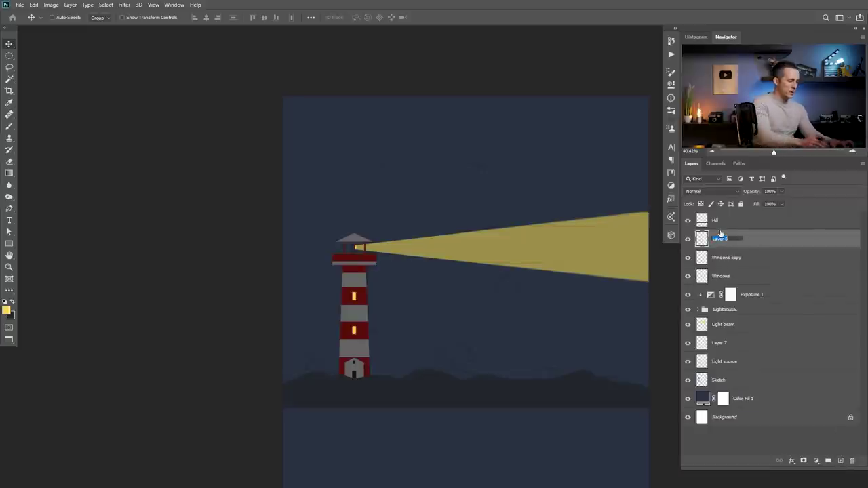
{"action": "type", "text": "ow"}
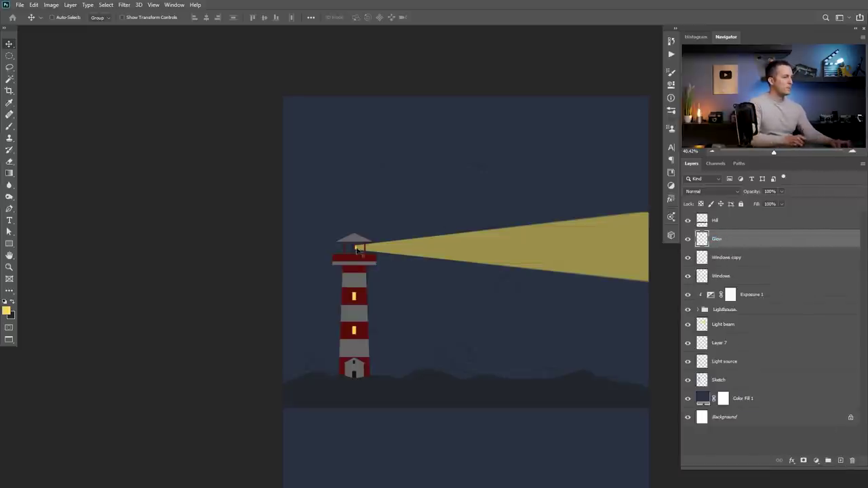
{"action": "left_click", "coordinate": [735, 192]}
{"action": "left_click", "coordinate": [711, 278]}
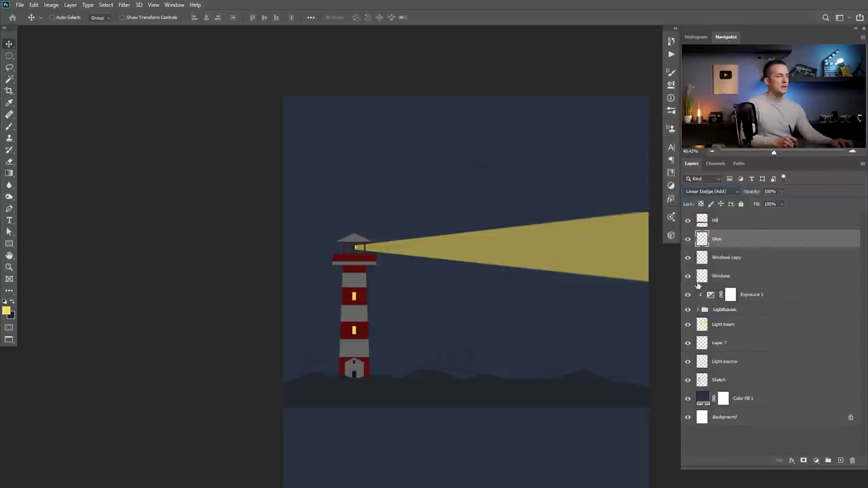
Change the foreground colour to a darker yellow, RGB 216, 183, 30
{"action": "left_click", "coordinate": [7, 310]}
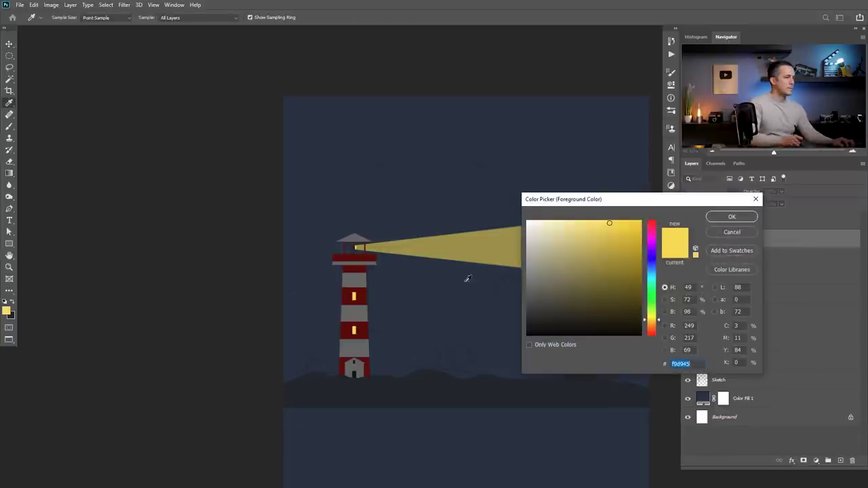
{"action": "left_click_drag", "start_coordinate": [617, 244], "coordinate": [623, 240]}
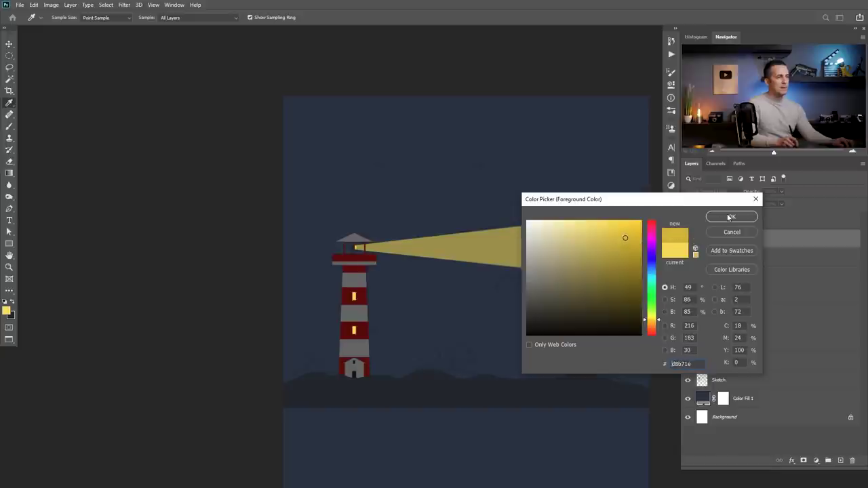
{"action": "left_click", "coordinate": [730, 217]}
Choose a Soft Round brush at 69 px with 0% hardness, and undo a test dab over the upper window
{"action": "scroll", "coordinate": [416, 330], "scroll_direction": "up", "scroll_amount": 3}
{"action": "key", "text": "b"}
{"action": "right_click", "coordinate": [370, 258]}
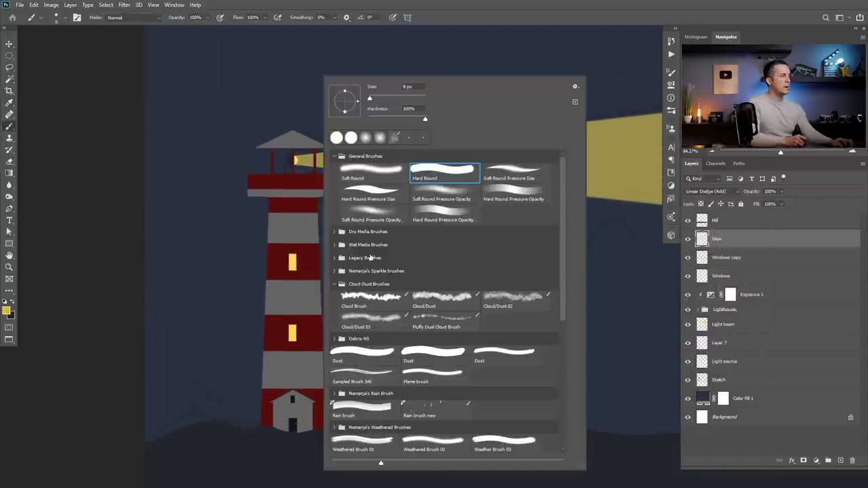
{"action": "left_click", "coordinate": [378, 170]}
{"action": "left_click_drag", "start_coordinate": [368, 98], "coordinate": [387, 100]}
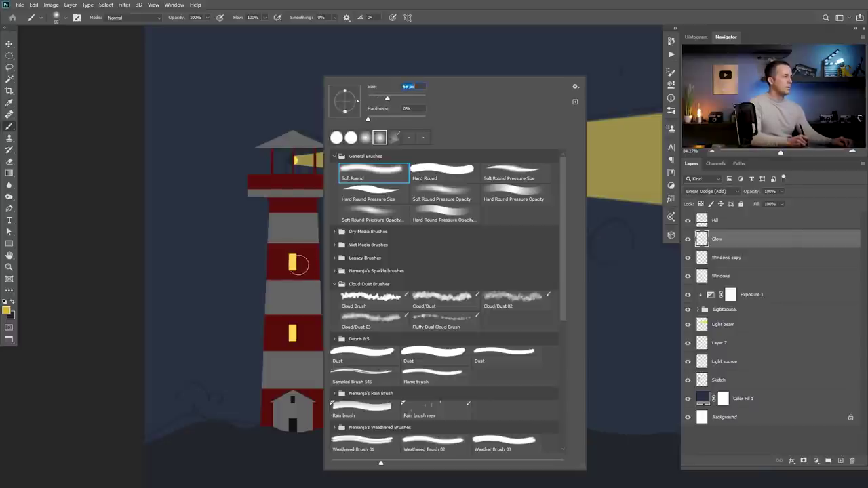
{"action": "left_click", "coordinate": [292, 261]}
{"action": "key", "text": "ctrl+z"}
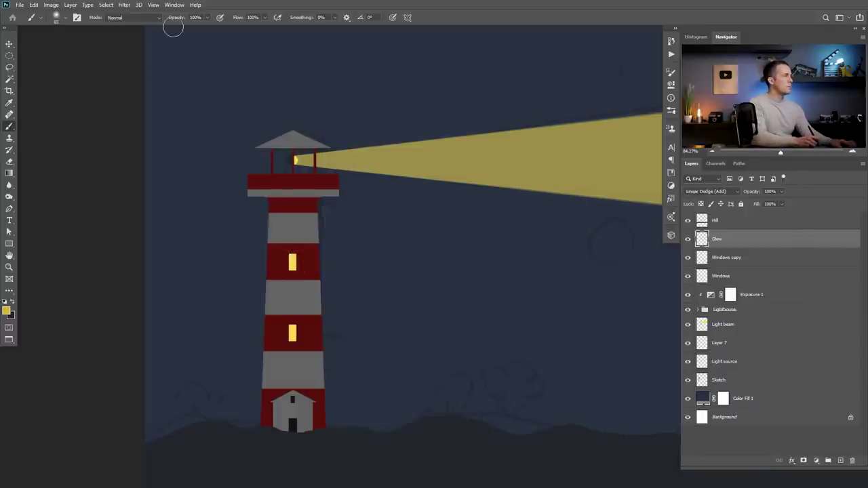
Lower the brush opacity to 10% and paint a soft yellow glow over both tower windows on the Glow layer
{"action": "key", "text": "1"}
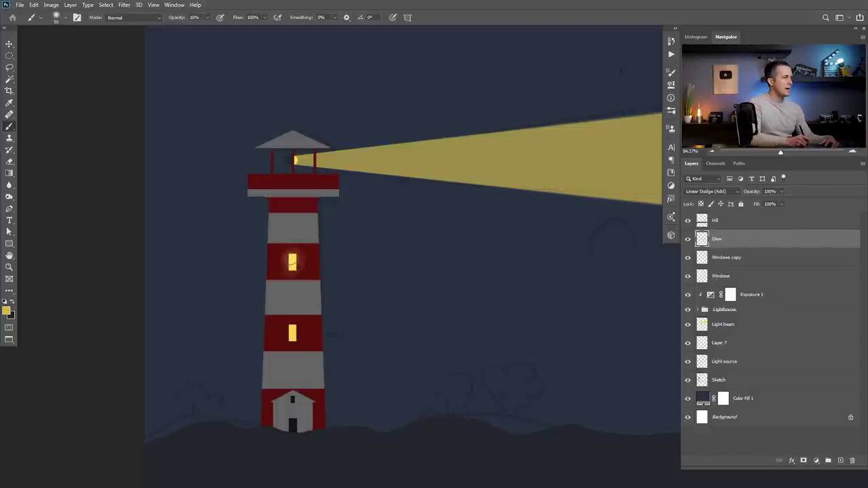
{"action": "left_click", "coordinate": [292, 332]}
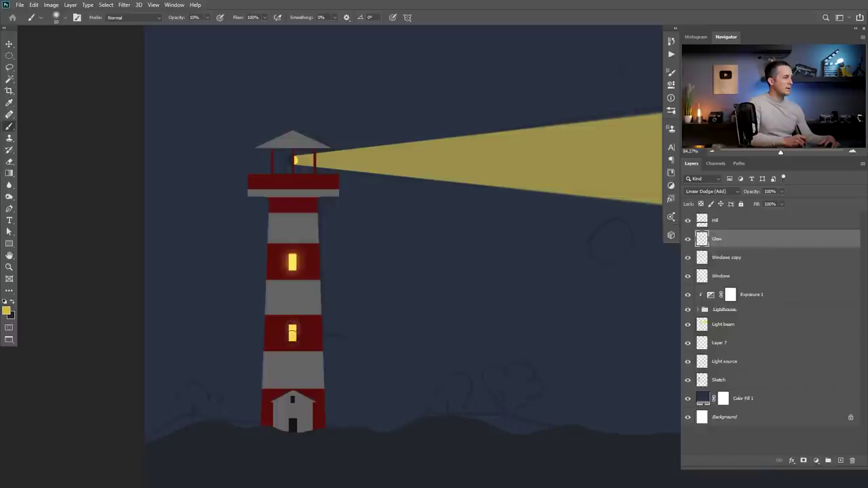
{"action": "left_click", "coordinate": [292, 333]}
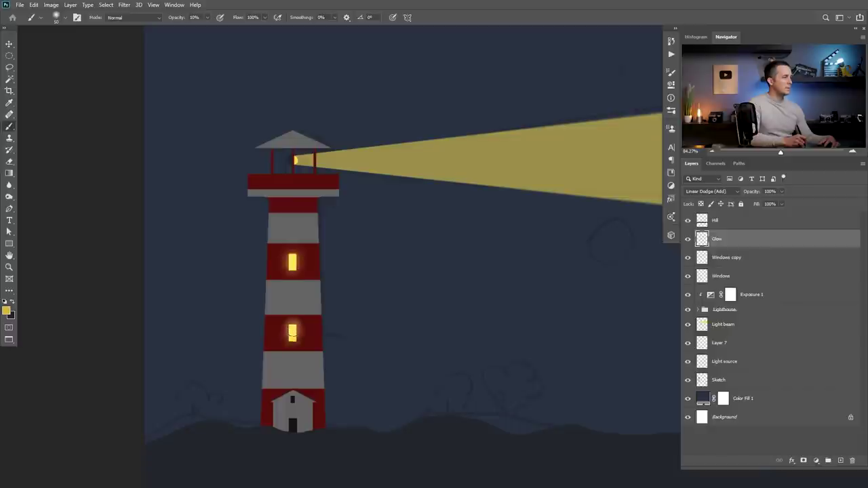
Compare the artwork with the Glow layer hidden and shown, and paint a soft yellow glow over the lamp in the lantern room
{"action": "left_click_drag", "start_coordinate": [331, 347], "coordinate": [371, 321]}
{"action": "left_click", "coordinate": [688, 239]}
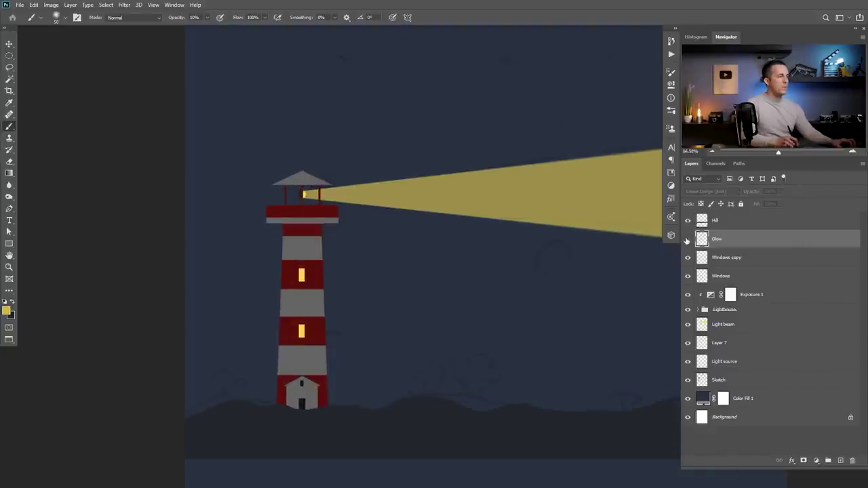
{"action": "left_click", "coordinate": [688, 240]}
{"action": "left_click_drag", "start_coordinate": [298, 192], "coordinate": [332, 195]}
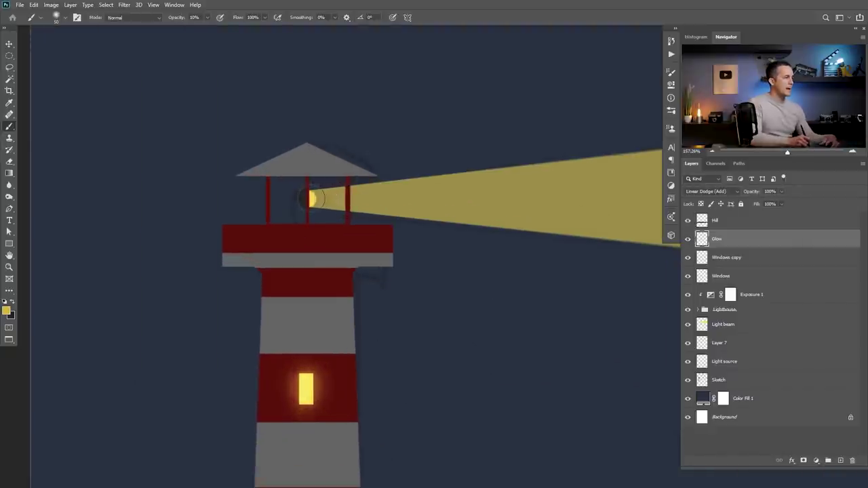
{"action": "left_click", "coordinate": [312, 199]}
{"action": "left_click", "coordinate": [313, 199]}
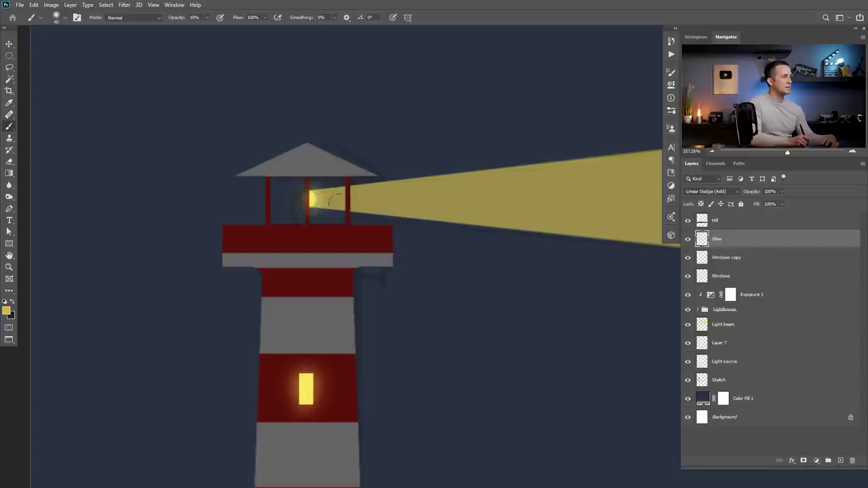
{"action": "left_click_drag", "start_coordinate": [514, 205], "coordinate": [368, 203]}
{"action": "left_click_drag", "start_coordinate": [442, 200], "coordinate": [366, 212]}
{"action": "scroll", "coordinate": [425, 204], "scroll_direction": "down", "scroll_amount": 2}
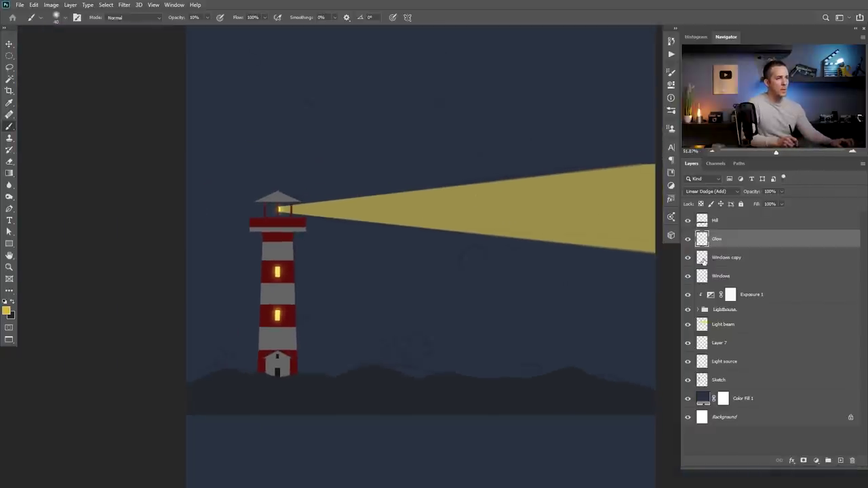
Soften the Light beam layer with a Gaussian Blur of 4.7 pixels radius
{"action": "left_click", "coordinate": [717, 326]}
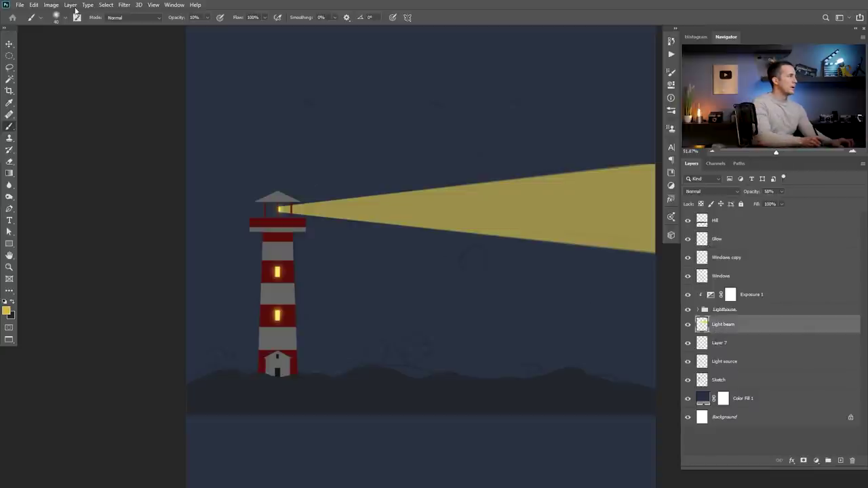
{"action": "left_click", "coordinate": [123, 5]}
{"action": "mouse_move", "coordinate": [156, 157]}
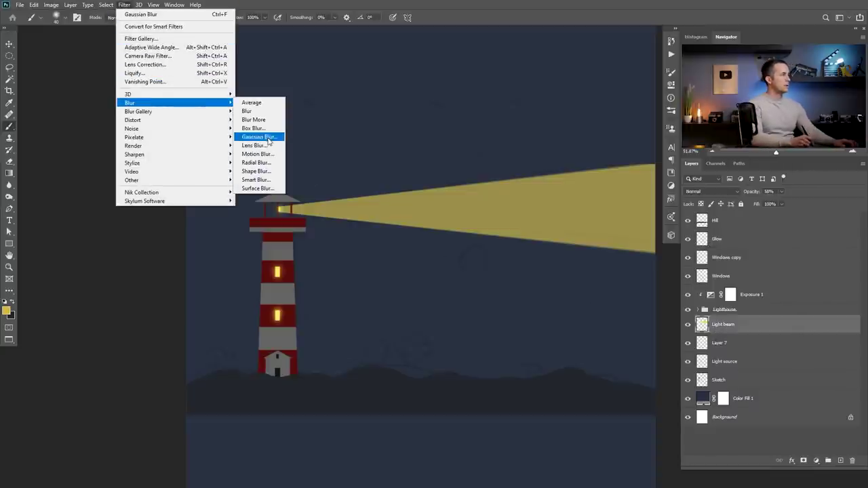
{"action": "left_click", "coordinate": [259, 136]}
{"action": "left_click_drag", "start_coordinate": [442, 267], "coordinate": [465, 271]}
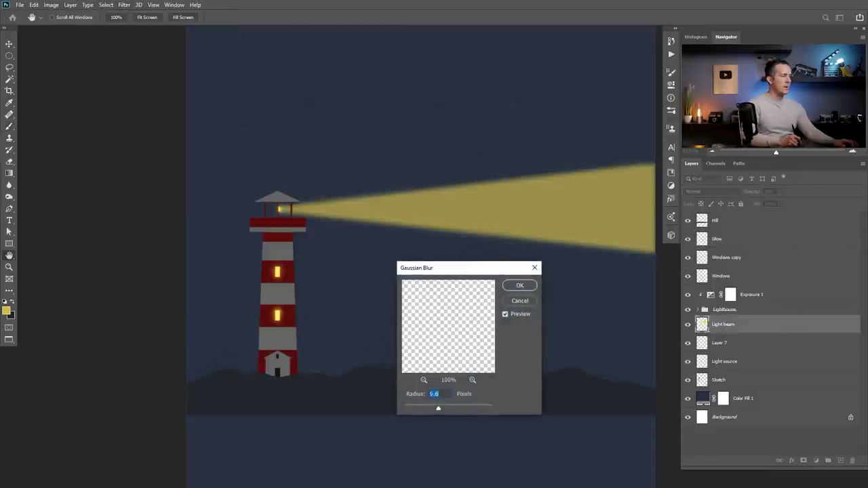
{"action": "left_click_drag", "start_coordinate": [438, 407], "coordinate": [425, 409]}
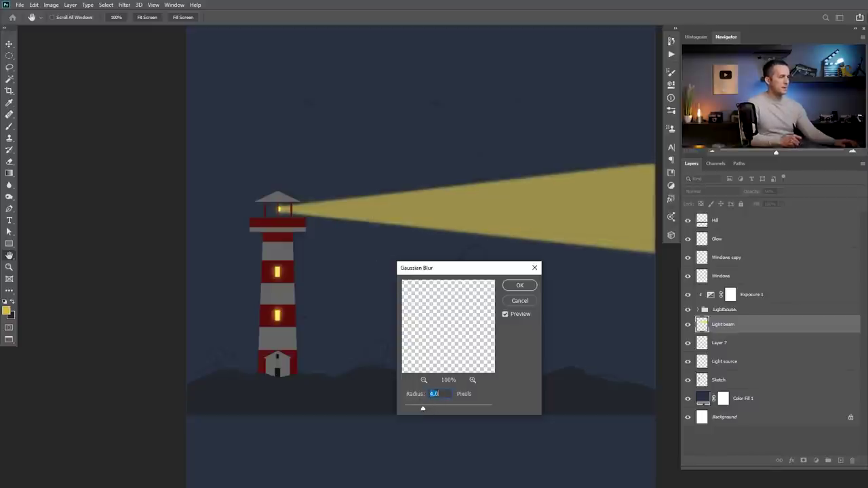
{"action": "left_click_drag", "start_coordinate": [427, 406], "coordinate": [428, 411]}
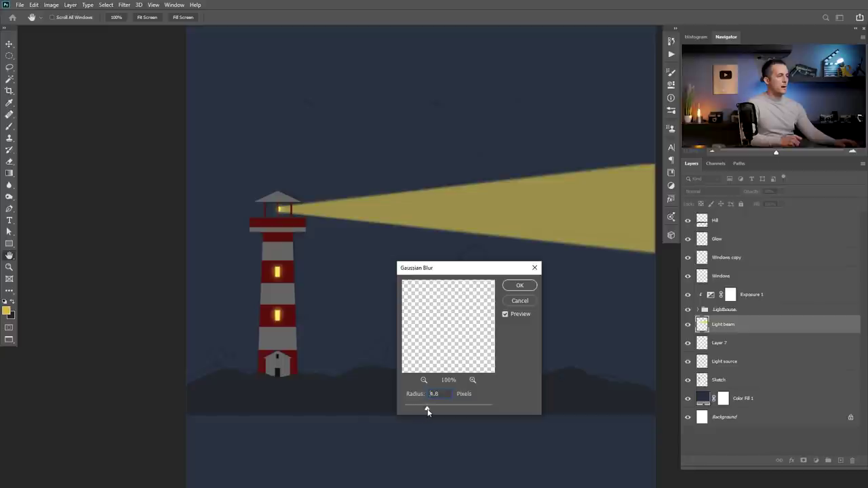
{"action": "left_click", "coordinate": [520, 287]}
{"action": "scroll", "coordinate": [379, 203], "scroll_direction": "down", "scroll_amount": 3}
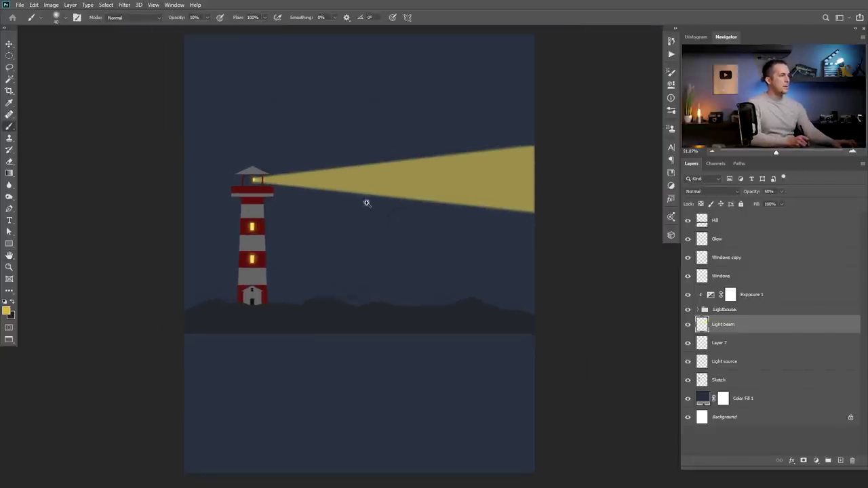
Group all layers from Glow down to Light source, name the group "Lighthouse final", and check it by hiding and showing it
{"action": "left_click", "coordinate": [711, 243]}
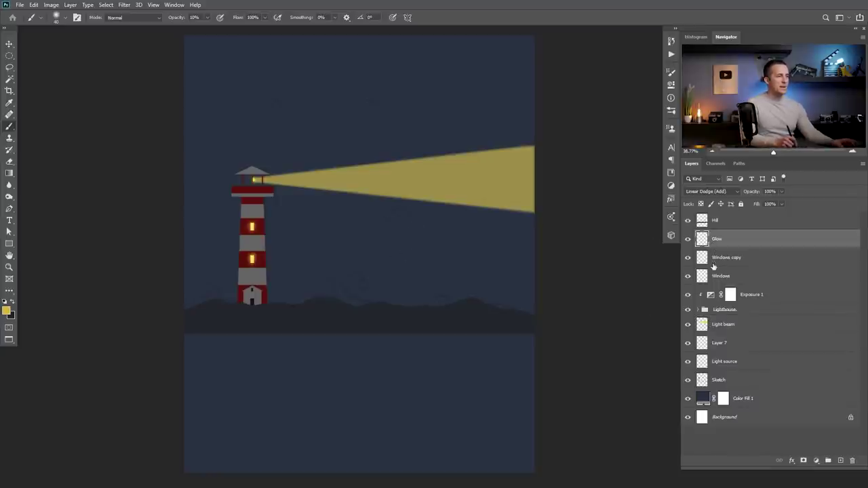
{"action": "left_click", "coordinate": [706, 310], "text": "shift"}
{"action": "left_click", "coordinate": [705, 325], "text": "shift"}
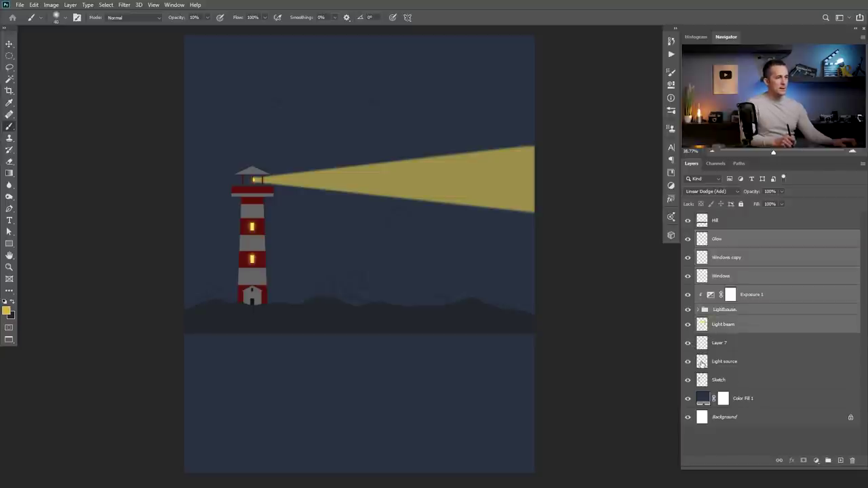
{"action": "left_click", "coordinate": [702, 363], "text": "shift"}
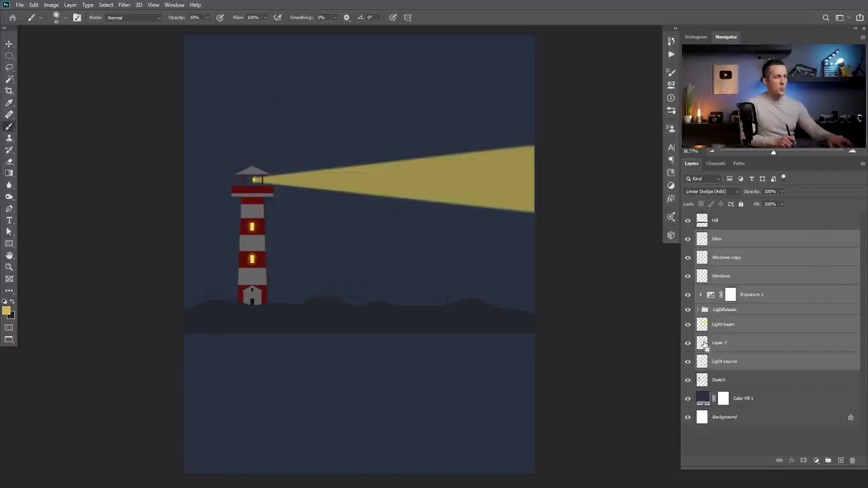
{"action": "key", "text": "ctrl+g"}
{"action": "double_click", "coordinate": [723, 235]}
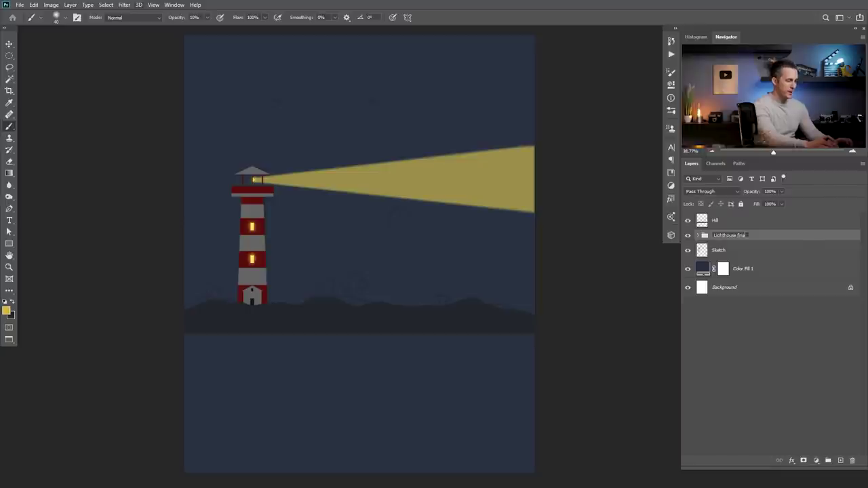
{"action": "type", "text": "l"}
{"action": "key", "text": "Return"}
{"action": "left_click", "coordinate": [688, 235]}
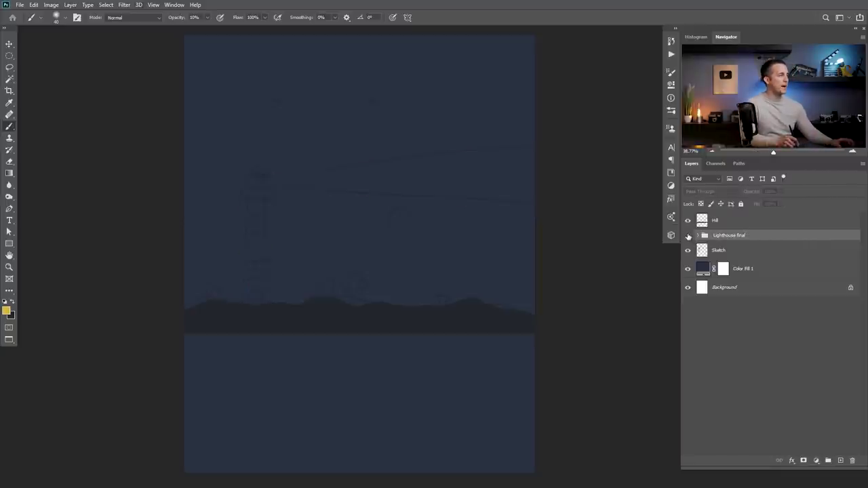
{"action": "left_click", "coordinate": [687, 236]}
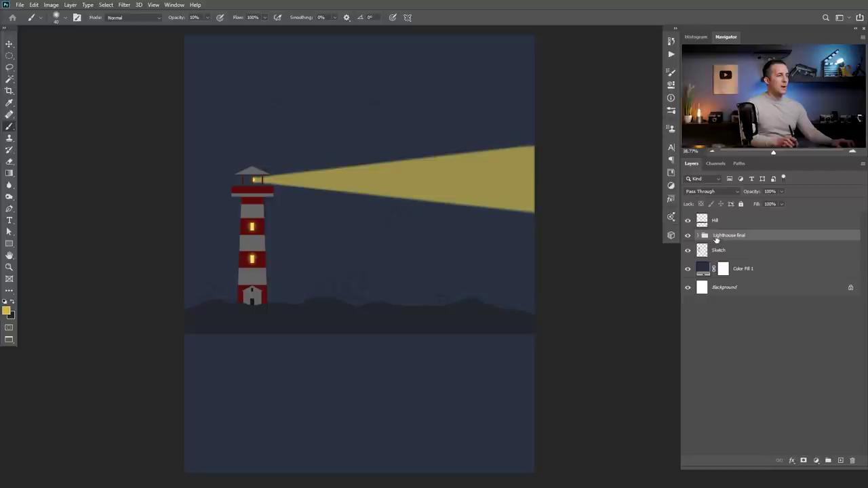
Create a layer named "Moon" directly beneath the Lighthouse final group
{"action": "left_click", "coordinate": [839, 460]}
{"action": "left_click_drag", "start_coordinate": [732, 241], "coordinate": [732, 266]}
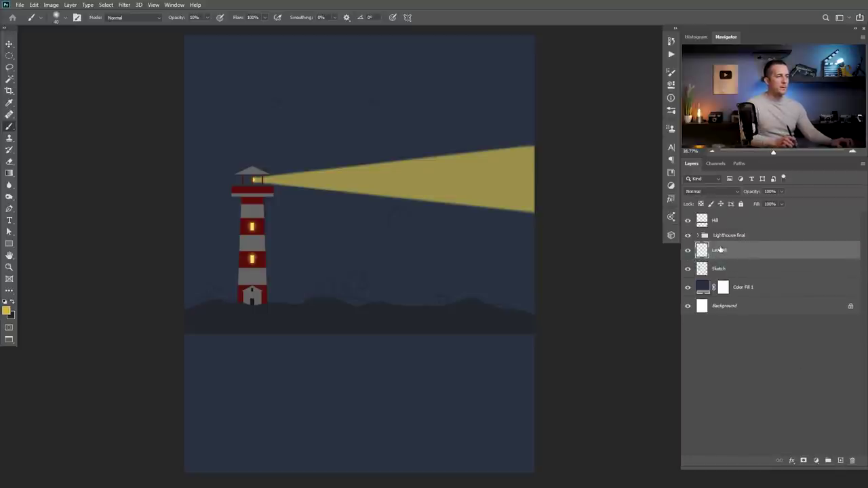
{"action": "double_click", "coordinate": [720, 249]}
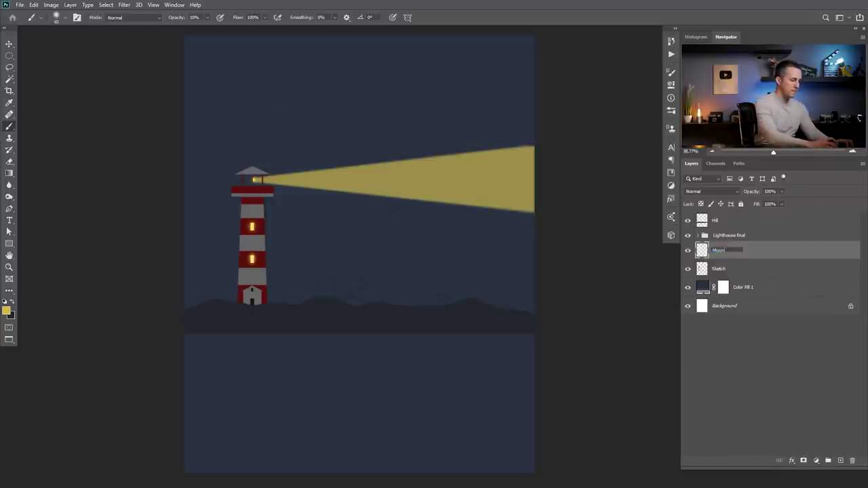
{"action": "key", "text": "Return"}
Fill a small circular selection below the light beam with pale yellow, RGB 242, 232, 186, on the Moon layer, and nudge the moon slightly right
{"action": "left_click", "coordinate": [10, 57]}
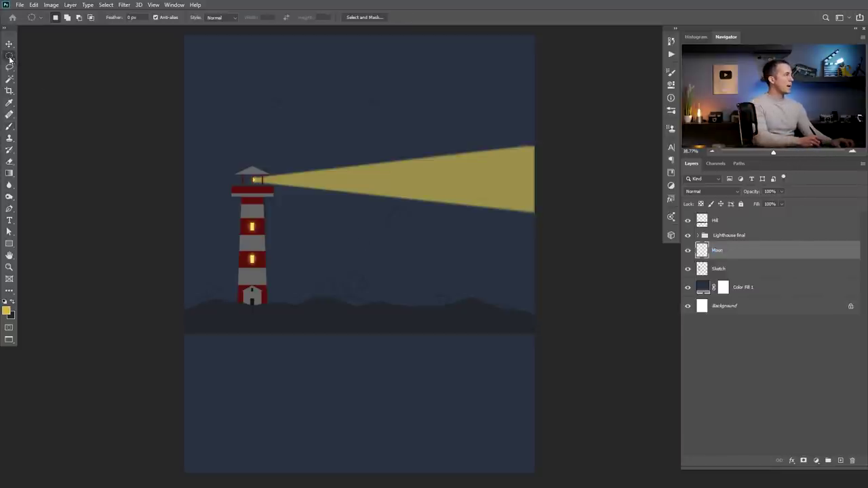
{"action": "left_click_drag", "start_coordinate": [394, 212], "coordinate": [405, 227]}
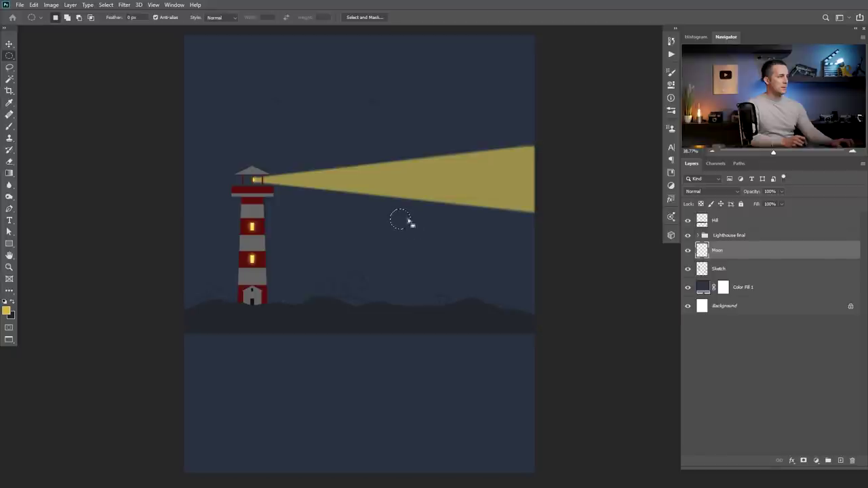
{"action": "left_click", "coordinate": [7, 311]}
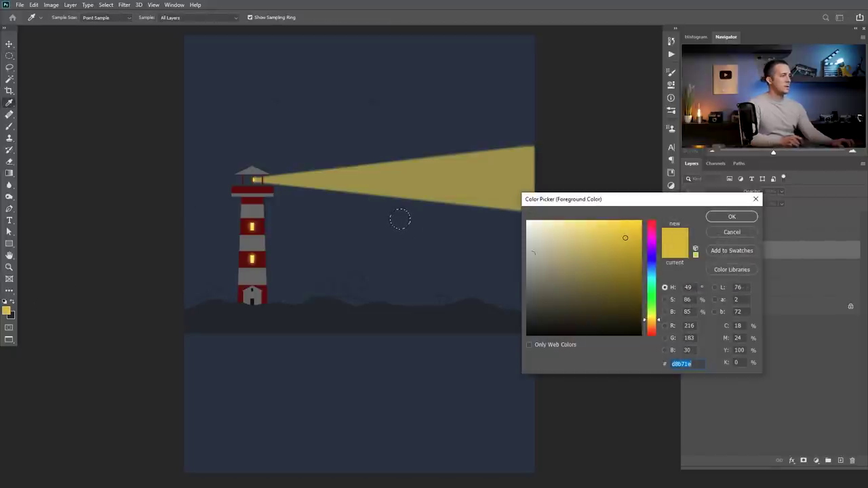
{"action": "left_click", "coordinate": [552, 225]}
{"action": "left_click", "coordinate": [706, 216]}
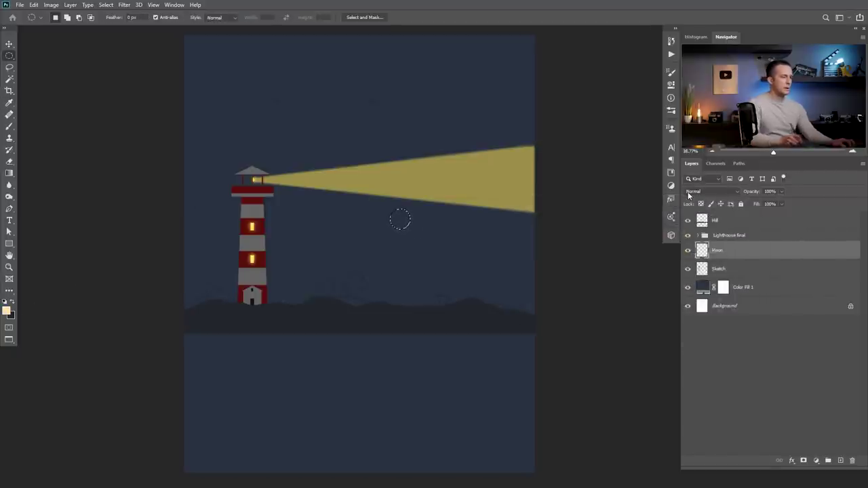
{"action": "key", "text": "alt+BackSpace"}
{"action": "key", "text": "ctrl+d"}
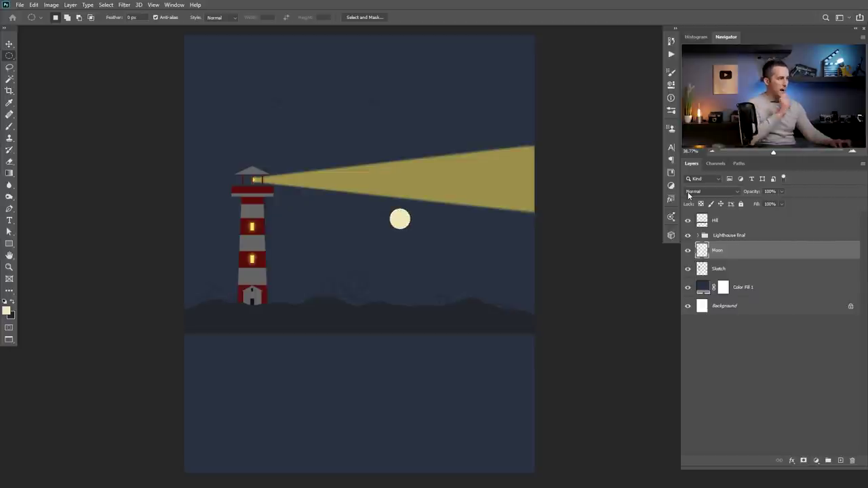
{"action": "key", "text": "v"}
{"action": "left_click_drag", "start_coordinate": [401, 221], "coordinate": [402, 220]}
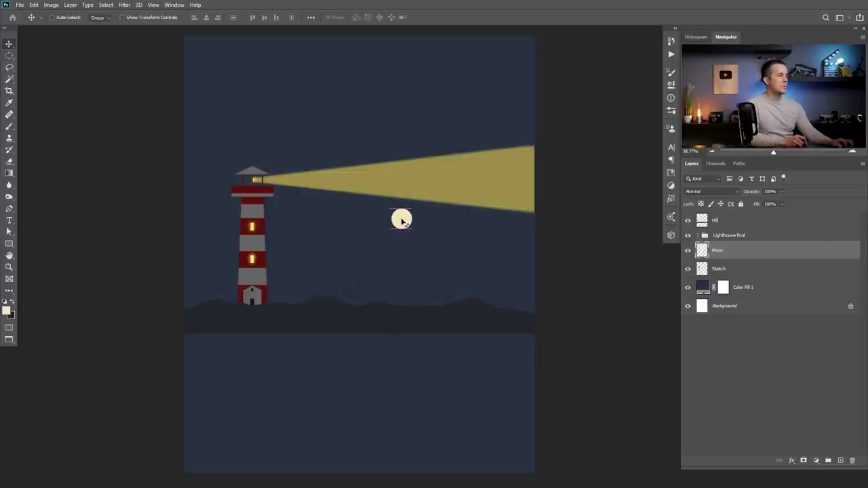
Create a layer named "Moon Glow" above Moon and set its blend mode to Linear Dodge (Add)
{"action": "left_click", "coordinate": [841, 461]}
{"action": "type", "text": "Glow"}
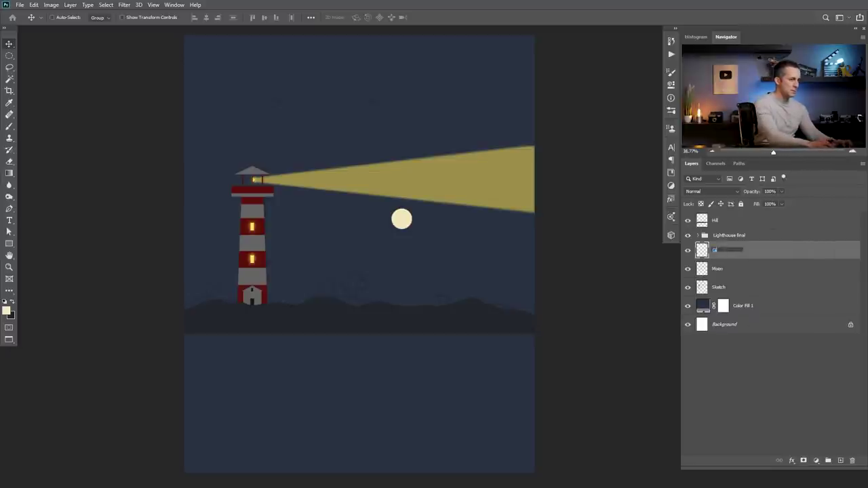
{"action": "key", "text": "Return"}
{"action": "double_click", "coordinate": [716, 249]}
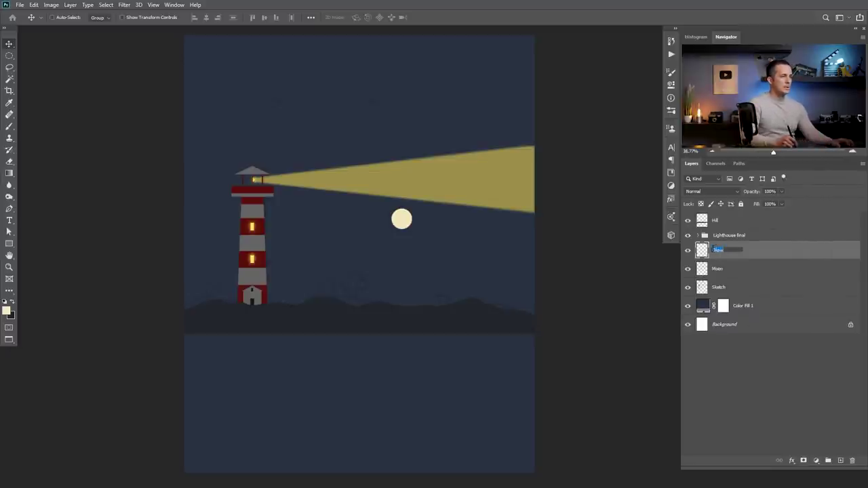
{"action": "type", "text": "Moon"}
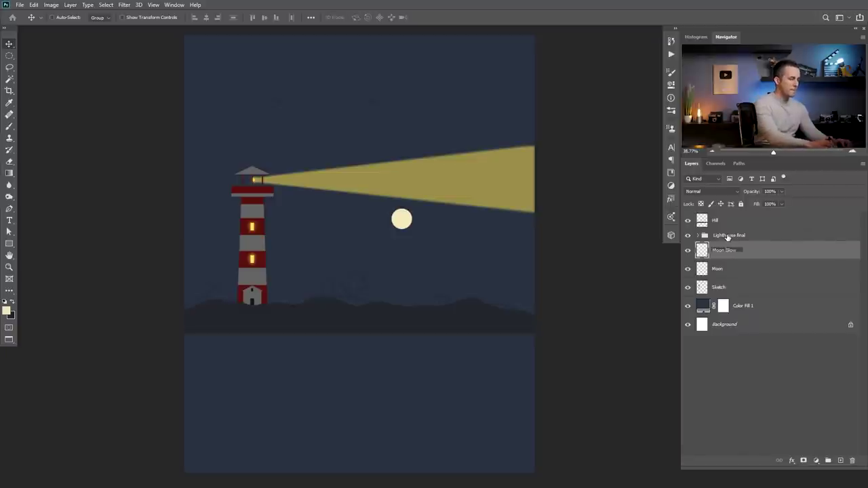
{"action": "key", "text": "Return"}
{"action": "key", "text": "b"}
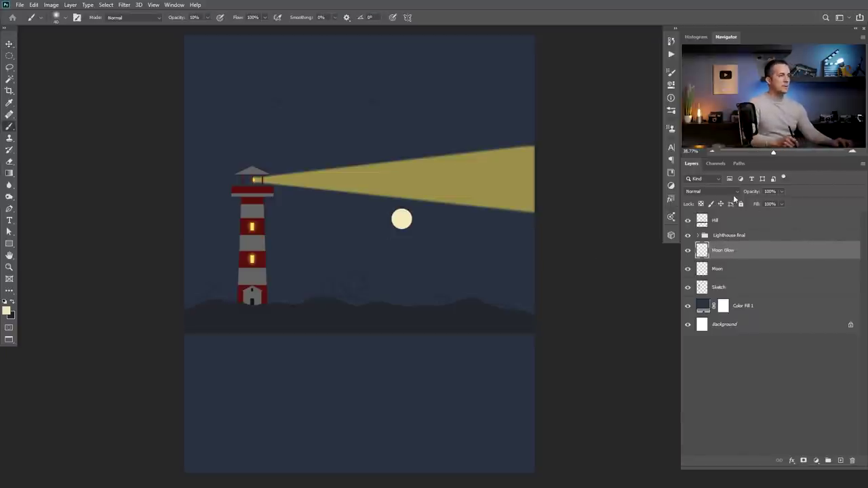
{"action": "left_click", "coordinate": [733, 193]}
{"action": "left_click", "coordinate": [707, 281]}
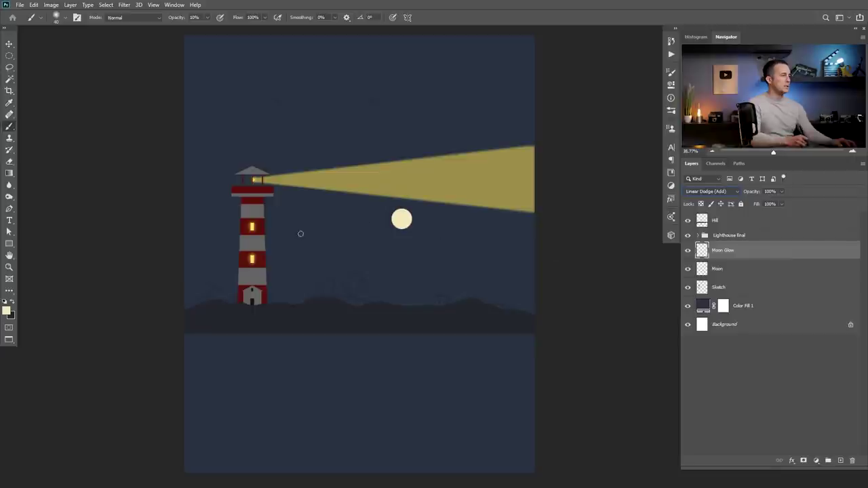
Change the foreground colour to a slightly more saturated pale yellow and keep the Soft Round brush at 0% hardness
{"action": "left_click", "coordinate": [7, 311]}
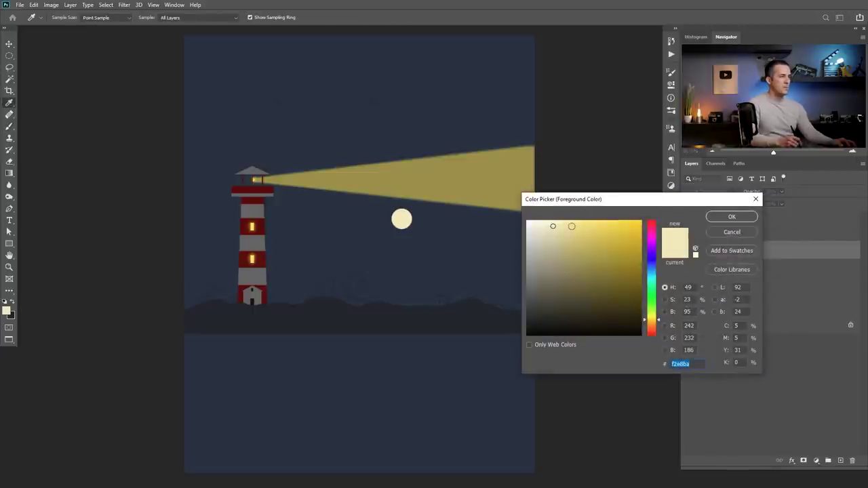
{"action": "left_click", "coordinate": [731, 216]}
{"action": "right_click", "coordinate": [419, 238]}
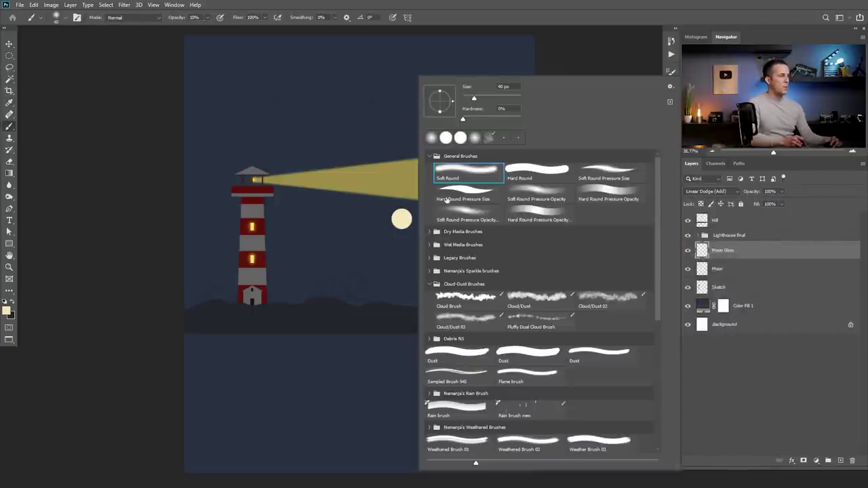
{"action": "left_click", "coordinate": [139, 221]}
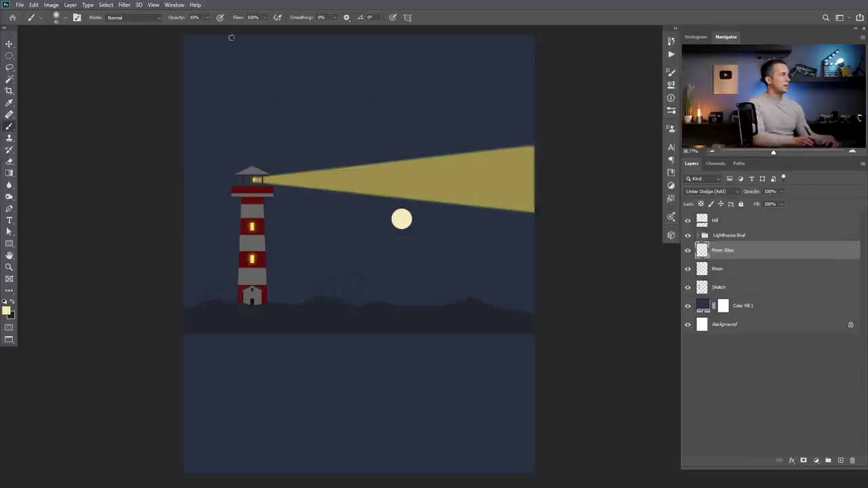
Enlarge the soft brush to 700 px and dab a faint glow at 10% opacity centred on the moon
{"action": "key", "text": "bracketright"}
{"action": "key", "text": "bracketright"}
{"action": "key", "text": "bracketright"}
{"action": "key", "text": "bracketright"}
{"action": "key", "text": "bracketright"}
{"action": "key", "text": "bracketright"}
{"action": "key", "text": "bracketright"}
{"action": "key", "text": "bracketright"}
{"action": "key", "text": "bracketright"}
{"action": "key", "text": "bracketright"}
{"action": "key", "text": "bracketright"}
{"action": "key", "text": "bracketright"}
{"action": "key", "text": "bracketright"}
{"action": "key", "text": "bracketright"}
{"action": "key", "text": "bracketright"}
{"action": "key", "text": "bracketright"}
{"action": "key", "text": "bracketright"}
{"action": "key", "text": "bracketright"}
{"action": "key", "text": "bracketright"}
{"action": "key", "text": "bracketleft"}
{"action": "key", "text": "bracketleft"}
{"action": "key", "text": "bracketleft"}
{"action": "key", "text": "bracketleft"}
{"action": "key", "text": "bracketleft"}
{"action": "key", "text": "bracketleft"}
{"action": "key", "text": "bracketright"}
{"action": "key", "text": "bracketright"}
{"action": "key", "text": "bracketright"}
{"action": "key", "text": "bracketright"}
{"action": "key", "text": "bracketright"}
{"action": "key", "text": "bracketright"}
{"action": "key", "text": "bracketright"}
{"action": "key", "text": "bracketright"}
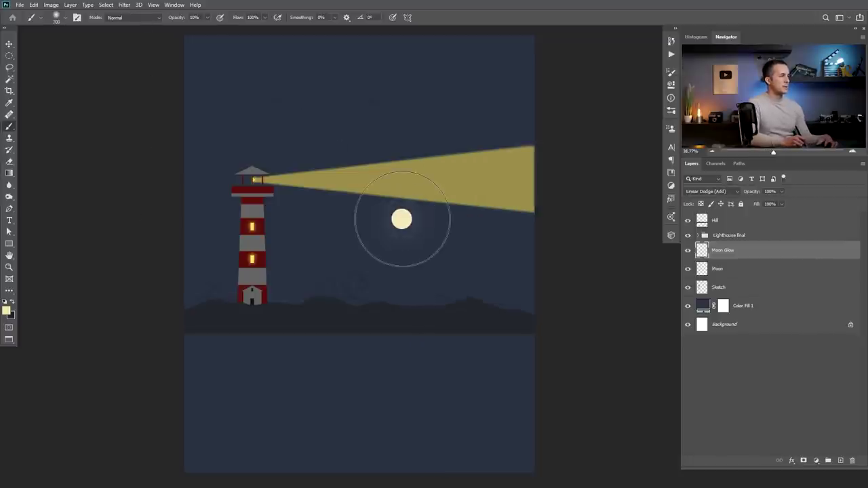
{"action": "left_click", "coordinate": [402, 219]}
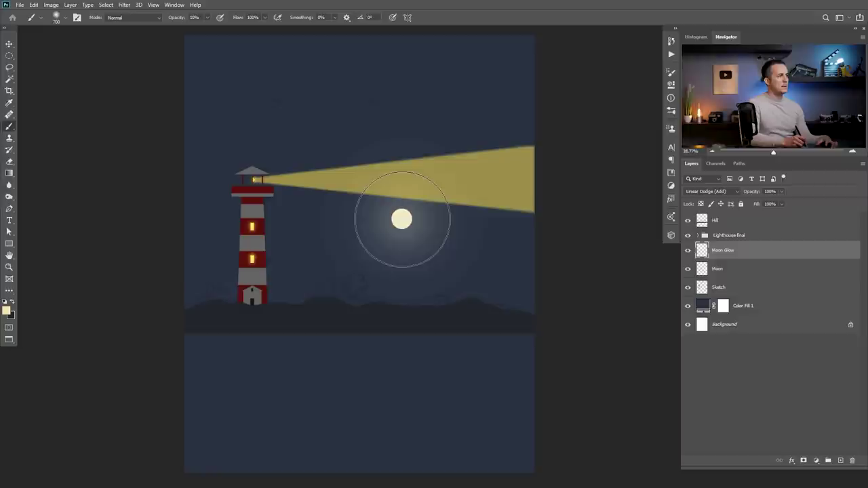
Build up the moon's glow with one dab of a smaller brush and a wide dab at about 1200 px
{"action": "key", "text": "bracketleft"}
{"action": "key", "text": "bracketleft"}
{"action": "left_click", "coordinate": [402, 220]}
{"action": "key", "text": "bracketright"}
{"action": "key", "text": "bracketright"}
{"action": "key", "text": "bracketright"}
{"action": "key", "text": "bracketright"}
{"action": "key", "text": "bracketright"}
{"action": "key", "text": "bracketright"}
{"action": "key", "text": "bracketright"}
{"action": "key", "text": "bracketright"}
{"action": "left_click", "coordinate": [404, 221]}
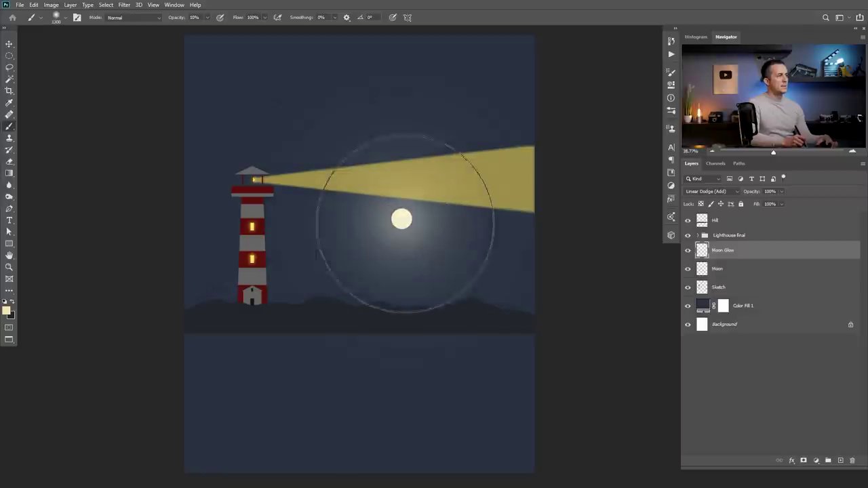
Reduce the soft brush for the moon glow to 500 px
{"action": "key", "text": "bracketleft"}
{"action": "key", "text": "bracketleft"}
{"action": "key", "text": "bracketleft"}
{"action": "key", "text": "bracketleft"}
{"action": "key", "text": "bracketleft"}
{"action": "key", "text": "bracketleft"}
{"action": "key", "text": "bracketleft"}
{"action": "key", "text": "bracketleft"}
{"action": "key", "text": "bracketleft"}
{"action": "key", "text": "bracketleft"}
{"action": "key", "text": "bracketleft"}
{"action": "key", "text": "bracketleft"}
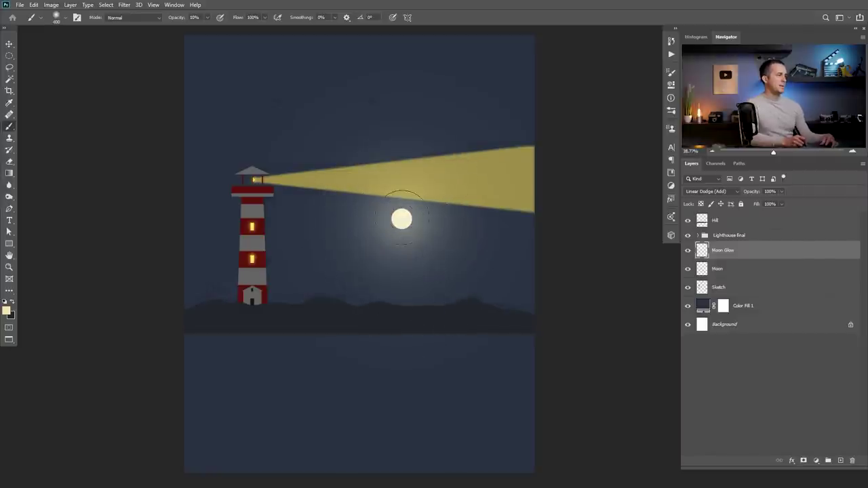
{"action": "key", "text": "bracketright"}
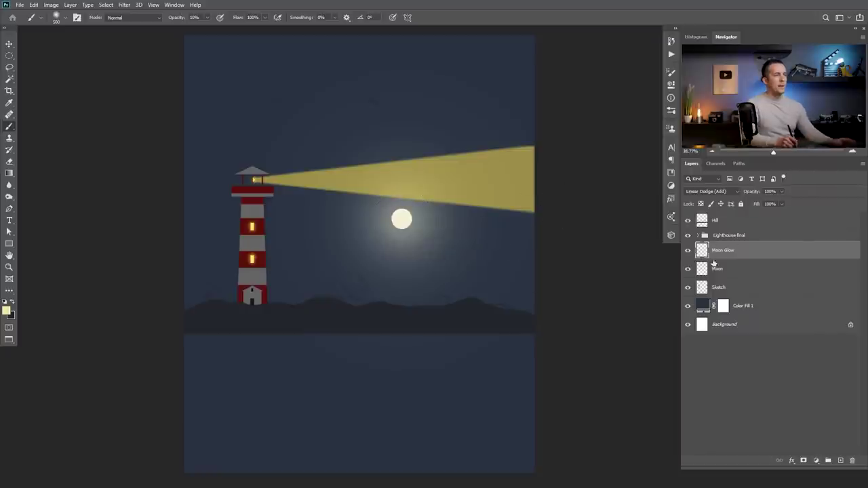
Set the blend mode of the Light beam layer inside the Lighthouse final group to Overlay
{"action": "left_click", "coordinate": [697, 236]}
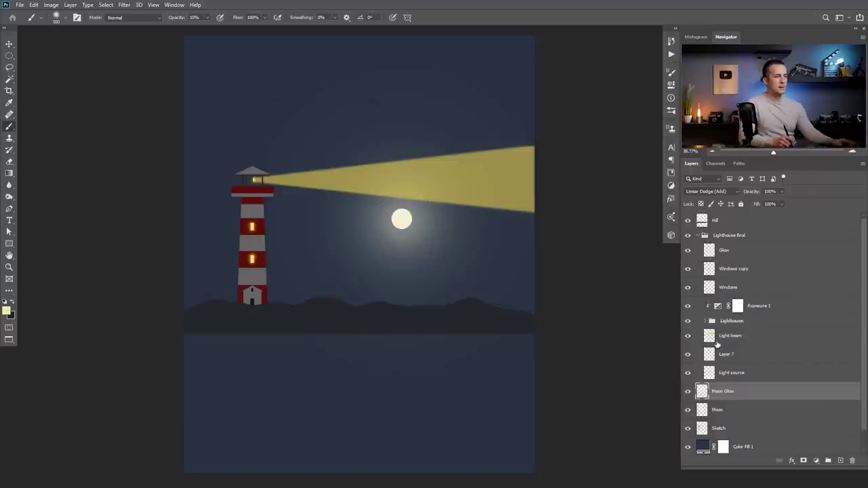
{"action": "left_click", "coordinate": [715, 333]}
{"action": "left_click", "coordinate": [725, 192]}
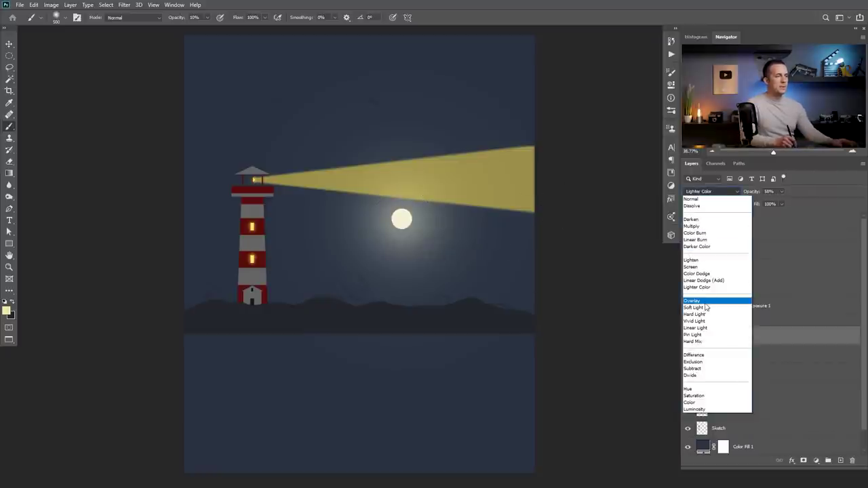
{"action": "left_click", "coordinate": [707, 300]}
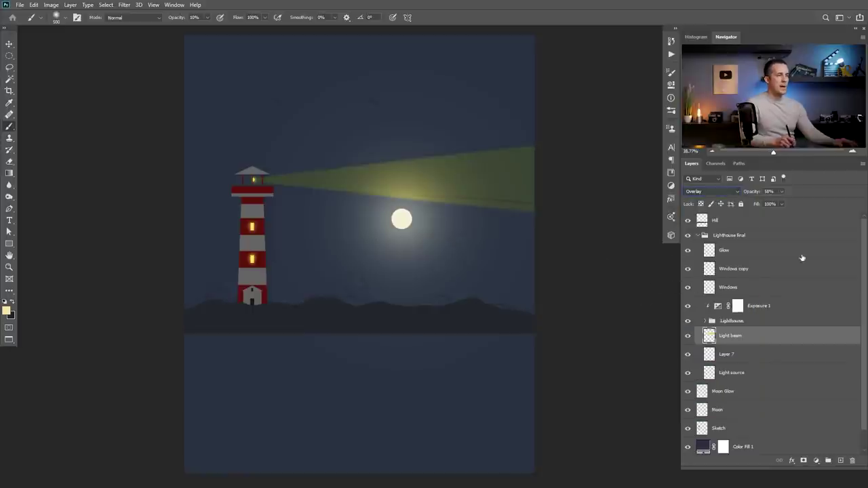
Clip a Hue/Saturation adjustment to the Light beam layer with Hue -6, Saturation +43 and Lightness +14
{"action": "left_click_drag", "start_coordinate": [862, 270], "coordinate": [862, 376]}
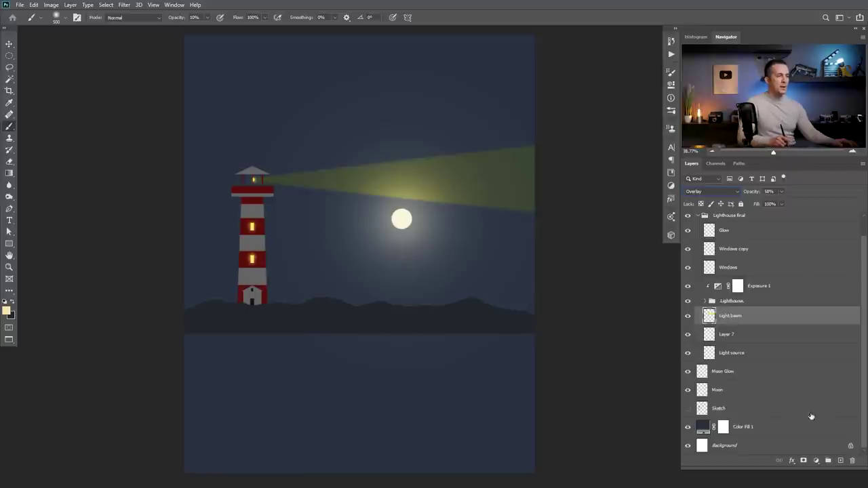
{"action": "left_click", "coordinate": [817, 461]}
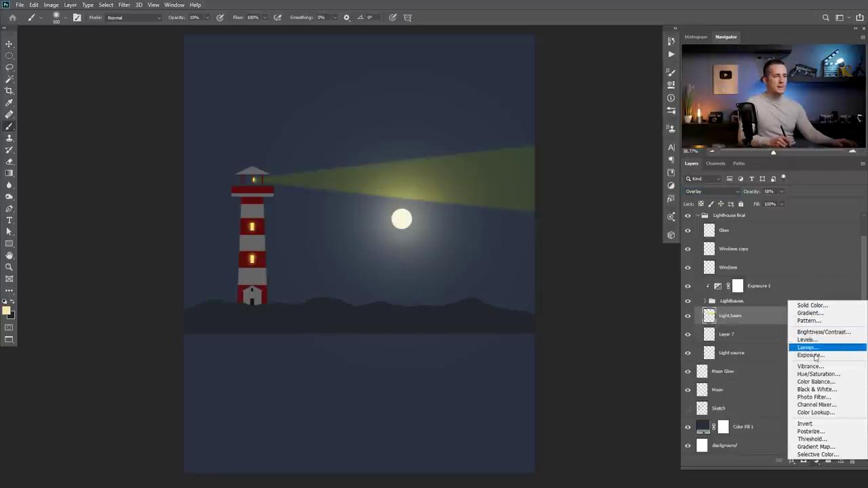
{"action": "left_click", "coordinate": [817, 374]}
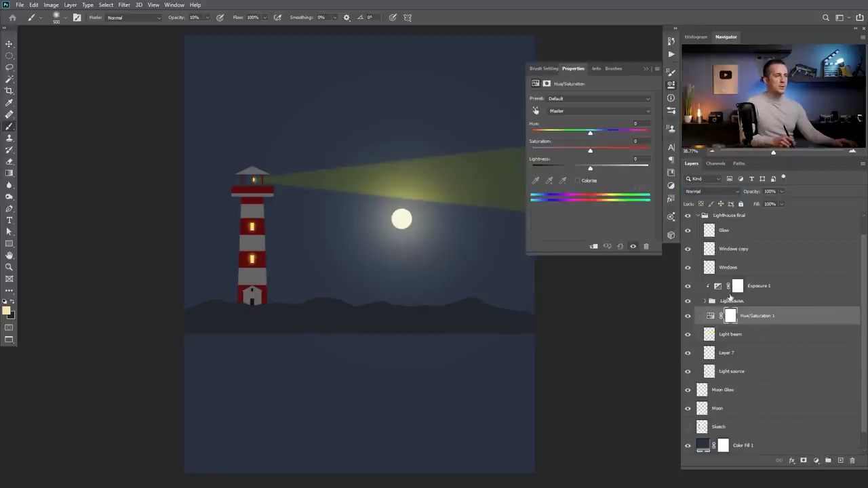
{"action": "left_click", "coordinate": [592, 247]}
{"action": "left_click_drag", "start_coordinate": [590, 151], "coordinate": [587, 133]}
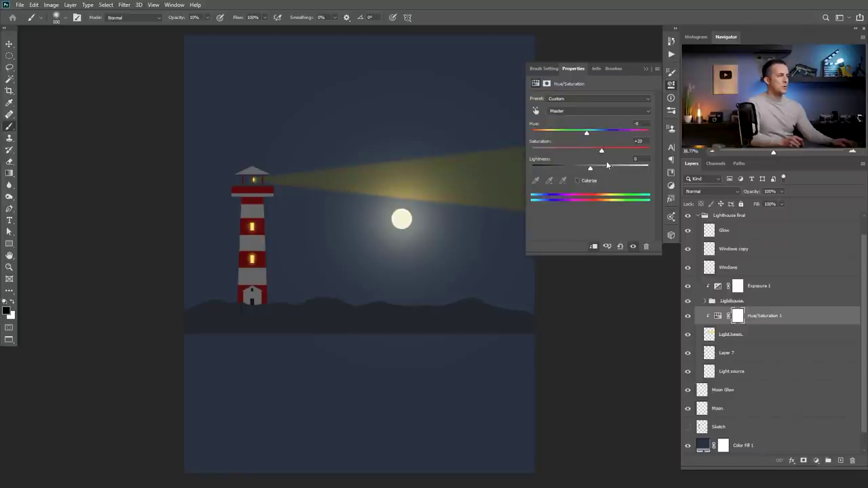
{"action": "left_click_drag", "start_coordinate": [596, 170], "coordinate": [621, 150]}
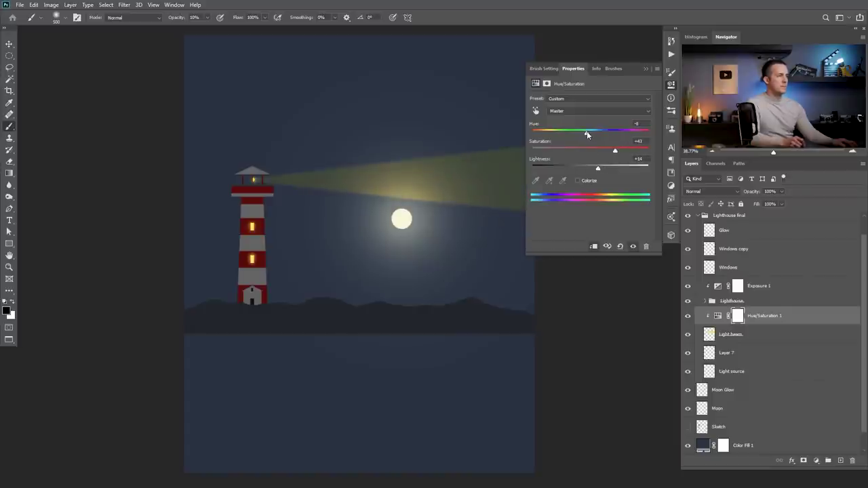
{"action": "left_click", "coordinate": [646, 68]}
Try to strengthen the beam by duplicating the Light beam layer, and undo the duplicate
{"action": "left_click_drag", "start_coordinate": [433, 198], "coordinate": [476, 199]}
{"action": "left_click", "coordinate": [709, 333]}
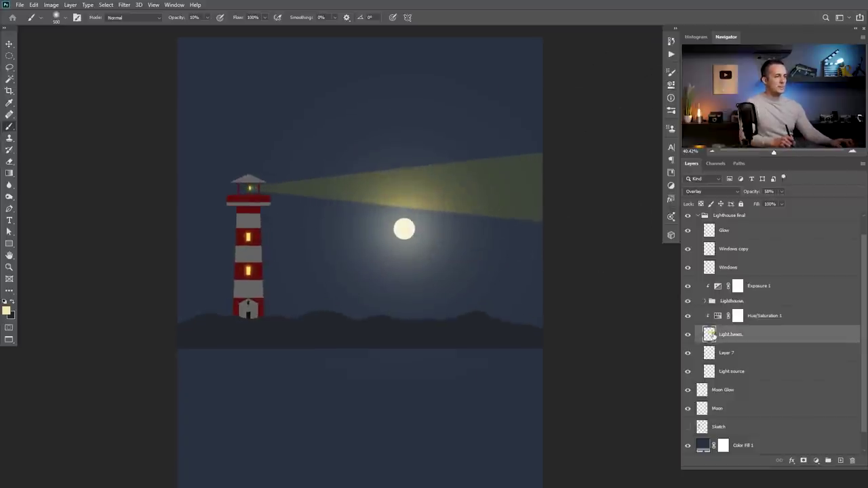
{"action": "key", "text": "ctrl+j"}
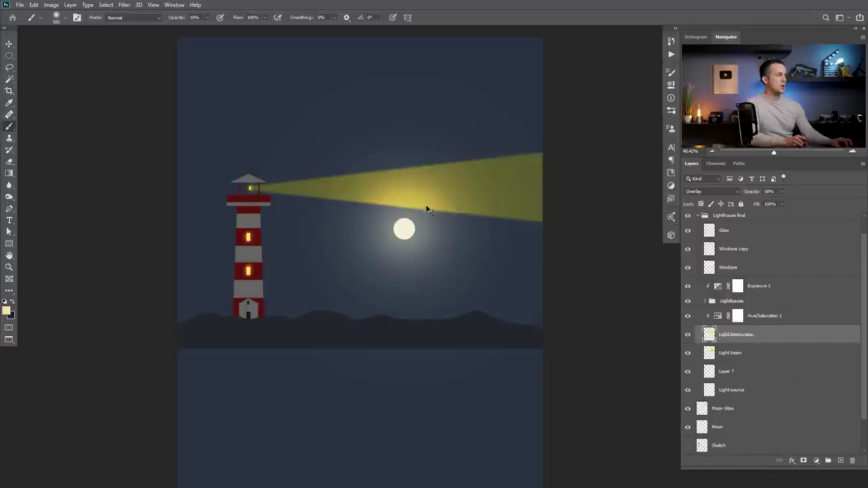
{"action": "key", "text": "ctrl+z"}
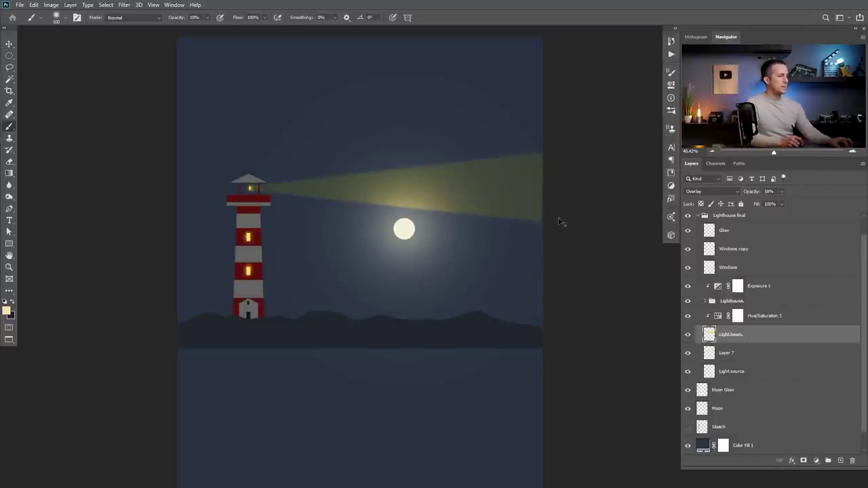
Widen the far end of the light beam with a Perspective transform to about 130% height
{"action": "key", "text": "ctrl+t"}
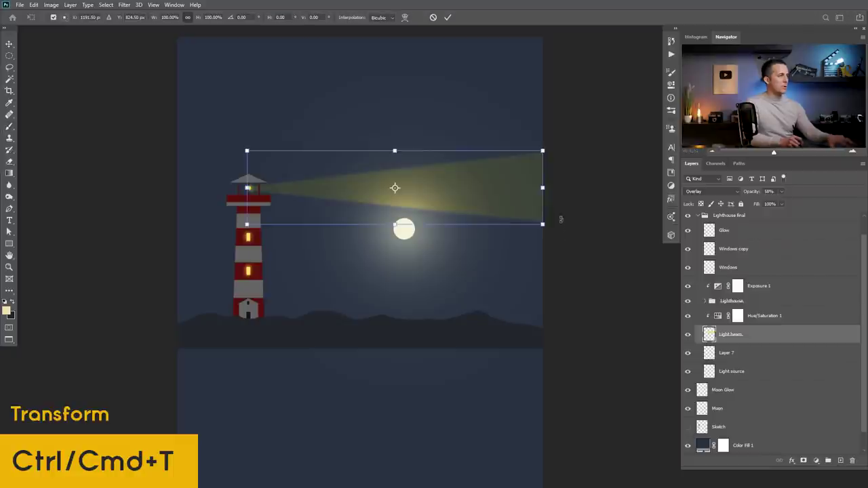
{"action": "right_click", "coordinate": [518, 181]}
{"action": "left_click", "coordinate": [542, 225]}
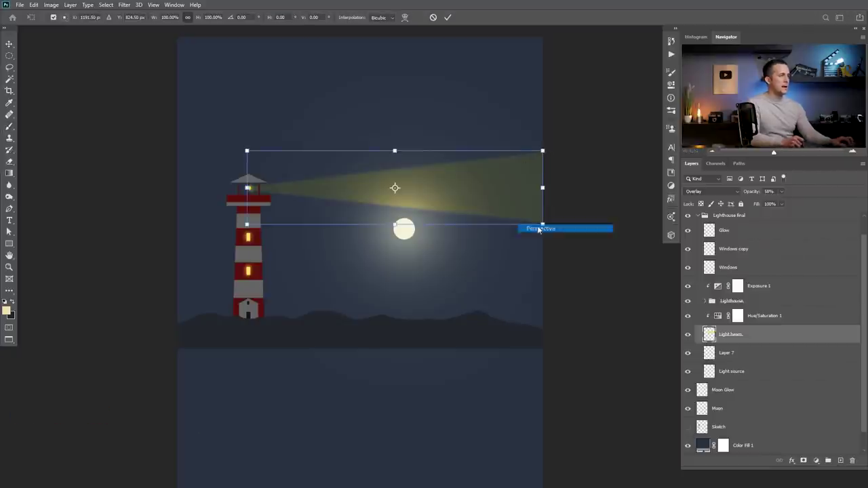
{"action": "left_click_drag", "start_coordinate": [543, 151], "coordinate": [543, 141]}
{"action": "left_click_drag", "start_coordinate": [251, 192], "coordinate": [323, 216]}
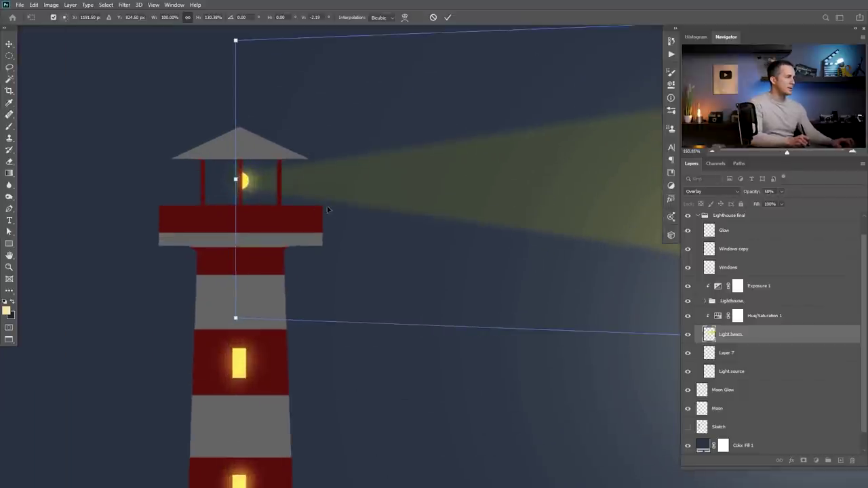
{"action": "left_click_drag", "start_coordinate": [419, 188], "coordinate": [374, 194]}
{"action": "left_click_drag", "start_coordinate": [519, 193], "coordinate": [289, 195]}
{"action": "key", "text": "Return"}
Collapse the Lighthouse final group and put the Moon Glow and Moon layers into a group named "Moon"
{"action": "left_click_drag", "start_coordinate": [450, 207], "coordinate": [401, 258]}
{"action": "left_click_drag", "start_coordinate": [345, 270], "coordinate": [360, 277]}
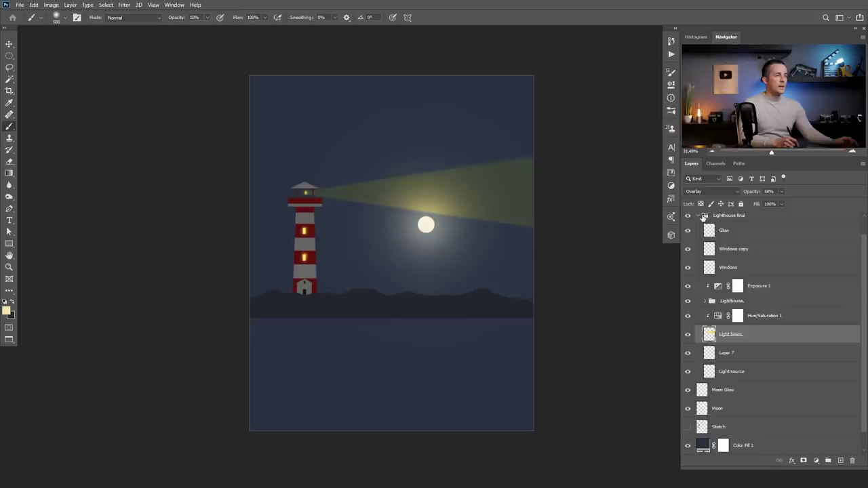
{"action": "left_click", "coordinate": [704, 215]}
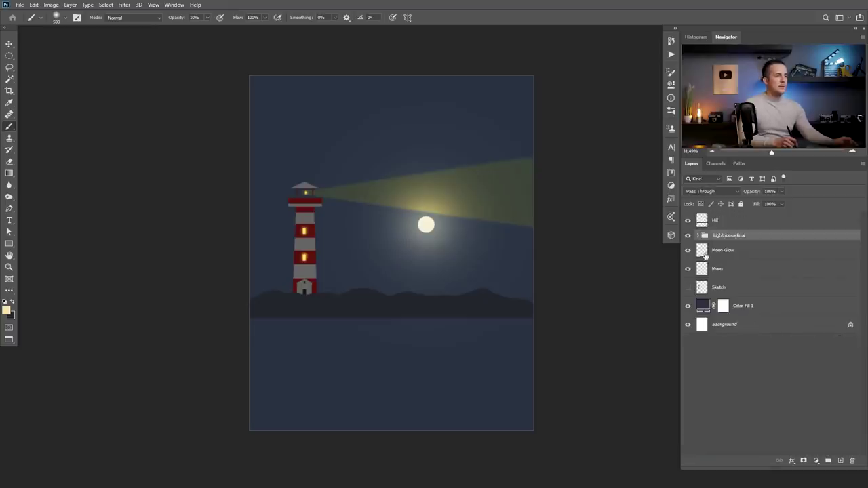
{"action": "left_click", "coordinate": [712, 250]}
{"action": "left_click", "coordinate": [713, 270], "text": "shift"}
{"action": "key", "text": "ctrl+g"}
{"action": "double_click", "coordinate": [717, 246]}
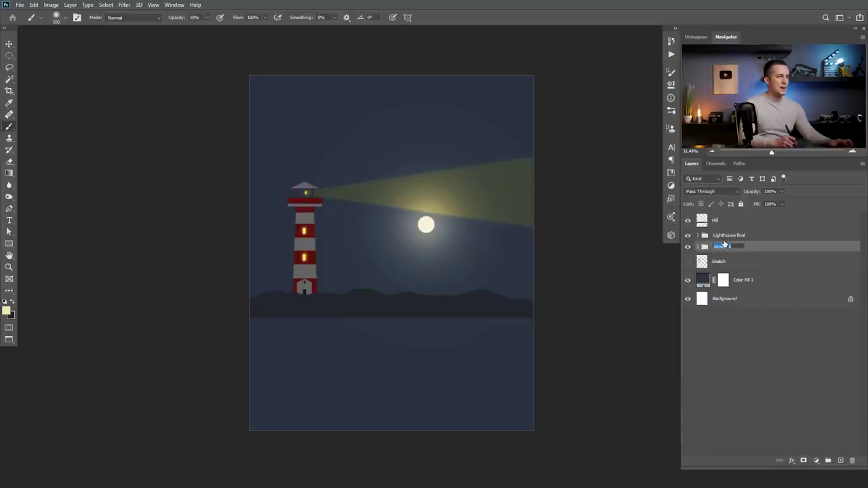
{"action": "type", "text": "Moon"}
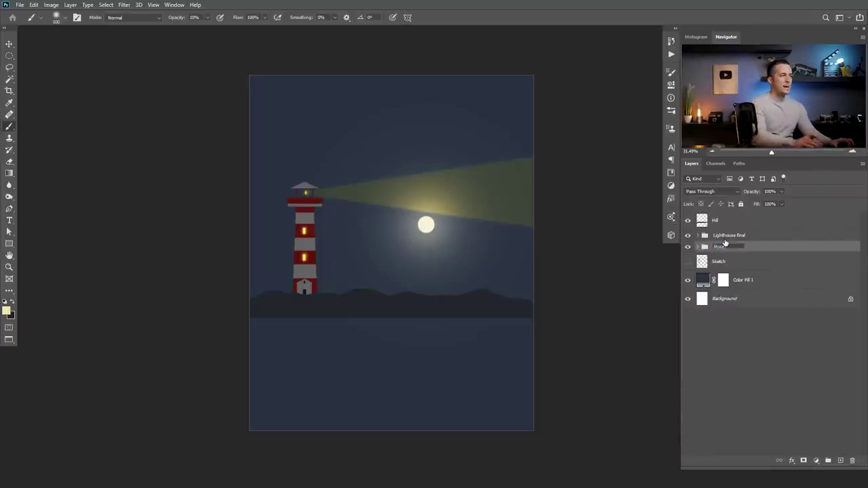
{"action": "key", "text": "Return"}
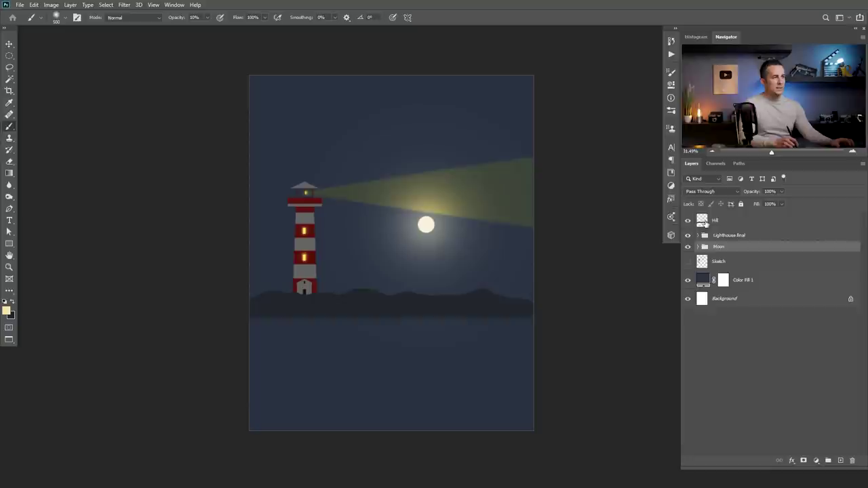
Create a new layer named "Tree" above the Hill layer
{"action": "left_click", "coordinate": [705, 222]}
{"action": "left_click", "coordinate": [840, 461]}
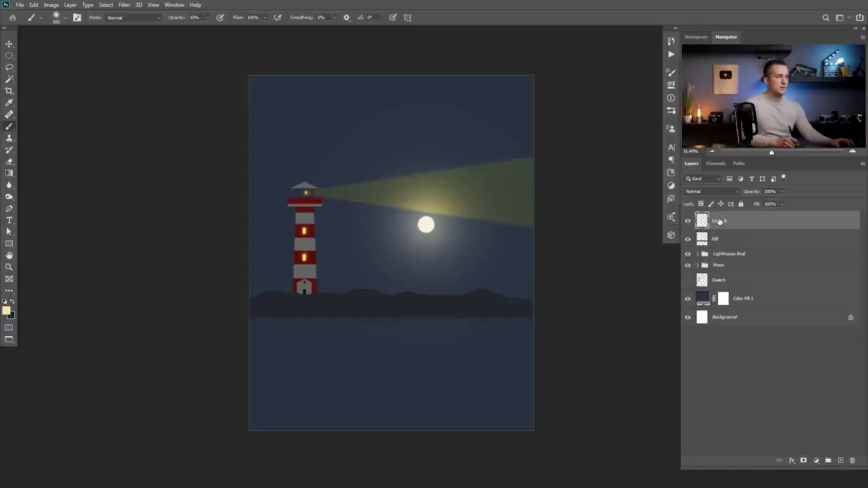
{"action": "type", "text": "Tree"}
{"action": "key", "text": "Return"}
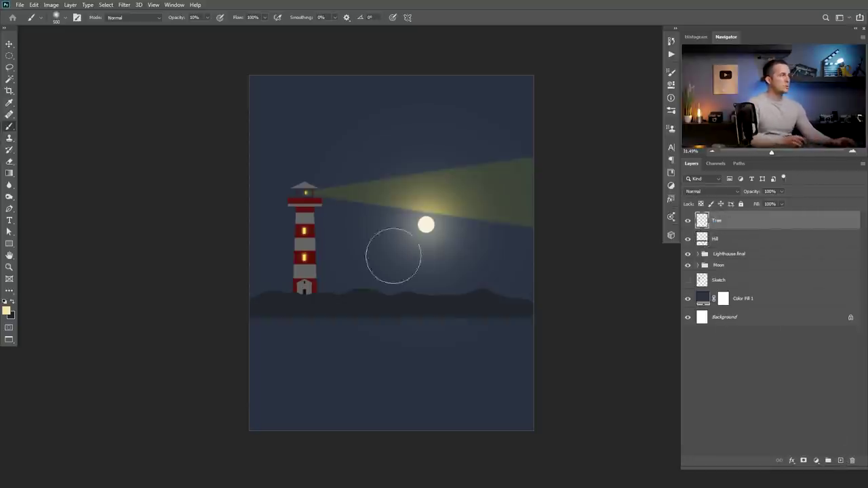
Render an Elm Tree (type 28) on the Tree layer with Leaves Amount 50 and Leaves Size 140
{"action": "left_click", "coordinate": [124, 4]}
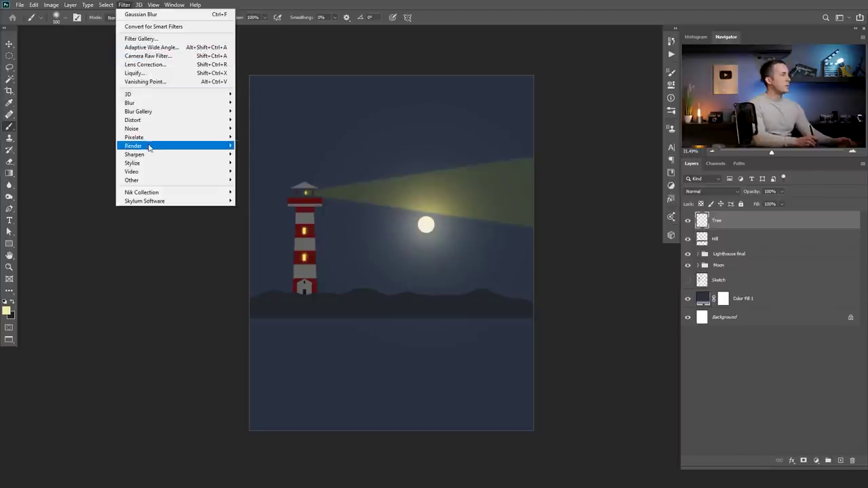
{"action": "mouse_move", "coordinate": [146, 145]}
{"action": "left_click", "coordinate": [258, 163]}
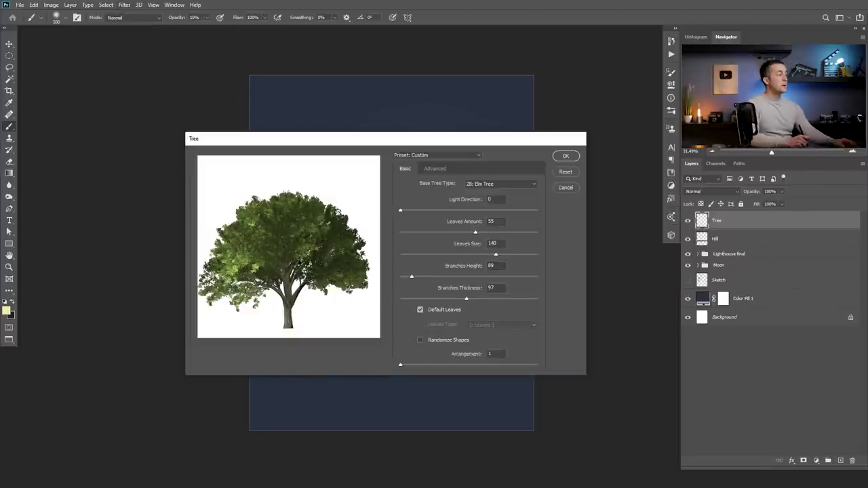
{"action": "left_click_drag", "start_coordinate": [375, 141], "coordinate": [372, 139]}
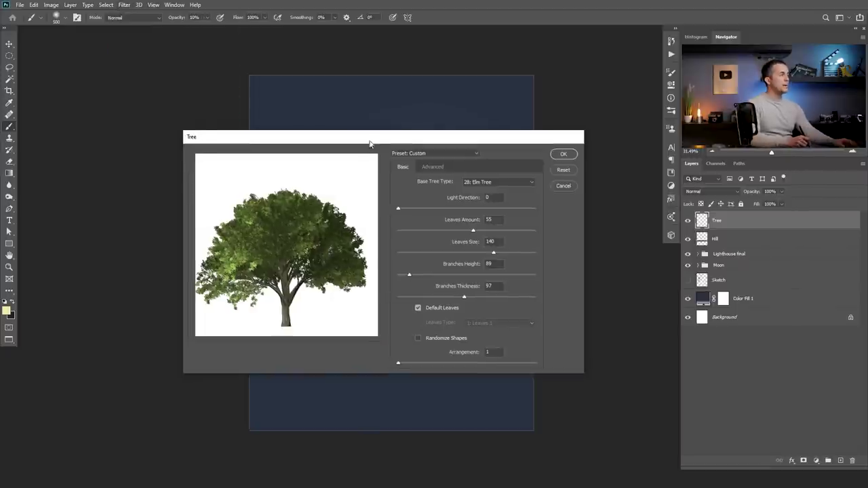
{"action": "left_click", "coordinate": [499, 182]}
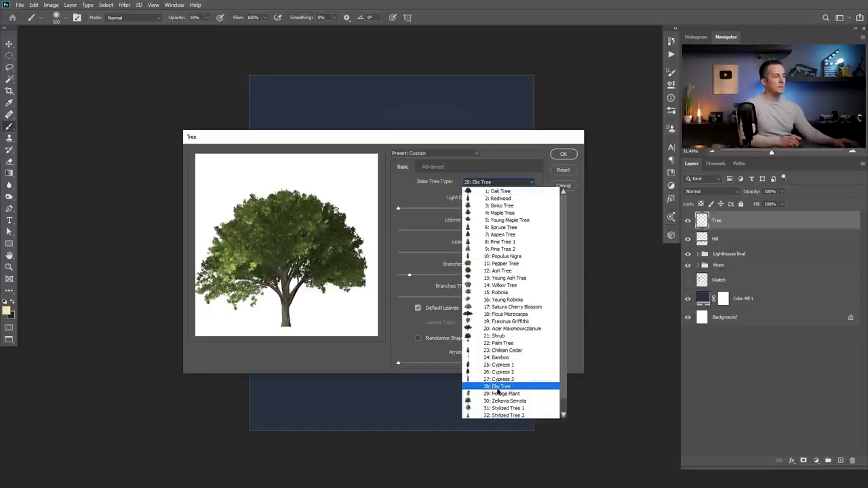
{"action": "left_click", "coordinate": [498, 388]}
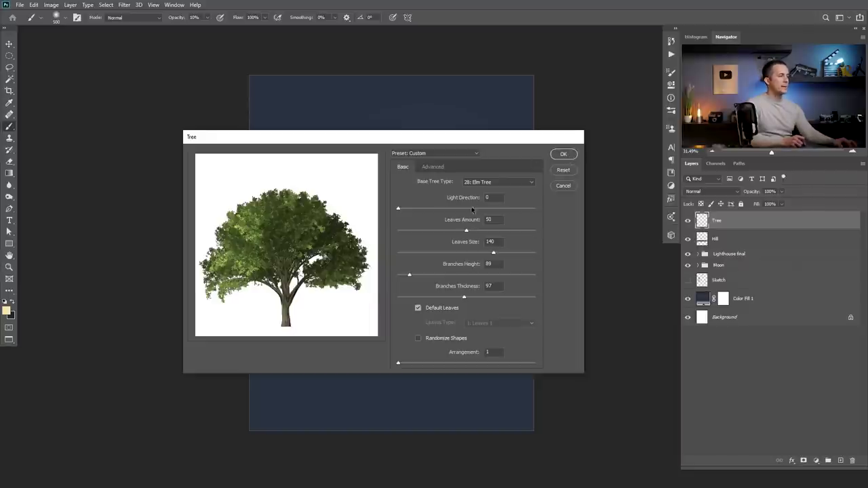
{"action": "left_click", "coordinate": [562, 153]}
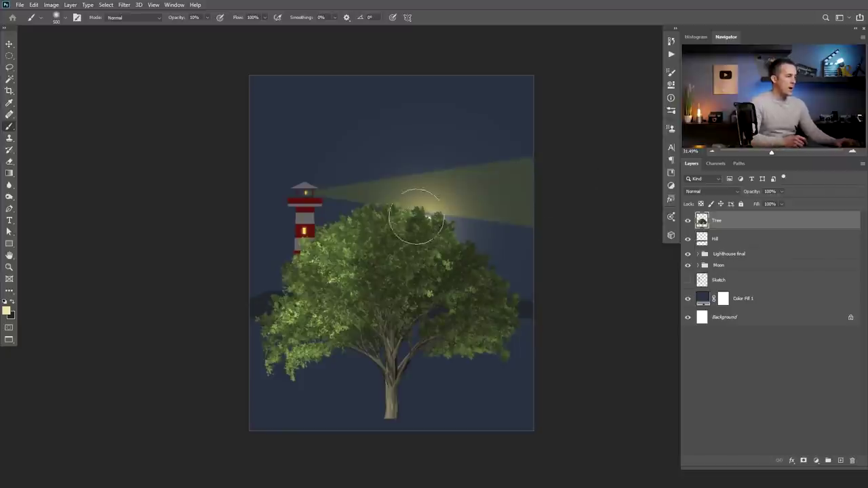
Reposition the rendered tree on the canvas and add a new layer named "Tree 01" above it
{"action": "key", "text": "v"}
{"action": "left_click_drag", "start_coordinate": [390, 288], "coordinate": [388, 261]}
{"action": "key", "text": "ctrl+shift+alt+n"}
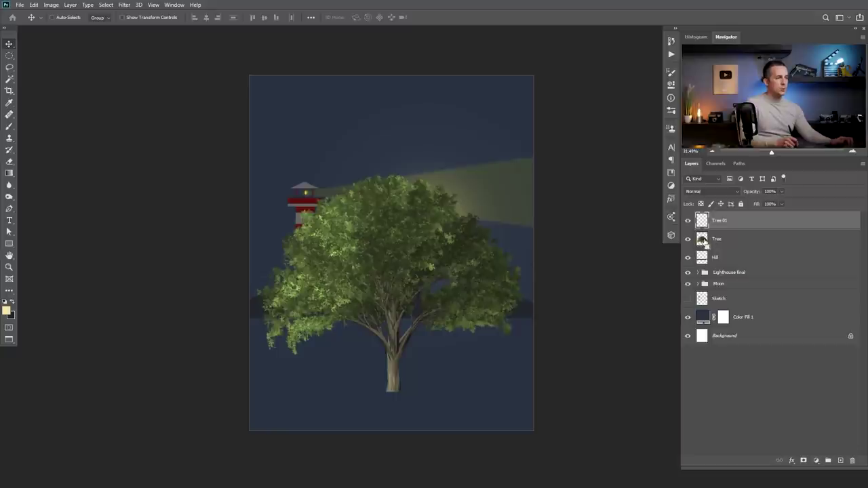
Load the rendered tree's outline as a selection, fill it on Tree 01 with the hill's dark colour, deselect, and hide the Tree layer
{"action": "left_click", "coordinate": [702, 239], "text": "ctrl"}
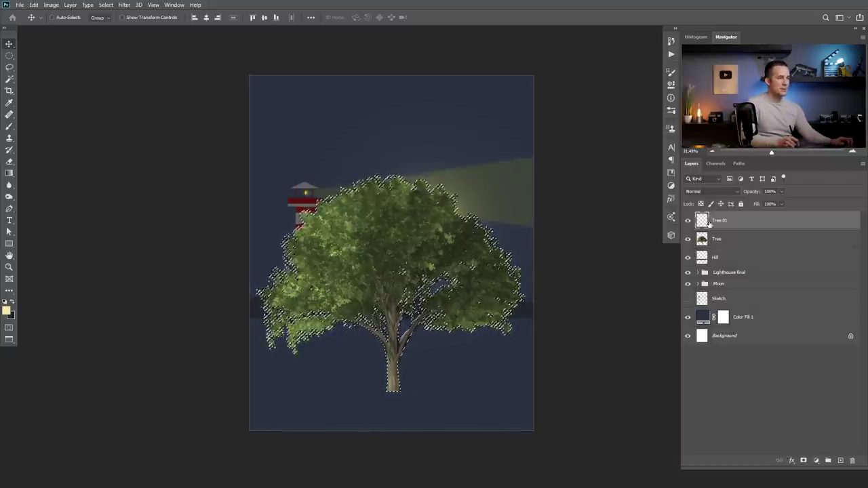
{"action": "key", "text": "b"}
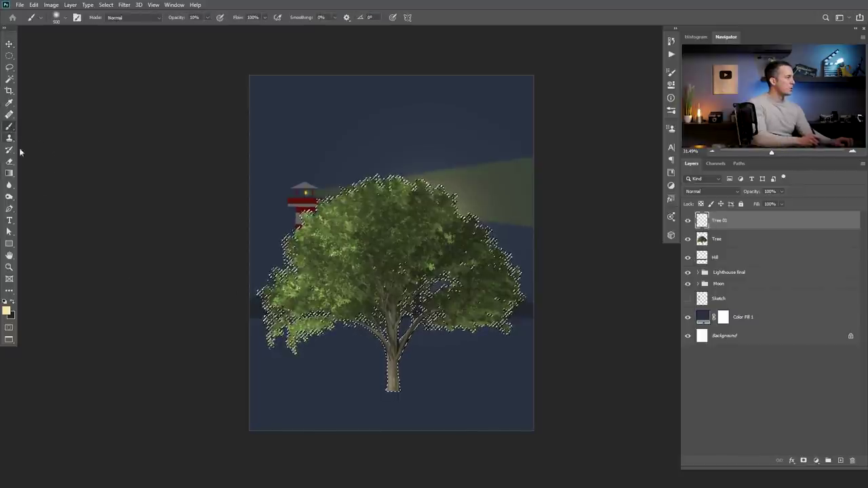
{"action": "left_click", "coordinate": [13, 303]}
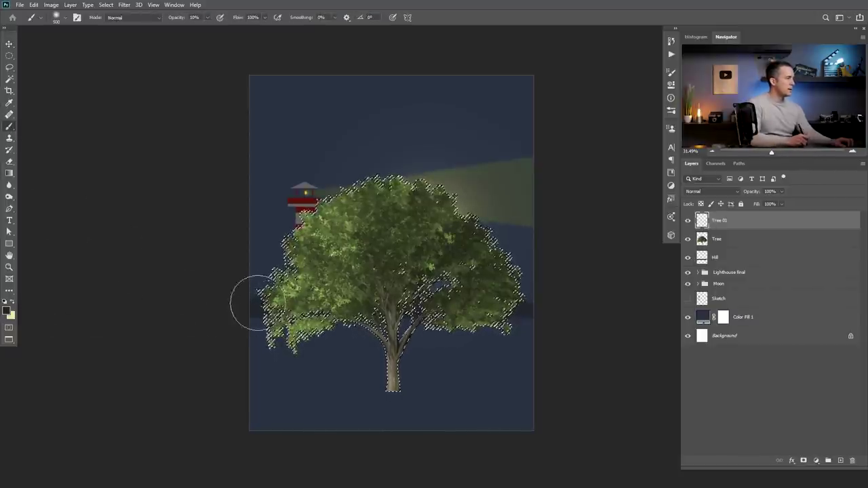
{"action": "scroll", "coordinate": [256, 305], "scroll_direction": "up", "scroll_amount": 5}
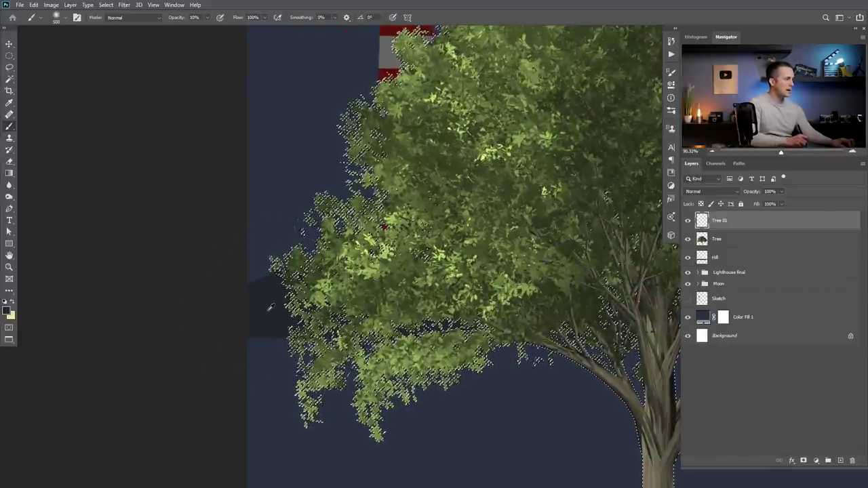
{"action": "scroll", "coordinate": [317, 293], "scroll_direction": "down", "scroll_amount": 6}
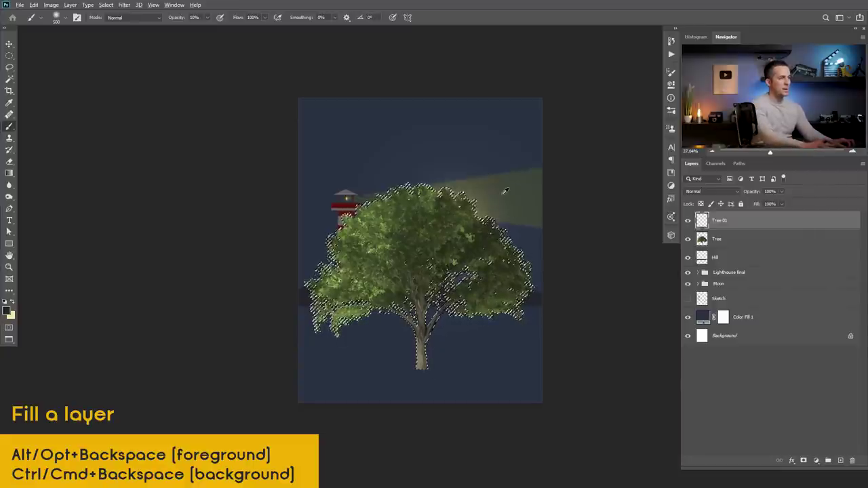
{"action": "key", "text": "alt+BackSpace"}
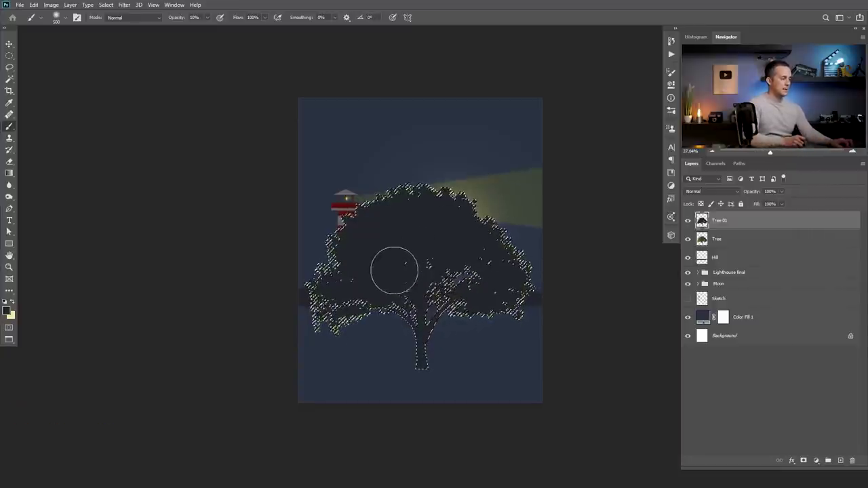
{"action": "key", "text": "ctrl+d"}
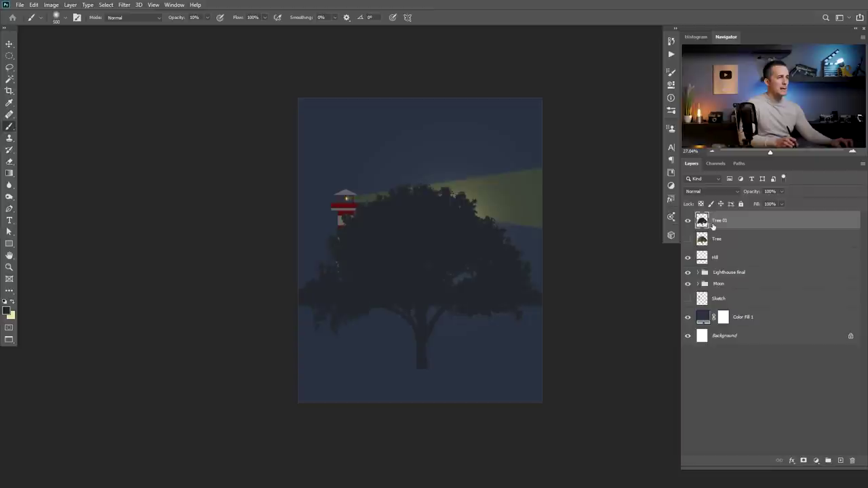
Scale the Tree 01 silhouette down to a small tree and place it on the hill below the moon
{"action": "key", "text": "ctrl+t"}
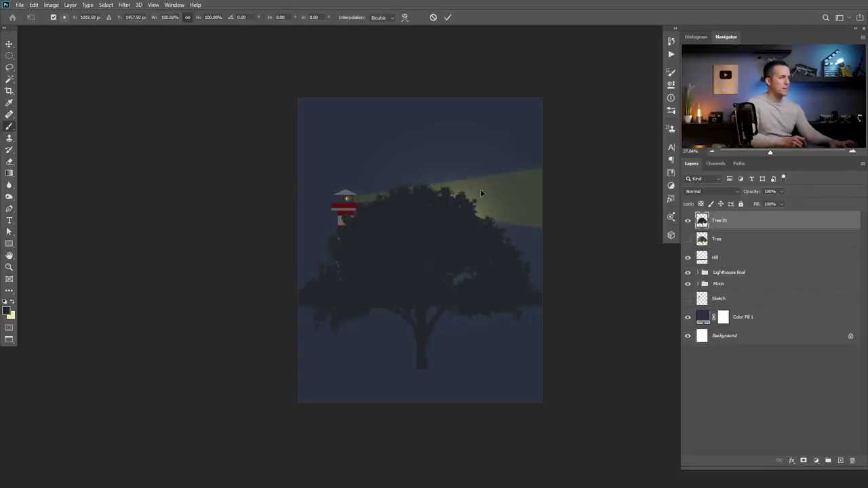
{"action": "left_click_drag", "start_coordinate": [533, 184], "coordinate": [437, 263]}
{"action": "mouse_move", "coordinate": [418, 304]}
{"action": "left_mouse_down"}
{"action": "mouse_move", "coordinate": [462, 304]}
{"action": "mouse_move", "coordinate": [432, 295]}
{"action": "mouse_move", "coordinate": [402, 302]}
{"action": "left_mouse_up"}
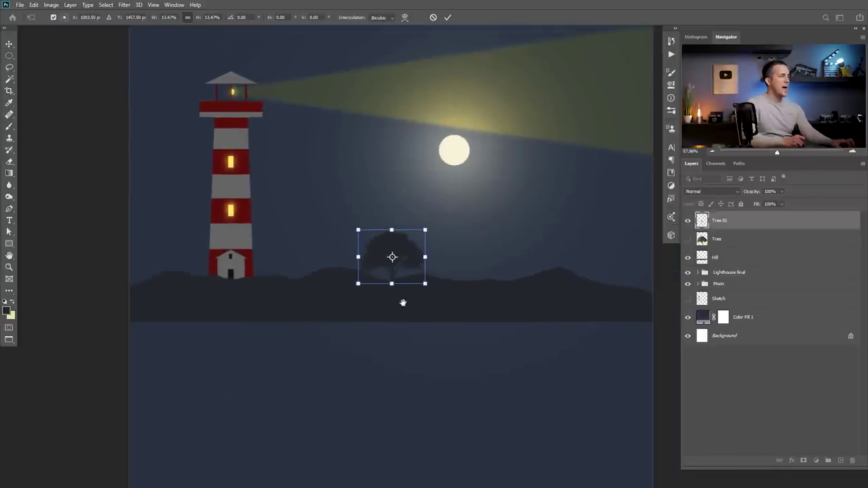
{"action": "left_click_drag", "start_coordinate": [423, 229], "coordinate": [398, 260]}
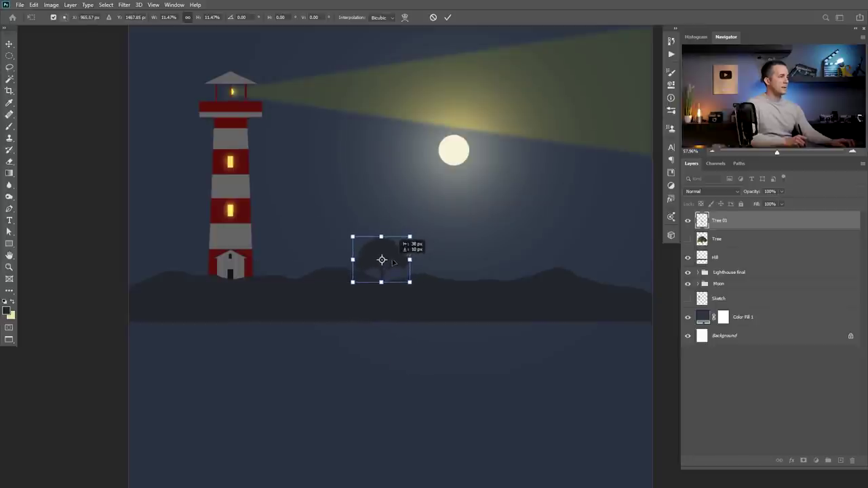
{"action": "left_click_drag", "start_coordinate": [416, 232], "coordinate": [391, 260]}
{"action": "key", "text": "Return"}
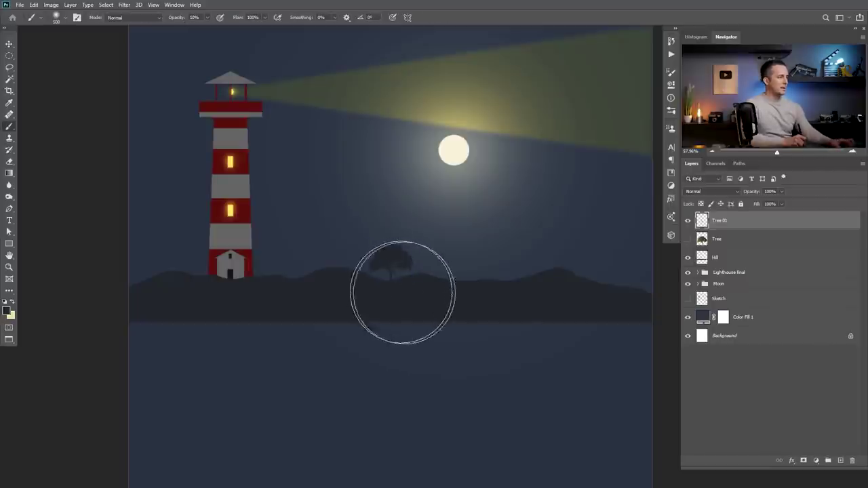
Scale the silhouette tree down further to about 89% and move it so its trunk meets the hill
{"action": "left_click_drag", "start_coordinate": [413, 292], "coordinate": [399, 298]}
{"action": "scroll", "coordinate": [400, 288], "scroll_direction": "up", "scroll_amount": 1, "text": "alt"}
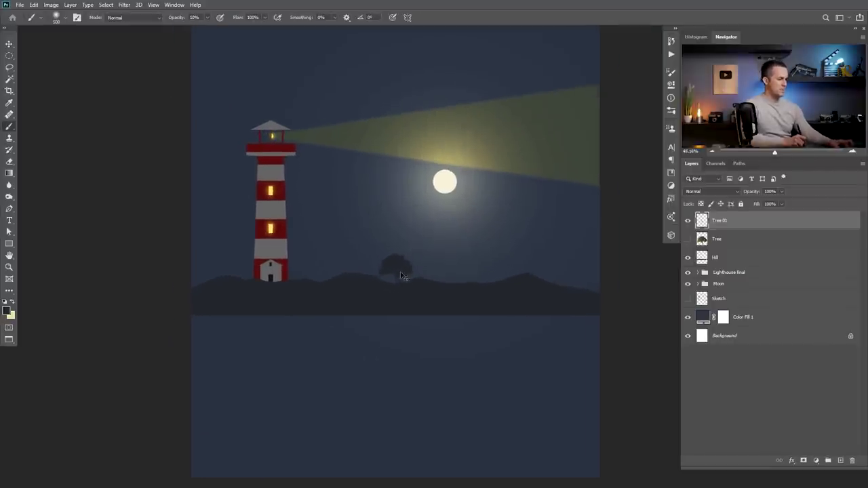
{"action": "key", "text": "ctrl+t"}
{"action": "left_click_drag", "start_coordinate": [413, 254], "coordinate": [411, 255]}
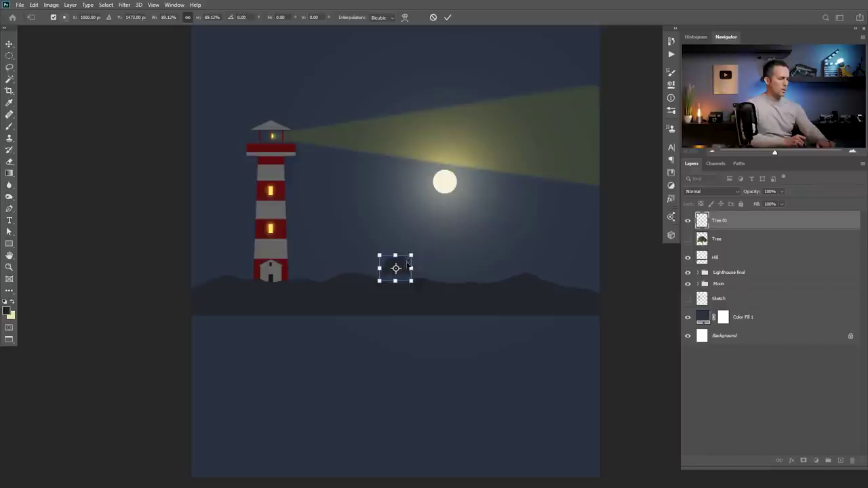
{"action": "key", "text": "Return"}
{"action": "key", "text": "v"}
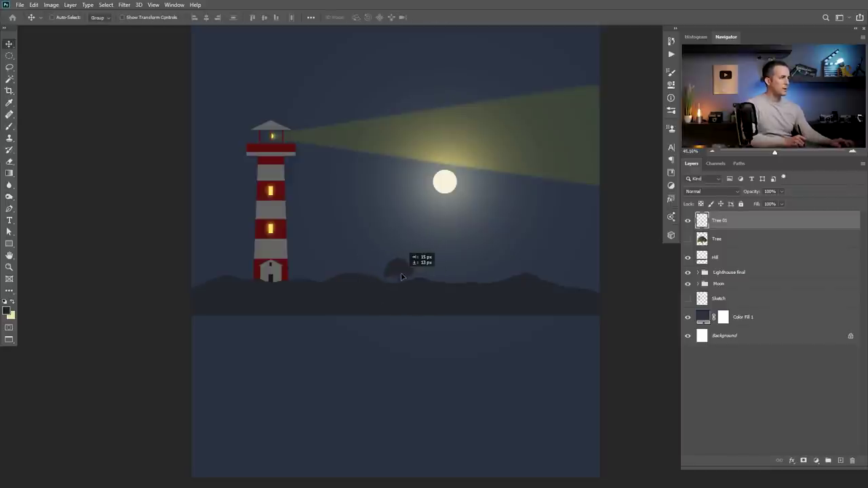
{"action": "scroll", "coordinate": [403, 274], "scroll_direction": "up", "scroll_amount": 2, "text": "alt"}
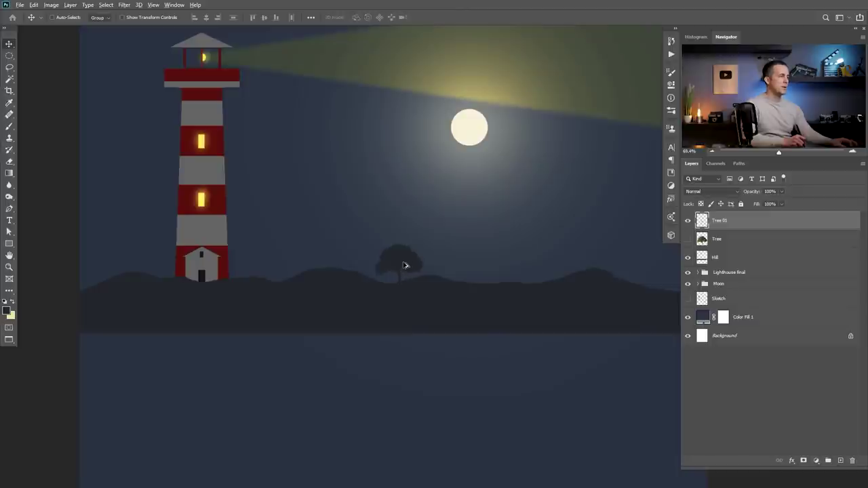
Duplicate Tree 01, scale the copy to about 51%, flip it horizontally, and place it on the hill just right of the original
{"action": "left_click_drag", "start_coordinate": [404, 265], "coordinate": [485, 256]}
{"action": "key", "text": "ctrl+t"}
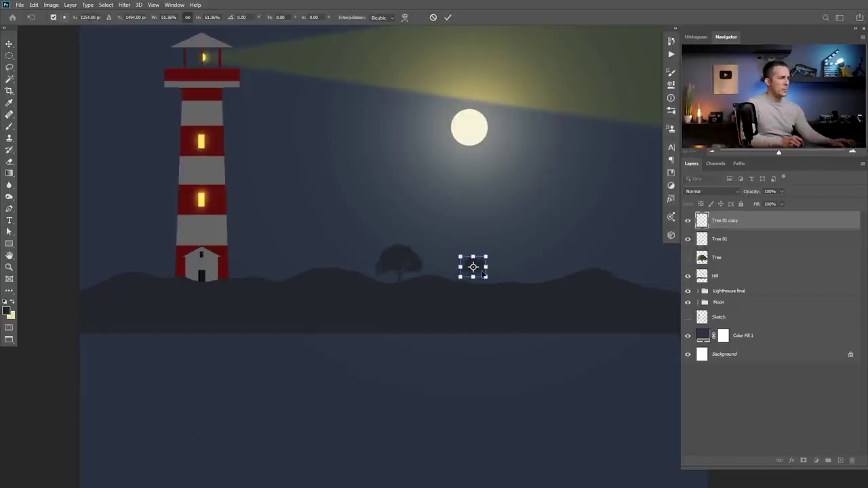
{"action": "right_click", "coordinate": [482, 270]}
{"action": "left_click", "coordinate": [525, 416]}
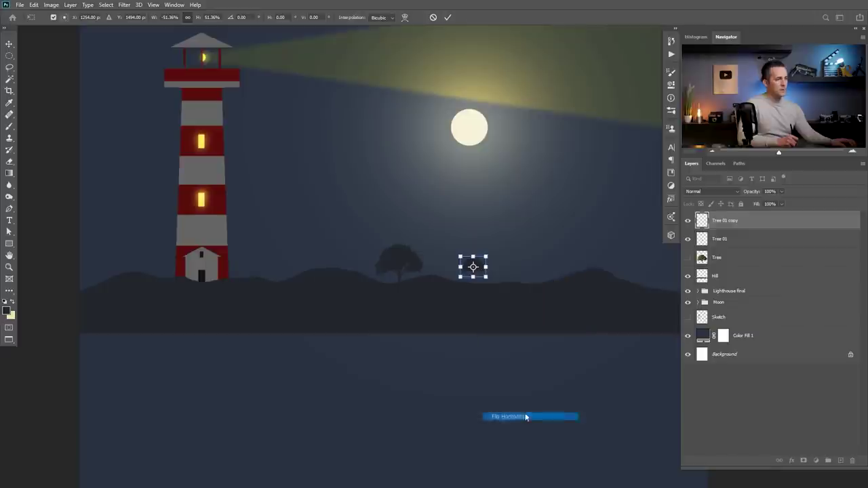
{"action": "scroll", "coordinate": [468, 278], "scroll_direction": "up", "scroll_amount": 3}
{"action": "key", "text": "Return"}
{"action": "left_click_drag", "start_coordinate": [493, 250], "coordinate": [426, 255]}
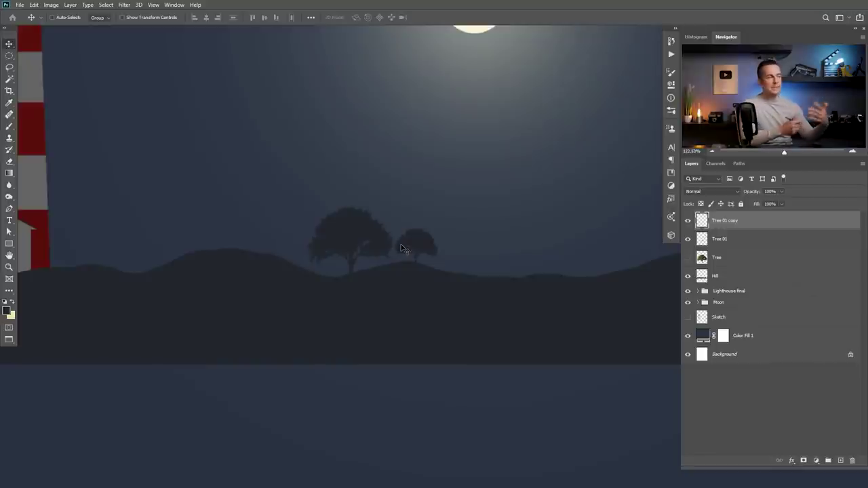
Duplicate the small tree onto the hill crest between the lighthouse and the larger tree
{"action": "scroll", "coordinate": [418, 254], "scroll_direction": "down", "scroll_amount": 3}
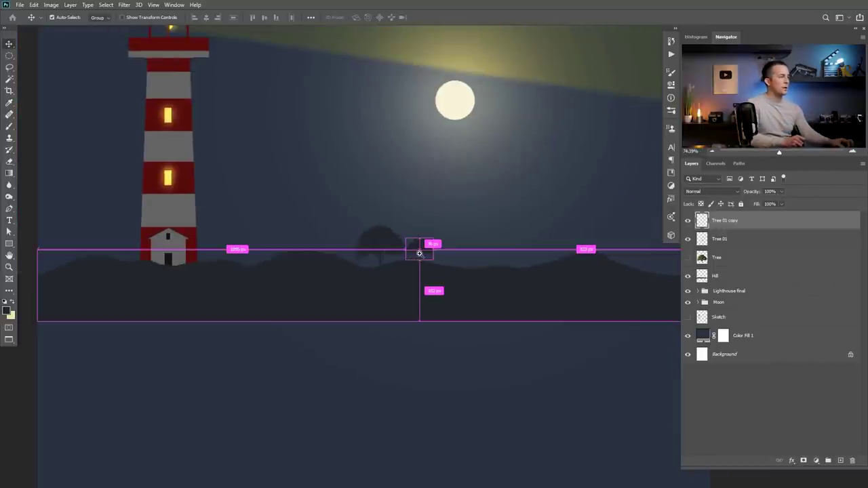
{"action": "left_click_drag", "start_coordinate": [419, 254], "coordinate": [320, 244]}
{"action": "scroll", "coordinate": [339, 252], "scroll_direction": "up", "scroll_amount": 4}
Start Puppet Warp on the newest tree copy with an 8 px expansion and pin its trunk
{"action": "left_click", "coordinate": [51, 5]}
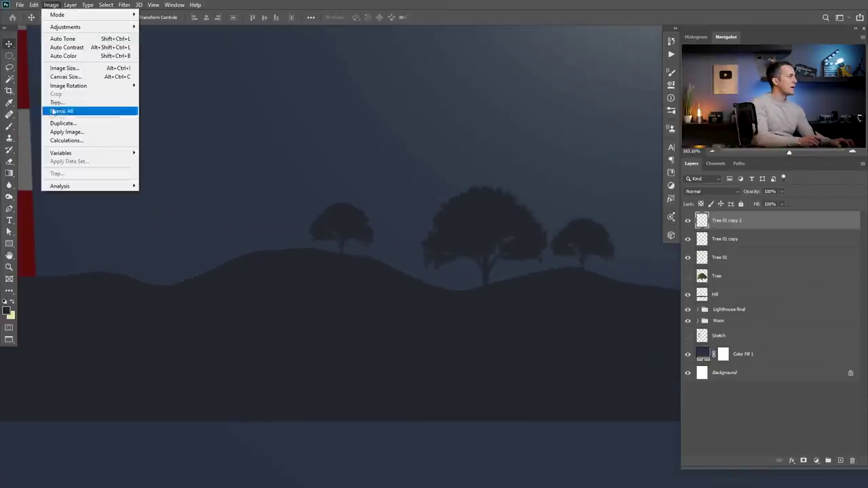
{"action": "left_click", "coordinate": [33, 5]}
{"action": "left_click", "coordinate": [65, 178]}
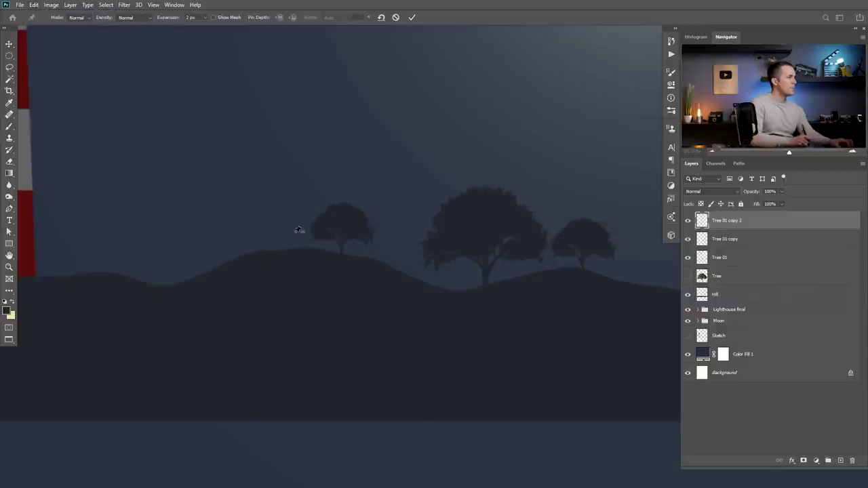
{"action": "scroll", "coordinate": [332, 240], "scroll_direction": "up", "scroll_amount": 3}
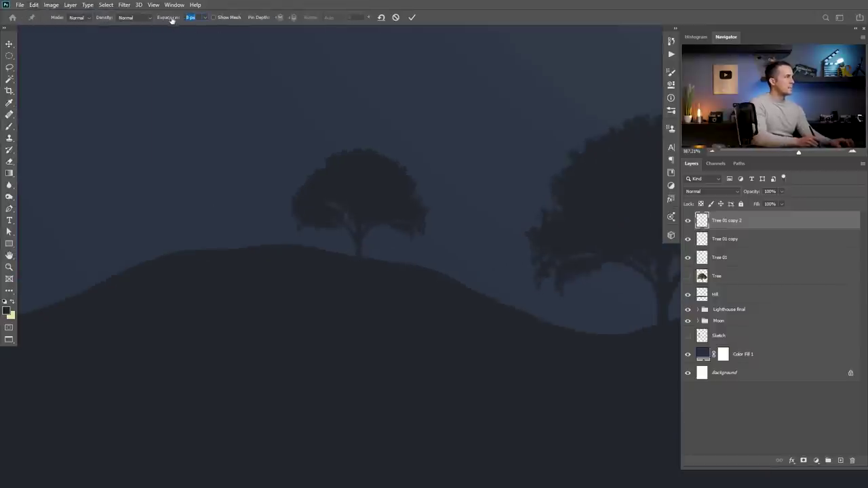
{"action": "left_click", "coordinate": [358, 242]}
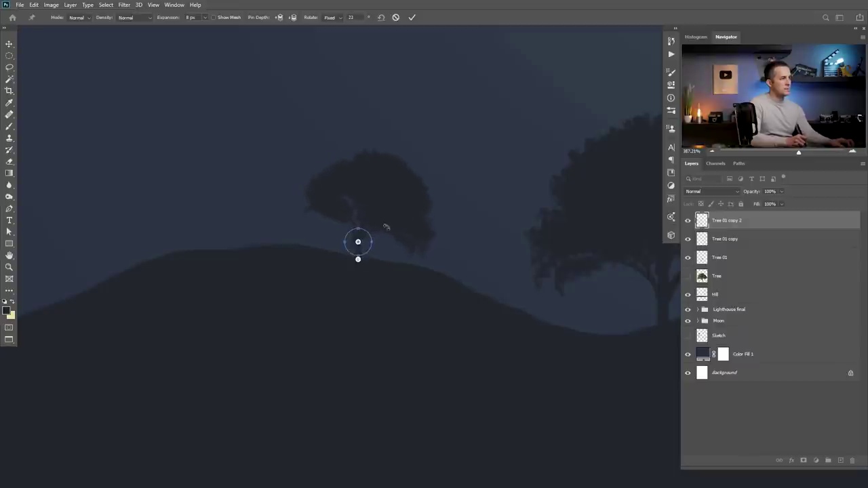
Pull the crown of the tree copy inward with several warp pins to give it a narrower, different shape, and apply the warp
{"action": "mouse_move", "coordinate": [421, 221]}
{"action": "left_mouse_down"}
{"action": "mouse_move", "coordinate": [416, 202]}
{"action": "mouse_move", "coordinate": [412, 217]}
{"action": "left_mouse_up"}
{"action": "left_click_drag", "start_coordinate": [319, 181], "coordinate": [346, 186]}
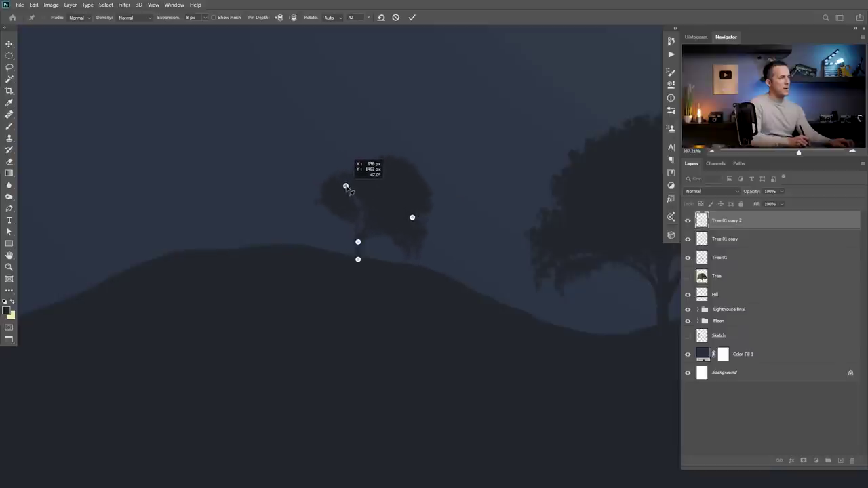
{"action": "left_click", "coordinate": [406, 181]}
{"action": "left_click_drag", "start_coordinate": [405, 181], "coordinate": [403, 184]}
{"action": "left_click", "coordinate": [382, 171]}
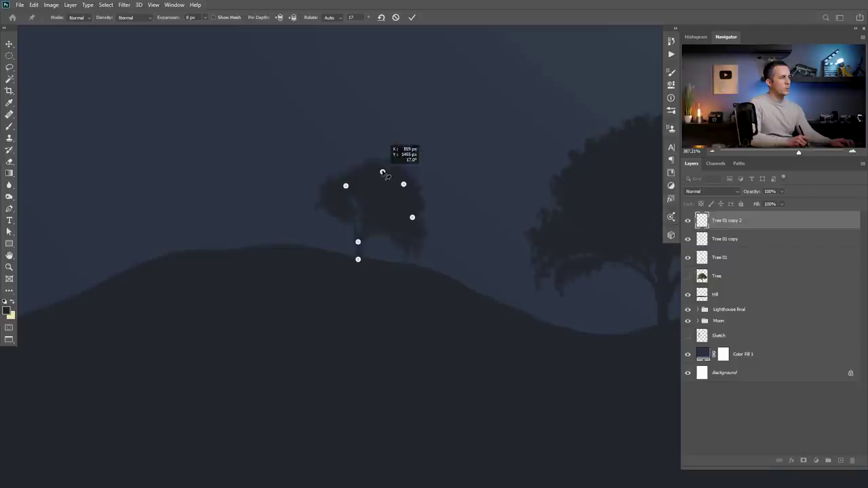
{"action": "left_click_drag", "start_coordinate": [415, 240], "coordinate": [407, 234]}
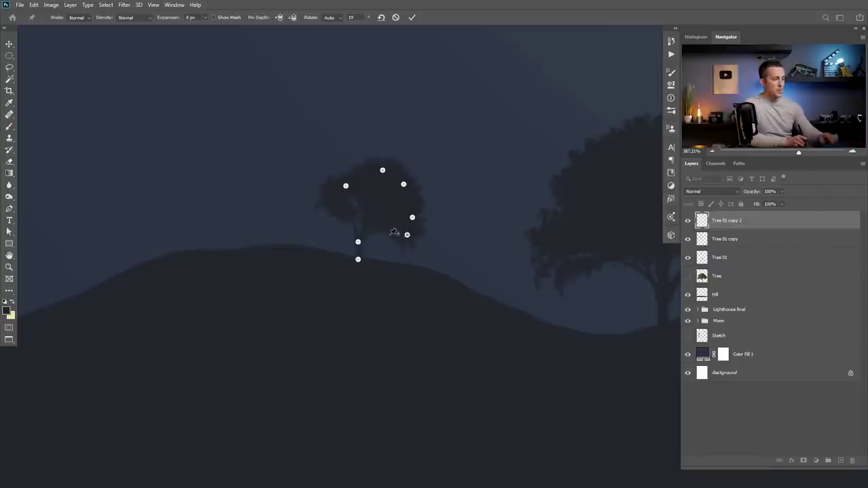
{"action": "key", "text": "Return"}
Reposition the warped tree on the hill crest and transform it to a slightly adjusted size
{"action": "mouse_move", "coordinate": [383, 234]}
{"action": "left_mouse_down"}
{"action": "mouse_move", "coordinate": [342, 247]}
{"action": "mouse_move", "coordinate": [396, 244]}
{"action": "left_mouse_up"}
{"action": "key", "text": "ctrl+t"}
{"action": "left_click_drag", "start_coordinate": [410, 202], "coordinate": [404, 197]}
{"action": "key", "text": "Return"}
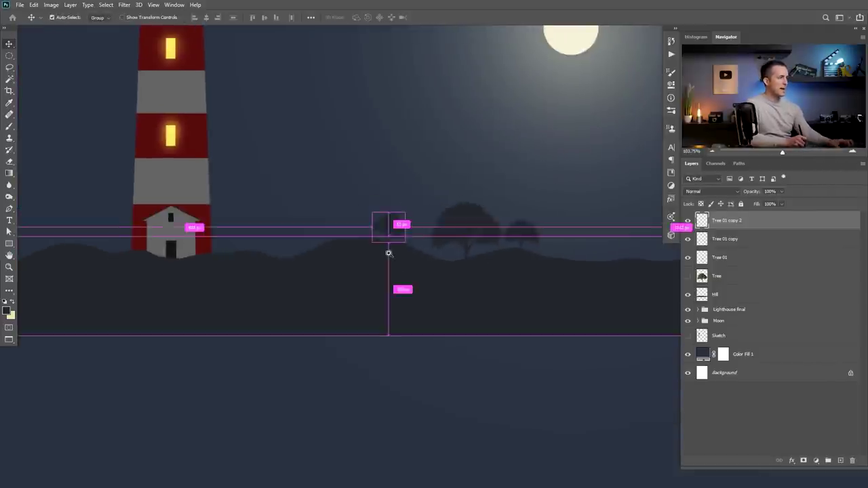
{"action": "left_click_drag", "start_coordinate": [421, 255], "coordinate": [323, 278]}
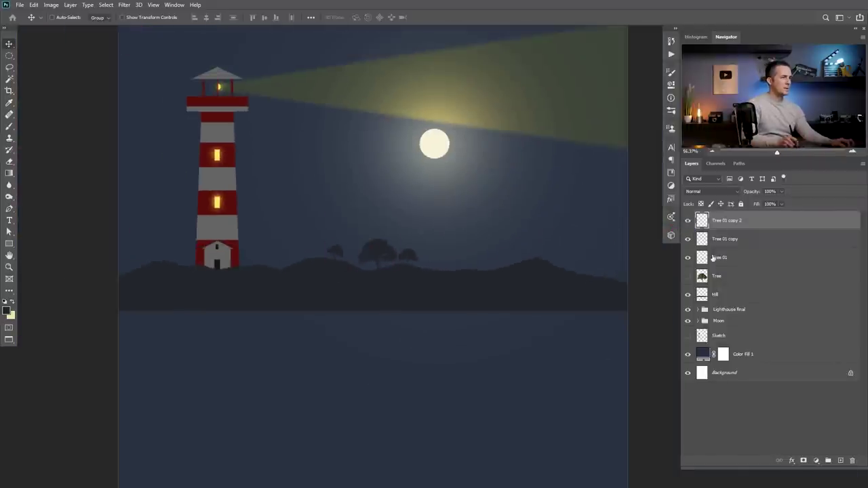
Duplicate Tree 01 to the hill left of the lighthouse, scale the copy to about 90%, flip it horizontally, and seat it on the ground
{"action": "left_click", "coordinate": [712, 258]}
{"action": "left_click_drag", "start_coordinate": [381, 252], "coordinate": [157, 245]}
{"action": "key", "text": "ctrl+t"}
{"action": "right_click", "coordinate": [157, 250]}
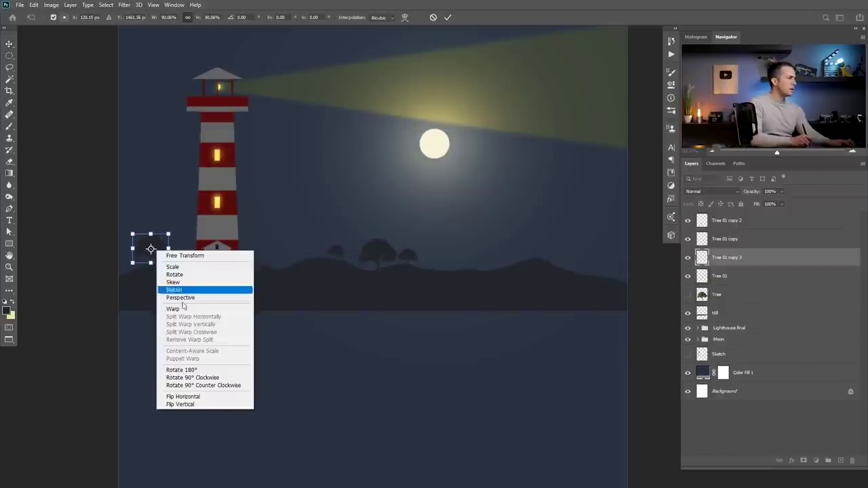
{"action": "left_click", "coordinate": [189, 396]}
{"action": "key", "text": "Return"}
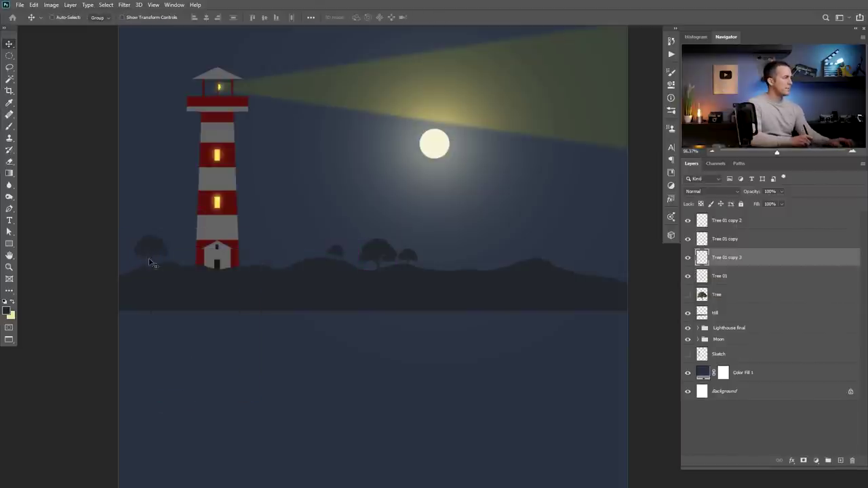
{"action": "left_click_drag", "start_coordinate": [147, 252], "coordinate": [153, 253]}
Duplicate the small tree right of the middle group to just left of the lighthouse and scale the copy to about 75%
{"action": "left_click", "coordinate": [404, 258], "text": "ctrl"}
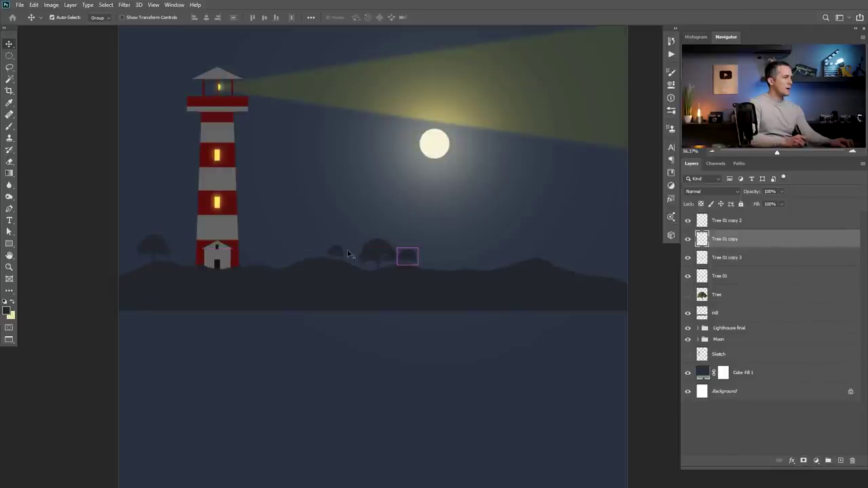
{"action": "left_click", "coordinate": [338, 251], "text": "ctrl"}
{"action": "left_click", "coordinate": [407, 257], "text": "ctrl"}
{"action": "left_click_drag", "start_coordinate": [409, 258], "coordinate": [180, 257]}
{"action": "key", "text": "ctrl+t"}
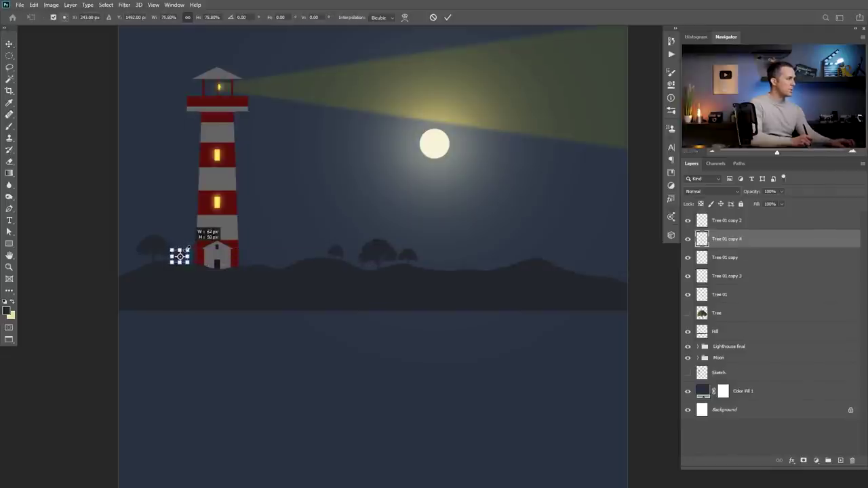
{"action": "key", "text": "Return"}
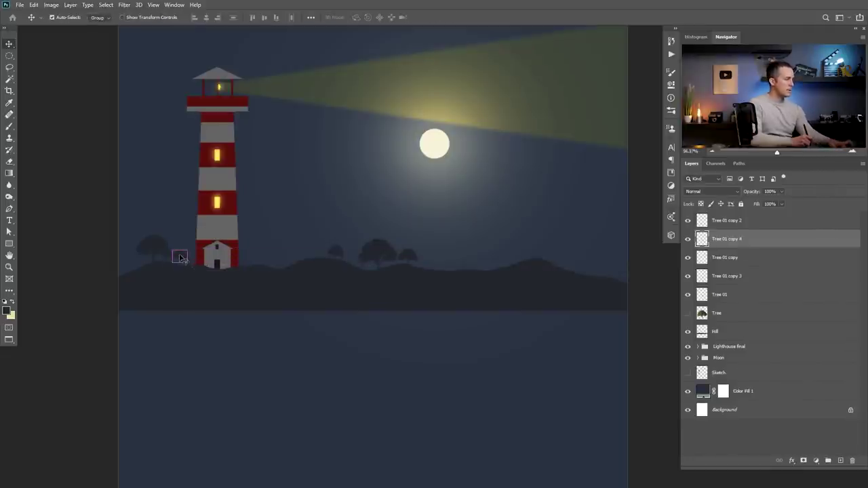
Flip the small tree beside the lighthouse horizontally
{"action": "key", "text": "ctrl+t"}
{"action": "right_click", "coordinate": [179, 257]}
{"action": "left_click", "coordinate": [223, 401]}
{"action": "left_click", "coordinate": [170, 274], "text": "ctrl"}
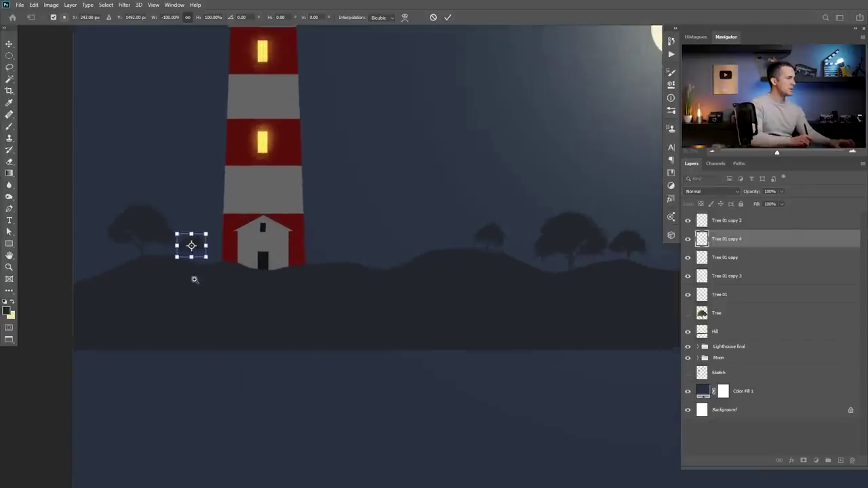
{"action": "key", "text": "Return"}
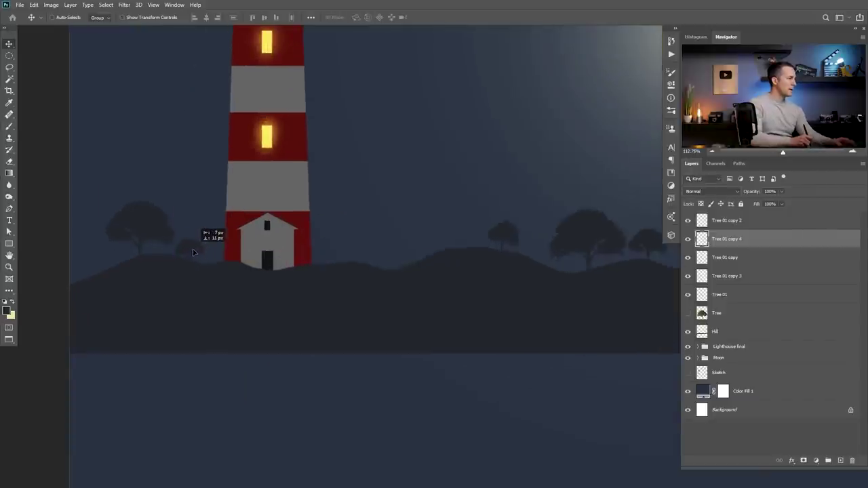
Seat the small flipped tree on the slope just left of the lighthouse
{"action": "left_click_drag", "start_coordinate": [193, 253], "coordinate": [191, 248]}
{"action": "key", "text": "ctrl+t"}
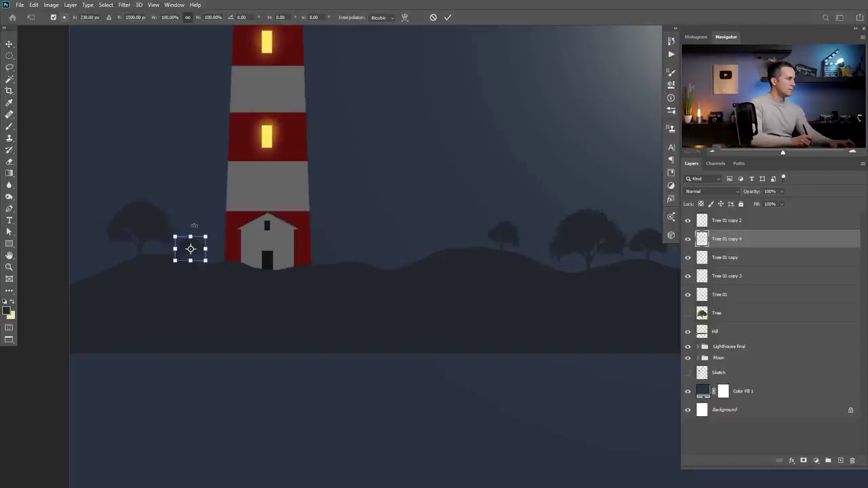
{"action": "key", "text": "Return"}
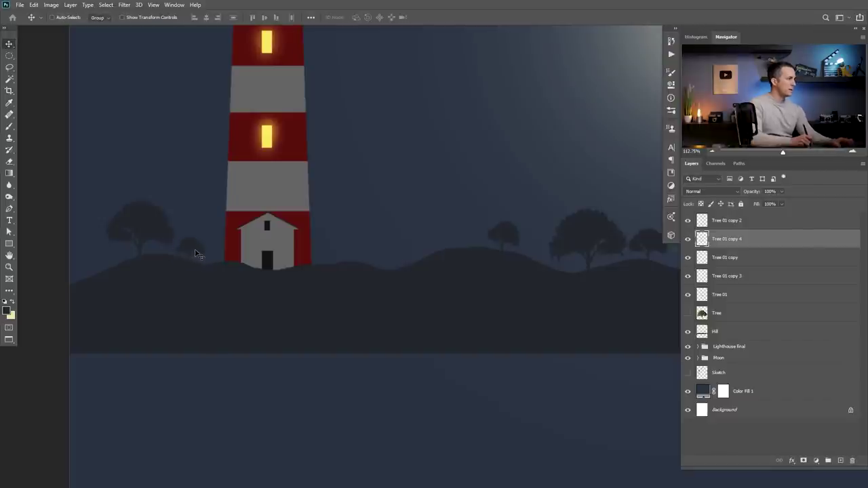
Duplicate the large middle tree onto the rightmost hill crest and distort the copy with a perspective transform of about 11.3° skew
{"action": "left_click_drag", "start_coordinate": [198, 278], "coordinate": [160, 297]}
{"action": "left_click_drag", "start_coordinate": [376, 282], "coordinate": [442, 283]}
{"action": "key", "text": "ctrl+t"}
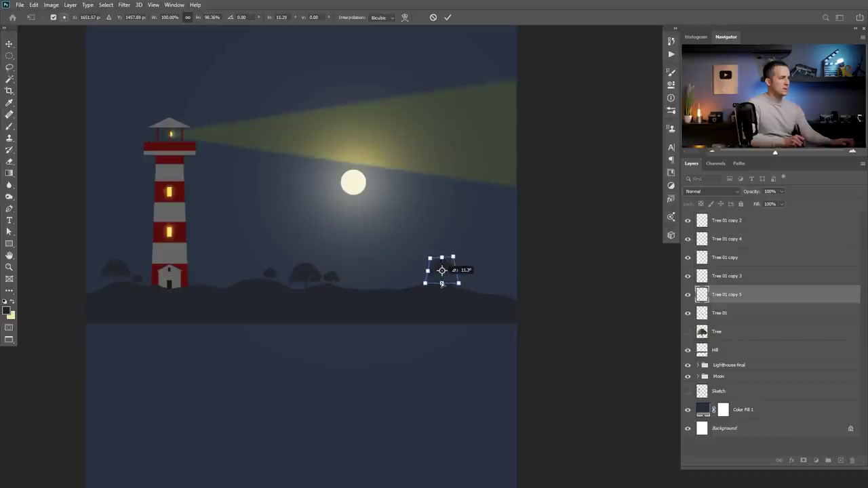
{"action": "key", "text": "Return"}
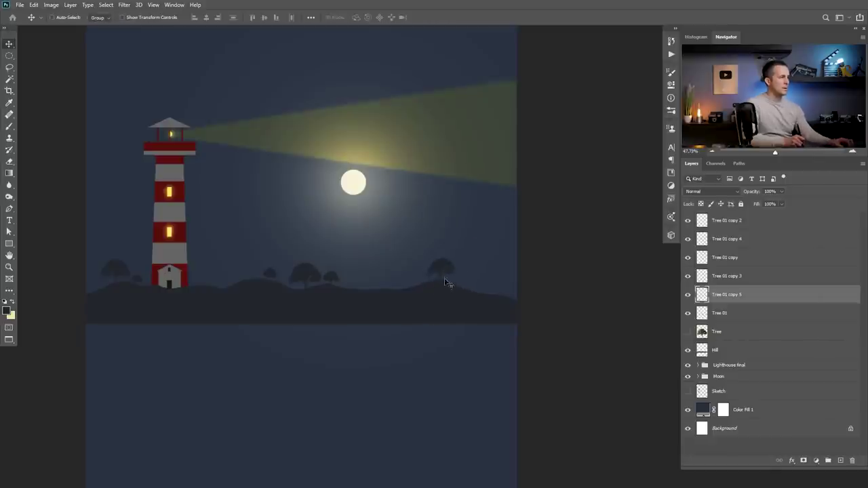
Duplicate a small tree from the middle group to the rightmost hill, flip it horizontally, and place it left of the large tree there
{"action": "left_click_drag", "start_coordinate": [275, 278], "coordinate": [466, 287]}
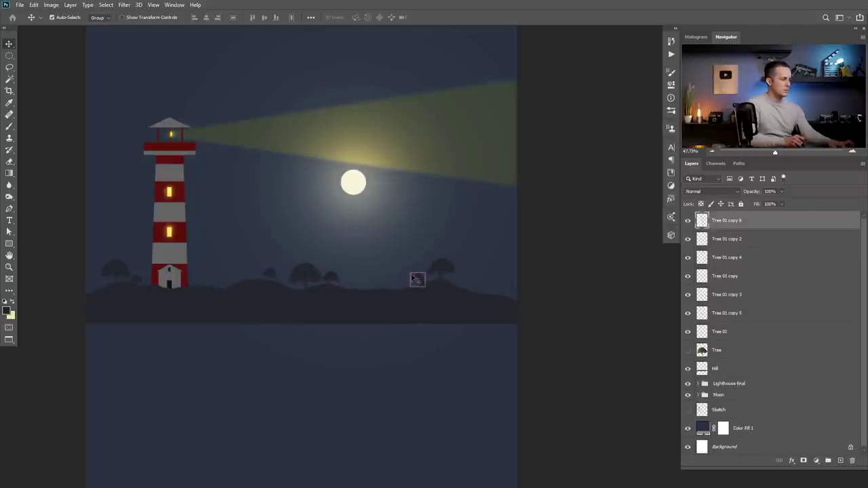
{"action": "key", "text": "ctrl+t"}
{"action": "right_click", "coordinate": [417, 280]}
{"action": "left_click", "coordinate": [448, 427]}
{"action": "key", "text": "Return"}
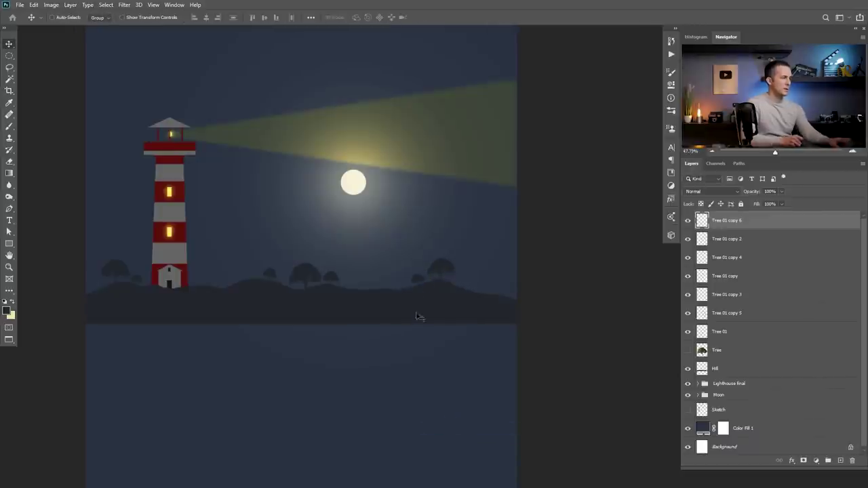
Rotate the small tree on the rightmost hill about -12.3° and seat it on the slope left of the large tree
{"action": "mouse_move", "coordinate": [422, 287]}
{"action": "left_mouse_down"}
{"action": "mouse_move", "coordinate": [446, 295]}
{"action": "mouse_move", "coordinate": [424, 272]}
{"action": "left_mouse_up"}
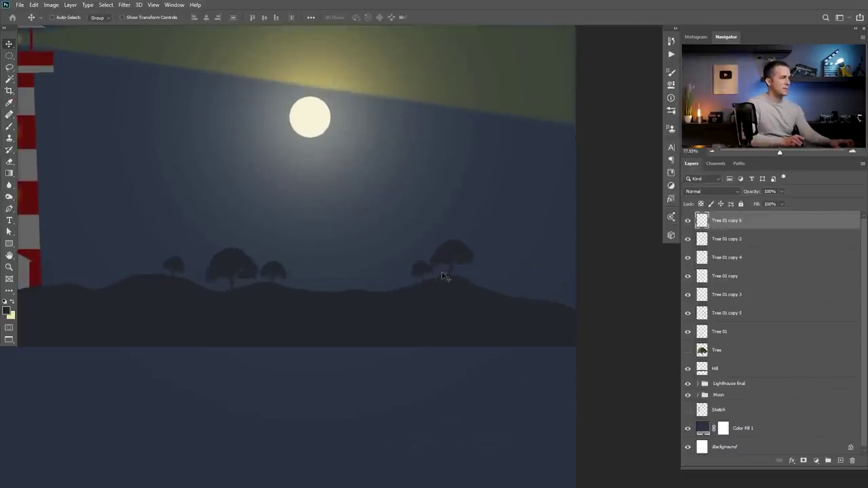
{"action": "key", "text": "ctrl+t"}
{"action": "left_click_drag", "start_coordinate": [413, 234], "coordinate": [397, 239]}
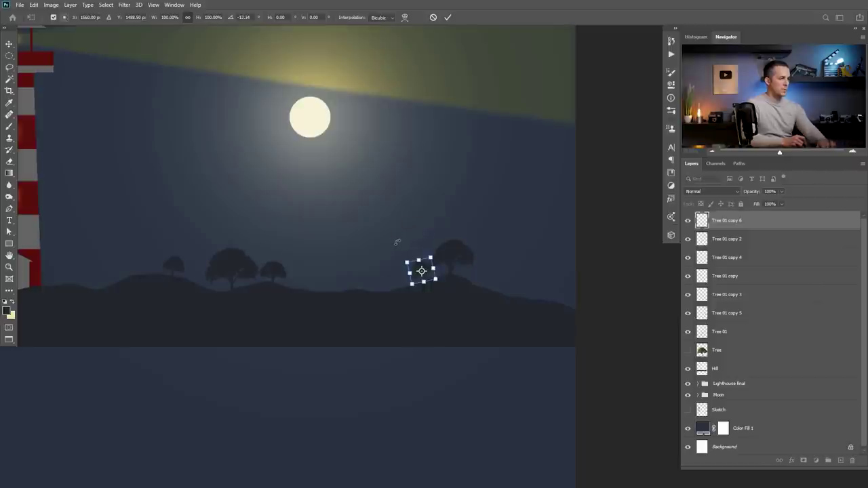
{"action": "key", "text": "Return"}
{"action": "left_click_drag", "start_coordinate": [425, 278], "coordinate": [421, 276]}
{"action": "left_click_drag", "start_coordinate": [419, 278], "coordinate": [407, 291]}
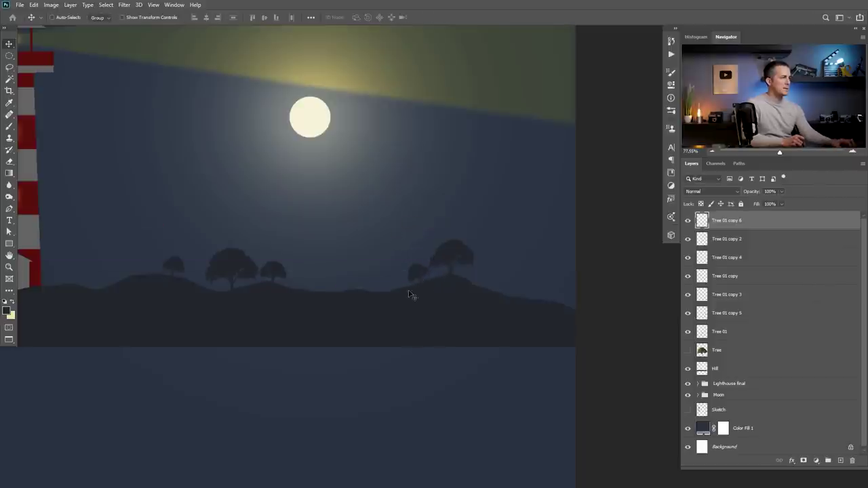
Group all the tree layers, including the hidden Tree layer, and name the group Trees
{"action": "key", "text": "ctrl+0"}
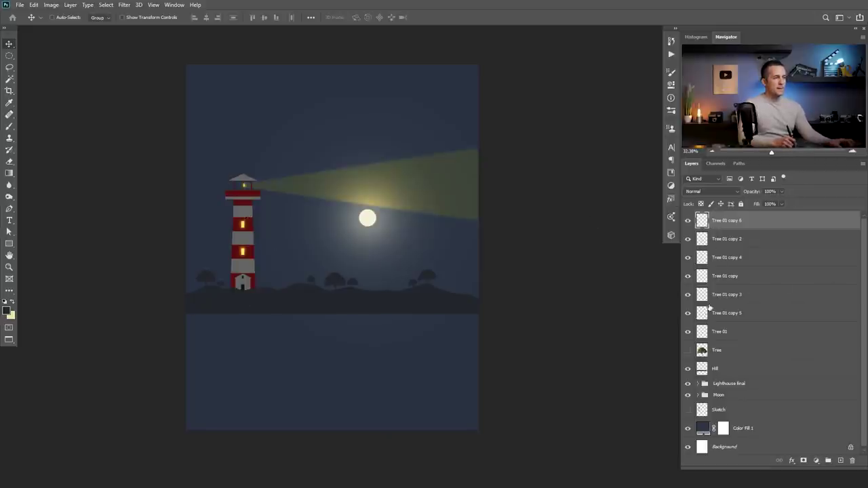
{"action": "left_click", "coordinate": [707, 348], "text": "shift"}
{"action": "key", "text": "ctrl+g"}
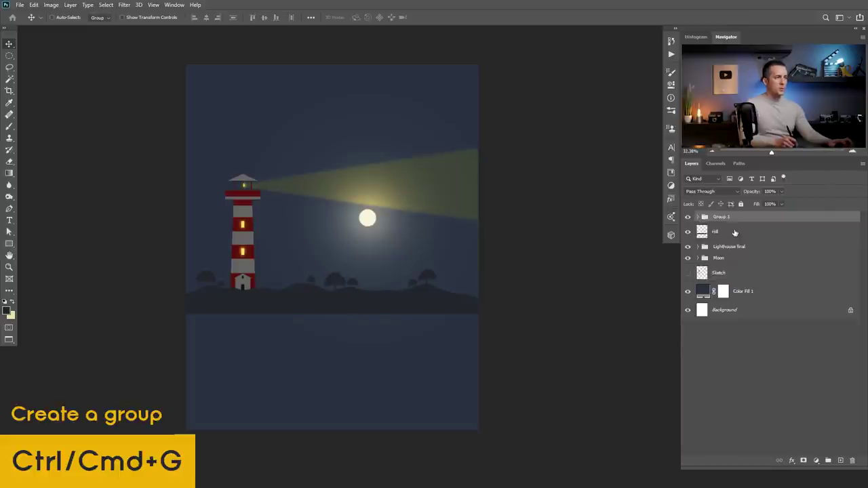
{"action": "double_click", "coordinate": [722, 216]}
{"action": "type", "text": "T"}
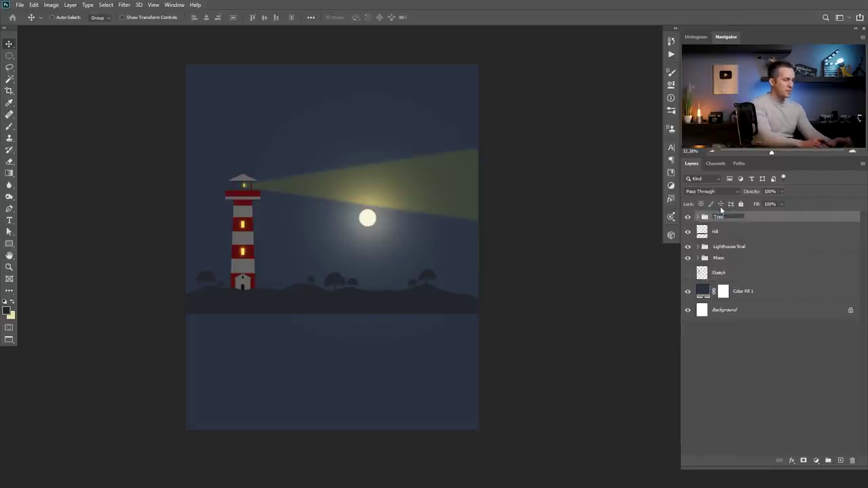
{"action": "type", "text": "rees"}
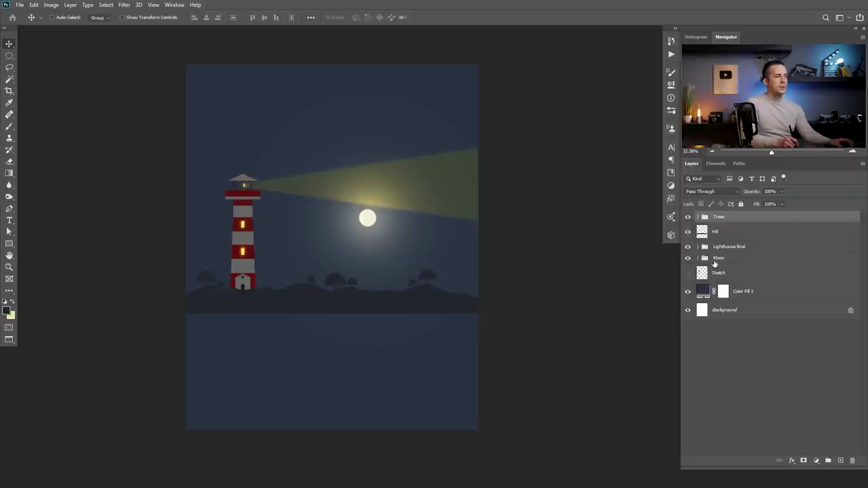
Expand the Lighthouse final group and compare the lighthouse with and without the Exposure 1 adjustment
{"action": "left_click", "coordinate": [698, 247]}
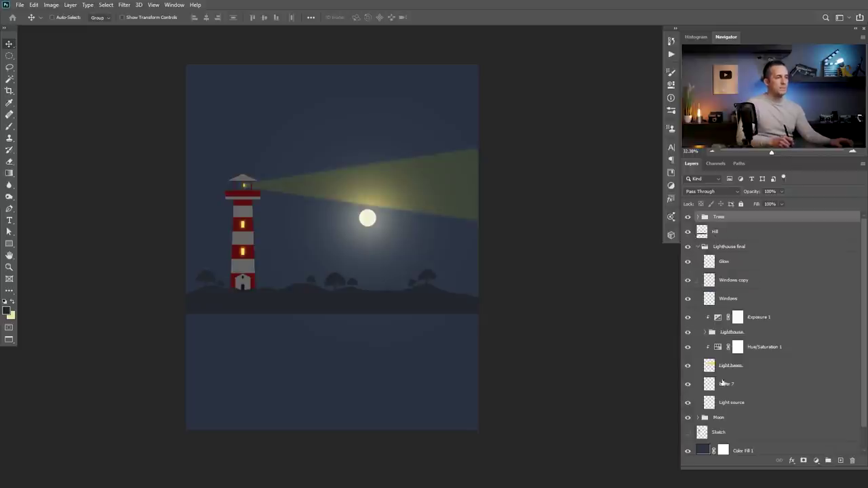
{"action": "scroll", "coordinate": [862, 326], "scroll_direction": "down", "scroll_amount": 2}
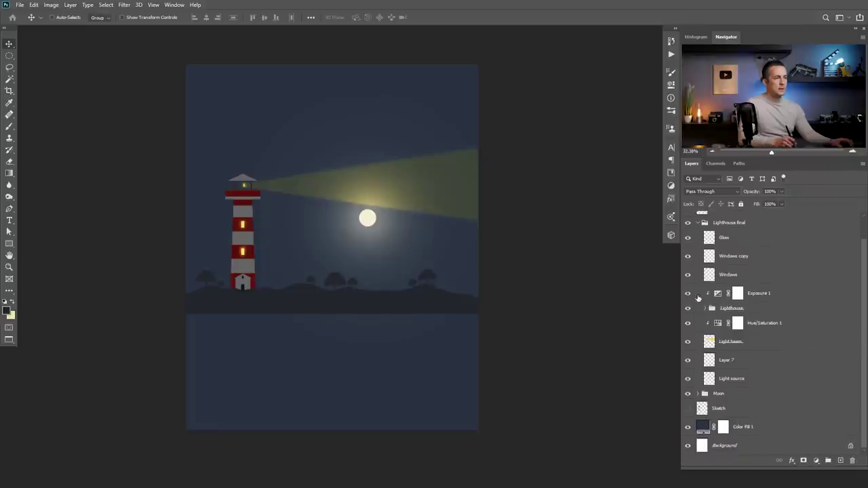
{"action": "left_click", "coordinate": [689, 293]}
{"action": "left_click", "coordinate": [689, 292]}
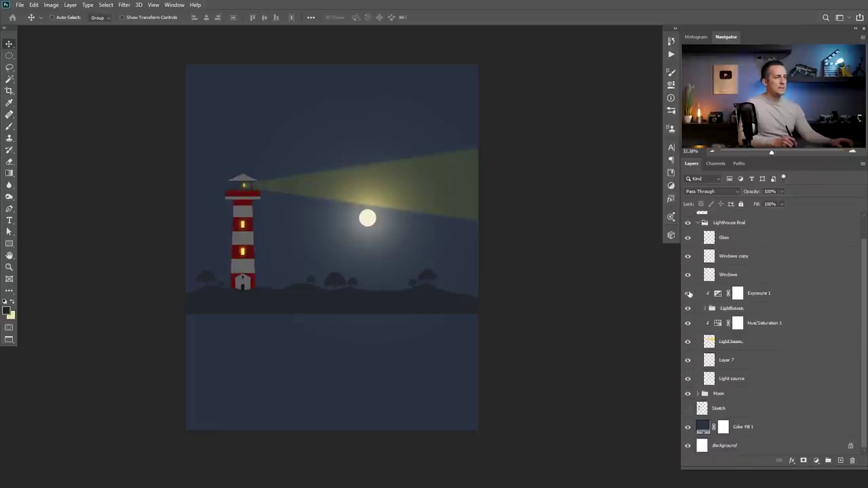
{"action": "left_click", "coordinate": [689, 293]}
{"action": "left_click", "coordinate": [689, 292]}
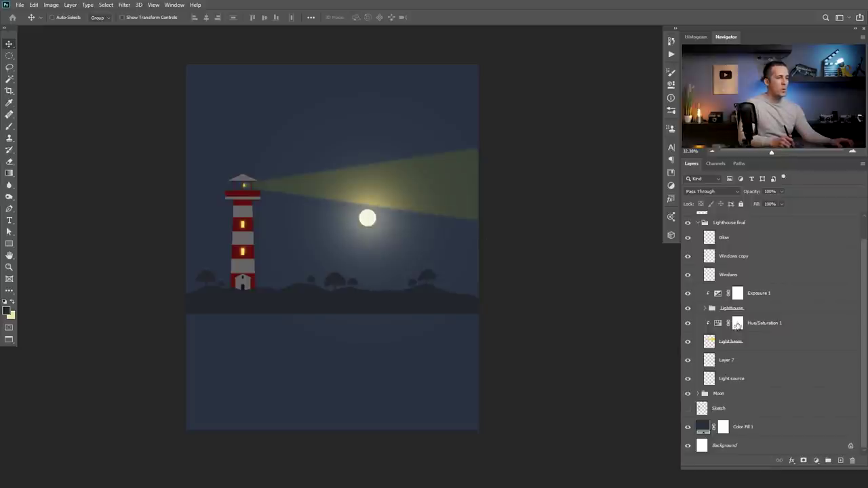
Target the Exposure 1 layer mask, recheck the adjustment's effect, and open the Brush tool's settings over the lighthouse
{"action": "left_click", "coordinate": [737, 294]}
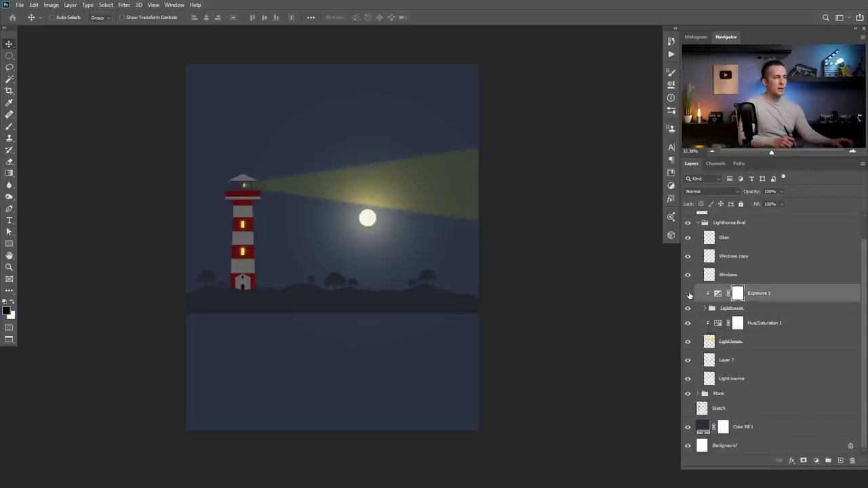
{"action": "left_click", "coordinate": [688, 294]}
{"action": "left_click", "coordinate": [688, 294]}
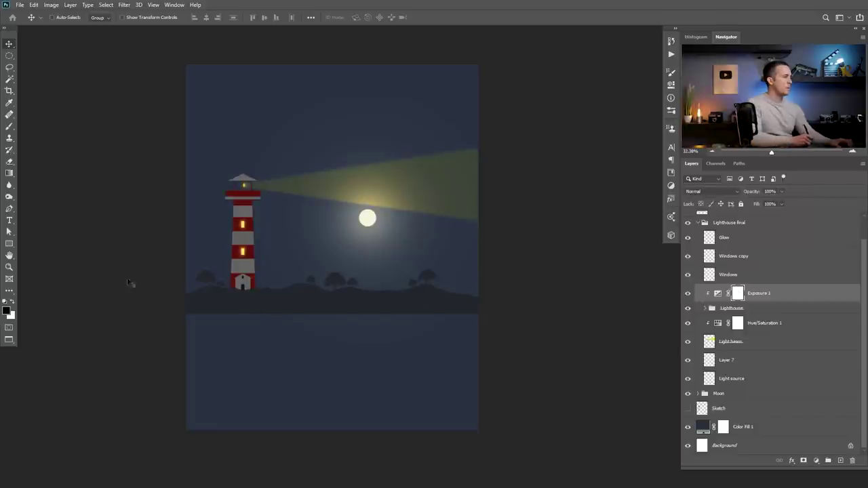
{"action": "scroll", "coordinate": [254, 220], "scroll_direction": "up", "scroll_amount": 5}
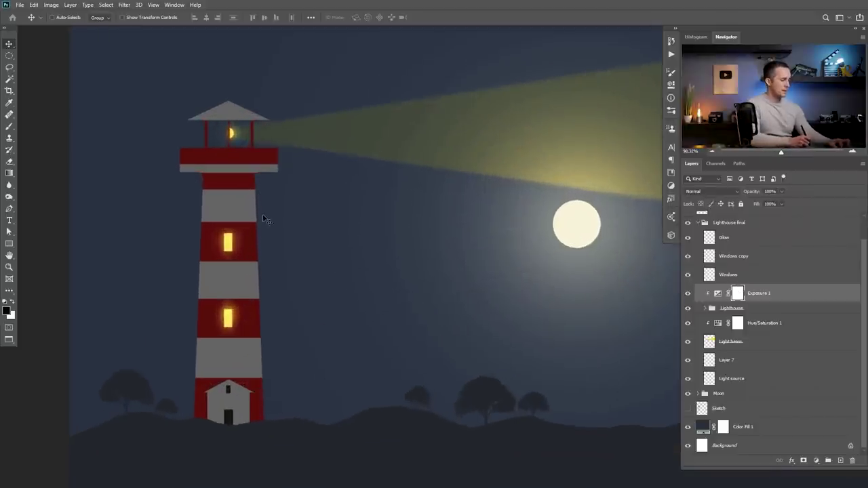
{"action": "key", "text": "b"}
{"action": "right_click", "coordinate": [267, 216]}
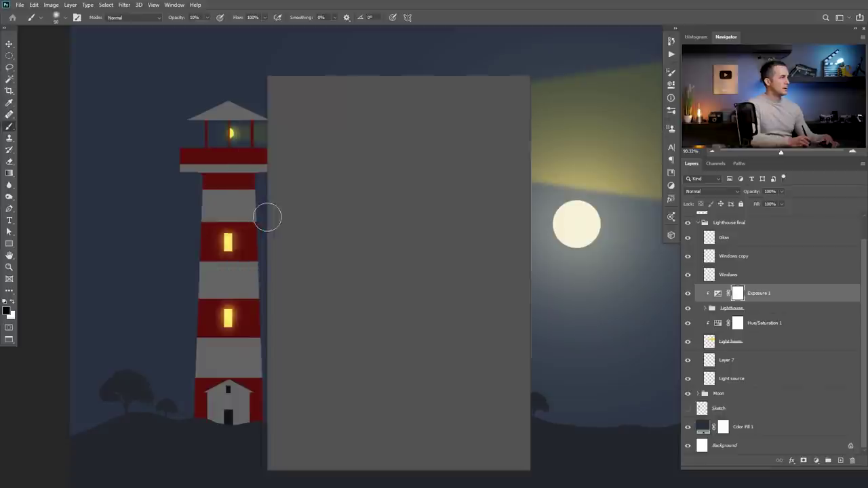
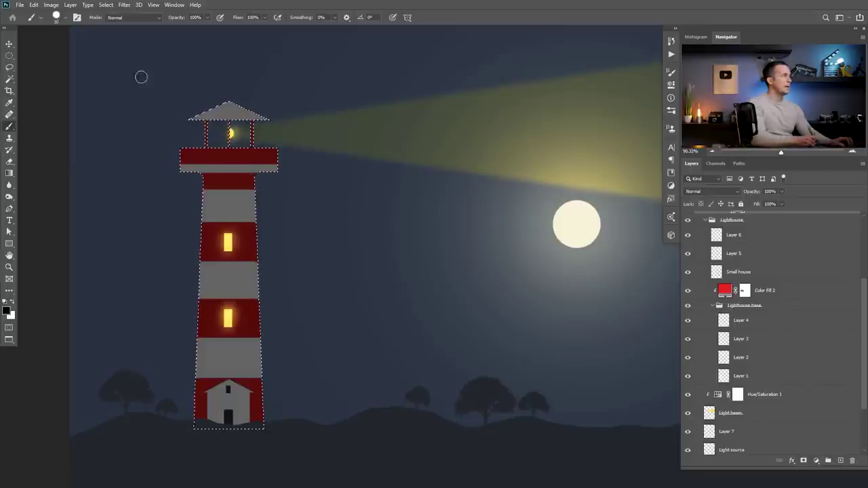
Contract the lighthouse selection and feather its edge by 3 pixels
{"action": "left_click", "coordinate": [105, 5]}
{"action": "mouse_move", "coordinate": [136, 130]}
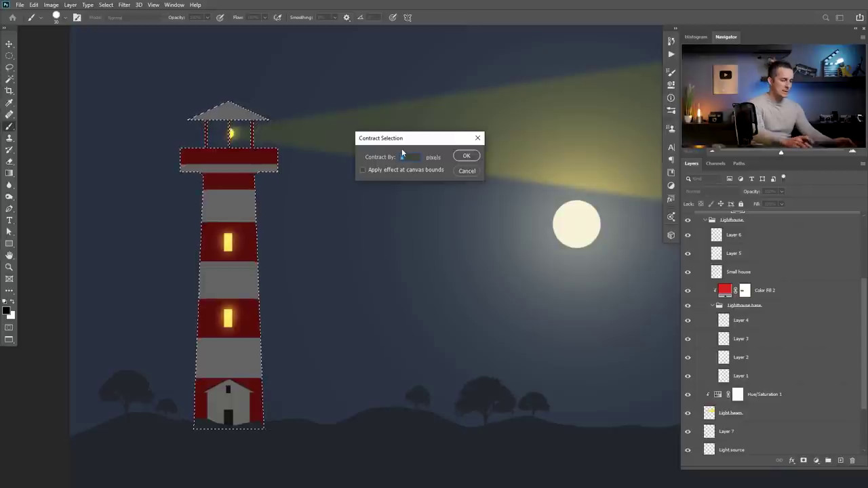
{"action": "key", "text": "Return"}
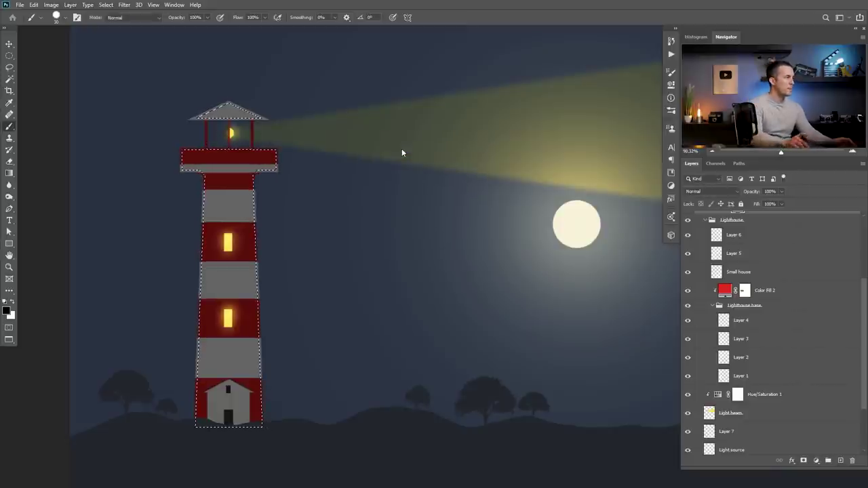
{"action": "scroll", "coordinate": [273, 225], "scroll_direction": "up", "scroll_amount": 5}
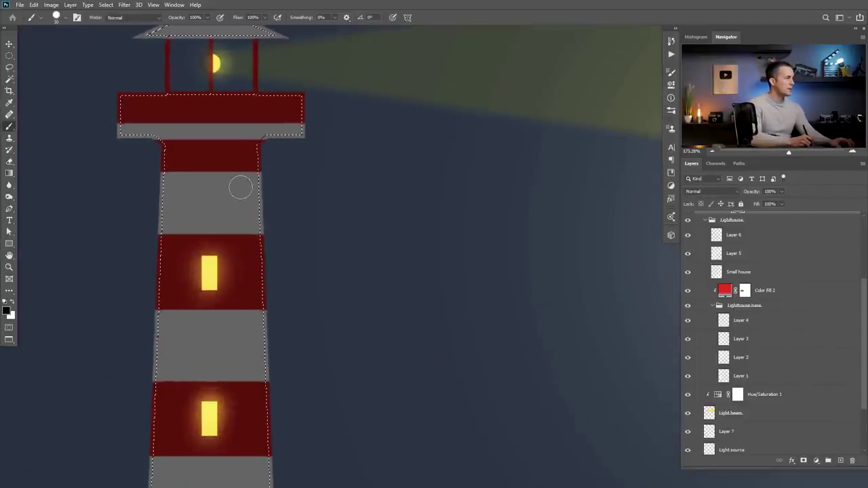
{"action": "left_click", "coordinate": [126, 4]}
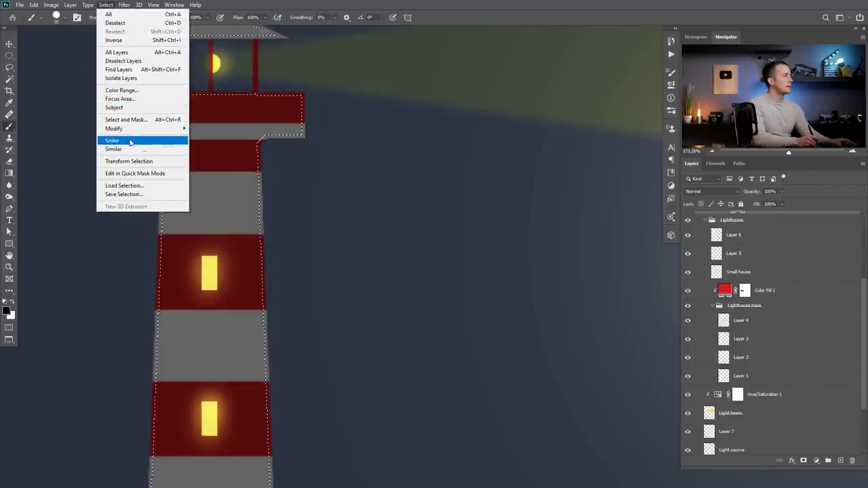
{"action": "mouse_move", "coordinate": [135, 128]}
{"action": "left_click", "coordinate": [213, 164]}
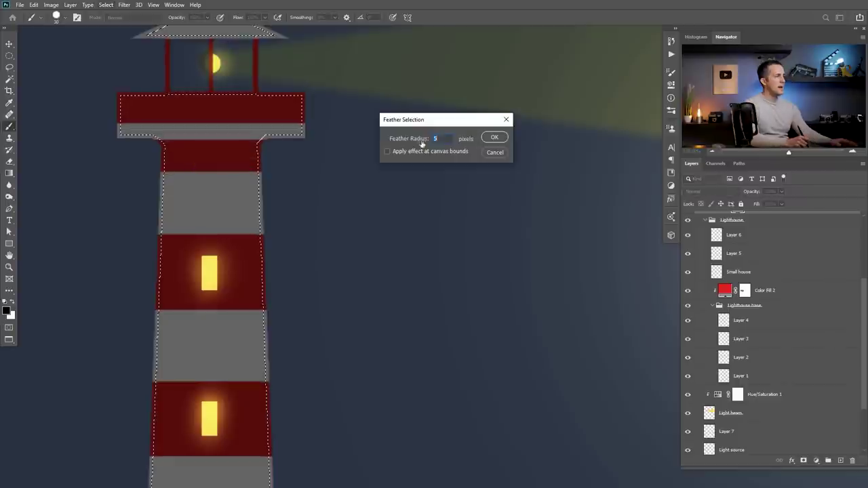
{"action": "type", "text": "3"}
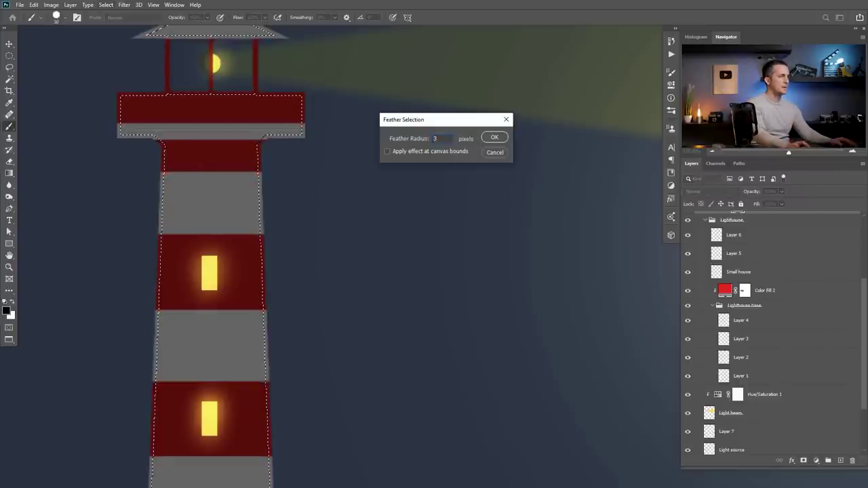
{"action": "key", "text": "Return"}
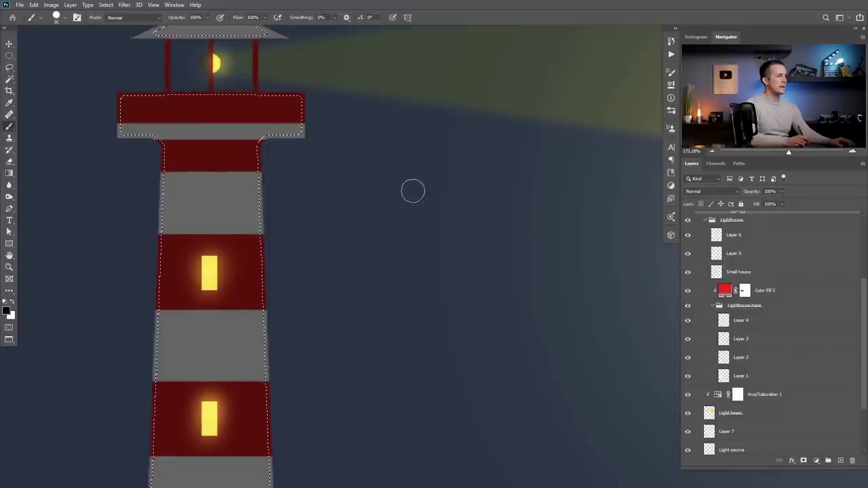
{"action": "scroll", "coordinate": [865, 331], "scroll_direction": "up", "scroll_amount": 3}
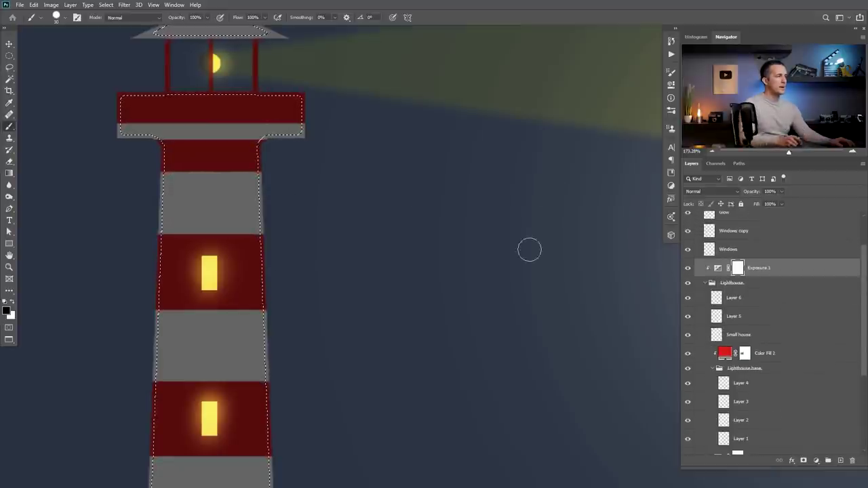
{"action": "mouse_move", "coordinate": [254, 178]}
{"action": "left_mouse_down"}
{"action": "mouse_move", "coordinate": [188, 210]}
{"action": "mouse_move", "coordinate": [250, 136]}
{"action": "mouse_move", "coordinate": [235, 144]}
{"action": "left_mouse_up"}
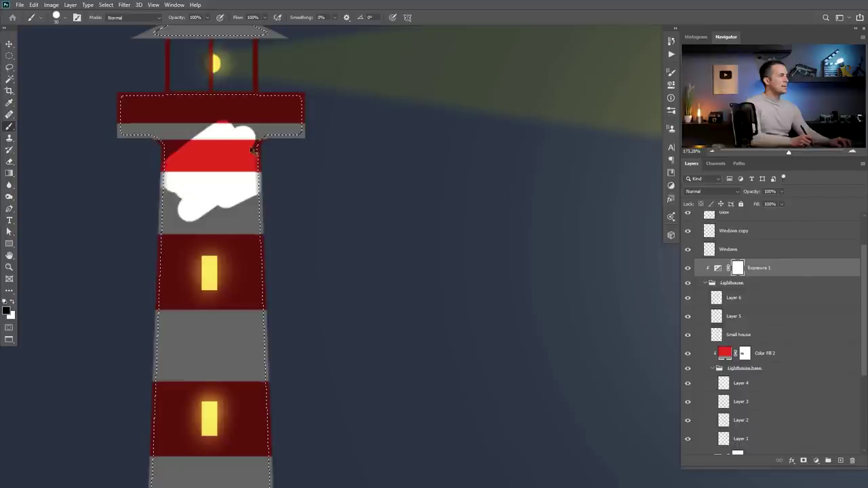
{"action": "key", "text": "ctrl+z"}
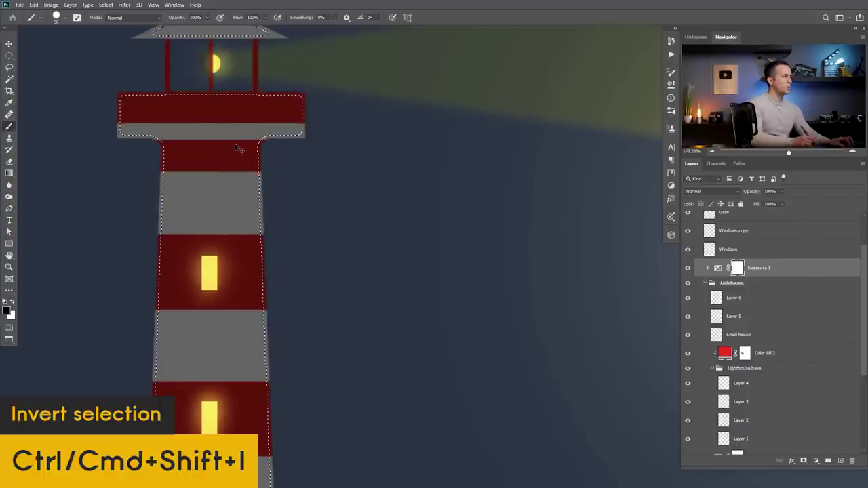
Invert the selection, paint black on the Exposure 1 mask along the moon-facing edges of the tower, gallery and roof, and deselect
{"action": "left_click_drag", "start_coordinate": [261, 157], "coordinate": [265, 186]}
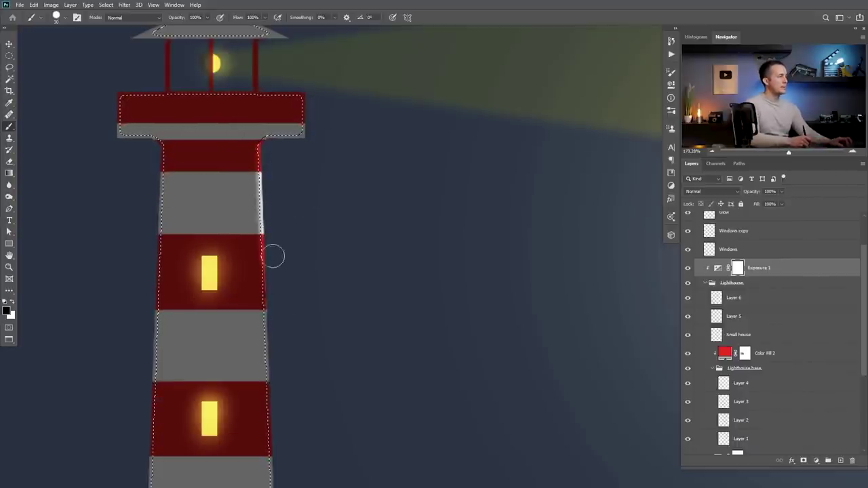
{"action": "left_click_drag", "start_coordinate": [277, 377], "coordinate": [265, 252]}
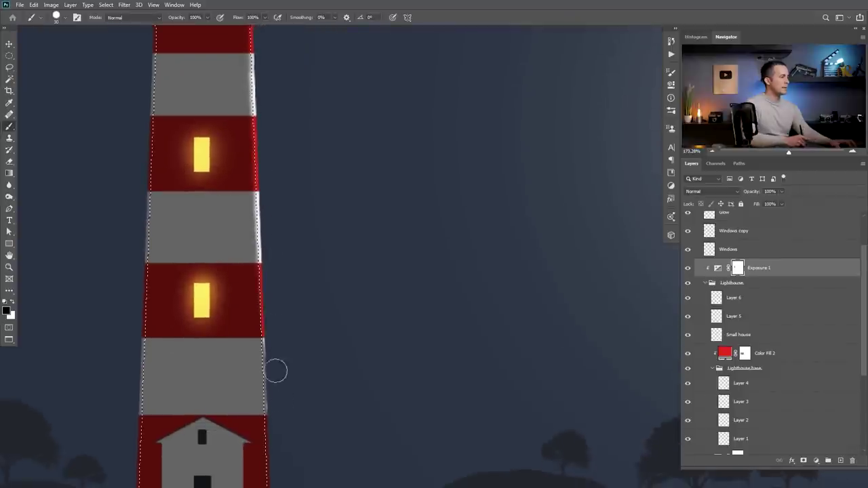
{"action": "scroll", "coordinate": [271, 447], "scroll_direction": "down", "scroll_amount": 3}
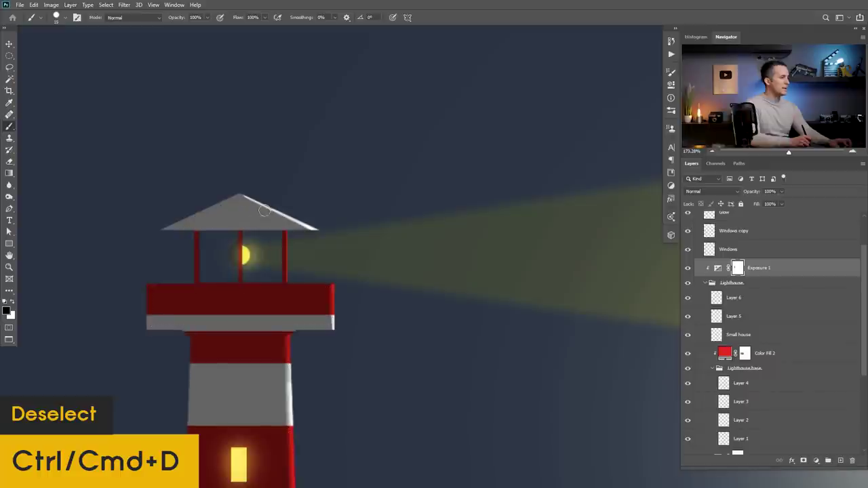
{"action": "scroll", "coordinate": [272, 210], "scroll_direction": "down", "scroll_amount": 3}
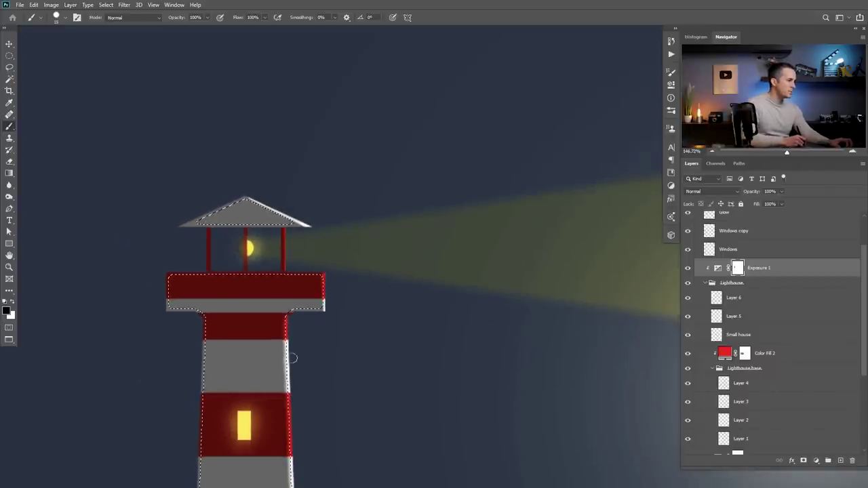
{"action": "scroll", "coordinate": [293, 358], "scroll_direction": "down", "scroll_amount": 5}
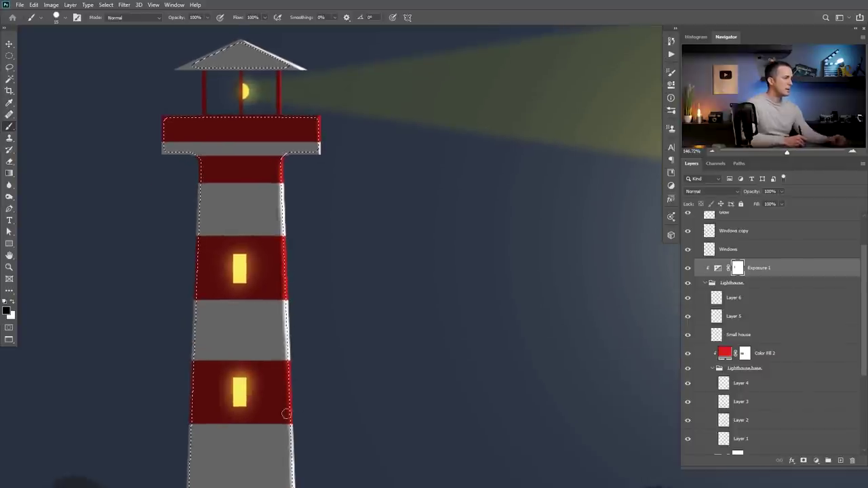
{"action": "scroll", "coordinate": [299, 331], "scroll_direction": "down", "scroll_amount": 4}
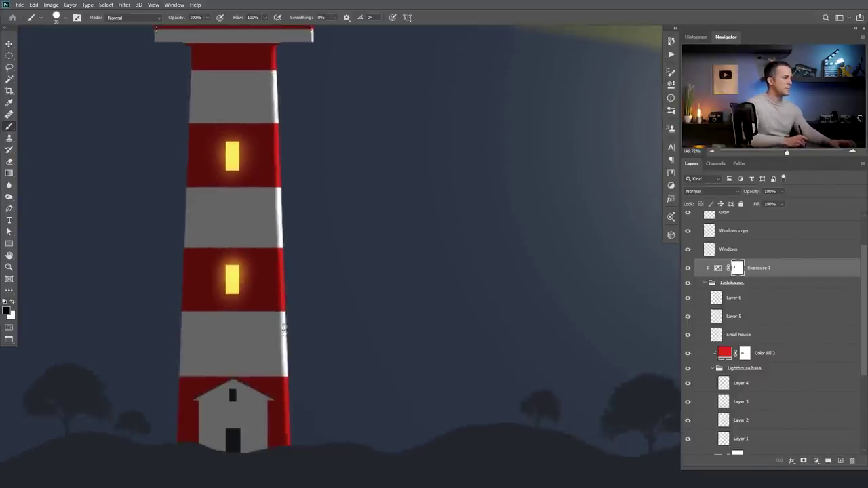
{"action": "scroll", "coordinate": [274, 215], "scroll_direction": "up", "scroll_amount": 5}
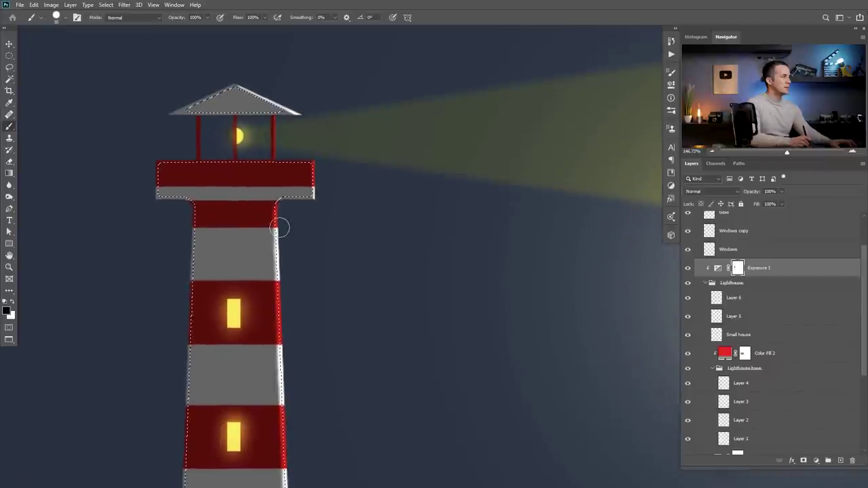
{"action": "key", "text": "ctrl+d"}
With a smaller brush, paint white on the Exposure 1 mask to thin the highlight on the gallery's moon-facing edge
{"action": "left_click_drag", "start_coordinate": [250, 107], "coordinate": [280, 234]}
{"action": "left_click_drag", "start_coordinate": [277, 218], "coordinate": [308, 219]}
{"action": "key", "text": "bracketleft"}
{"action": "key", "text": "bracketleft"}
{"action": "key", "text": "x"}
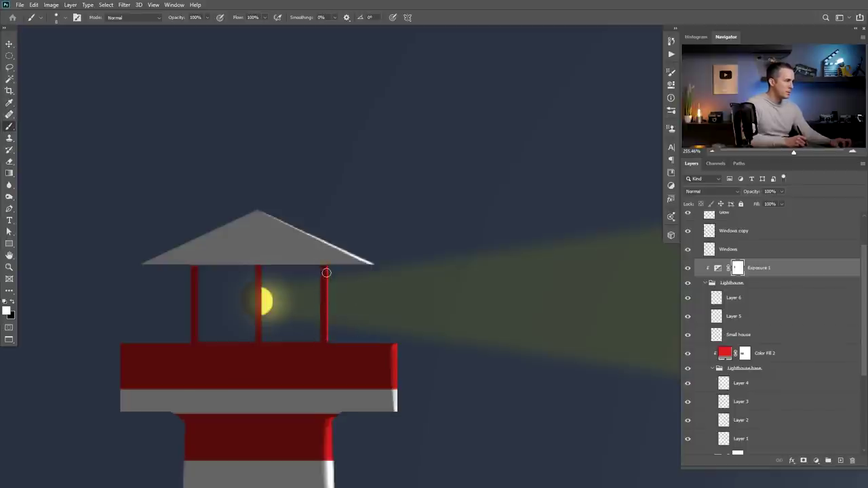
{"action": "left_click_drag", "start_coordinate": [390, 342], "coordinate": [391, 463]}
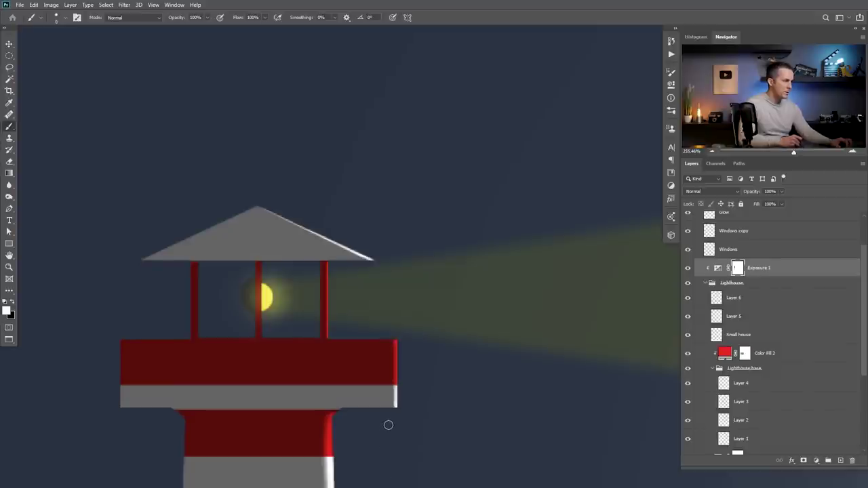
{"action": "scroll", "coordinate": [400, 386], "scroll_direction": "down", "scroll_amount": 3}
{"action": "scroll", "coordinate": [389, 398], "scroll_direction": "up", "scroll_amount": 2}
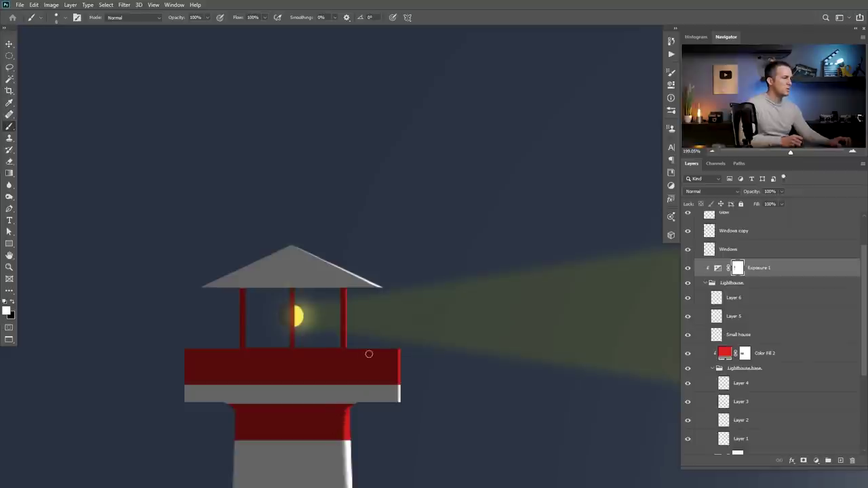
Switch to the Soft Round brush and enlarge it to 15 px for the highlight on the tower just below the gallery
{"action": "right_click", "coordinate": [374, 321]}
{"action": "left_click", "coordinate": [424, 177]}
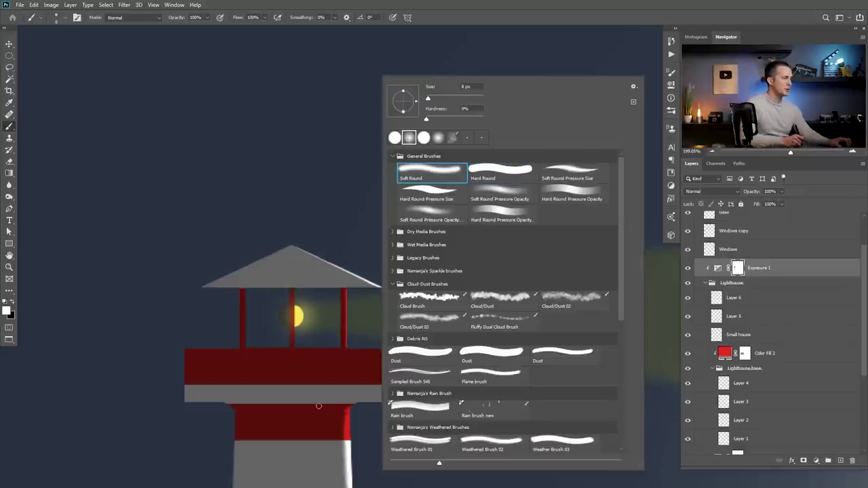
{"action": "left_click", "coordinate": [338, 401]}
{"action": "key", "text": "bracketright"}
{"action": "key", "text": "bracketright"}
{"action": "key", "text": "bracketright"}
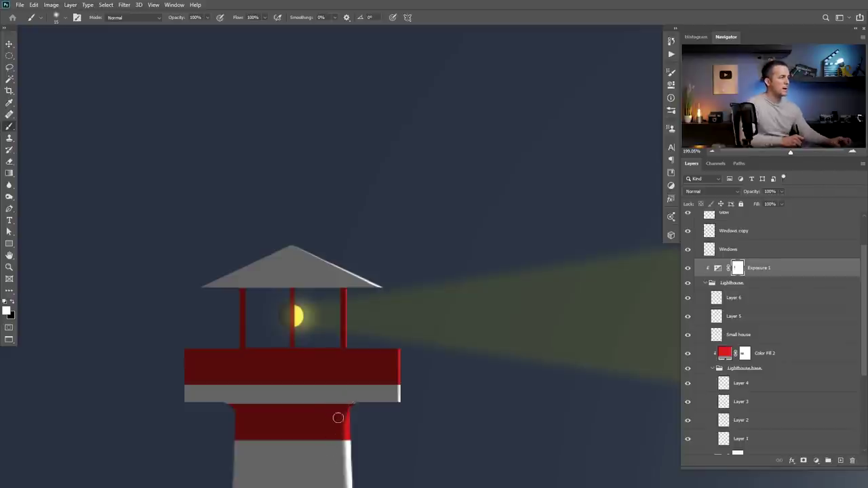
{"action": "scroll", "coordinate": [366, 392], "scroll_direction": "down", "scroll_amount": 10}
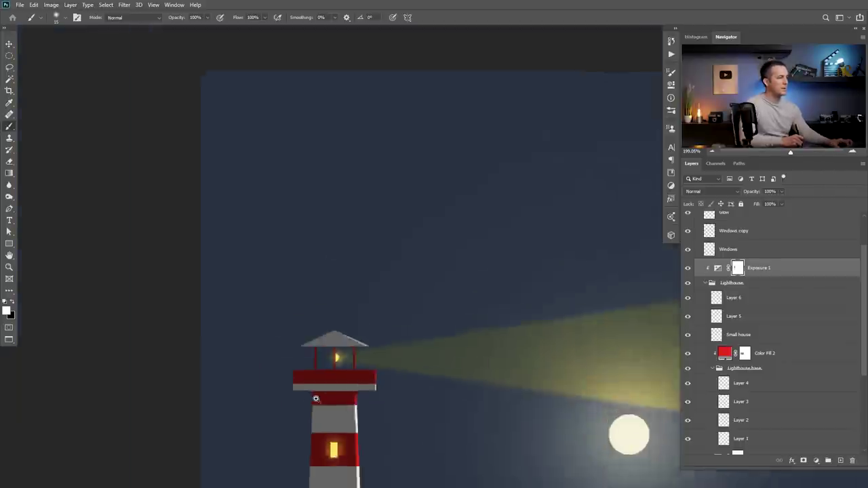
{"action": "left_click_drag", "start_coordinate": [362, 398], "coordinate": [319, 269]}
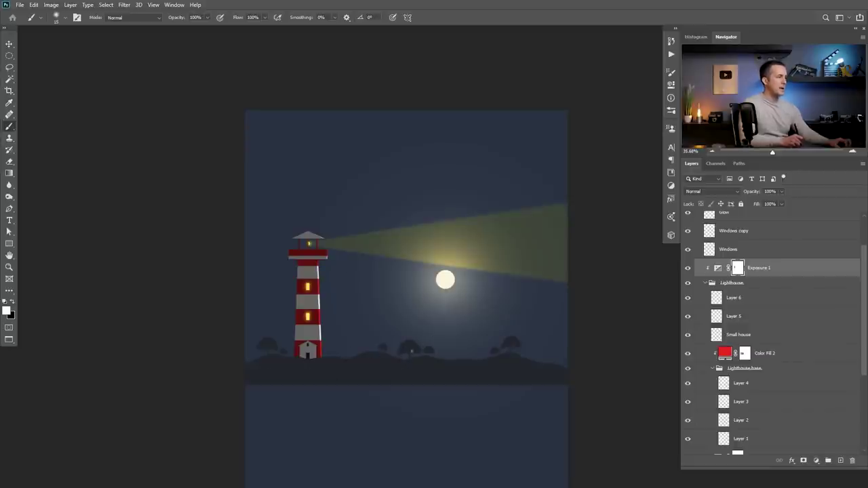
Collapse the Lighthouse final group and add an Exposure adjustment clipped to the Hill layer with exposure raised to +3.71
{"action": "left_click_drag", "start_coordinate": [864, 296], "coordinate": [863, 274]}
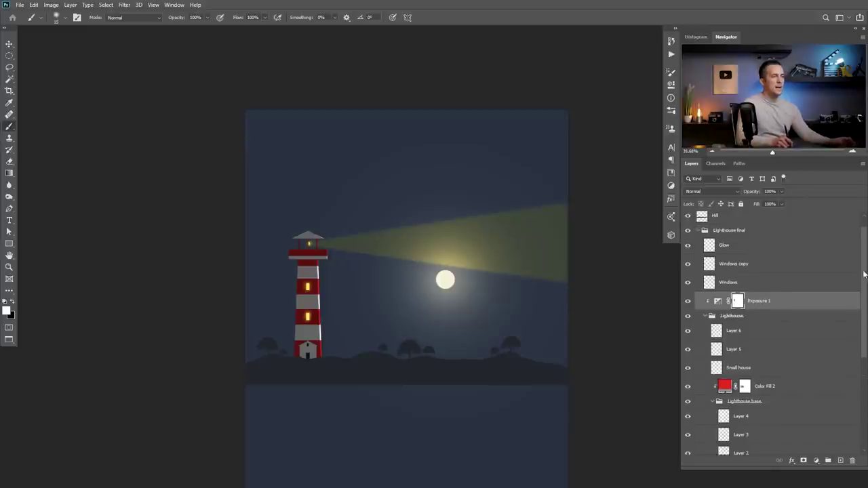
{"action": "left_click", "coordinate": [702, 230]}
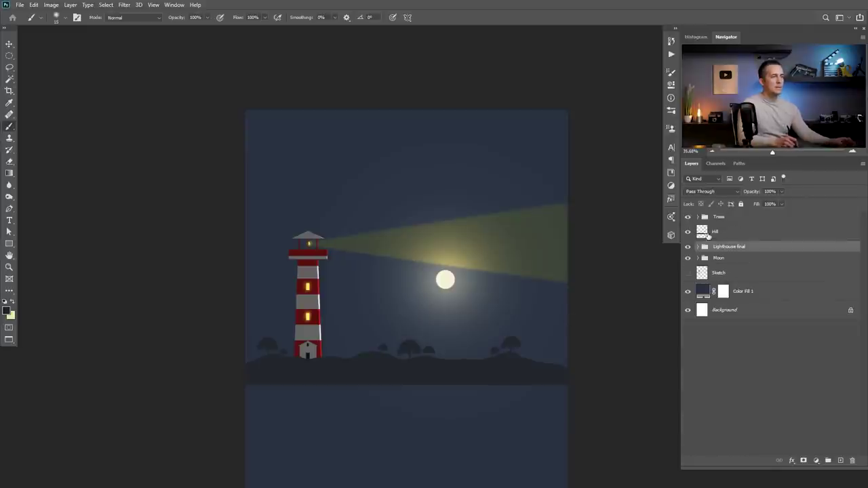
{"action": "left_click", "coordinate": [709, 234]}
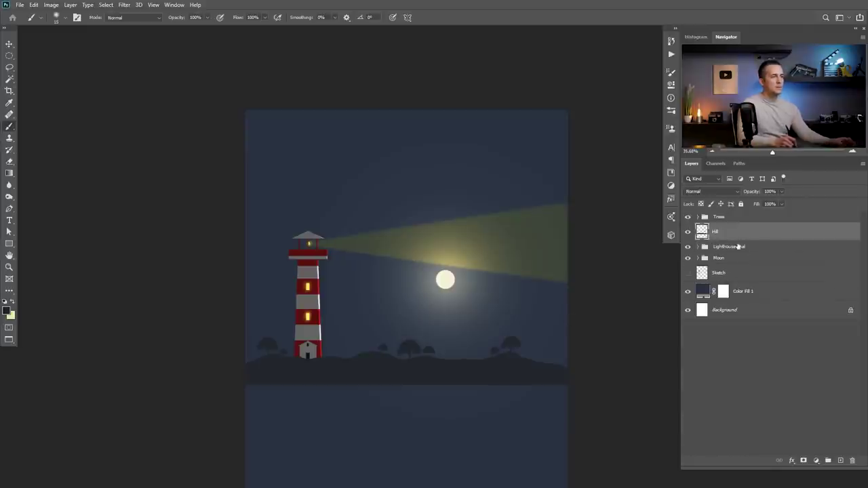
{"action": "left_click", "coordinate": [817, 461]}
{"action": "left_click", "coordinate": [821, 361]}
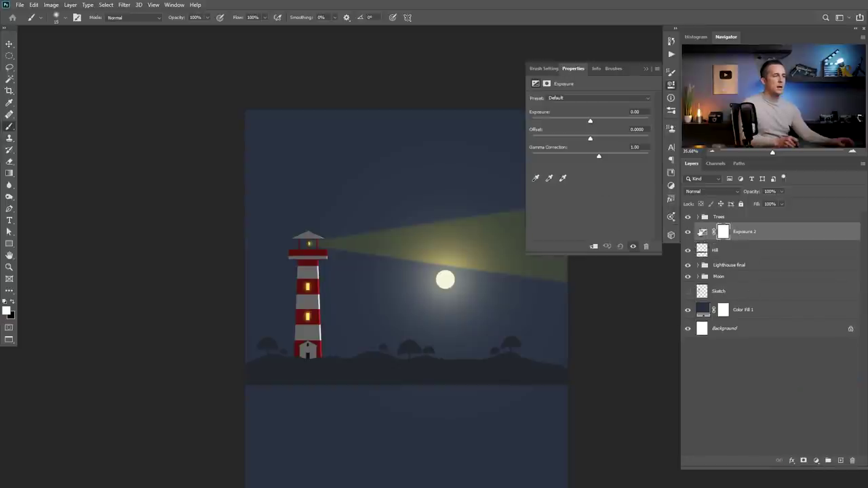
{"action": "left_click", "coordinate": [594, 246]}
{"action": "left_click_drag", "start_coordinate": [590, 121], "coordinate": [621, 121]}
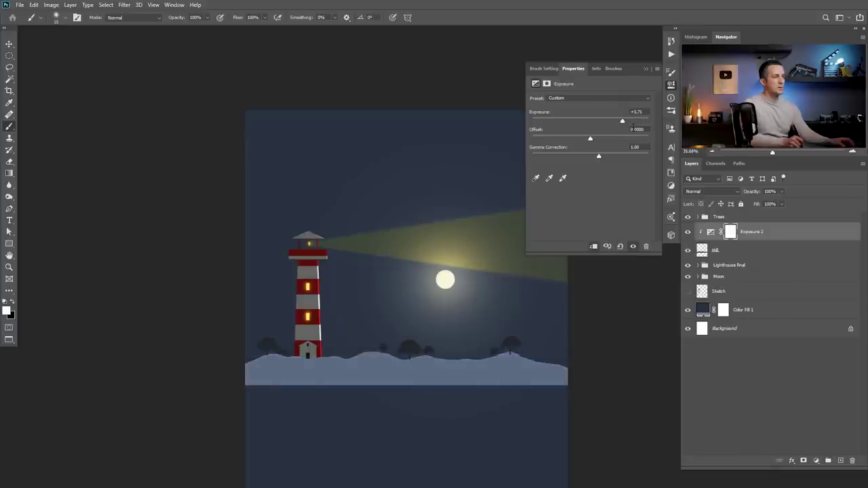
Invert the Exposure 2 layer mask to hide the brightening on the hills
{"action": "left_click", "coordinate": [728, 232]}
{"action": "key", "text": "ctrl+i"}
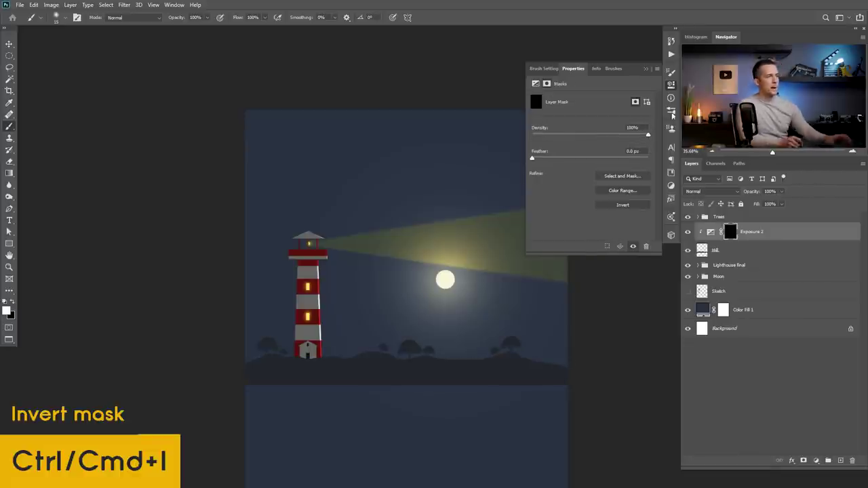
{"action": "left_click", "coordinate": [645, 68]}
With the Lasso, select thin strips along the moonlit ridges of the hills, adding each strip to the selection
{"action": "left_click_drag", "start_coordinate": [401, 344], "coordinate": [438, 332]}
{"action": "left_click_drag", "start_coordinate": [438, 331], "coordinate": [383, 237]}
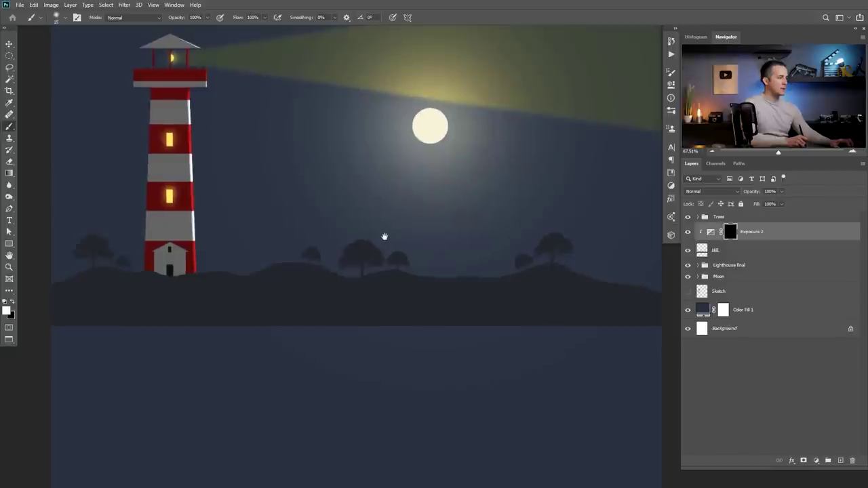
{"action": "key", "text": "l"}
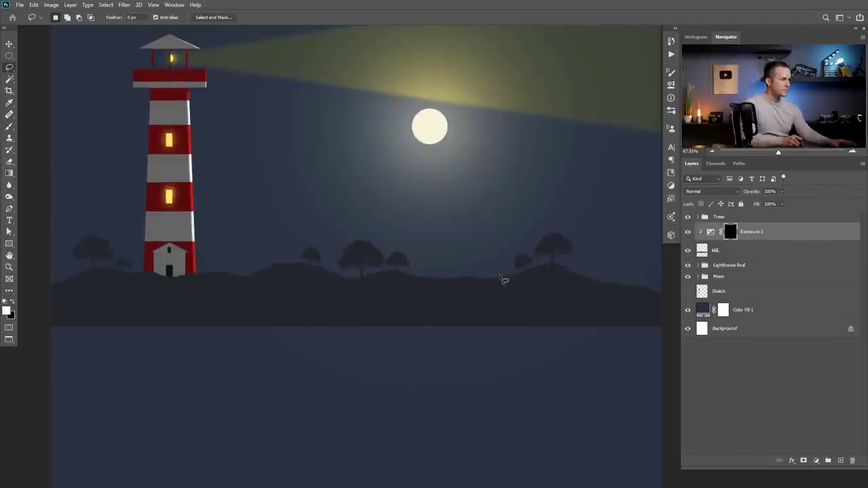
{"action": "mouse_move", "coordinate": [549, 270]}
{"action": "left_mouse_down"}
{"action": "mouse_move", "coordinate": [510, 279]}
{"action": "mouse_move", "coordinate": [546, 265]}
{"action": "left_mouse_up"}
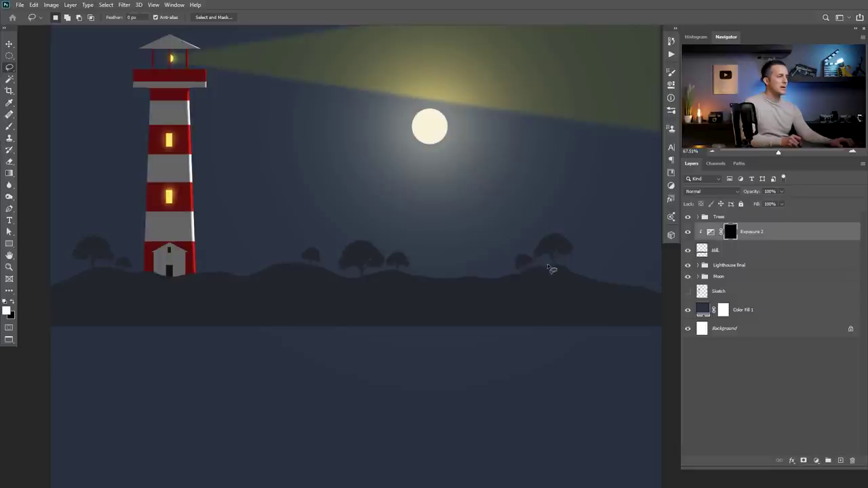
{"action": "mouse_move", "coordinate": [407, 275]}
{"action": "left_mouse_down"}
{"action": "mouse_move", "coordinate": [458, 286]}
{"action": "mouse_move", "coordinate": [513, 283]}
{"action": "mouse_move", "coordinate": [409, 276]}
{"action": "left_mouse_up"}
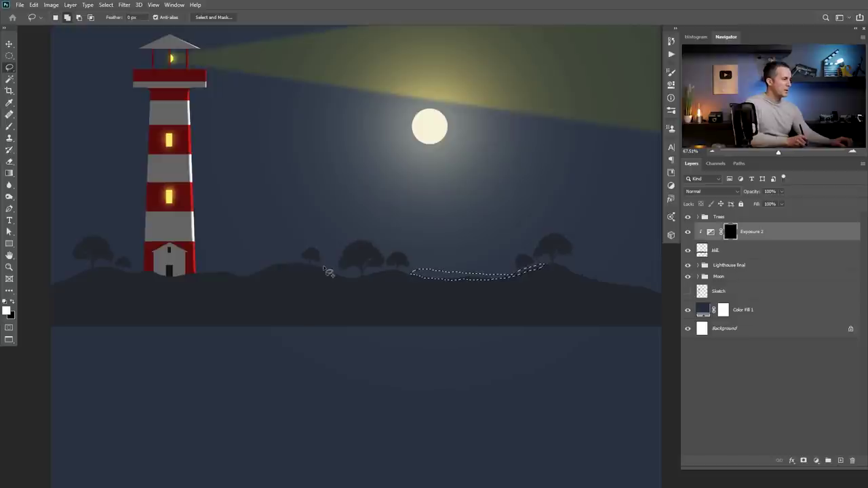
{"action": "mouse_move", "coordinate": [337, 280]}
{"action": "left_mouse_down"}
{"action": "mouse_move", "coordinate": [345, 282]}
{"action": "mouse_move", "coordinate": [329, 271]}
{"action": "left_mouse_up"}
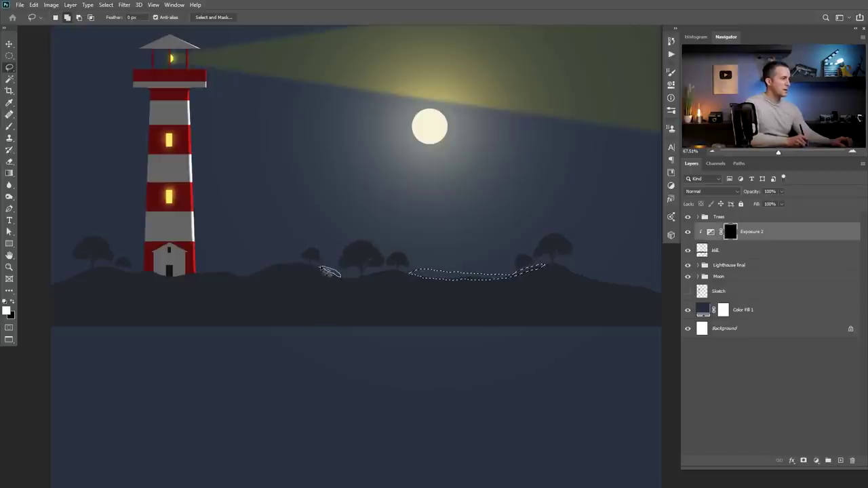
{"action": "mouse_move", "coordinate": [388, 277]}
{"action": "left_mouse_down"}
{"action": "mouse_move", "coordinate": [372, 275]}
{"action": "mouse_move", "coordinate": [387, 275]}
{"action": "left_mouse_up"}
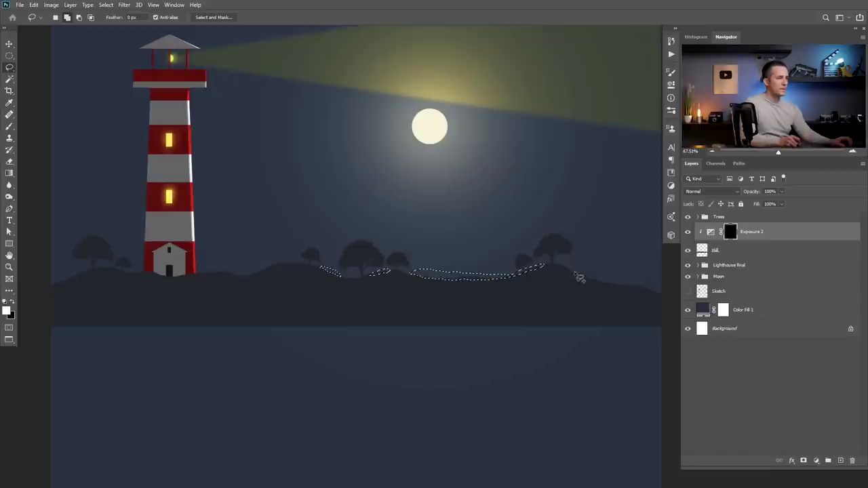
{"action": "left_click_drag", "start_coordinate": [595, 281], "coordinate": [630, 286]}
{"action": "mouse_move", "coordinate": [221, 272]}
{"action": "left_mouse_down"}
{"action": "mouse_move", "coordinate": [246, 284]}
{"action": "mouse_move", "coordinate": [223, 273]}
{"action": "mouse_move", "coordinate": [285, 261]}
{"action": "mouse_move", "coordinate": [264, 270]}
{"action": "left_mouse_up"}
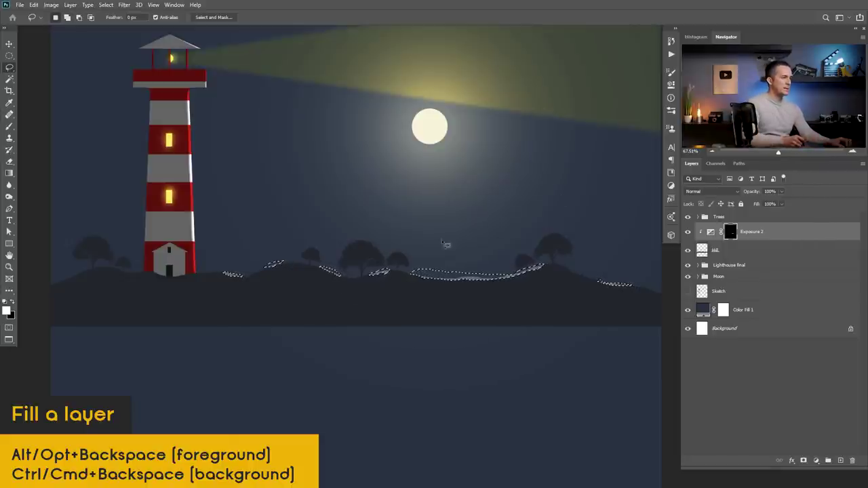
Fill the selected hill ridges with white on the Exposure 2 mask and deselect
{"action": "key", "text": "alt+BackSpace"}
{"action": "key", "text": "ctrl+d"}
{"action": "scroll", "coordinate": [444, 289], "scroll_direction": "down", "scroll_amount": 3}
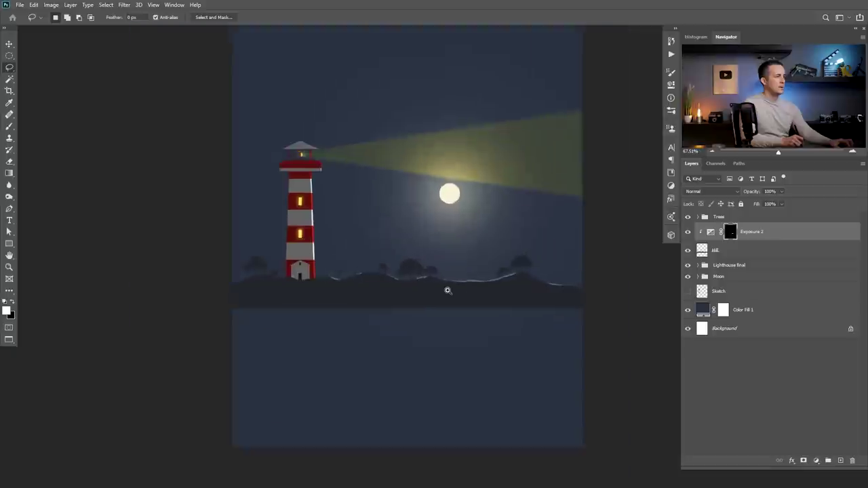
Lasso several small patches on the hills just below the crests and fill them with white on the Exposure 2 mask
{"action": "scroll", "coordinate": [449, 293], "scroll_direction": "up", "scroll_amount": 5}
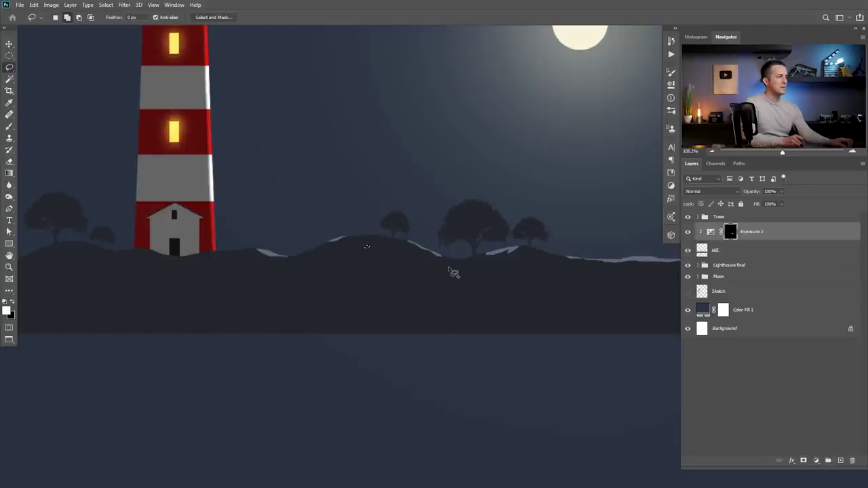
{"action": "mouse_move", "coordinate": [502, 258]}
{"action": "left_mouse_down"}
{"action": "mouse_move", "coordinate": [369, 250]}
{"action": "mouse_move", "coordinate": [410, 245]}
{"action": "left_mouse_up"}
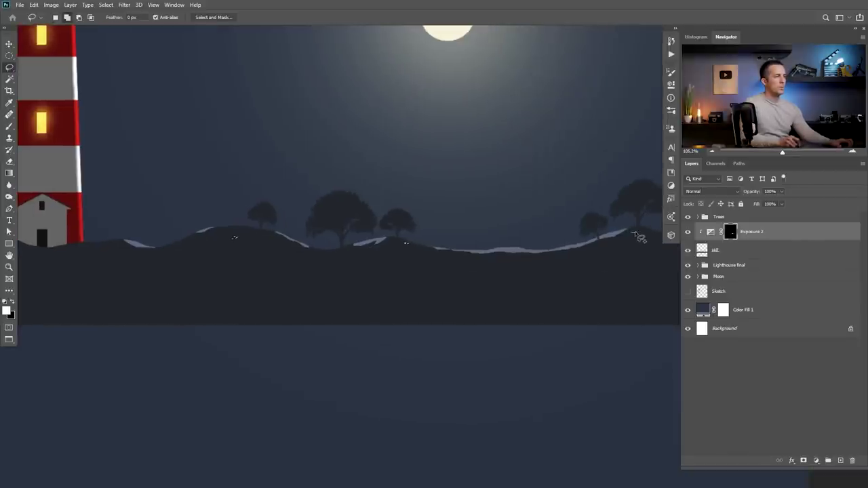
{"action": "left_click_drag", "start_coordinate": [626, 242], "coordinate": [434, 255]}
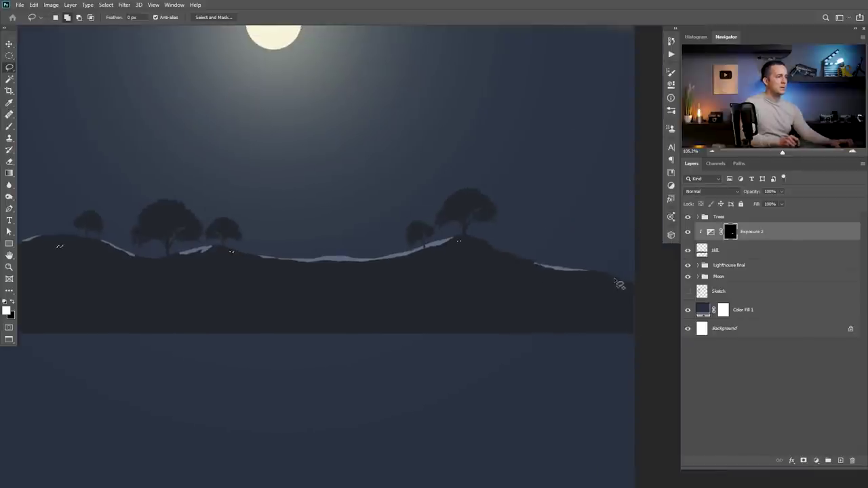
{"action": "left_click_drag", "start_coordinate": [126, 264], "coordinate": [417, 283]}
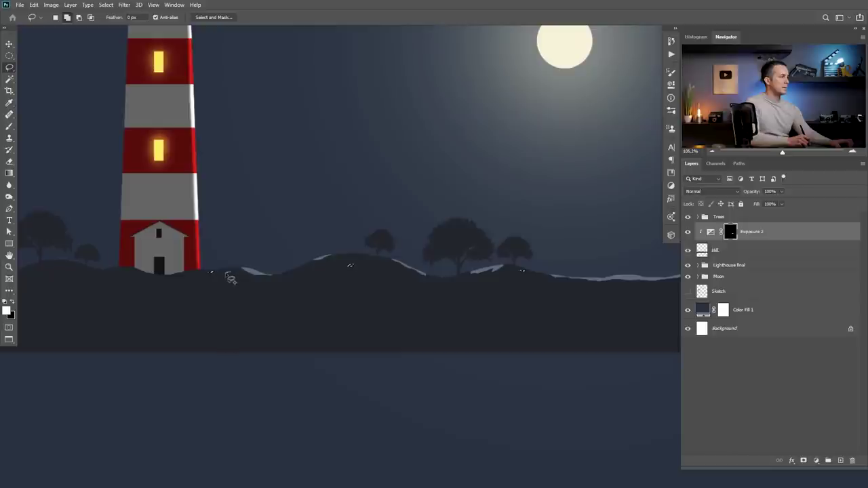
{"action": "key", "text": "ctrl+0"}
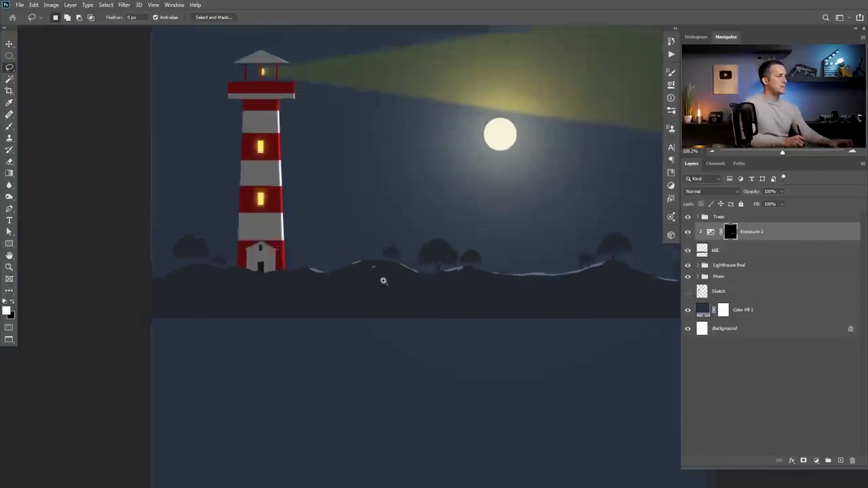
Duplicate the Exposure 2 adjustment above the Trees group as a clipped adjustment with an all-black mask
{"action": "scroll", "coordinate": [379, 284], "scroll_direction": "up", "scroll_amount": 5}
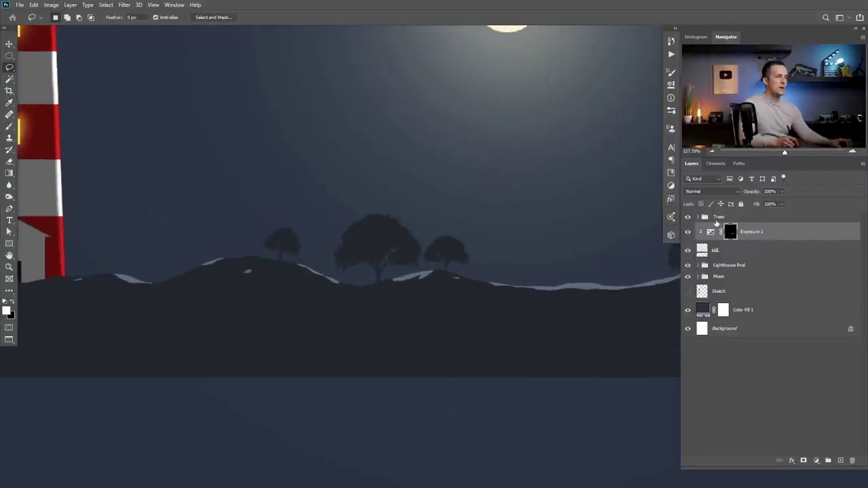
{"action": "left_click_drag", "start_coordinate": [711, 232], "coordinate": [713, 218]}
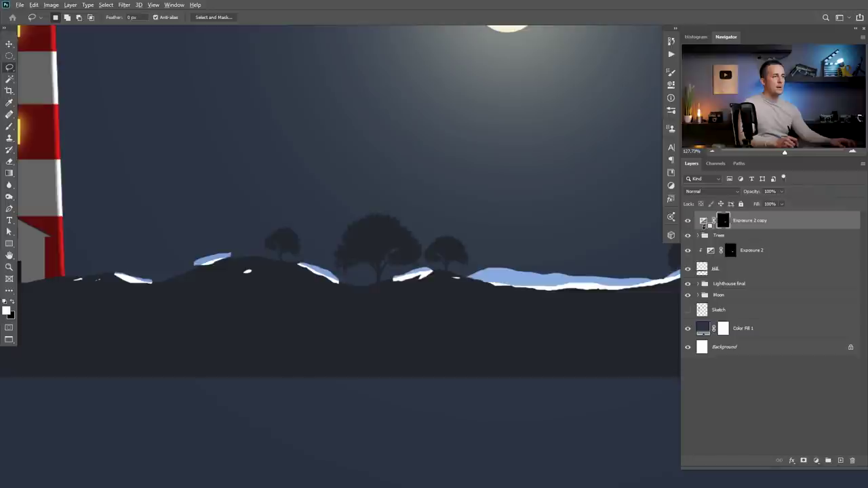
{"action": "left_click", "coordinate": [703, 230], "text": "alt"}
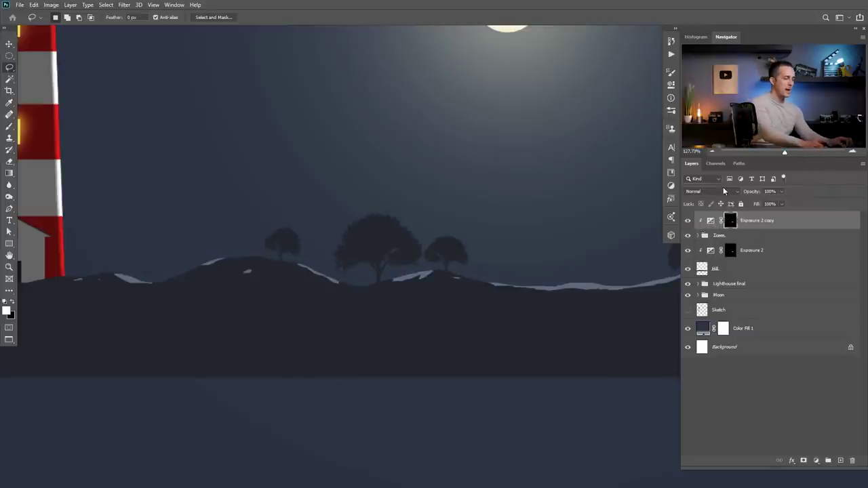
{"action": "left_click", "coordinate": [731, 224]}
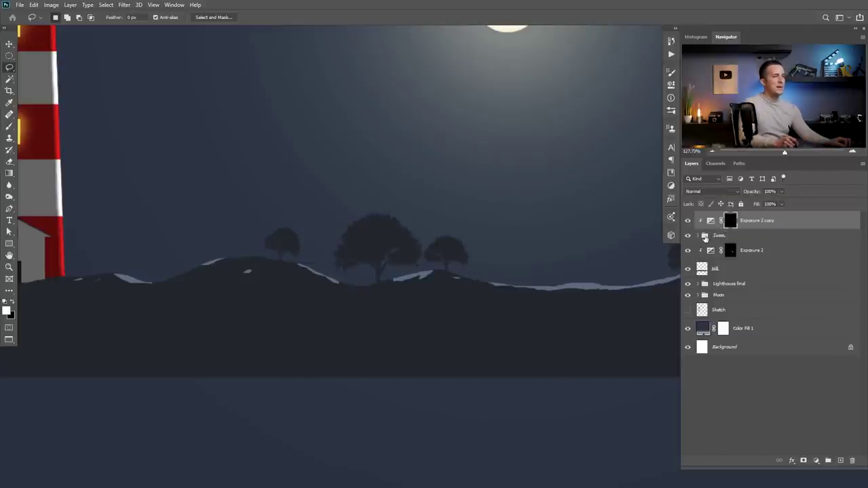
Expand the Trees group and load the combined outlines of all visible tree layers as one selection
{"action": "left_click", "coordinate": [701, 237]}
{"action": "left_click", "coordinate": [710, 253], "text": "ctrl"}
{"action": "key", "text": "ctrl+0"}
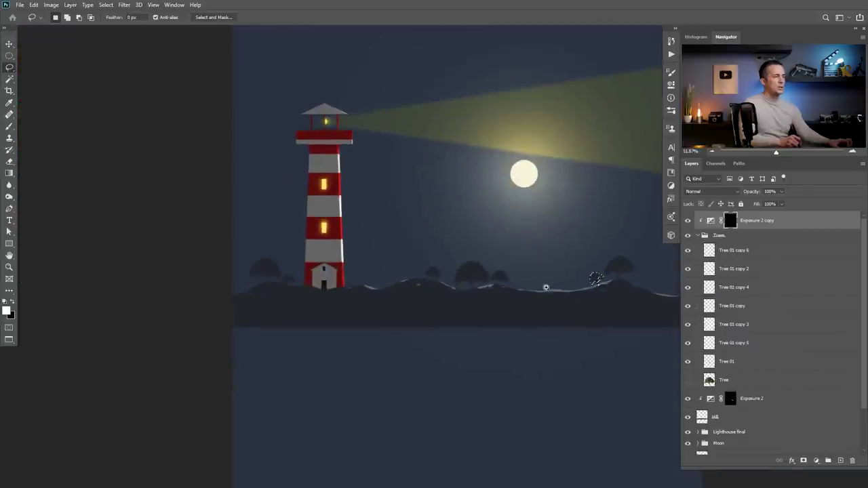
{"action": "left_click", "coordinate": [709, 290], "text": "ctrl+shift"}
{"action": "left_click", "coordinate": [709, 309], "text": "ctrl+shift"}
{"action": "left_click", "coordinate": [711, 327], "text": "ctrl+shift"}
{"action": "left_click", "coordinate": [709, 347], "text": "ctrl+shift"}
{"action": "left_click", "coordinate": [708, 361], "text": "ctrl+shift"}
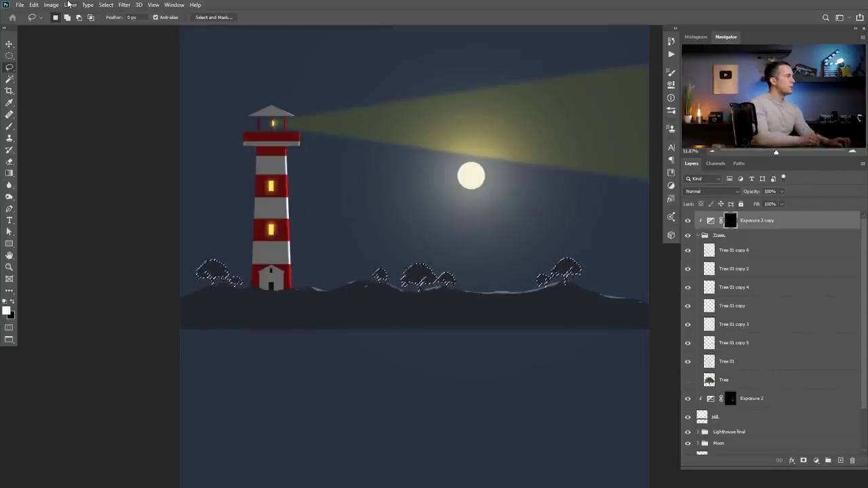
Contract the trees selection by 2 pixels
{"action": "left_click", "coordinate": [105, 5]}
{"action": "mouse_move", "coordinate": [136, 128]}
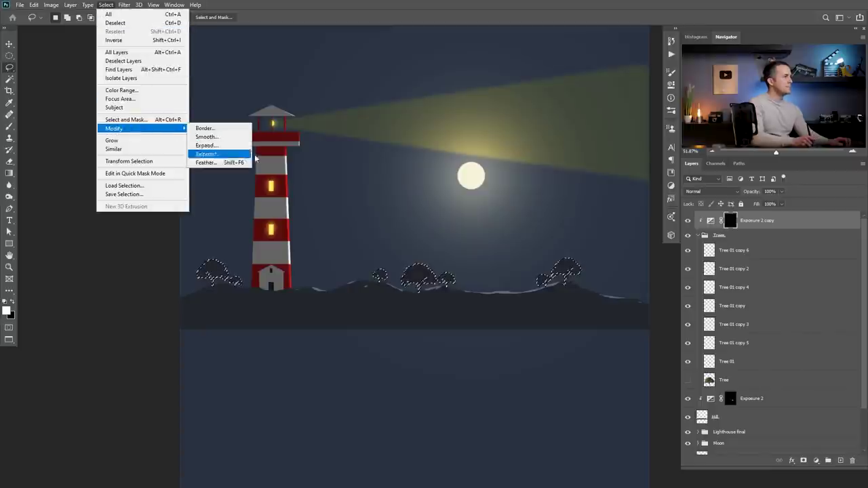
{"action": "left_click", "coordinate": [242, 156]}
{"action": "type", "text": "2"}
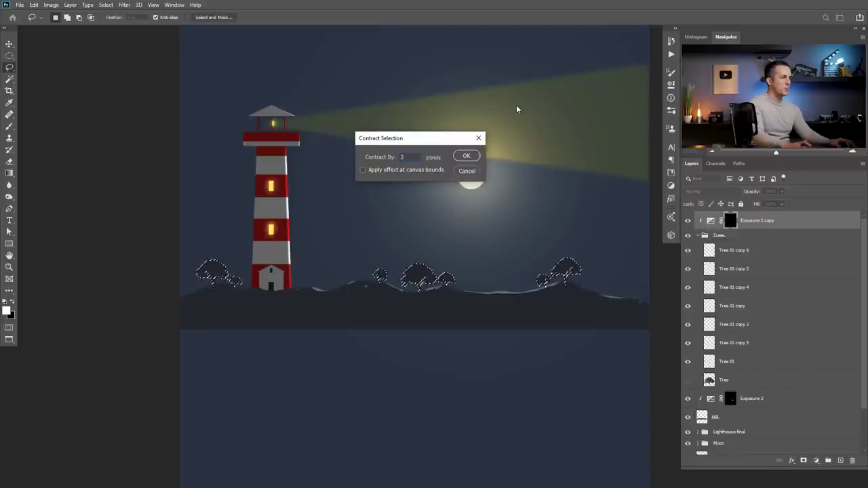
{"action": "key", "text": "Return"}
Invert the selection and paint white on the tree exposure mask along the large middle tree's moon-facing edge, switching to the Hard Round Pressure Size brush
{"action": "scroll", "coordinate": [455, 284], "scroll_direction": "up", "scroll_amount": 5}
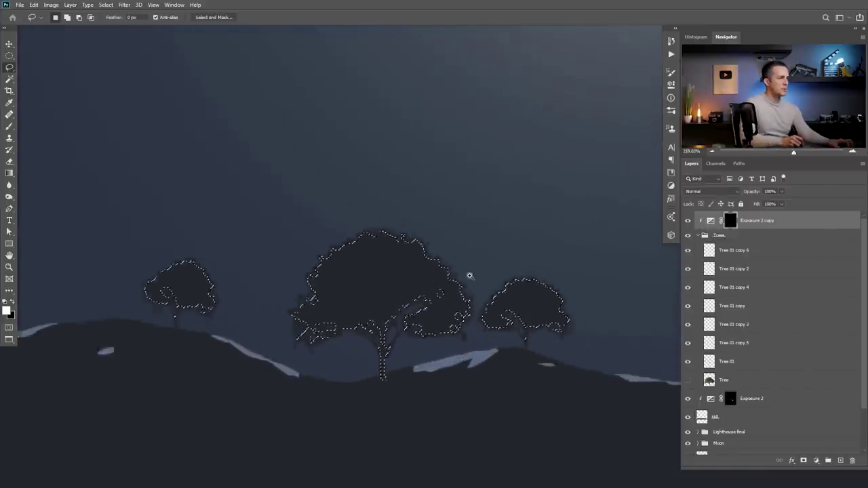
{"action": "scroll", "coordinate": [493, 284], "scroll_direction": "up", "scroll_amount": 2}
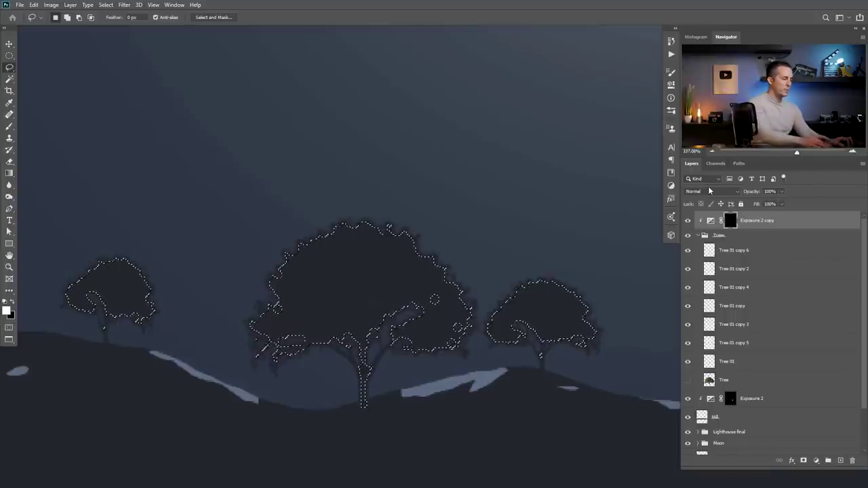
{"action": "key", "text": "ctrl+shift+i"}
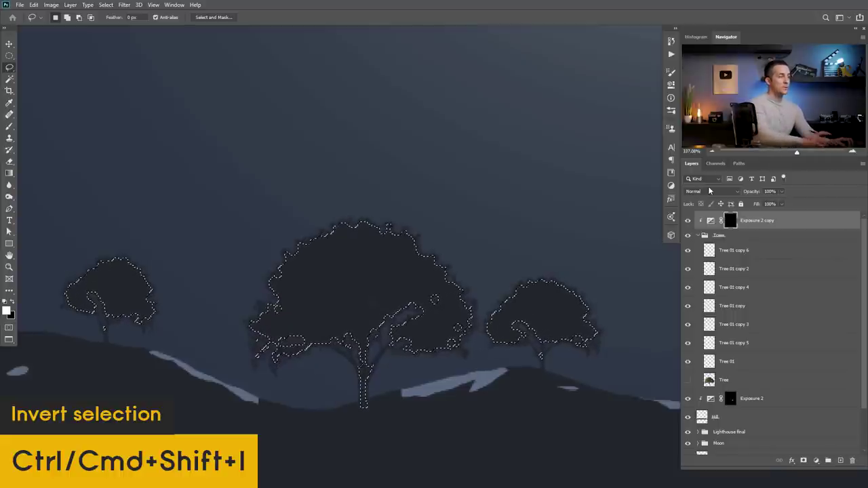
{"action": "key", "text": "b"}
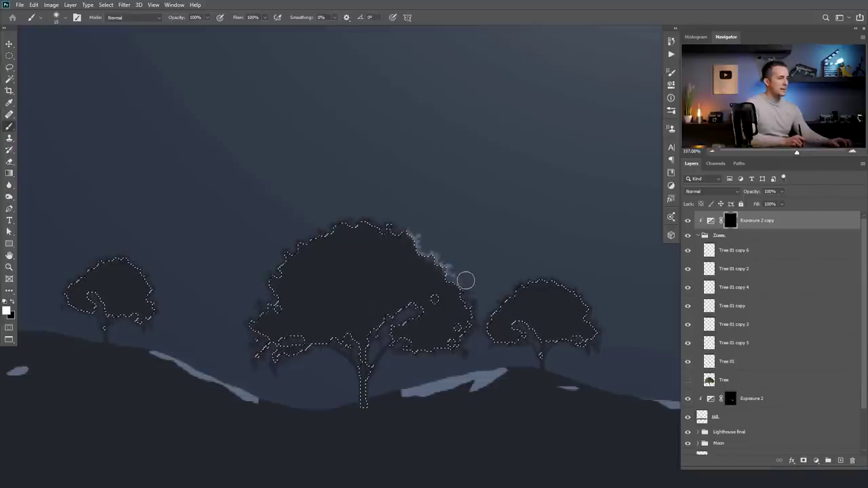
{"action": "right_click", "coordinate": [476, 286]}
{"action": "right_click", "coordinate": [521, 189]}
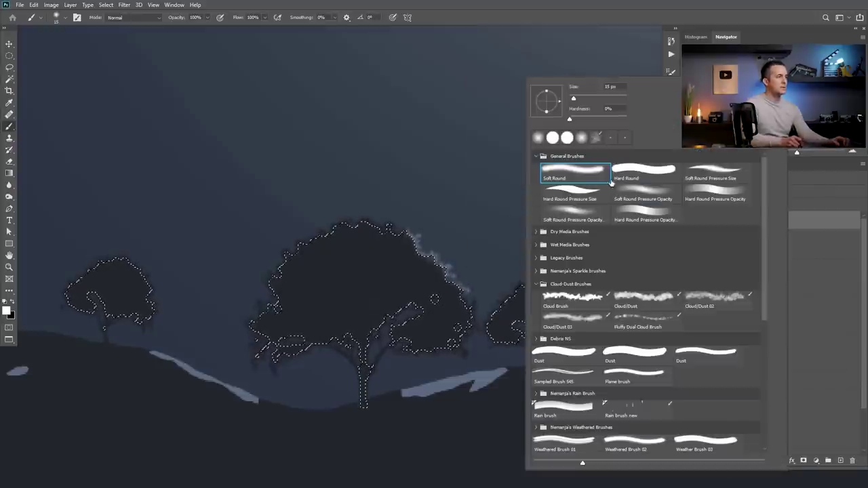
{"action": "double_click", "coordinate": [587, 192]}
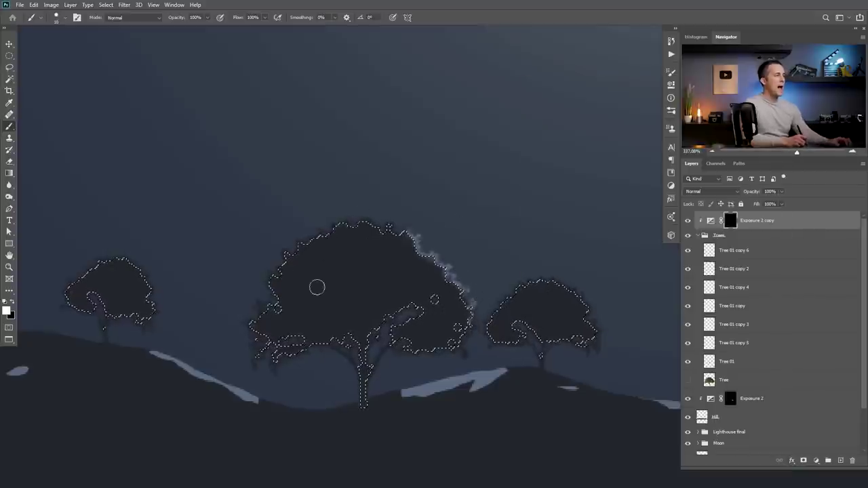
Check the rim light without the selection, restore the selection and extend the highlight over the top of the large tree's crown
{"action": "key", "text": "ctrl+d"}
{"action": "left_click_drag", "start_coordinate": [380, 248], "coordinate": [357, 259]}
{"action": "scroll", "coordinate": [358, 258], "scroll_direction": "down", "scroll_amount": 2}
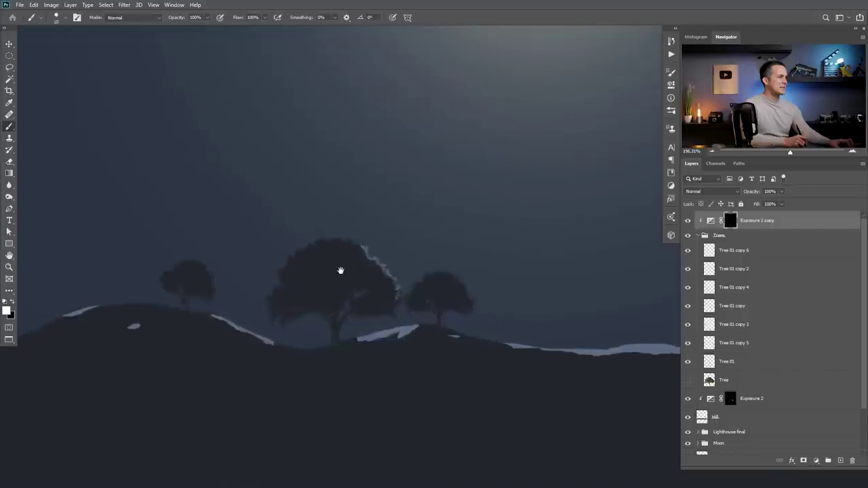
{"action": "key", "text": "ctrl+shift+d"}
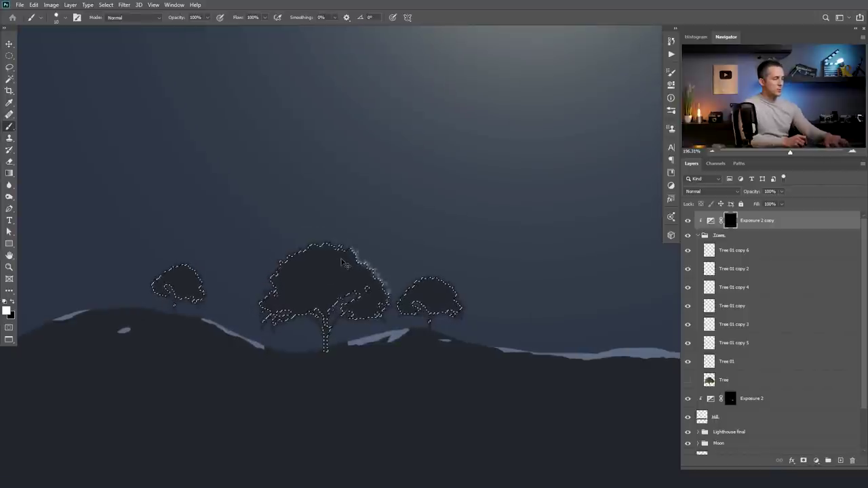
{"action": "key", "text": "ctrl+d"}
{"action": "mouse_move", "coordinate": [355, 250]}
{"action": "left_mouse_down"}
{"action": "mouse_move", "coordinate": [322, 241]}
{"action": "mouse_move", "coordinate": [342, 249]}
{"action": "left_mouse_up"}
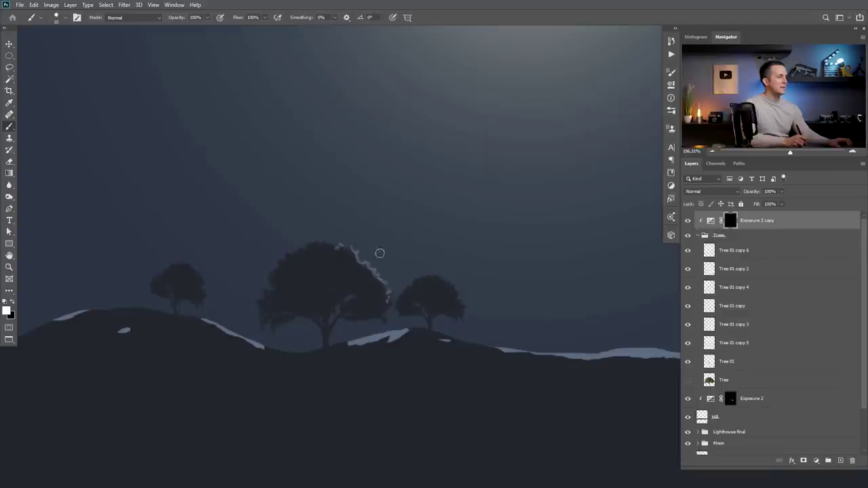
Paint white on the tree exposure mask along the moon-facing edges of the other trees on both sides of the moon
{"action": "scroll", "coordinate": [183, 258], "scroll_direction": "down", "scroll_amount": 2}
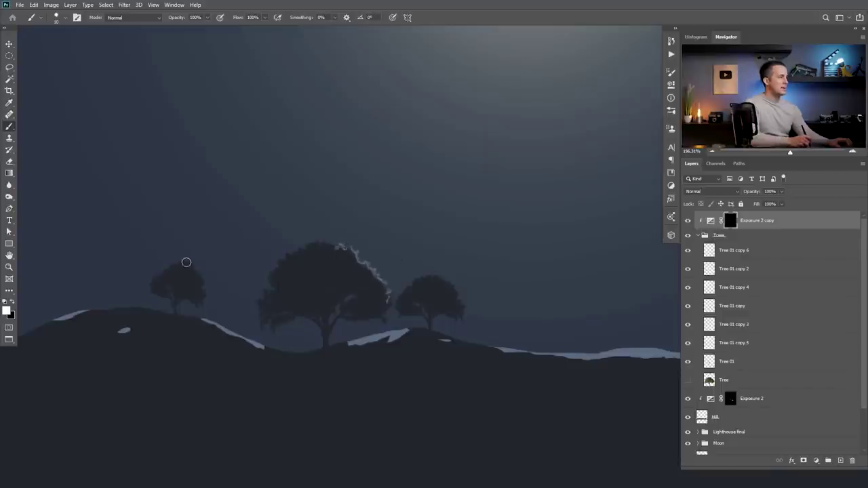
{"action": "scroll", "coordinate": [213, 266], "scroll_direction": "down", "scroll_amount": 3}
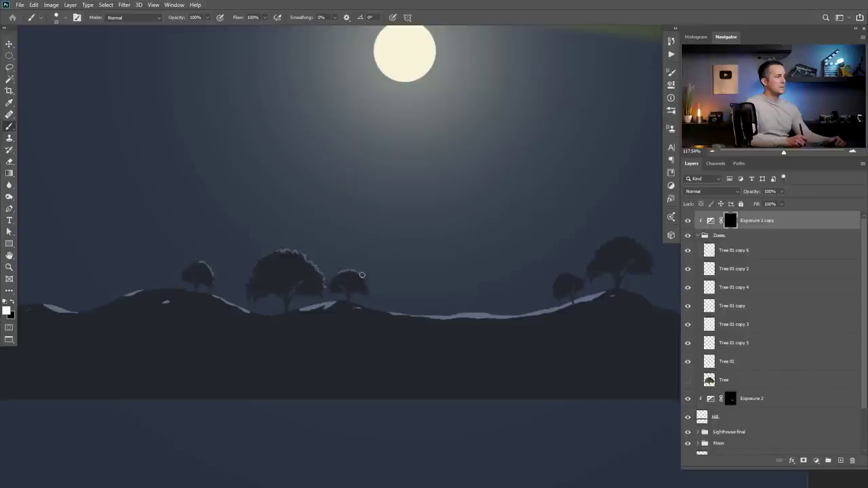
{"action": "mouse_move", "coordinate": [560, 276]}
{"action": "left_mouse_down"}
{"action": "mouse_move", "coordinate": [557, 295]}
{"action": "mouse_move", "coordinate": [603, 246]}
{"action": "mouse_move", "coordinate": [626, 237]}
{"action": "left_mouse_up"}
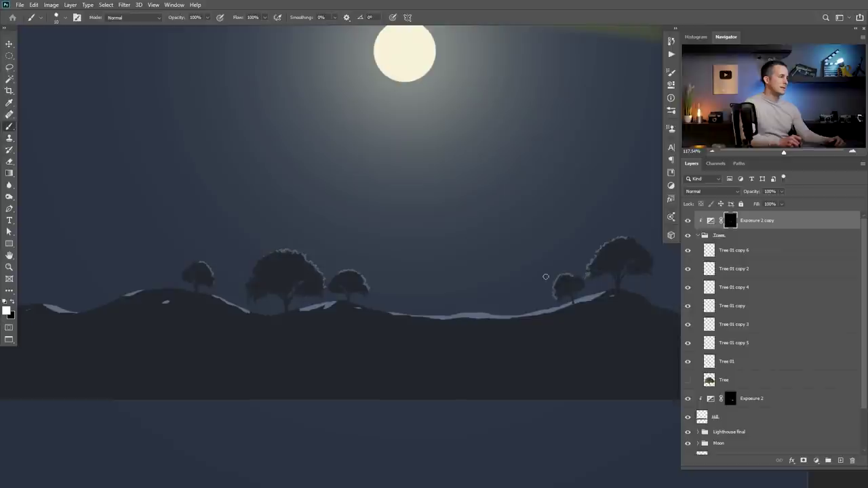
{"action": "scroll", "coordinate": [248, 261], "scroll_direction": "down", "scroll_amount": 2}
{"action": "left_click_drag", "start_coordinate": [240, 265], "coordinate": [434, 266]}
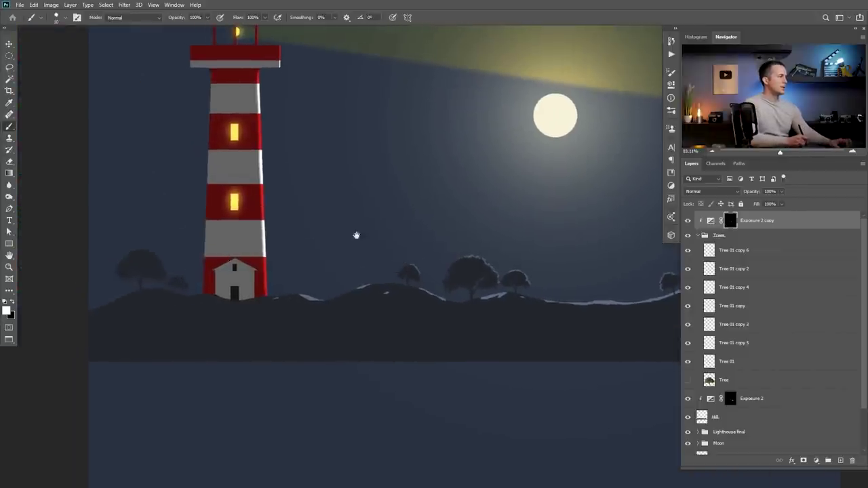
{"action": "scroll", "coordinate": [265, 251], "scroll_direction": "right", "scroll_amount": 5}
{"action": "scroll", "coordinate": [305, 287], "scroll_direction": "up", "scroll_amount": 3}
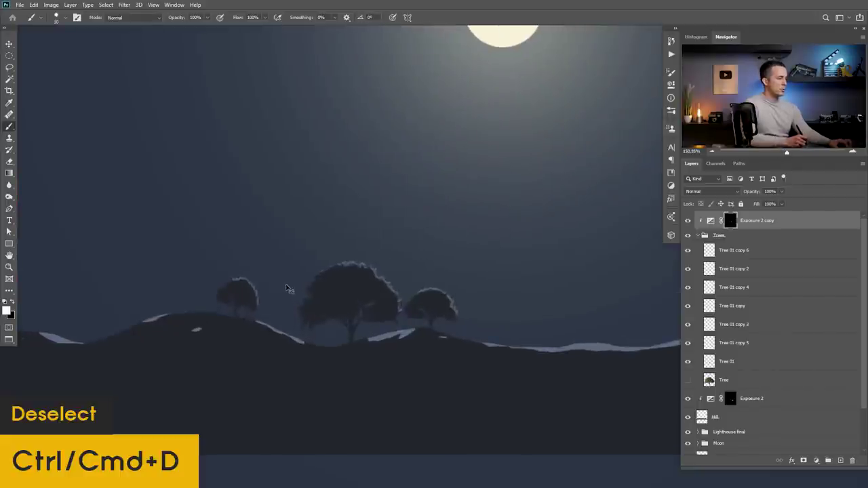
Paint small white leaf highlights on the exposure mask inside the crown of the large middle tree, reducing the brush size for finer dabs
{"action": "scroll", "coordinate": [312, 281], "scroll_direction": "up", "scroll_amount": 3}
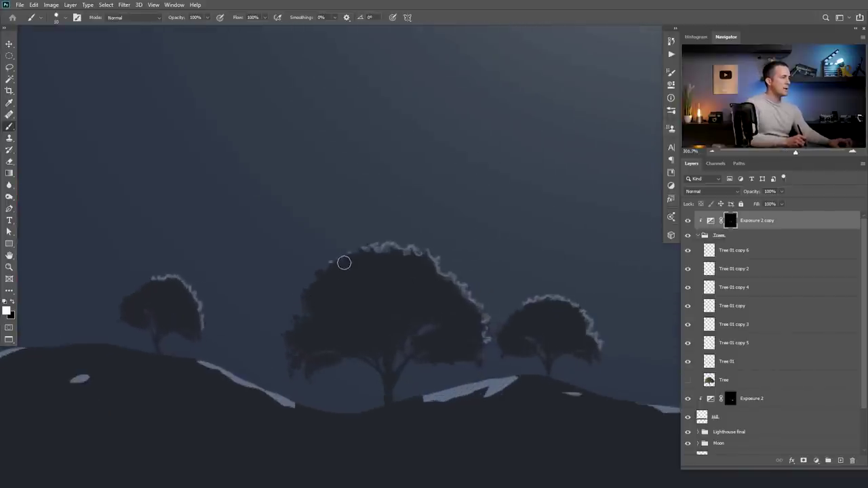
{"action": "mouse_move", "coordinate": [351, 259]}
{"action": "left_mouse_down"}
{"action": "mouse_move", "coordinate": [335, 265]}
{"action": "mouse_move", "coordinate": [389, 253]}
{"action": "mouse_move", "coordinate": [409, 255]}
{"action": "mouse_move", "coordinate": [422, 270]}
{"action": "left_mouse_up"}
{"action": "left_click", "coordinate": [420, 259]}
{"action": "left_click", "coordinate": [434, 274]}
{"action": "left_click", "coordinate": [429, 262]}
{"action": "left_click", "coordinate": [439, 284]}
{"action": "key", "text": "bracketleft"}
{"action": "key", "text": "bracketleft"}
{"action": "mouse_move", "coordinate": [440, 281]}
{"action": "left_mouse_down"}
{"action": "mouse_move", "coordinate": [470, 314]}
{"action": "mouse_move", "coordinate": [466, 301]}
{"action": "mouse_move", "coordinate": [454, 305]}
{"action": "mouse_move", "coordinate": [450, 292]}
{"action": "mouse_move", "coordinate": [428, 291]}
{"action": "mouse_move", "coordinate": [420, 276]}
{"action": "mouse_move", "coordinate": [400, 269]}
{"action": "left_mouse_up"}
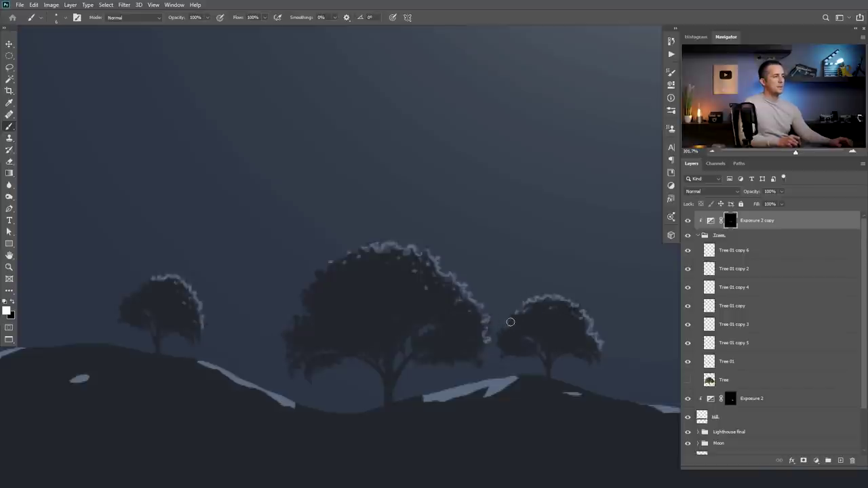
Add small leaf highlights to the crowns of the two trees beyond the moon and check the whole illustration
{"action": "left_click_drag", "start_coordinate": [623, 322], "coordinate": [283, 289]}
{"action": "left_click_drag", "start_coordinate": [380, 292], "coordinate": [305, 296]}
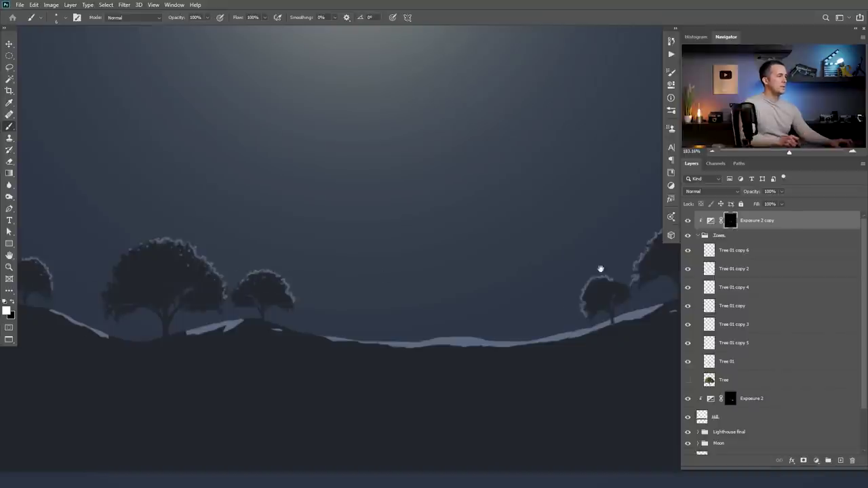
{"action": "left_click_drag", "start_coordinate": [611, 287], "coordinate": [453, 294]}
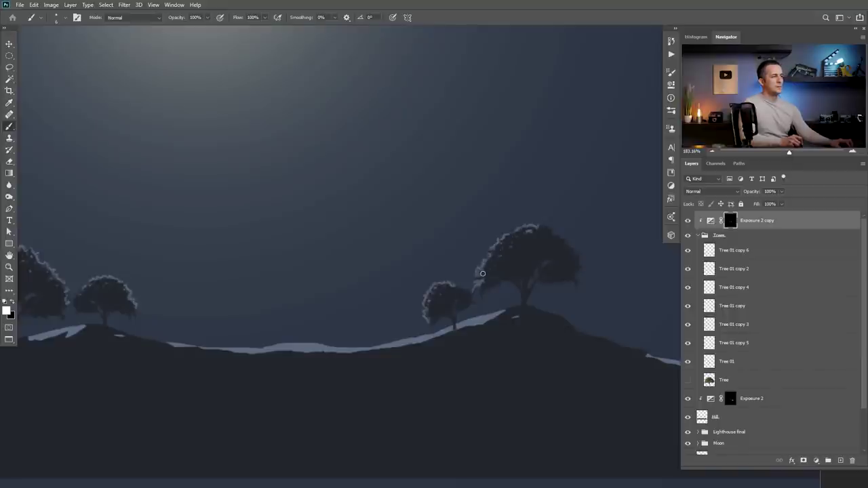
{"action": "key", "text": "ctrl+0"}
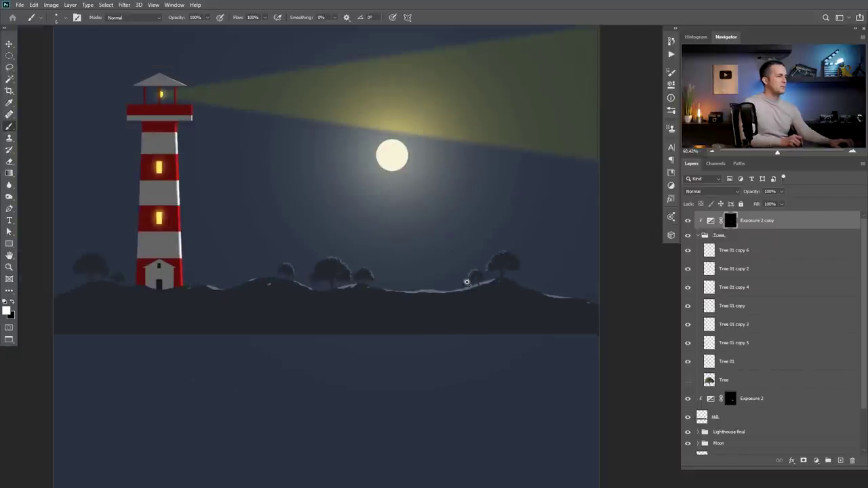
{"action": "scroll", "coordinate": [469, 246], "scroll_direction": "down", "scroll_amount": 2}
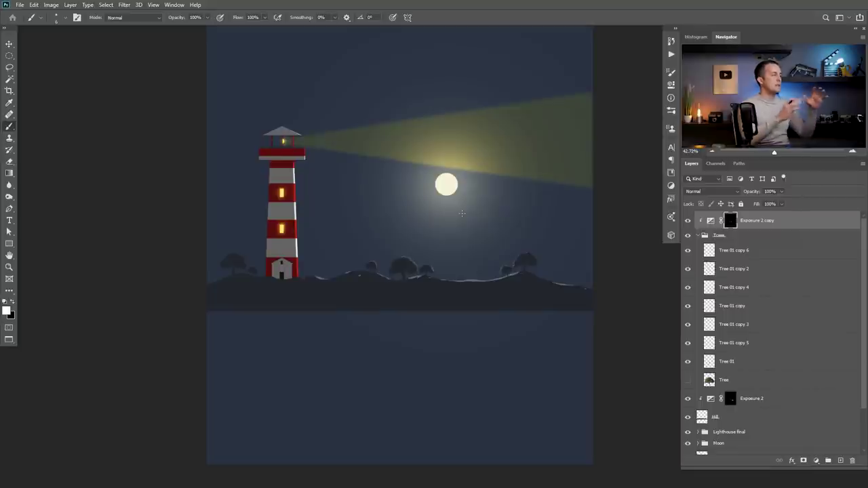
{"action": "left_click_drag", "start_coordinate": [411, 240], "coordinate": [436, 248]}
{"action": "scroll", "coordinate": [436, 248], "scroll_direction": "down", "scroll_amount": 1}
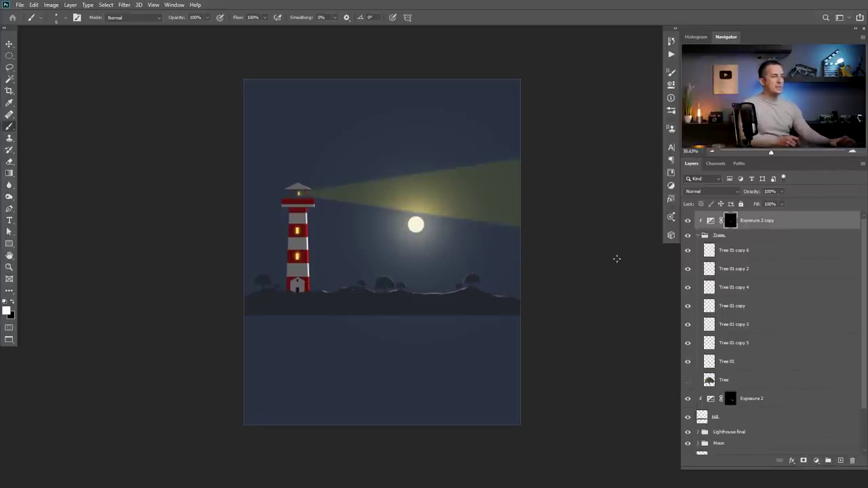
Collapse the Trees group and create a new layer named Stars directly above Color Fill 1
{"action": "left_click", "coordinate": [697, 235]}
{"action": "left_click", "coordinate": [707, 325]}
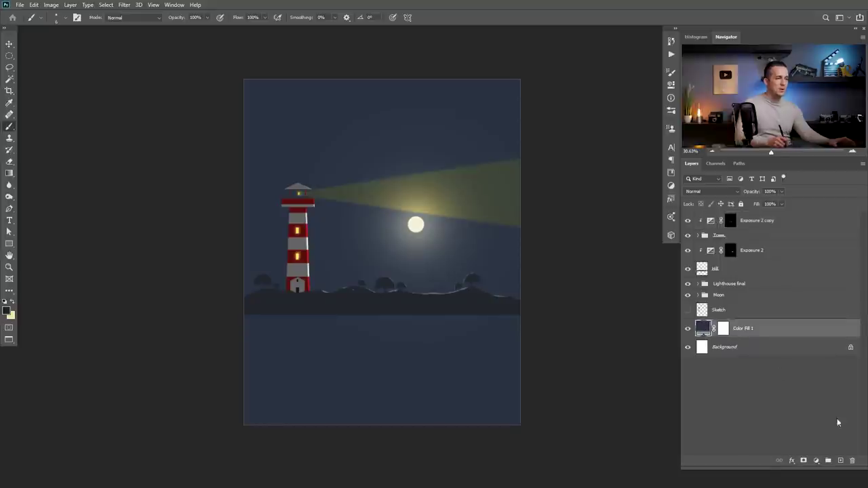
{"action": "left_click", "coordinate": [840, 460]}
{"action": "double_click", "coordinate": [720, 329]}
{"action": "type", "text": "S"}
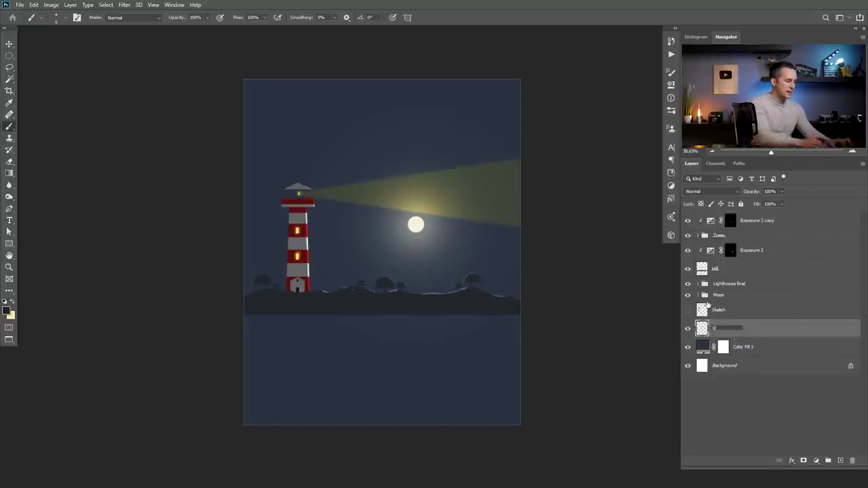
{"action": "type", "text": "tars"}
{"action": "key", "text": "Return"}
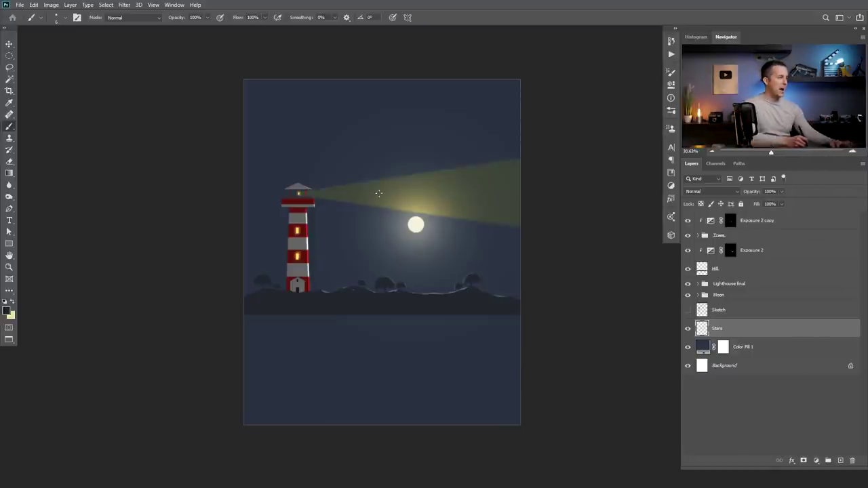
Choose the Hard Round brush with white as the foreground color and undo the test dots in the sky
{"action": "right_click", "coordinate": [355, 160]}
{"action": "left_click", "coordinate": [463, 173]}
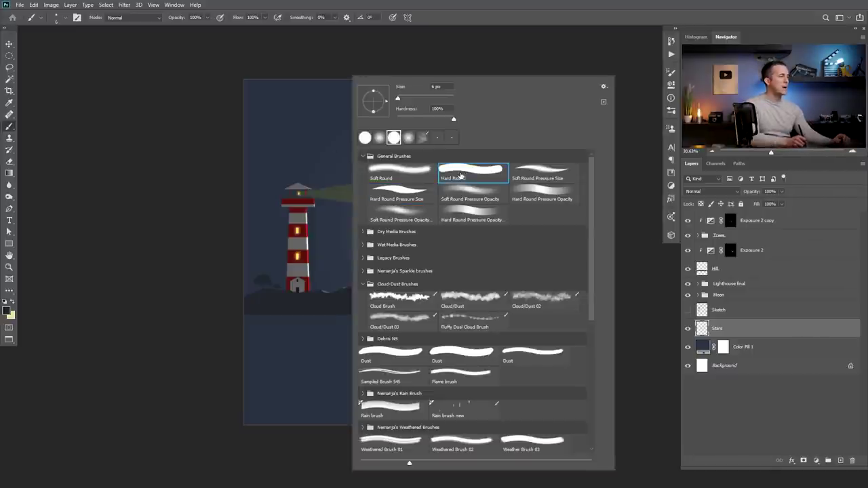
{"action": "left_click", "coordinate": [341, 158]}
{"action": "scroll", "coordinate": [327, 147], "scroll_direction": "up", "scroll_amount": 3}
{"action": "key", "text": "d"}
{"action": "key", "text": "x"}
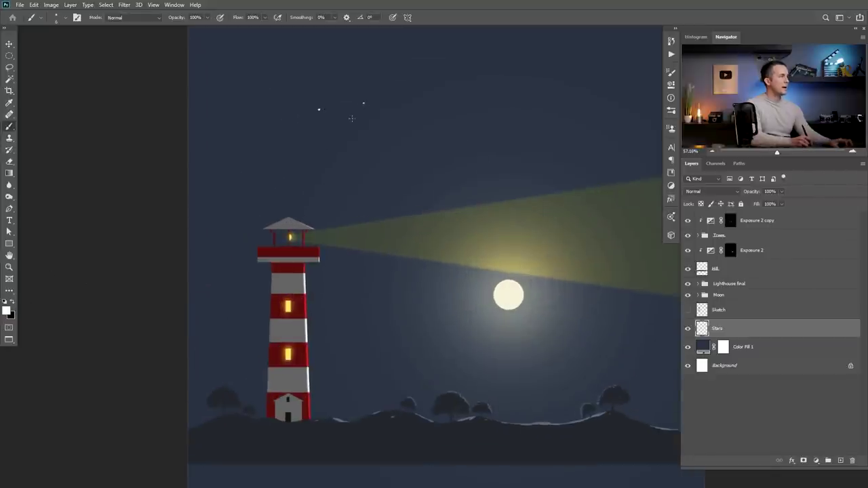
{"action": "key", "text": "ctrl+z"}
{"action": "key", "text": "ctrl+z"}
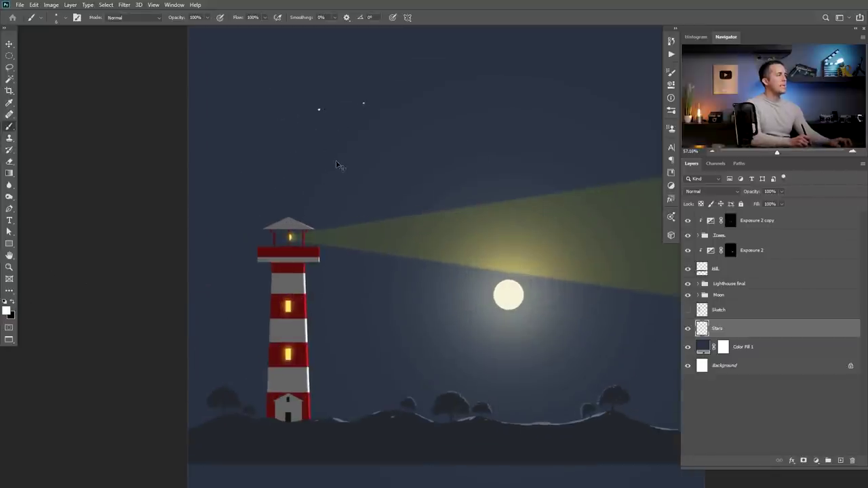
{"action": "left_click_drag", "start_coordinate": [362, 142], "coordinate": [342, 183]}
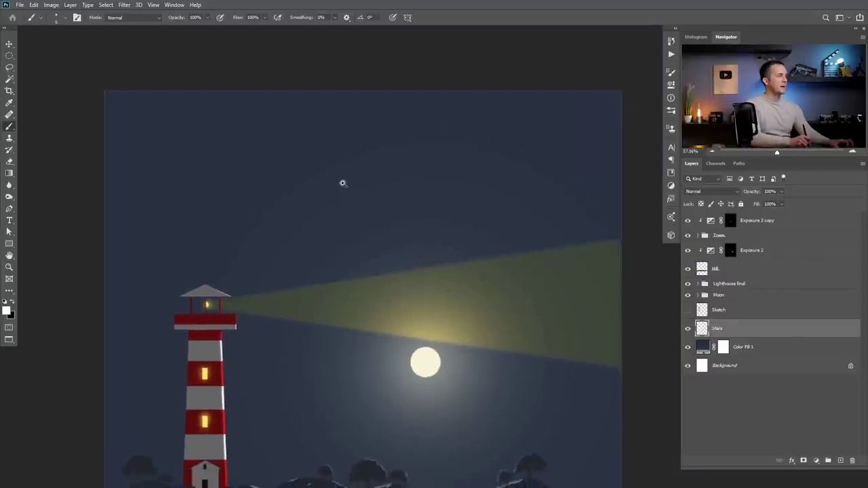
Enable Shape Dynamics with 100% size jitter for the brush and turn on Scattering with the scatter amount at maximum
{"action": "scroll", "coordinate": [343, 183], "scroll_direction": "down", "scroll_amount": 1}
{"action": "key", "text": "F5"}
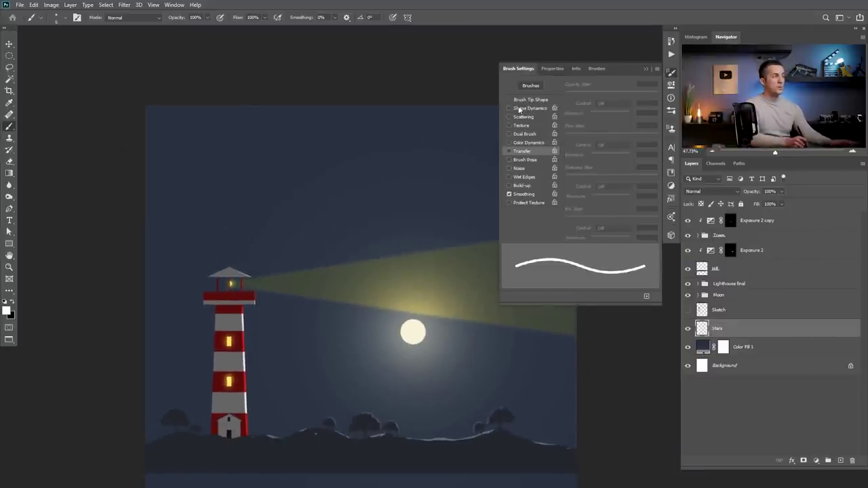
{"action": "left_click", "coordinate": [523, 108]}
{"action": "left_click_drag", "start_coordinate": [587, 94], "coordinate": [657, 95]}
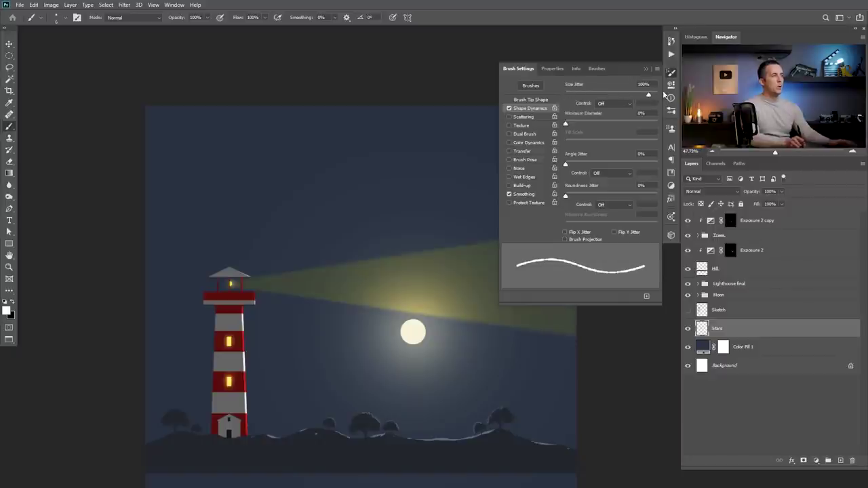
{"action": "left_click", "coordinate": [528, 116]}
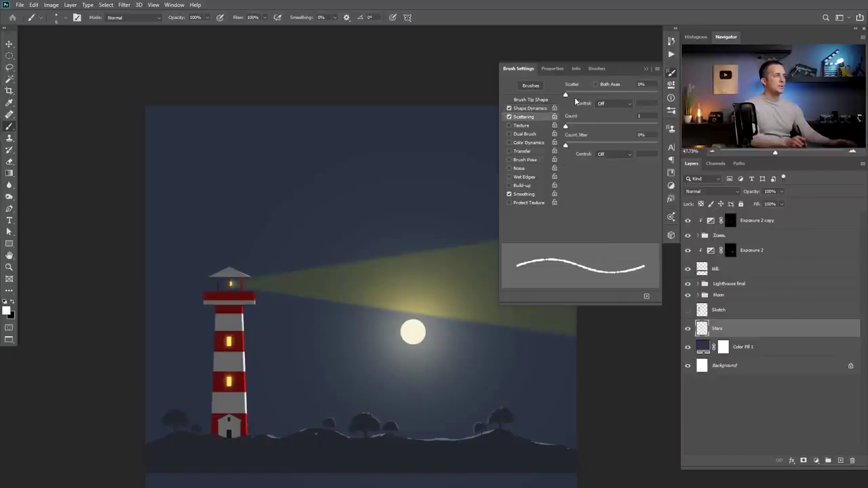
{"action": "left_click_drag", "start_coordinate": [572, 92], "coordinate": [654, 94]}
Set the brush spacing to 1000% and enable Transfer with 25% opacity jitter
{"action": "left_click", "coordinate": [522, 100]}
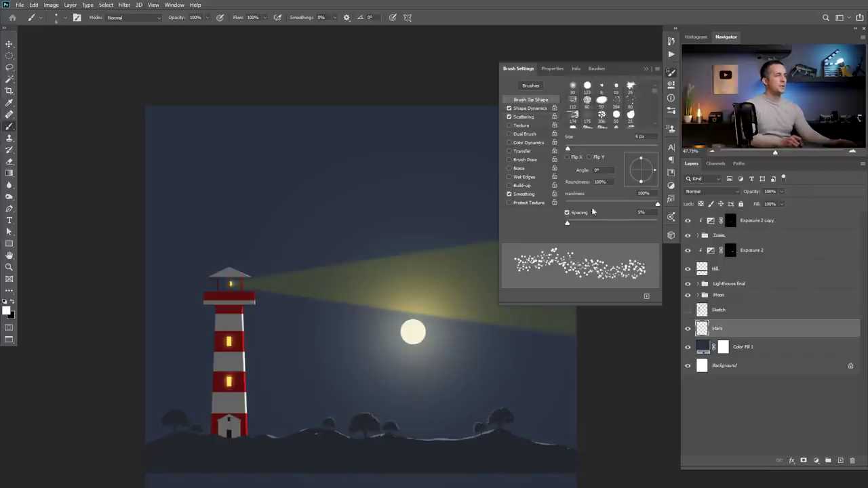
{"action": "left_click_drag", "start_coordinate": [655, 225], "coordinate": [659, 224]}
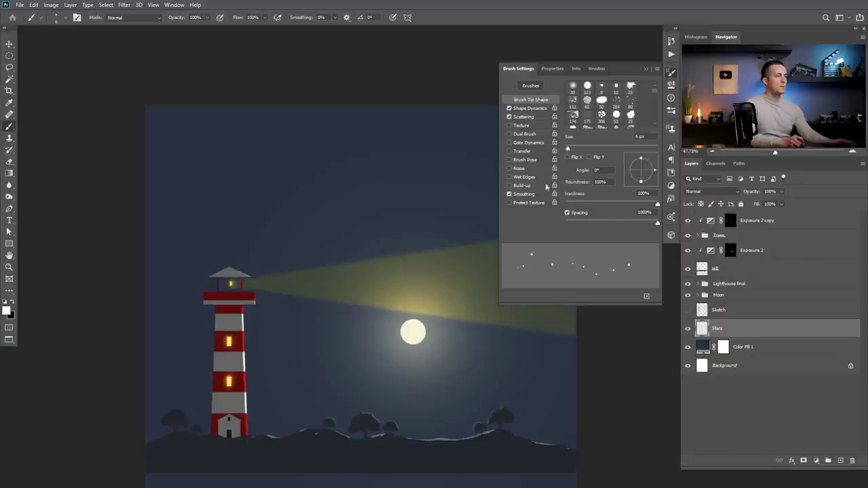
{"action": "left_click", "coordinate": [522, 151]}
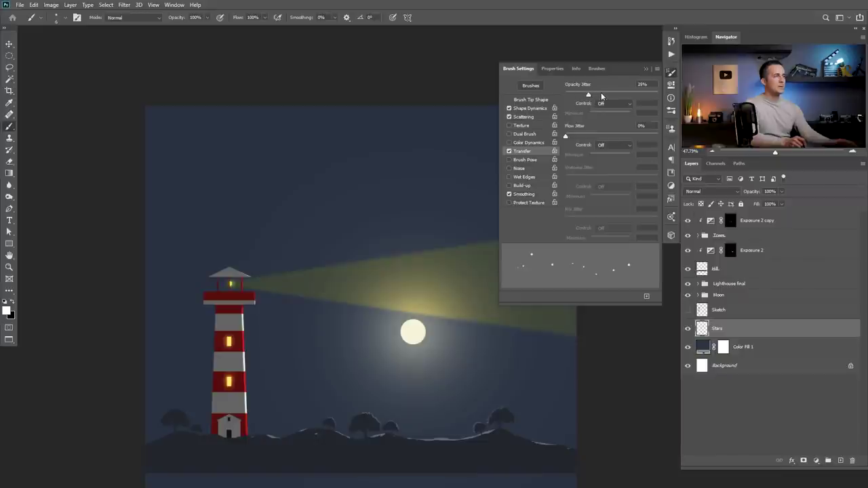
{"action": "left_click", "coordinate": [646, 69]}
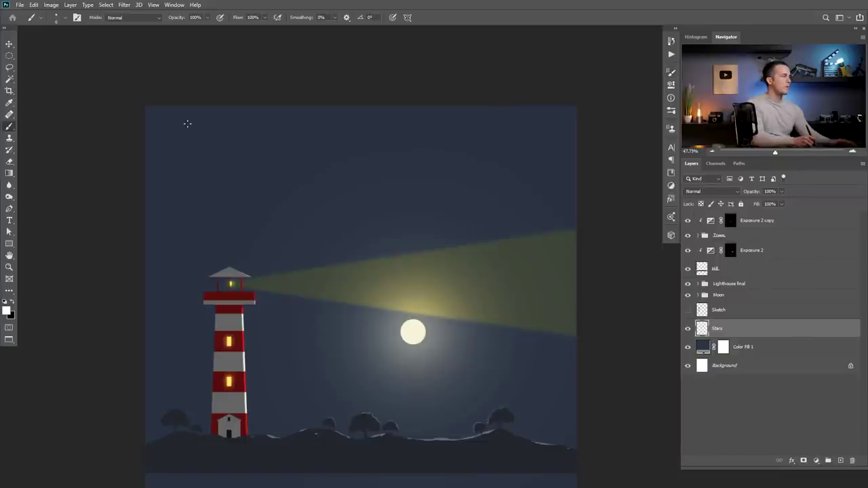
Undo the trial stroke, paint scattered white stars across the sky and lower the Stars layer's opacity to 84%
{"action": "key", "text": "ctrl+z"}
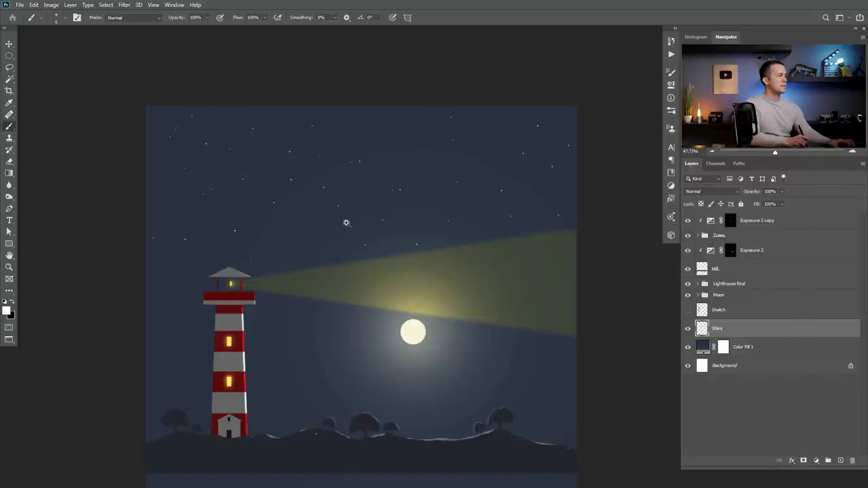
{"action": "scroll", "coordinate": [345, 223], "scroll_direction": "down", "scroll_amount": 5}
{"action": "scroll", "coordinate": [368, 223], "scroll_direction": "up", "scroll_amount": 3}
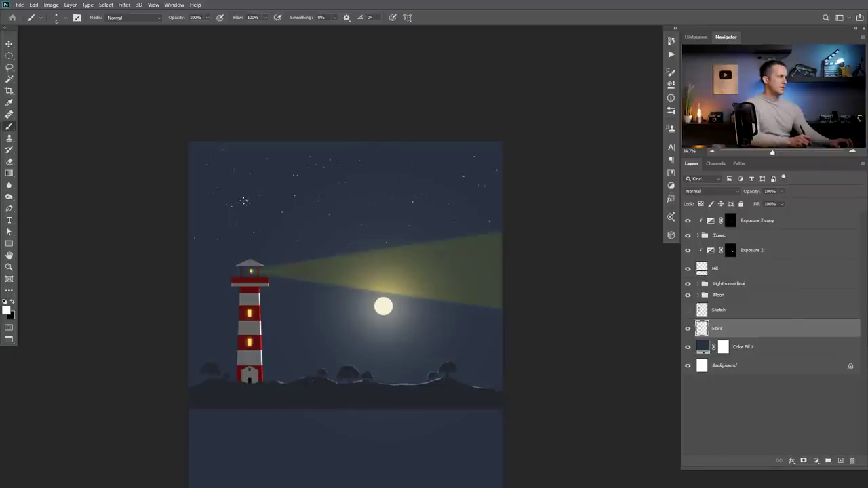
{"action": "mouse_move", "coordinate": [753, 191]}
{"action": "left_mouse_down"}
{"action": "mouse_move", "coordinate": [746, 193]}
{"action": "mouse_move", "coordinate": [753, 194]}
{"action": "left_mouse_up"}
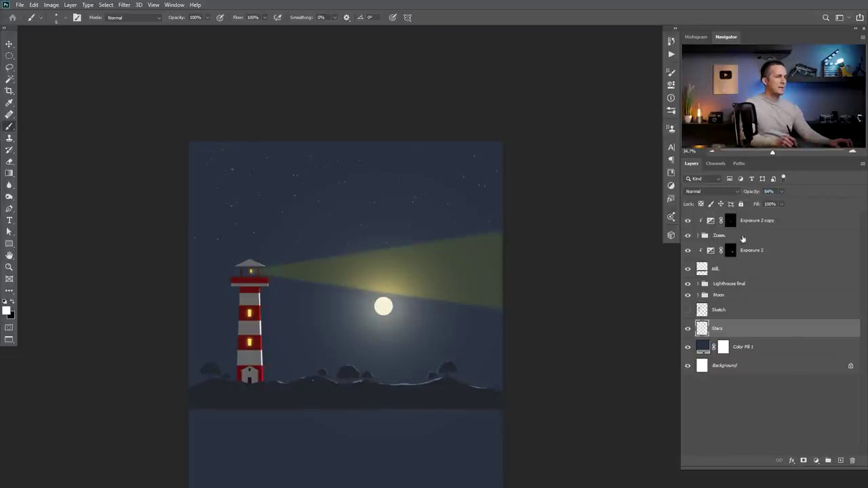
Add a Curves adjustment clipped to Color Fill 1 and darken its midtones from input 151 to output 120
{"action": "left_click", "coordinate": [816, 460]}
{"action": "left_click", "coordinate": [806, 351]}
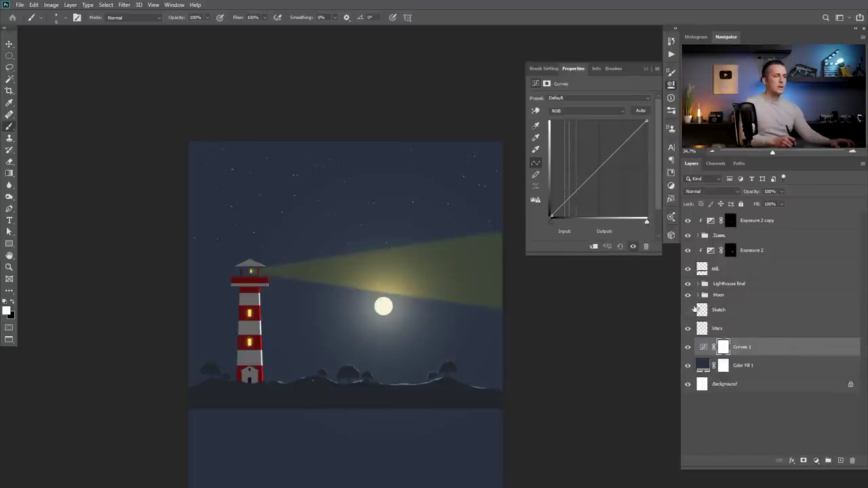
{"action": "left_click", "coordinate": [593, 247]}
{"action": "left_click_drag", "start_coordinate": [608, 160], "coordinate": [608, 170]}
{"action": "scroll", "coordinate": [360, 275], "scroll_direction": "down", "scroll_amount": 3}
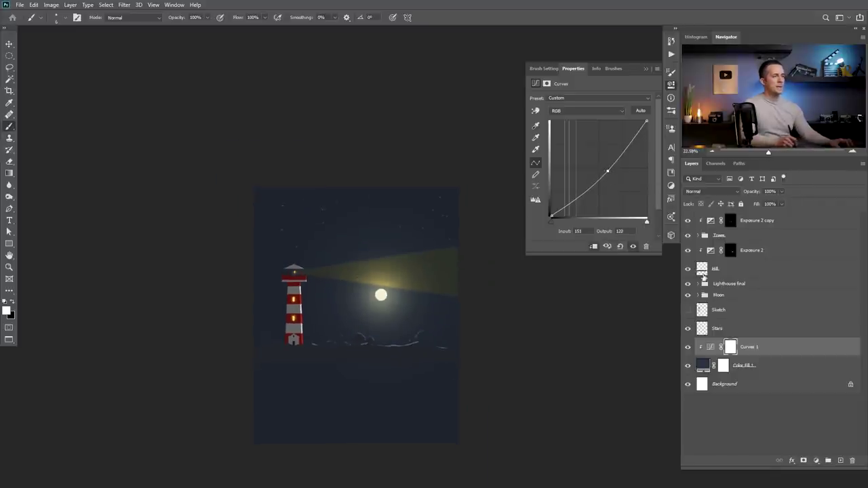
Invert the Curves mask and draw white linear gradients inward from the canvas's top and bottom edges to darken the sky and water there
{"action": "left_click", "coordinate": [730, 346]}
{"action": "key", "text": "ctrl+i"}
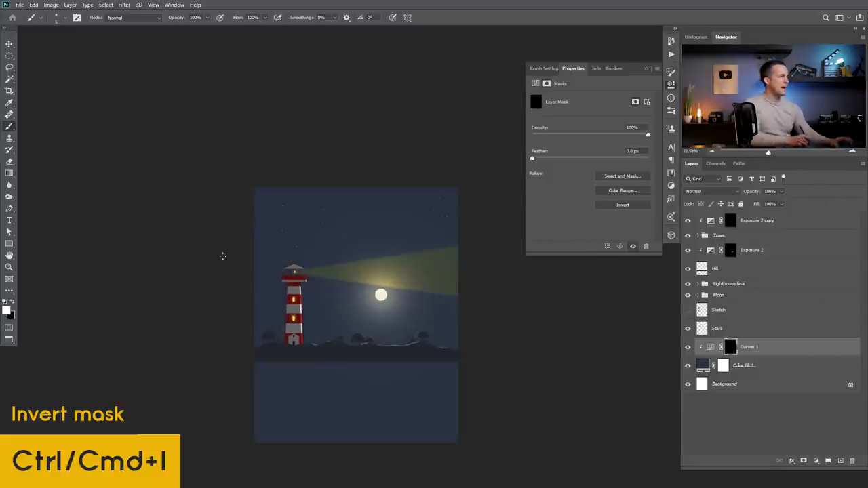
{"action": "left_click", "coordinate": [8, 174]}
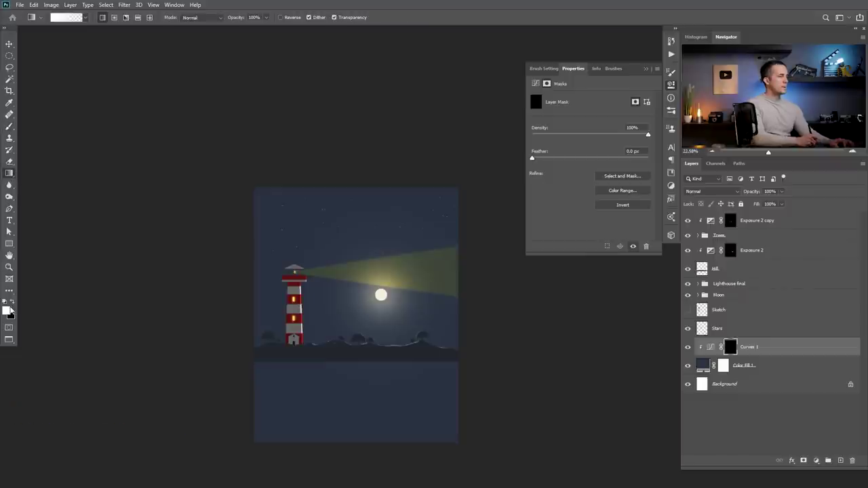
{"action": "left_click_drag", "start_coordinate": [357, 159], "coordinate": [353, 270]}
{"action": "left_click_drag", "start_coordinate": [357, 136], "coordinate": [356, 207]}
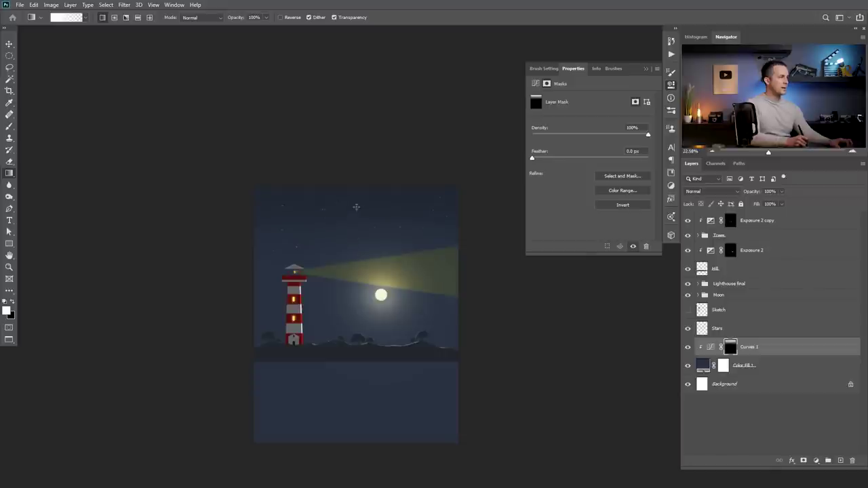
{"action": "left_click_drag", "start_coordinate": [342, 459], "coordinate": [347, 384]}
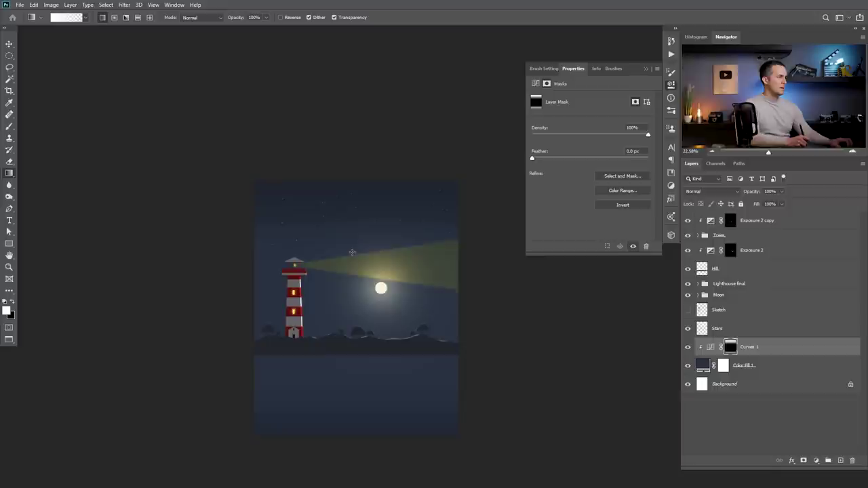
{"action": "left_click_drag", "start_coordinate": [360, 116], "coordinate": [359, 265]}
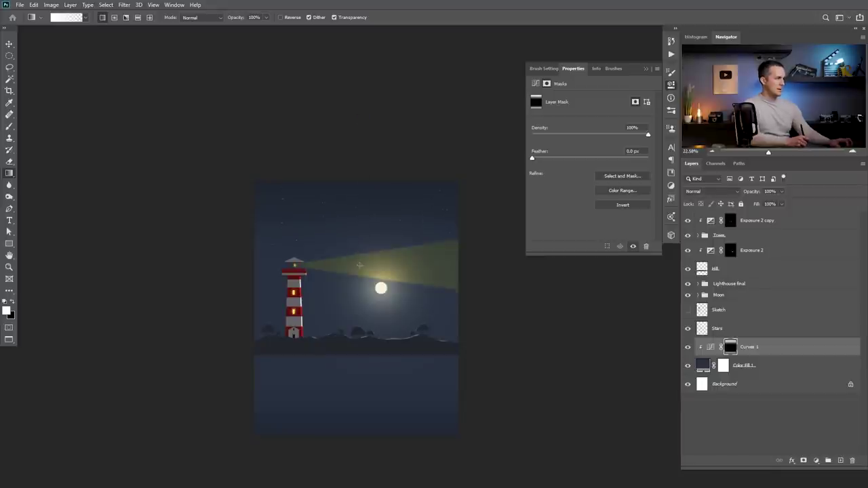
{"action": "scroll", "coordinate": [372, 291], "scroll_direction": "down", "scroll_amount": 2}
{"action": "scroll", "coordinate": [372, 292], "scroll_direction": "up", "scroll_amount": 3}
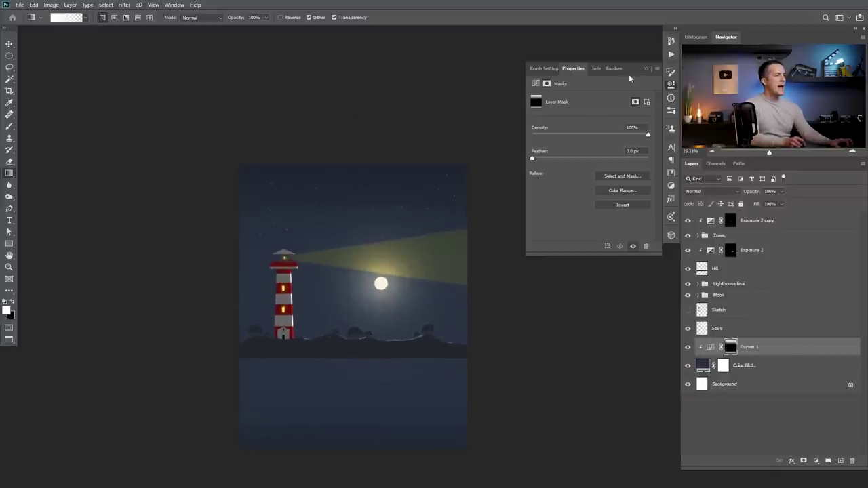
{"action": "left_click", "coordinate": [646, 68]}
Create a new layer named Birds above the Stars layer
{"action": "left_click", "coordinate": [749, 331]}
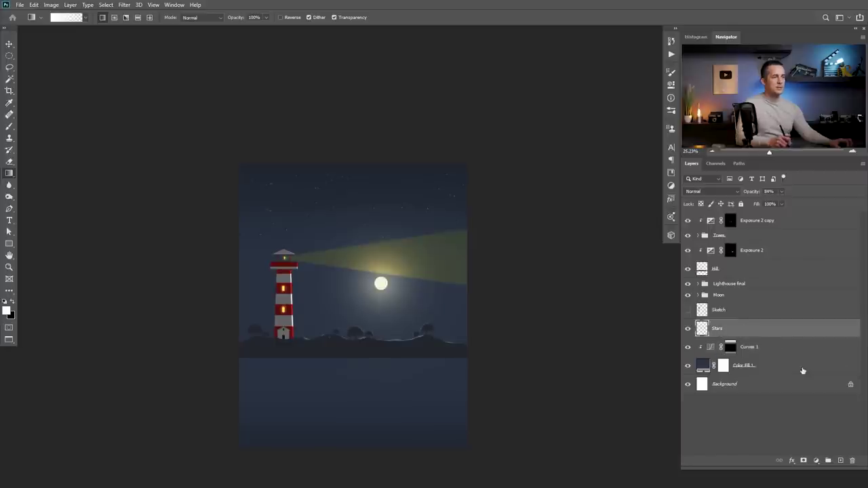
{"action": "key", "text": "ctrl+shift+alt+n"}
{"action": "double_click", "coordinate": [718, 327]}
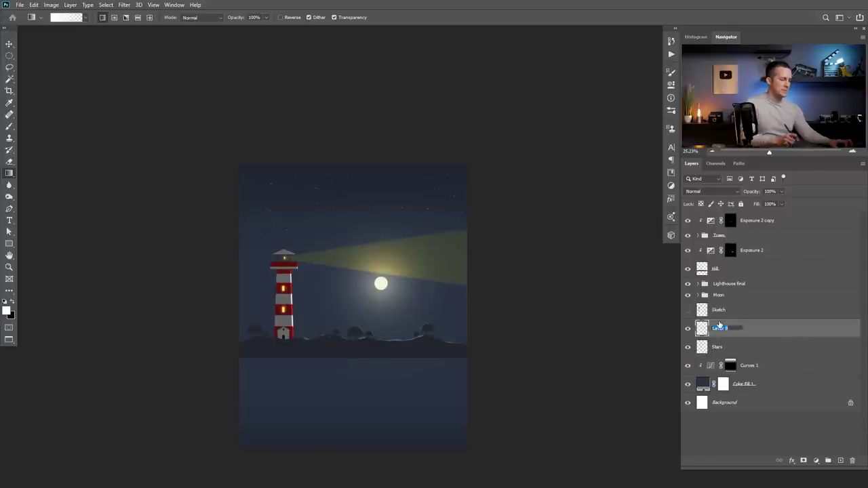
{"action": "type", "text": "Birds"}
{"action": "key", "text": "Return"}
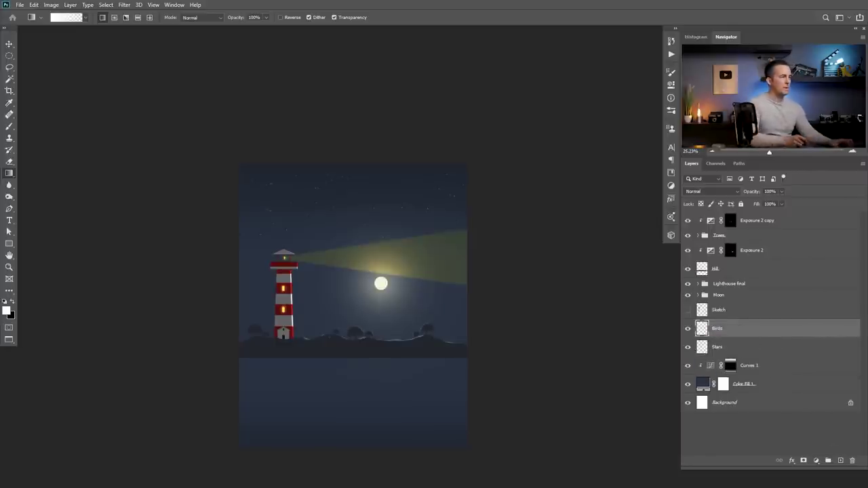
Paint a small black bird in the sky above the lighthouse on the Birds layer, using the Hard Round Pressure Size brush at 6 px
{"action": "scroll", "coordinate": [350, 220], "scroll_direction": "up", "scroll_amount": 3}
{"action": "right_click", "coordinate": [351, 219]}
{"action": "key", "text": "Escape"}
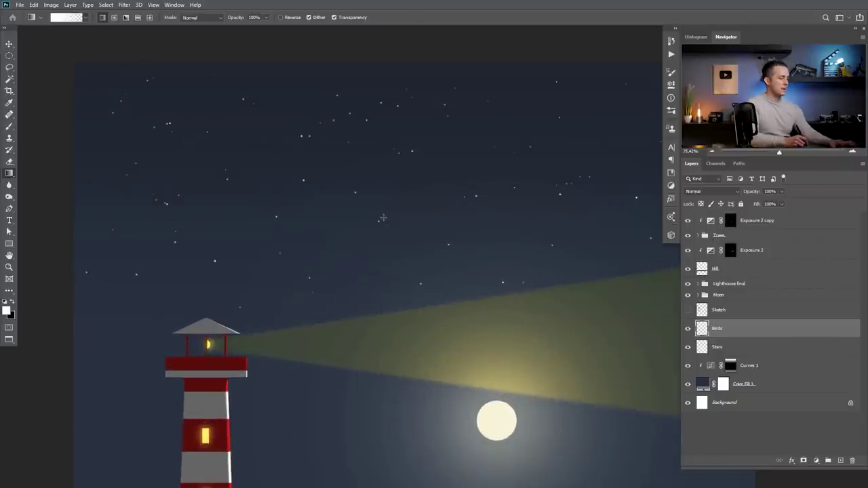
{"action": "key", "text": "b"}
{"action": "right_click", "coordinate": [392, 222]}
{"action": "left_click", "coordinate": [395, 195]}
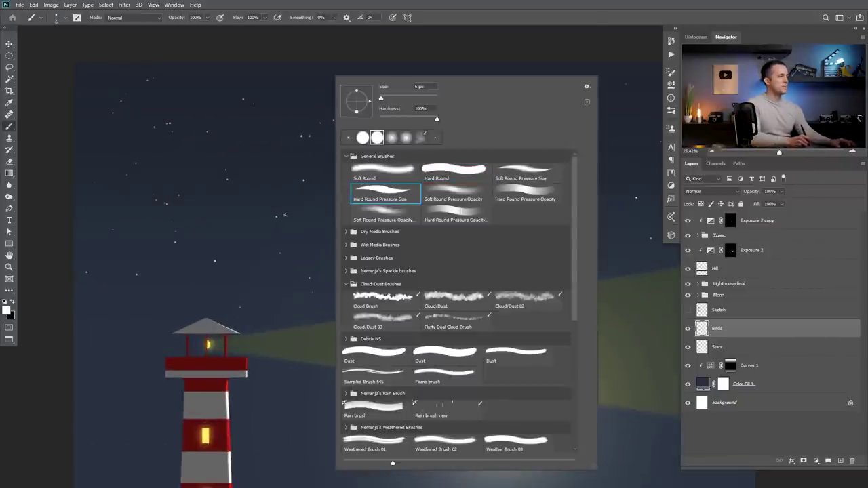
{"action": "key", "text": "Return"}
{"action": "key", "text": "x"}
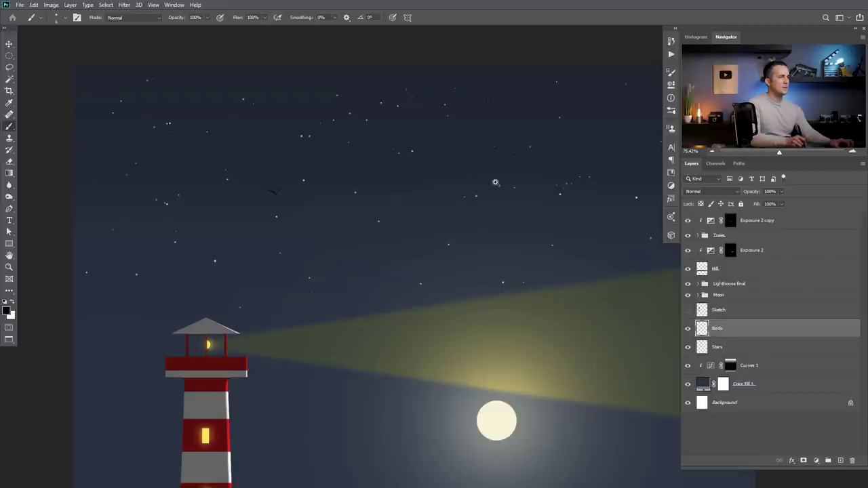
Paint more small black birds across the middle and far right of the sky
{"action": "scroll", "coordinate": [492, 178], "scroll_direction": "up", "scroll_amount": 2}
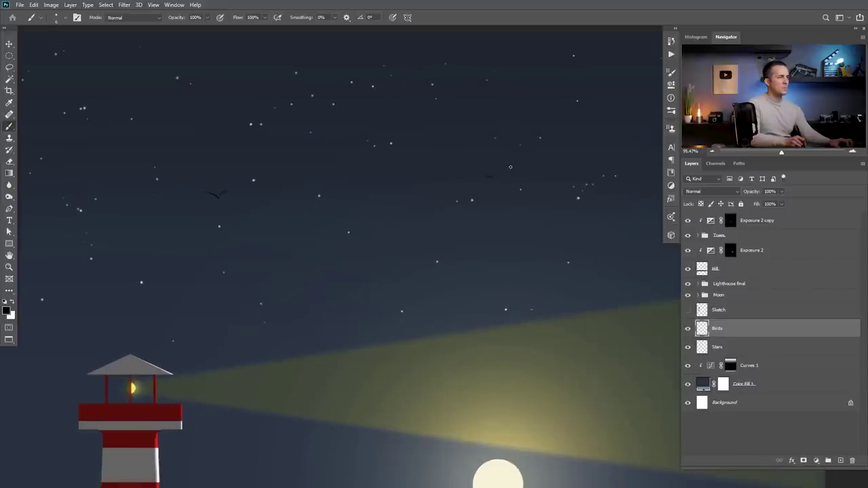
{"action": "left_click_drag", "start_coordinate": [512, 165], "coordinate": [300, 215]}
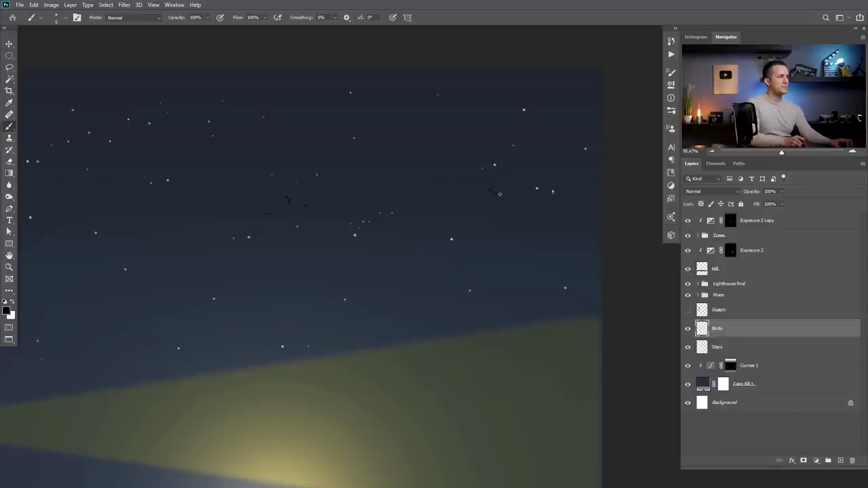
{"action": "scroll", "coordinate": [473, 213], "scroll_direction": "down", "scroll_amount": 3}
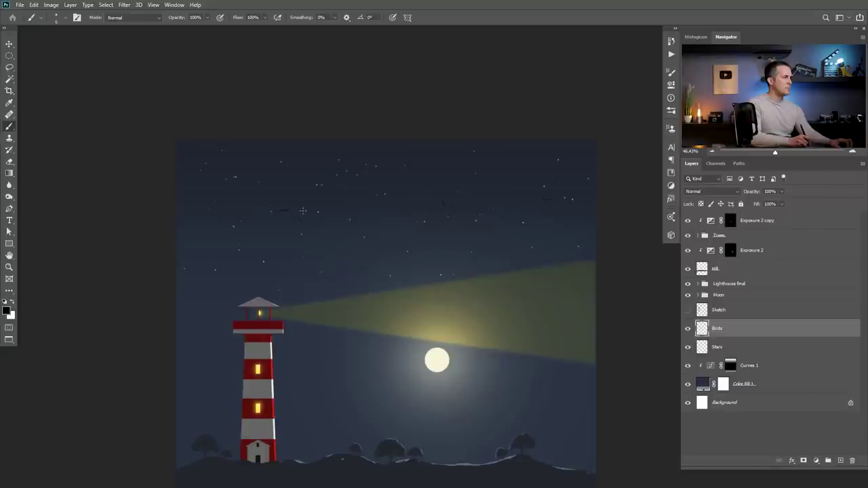
{"action": "scroll", "coordinate": [326, 224], "scroll_direction": "down", "scroll_amount": 2}
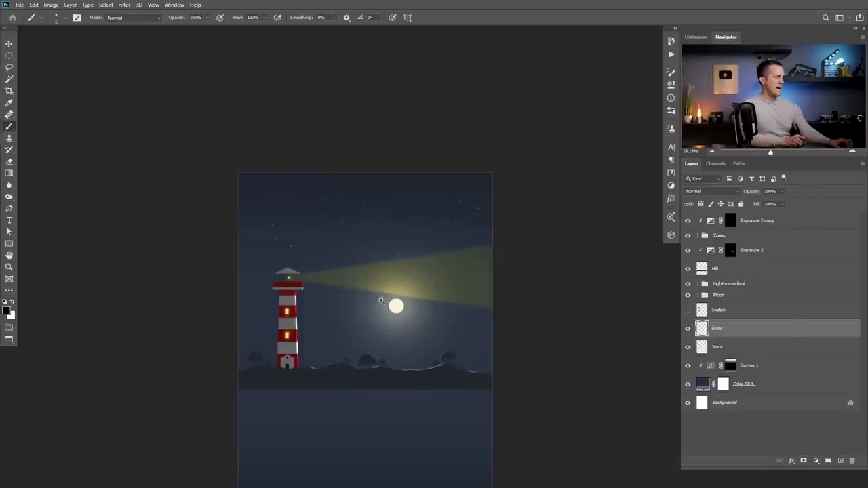
{"action": "scroll", "coordinate": [407, 242], "scroll_direction": "up", "scroll_amount": 1}
{"action": "scroll", "coordinate": [400, 247], "scroll_direction": "down", "scroll_amount": 3}
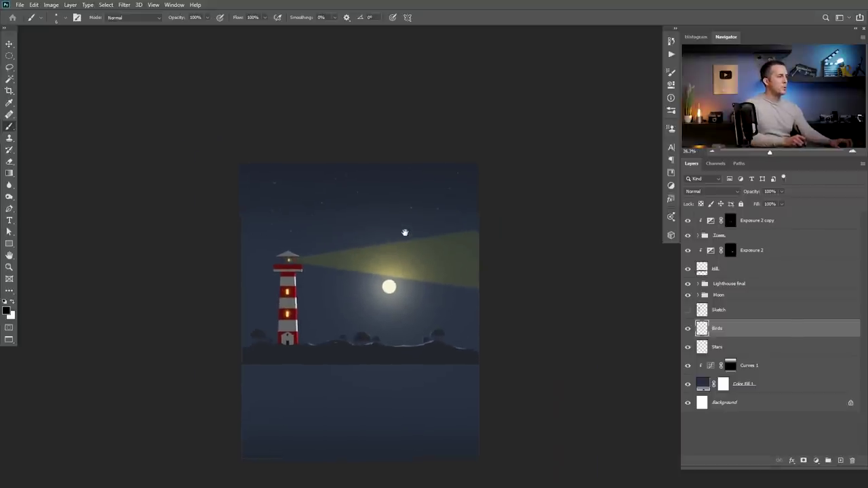
{"action": "left_click_drag", "start_coordinate": [402, 265], "coordinate": [400, 249]}
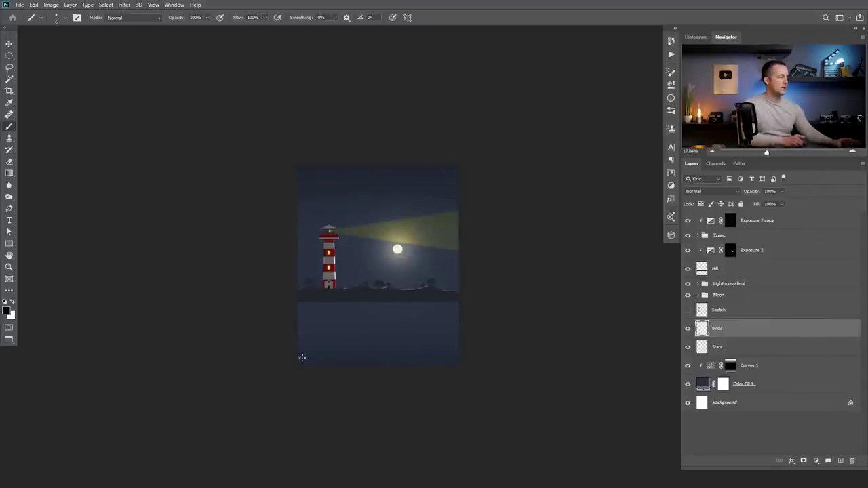
Group all layers from Stars up to Exposure 2 copy and name the group Drawing
{"action": "left_click", "coordinate": [710, 345]}
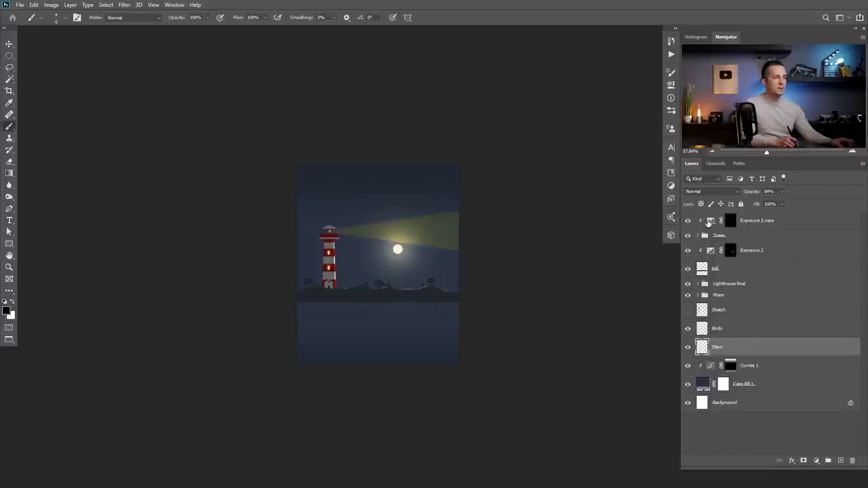
{"action": "left_click", "coordinate": [709, 223], "text": "shift"}
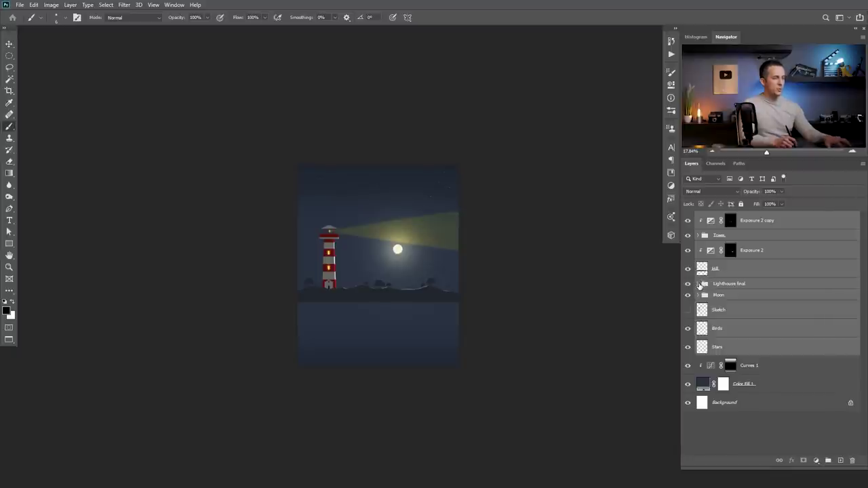
{"action": "key", "text": "ctrl+g"}
{"action": "left_click", "coordinate": [688, 217]}
{"action": "left_click", "coordinate": [688, 217]}
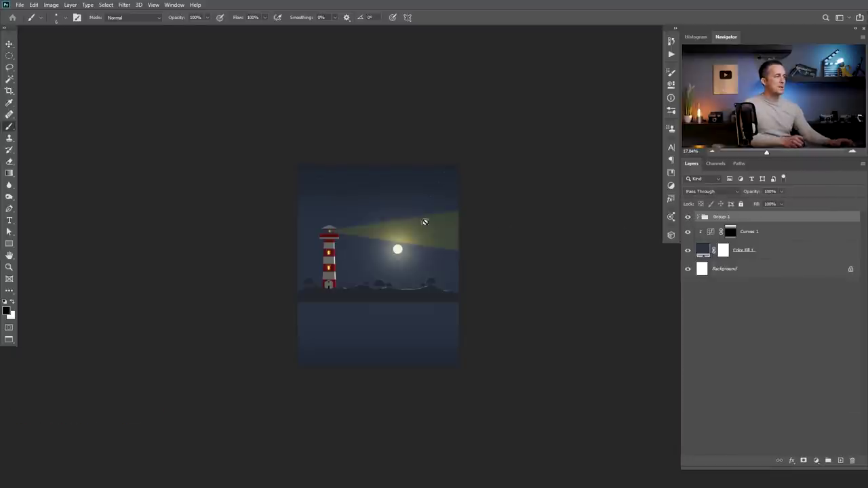
{"action": "double_click", "coordinate": [720, 217]}
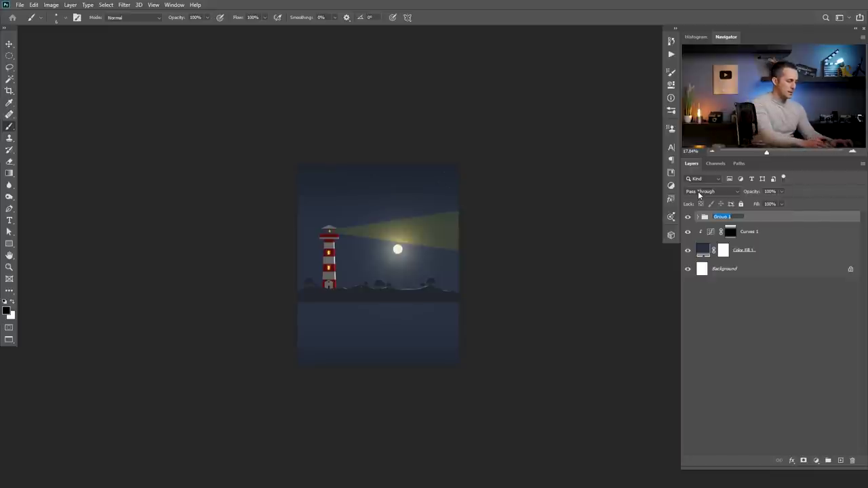
{"action": "type", "text": "Drawing"}
{"action": "key", "text": "Return"}
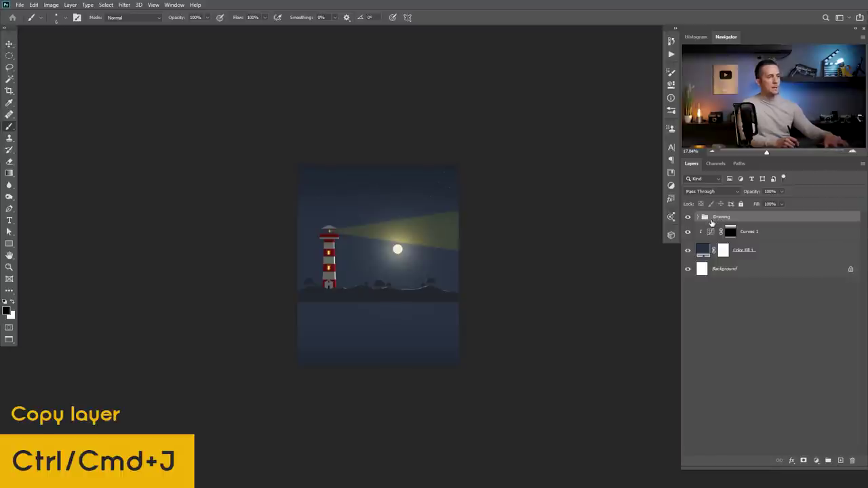
Duplicate the Drawing group and move the copy's Light beam layer out to the top of the layer stack
{"action": "key", "text": "ctrl+j"}
{"action": "left_click", "coordinate": [698, 217]}
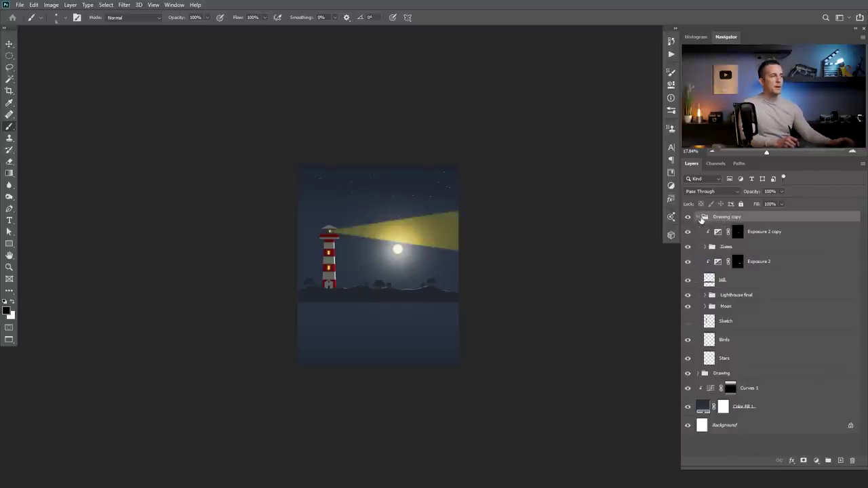
{"action": "left_click", "coordinate": [704, 296]}
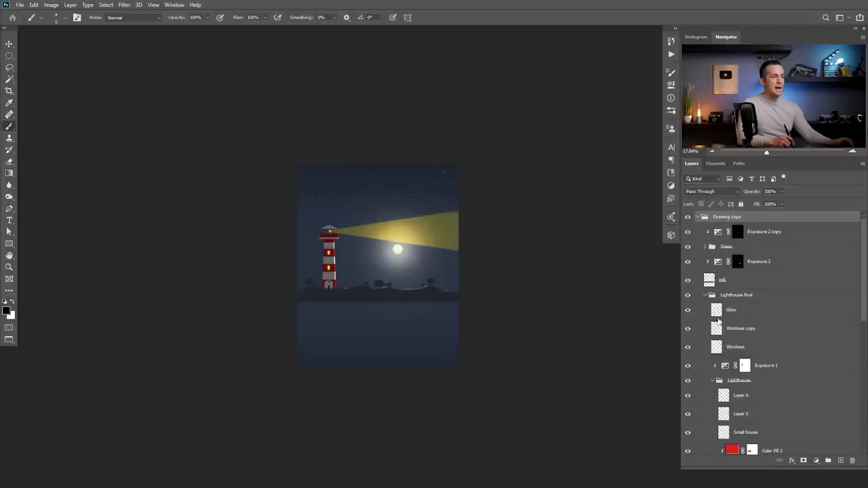
{"action": "left_click_drag", "start_coordinate": [865, 311], "coordinate": [863, 385]}
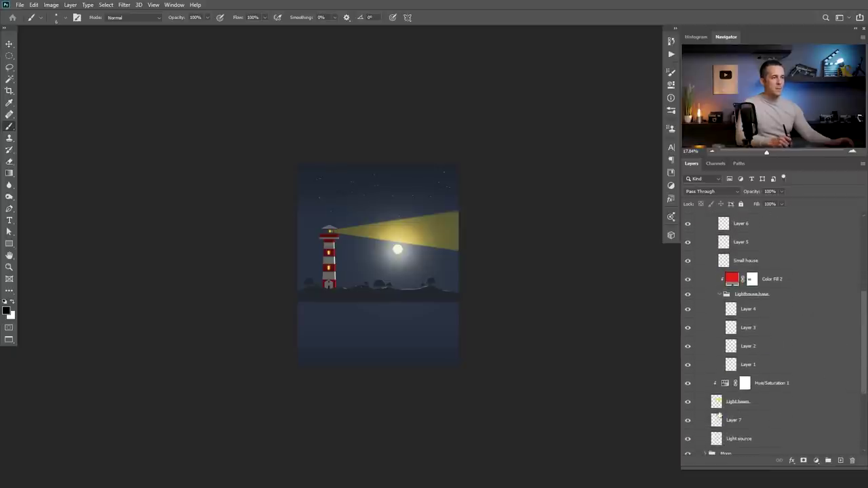
{"action": "scroll", "coordinate": [728, 224], "scroll_direction": "up", "scroll_amount": 2}
{"action": "mouse_move", "coordinate": [732, 202]}
{"action": "left_mouse_down"}
{"action": "mouse_move", "coordinate": [726, 222]}
{"action": "mouse_move", "coordinate": [728, 215]}
{"action": "left_mouse_up"}
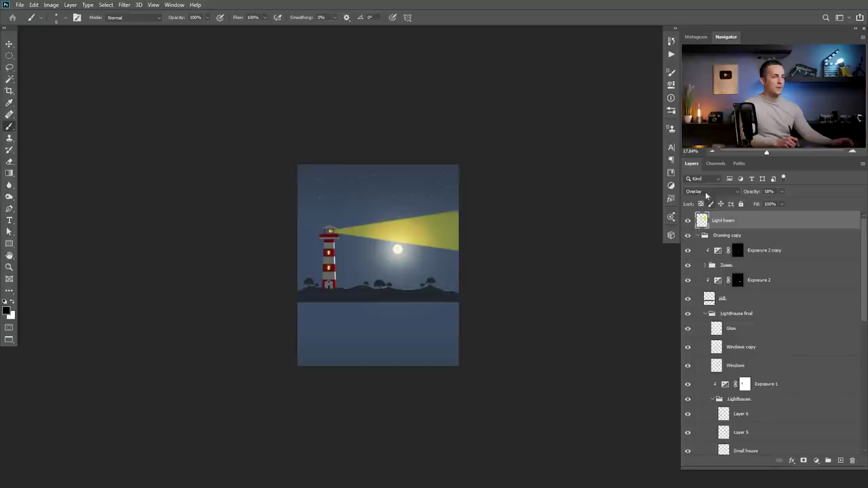
Hide the Light beam layer and delete the Hue/Saturation 1 adjustment inside the Drawing copy group
{"action": "left_click", "coordinate": [687, 221]}
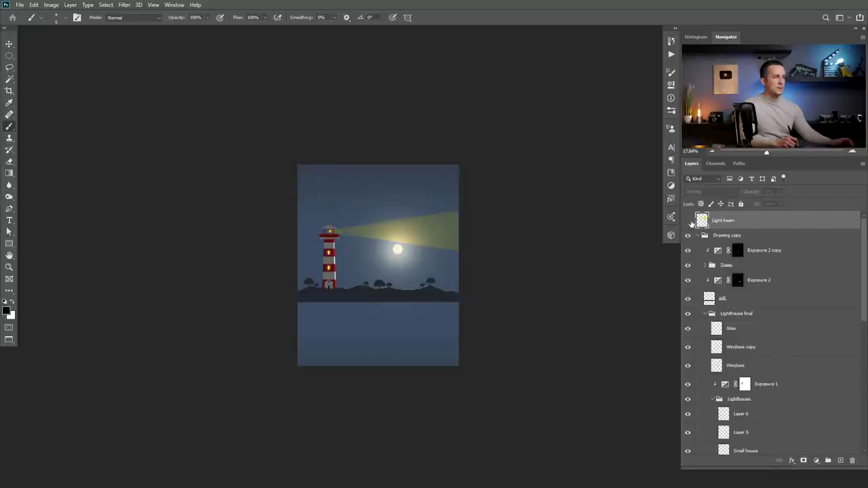
{"action": "left_click_drag", "start_coordinate": [863, 298], "coordinate": [863, 394]}
{"action": "left_click", "coordinate": [688, 347]}
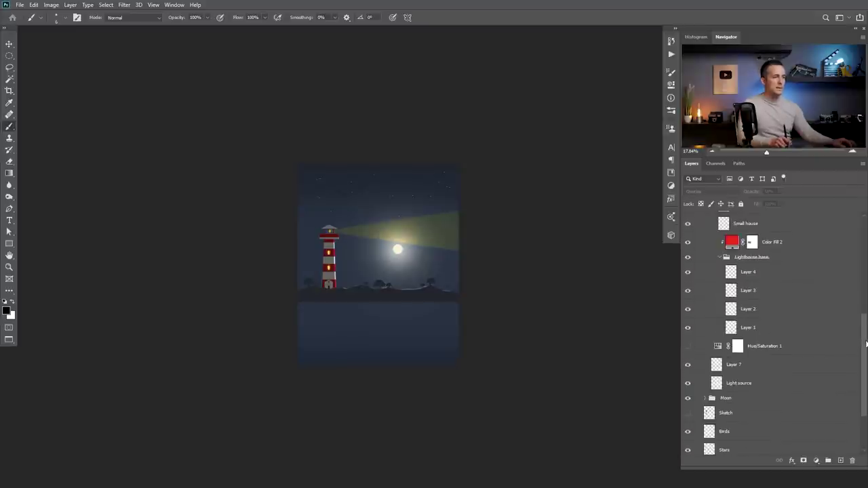
{"action": "left_click_drag", "start_coordinate": [865, 345], "coordinate": [865, 339]}
{"action": "left_click", "coordinate": [688, 359]}
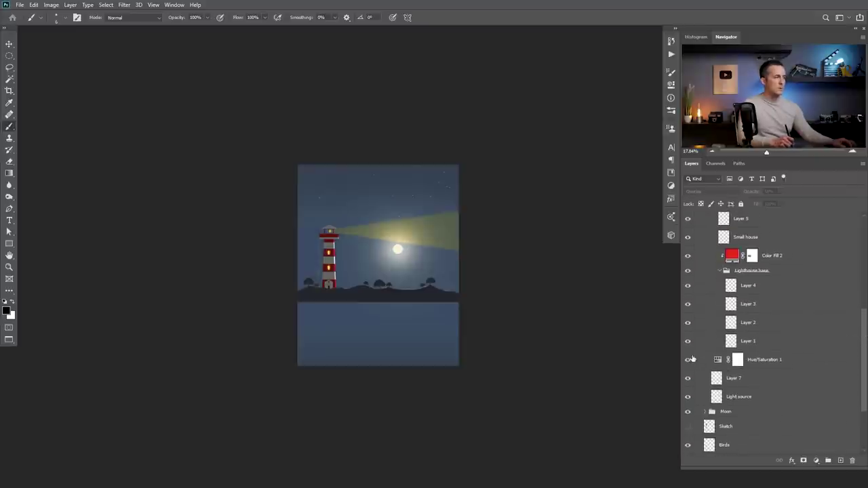
{"action": "left_click", "coordinate": [688, 360]}
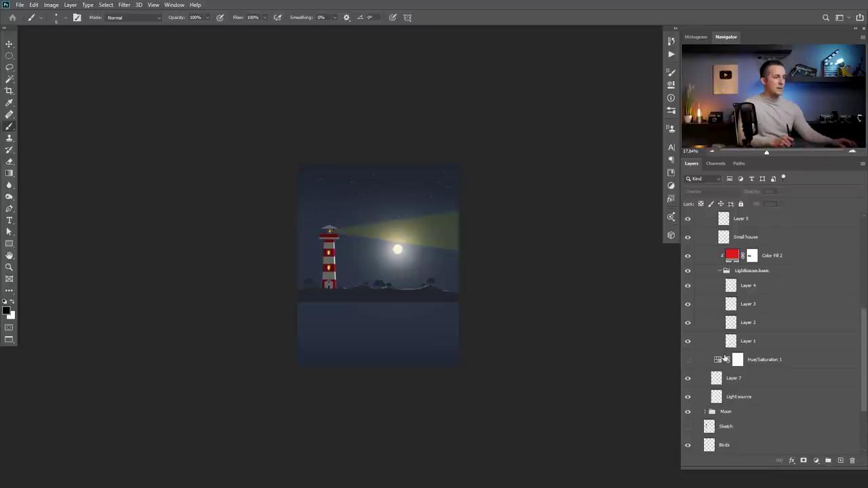
{"action": "left_click", "coordinate": [720, 360]}
{"action": "key", "text": "Delete"}
Collapse the Drawing copy group and merge it into a single layer
{"action": "left_click_drag", "start_coordinate": [865, 339], "coordinate": [857, 235]}
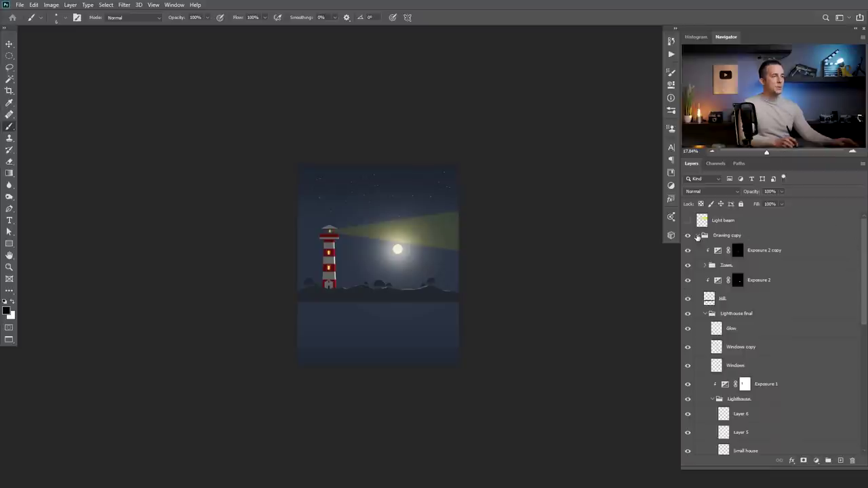
{"action": "left_click", "coordinate": [697, 235]}
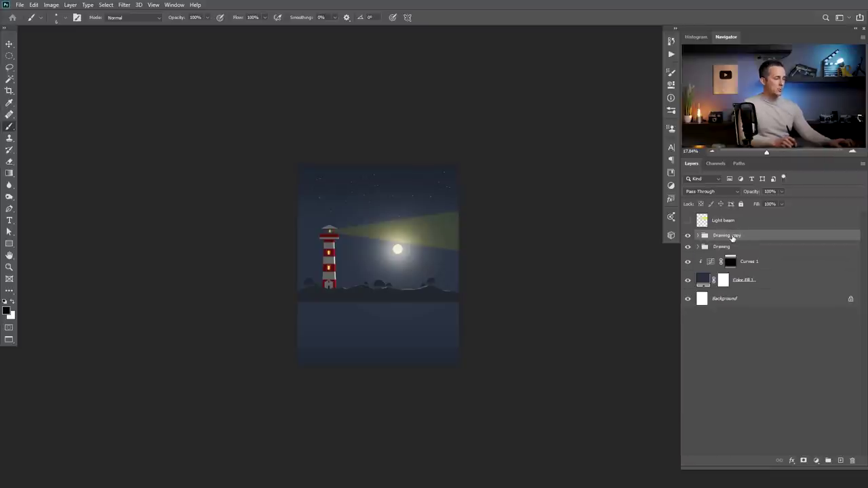
{"action": "key", "text": "ctrl+e"}
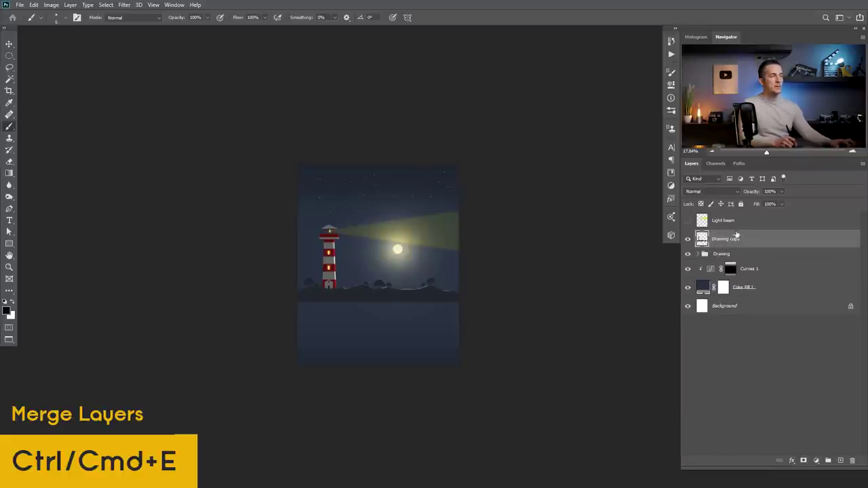
Toggle the merged Drawing copy layer's visibility, try moving it downward on the canvas, and undo the move
{"action": "left_click", "coordinate": [688, 239]}
{"action": "left_click", "coordinate": [688, 239]}
{"action": "left_click_drag", "start_coordinate": [408, 307], "coordinate": [401, 342]}
{"action": "key", "text": "v"}
{"action": "key", "text": "ctrl+z"}
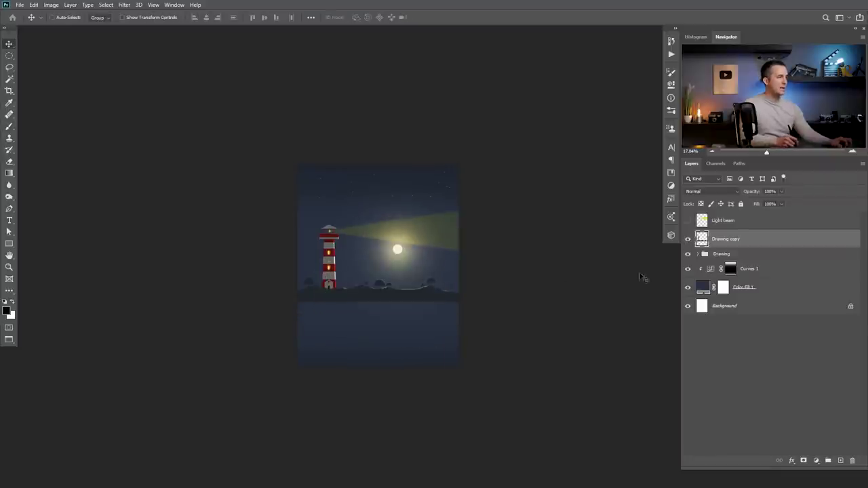
Show the Light beam layer, flip it vertically together with Drawing copy, and move both down as a water reflection mirrored below the hill
{"action": "left_click", "coordinate": [725, 223]}
{"action": "left_click", "coordinate": [738, 240], "text": "shift"}
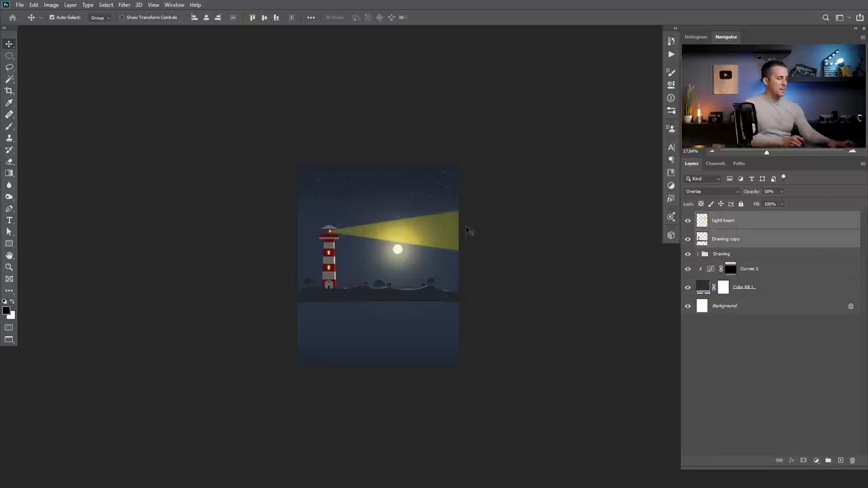
{"action": "key", "text": "ctrl+t"}
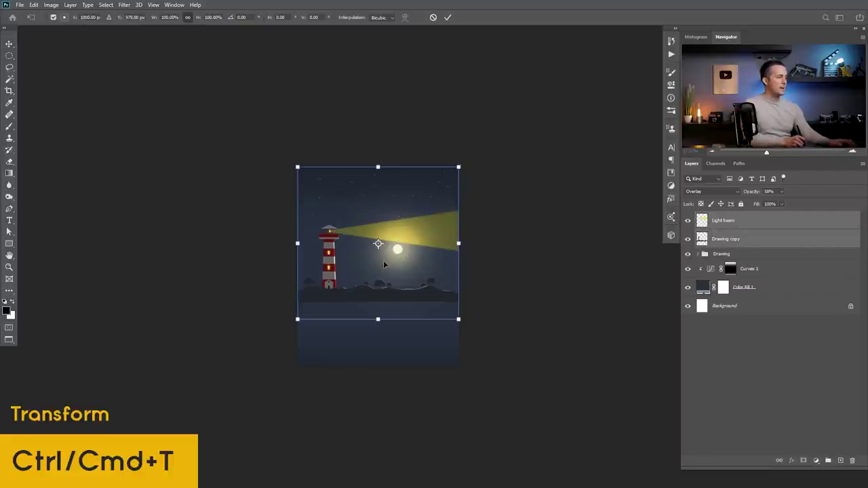
{"action": "right_click", "coordinate": [382, 264]}
{"action": "left_click", "coordinate": [412, 416]}
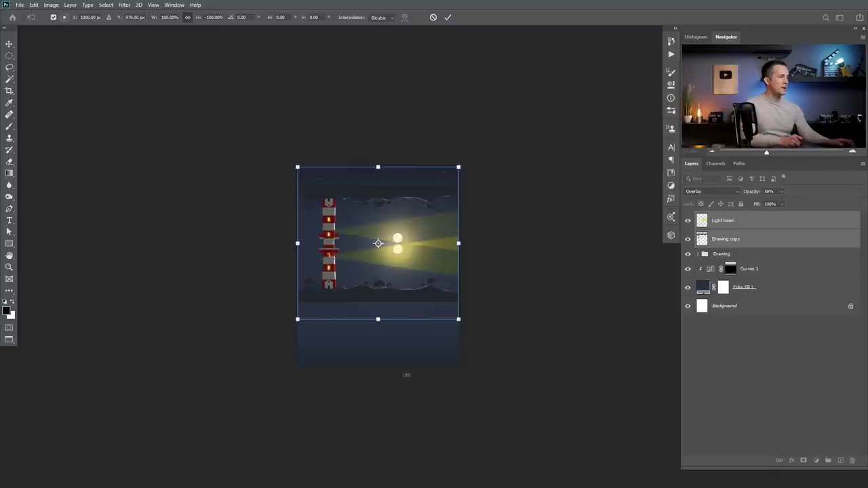
{"action": "left_click_drag", "start_coordinate": [382, 211], "coordinate": [382, 327]}
{"action": "scroll", "coordinate": [381, 328], "scroll_direction": "up", "scroll_amount": 3}
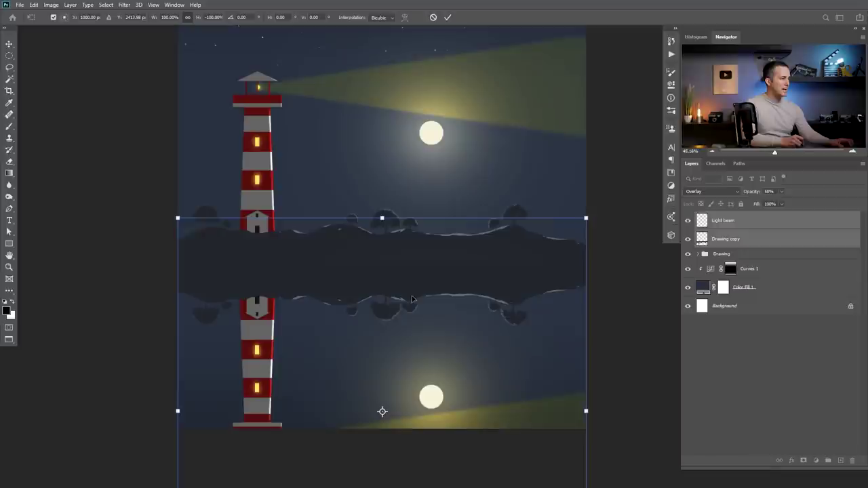
{"action": "key", "text": "Return"}
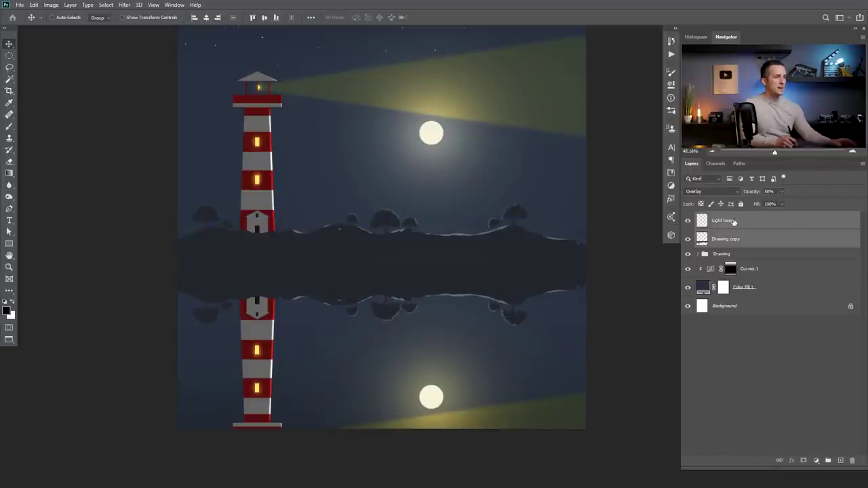
Move the Light beam and Drawing copy layers below the Drawing group and lower their opacity to 42%
{"action": "left_click_drag", "start_coordinate": [743, 243], "coordinate": [746, 269]}
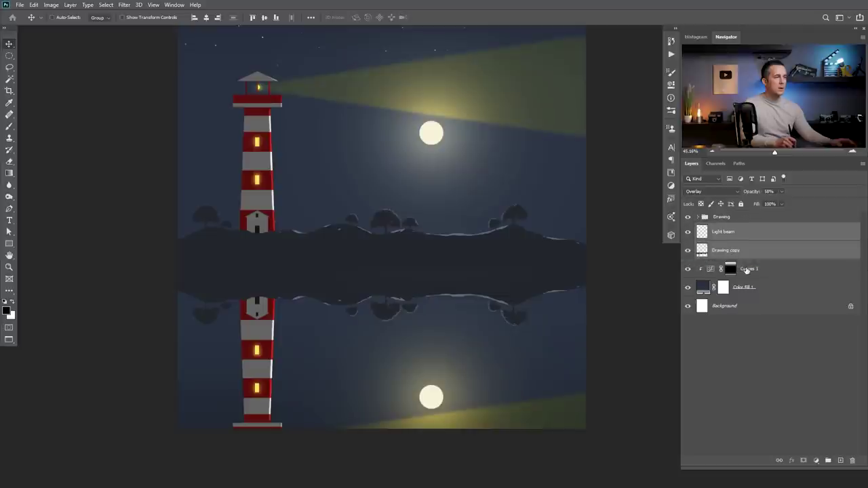
{"action": "scroll", "coordinate": [442, 275], "scroll_direction": "down", "scroll_amount": 3}
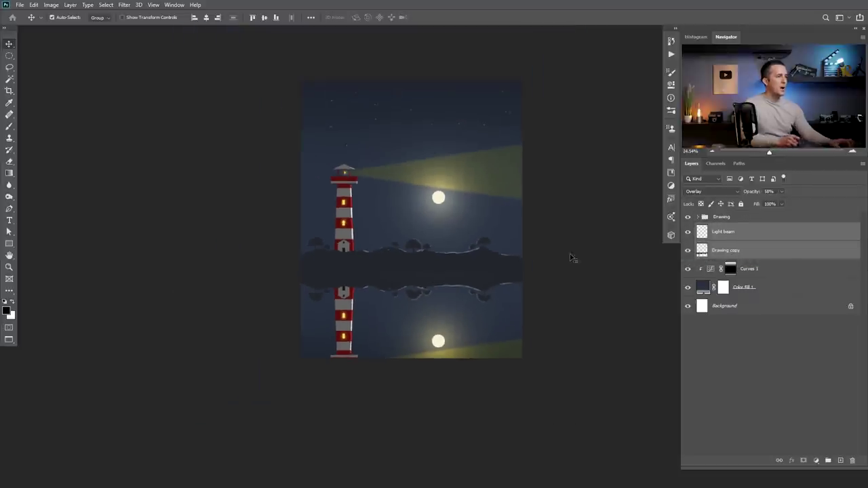
{"action": "mouse_move", "coordinate": [753, 192]}
{"action": "left_mouse_down"}
{"action": "mouse_move", "coordinate": [743, 193]}
{"action": "mouse_move", "coordinate": [752, 194]}
{"action": "left_mouse_up"}
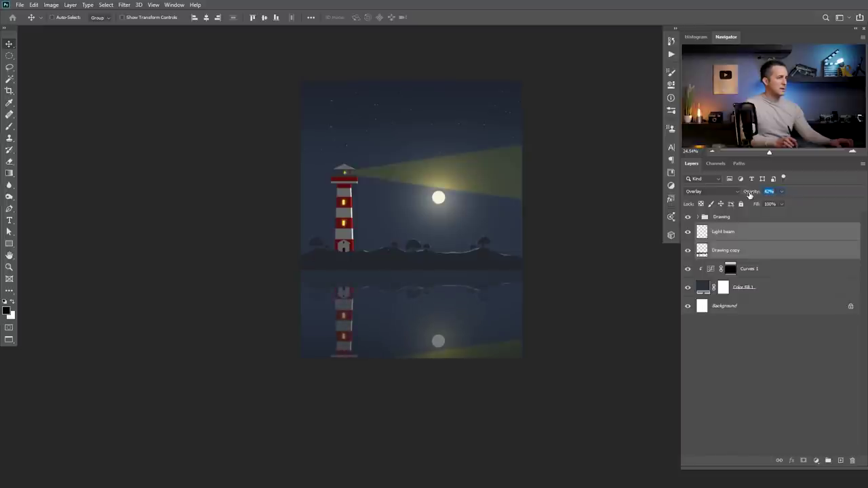
{"action": "left_click_drag", "start_coordinate": [473, 296], "coordinate": [462, 298]}
Lower the reflected Light beam layer's opacity to 16%
{"action": "left_click", "coordinate": [726, 232]}
{"action": "left_click_drag", "start_coordinate": [752, 194], "coordinate": [748, 193]}
{"action": "key", "text": "Return"}
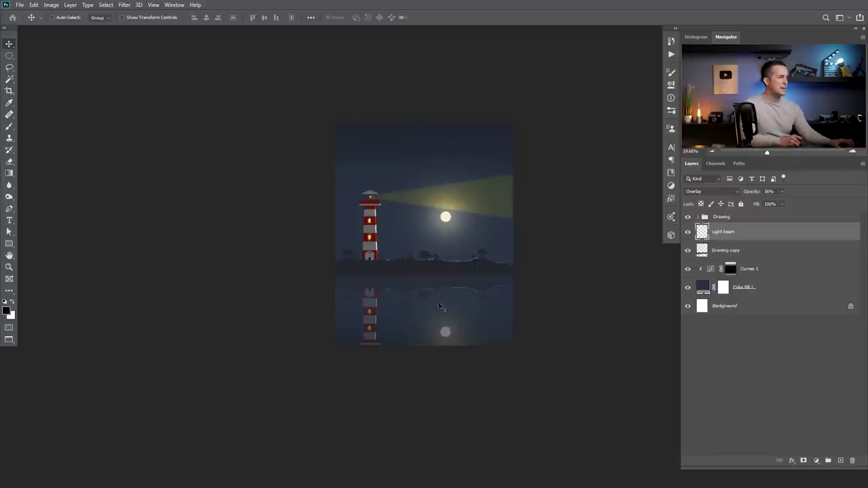
Apply a Gaussian Blur with a radius of about 4.9 pixels to the reflected Drawing copy layer
{"action": "scroll", "coordinate": [429, 299], "scroll_direction": "up", "scroll_amount": 3}
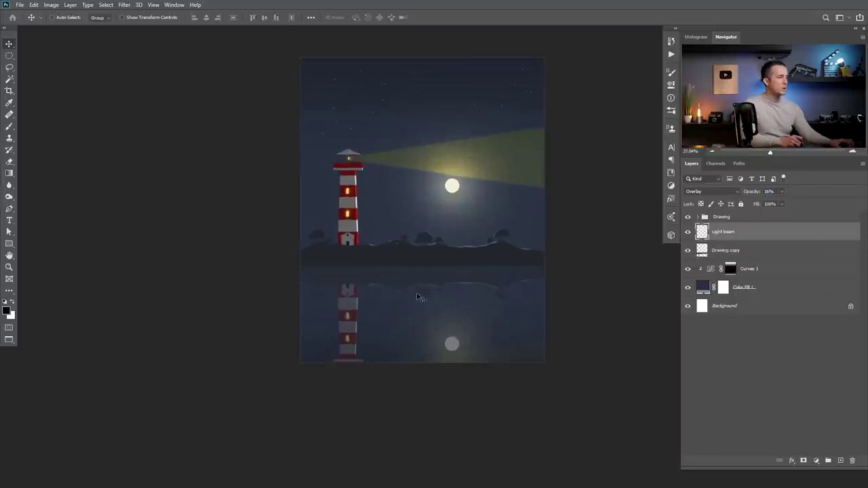
{"action": "left_click", "coordinate": [737, 253]}
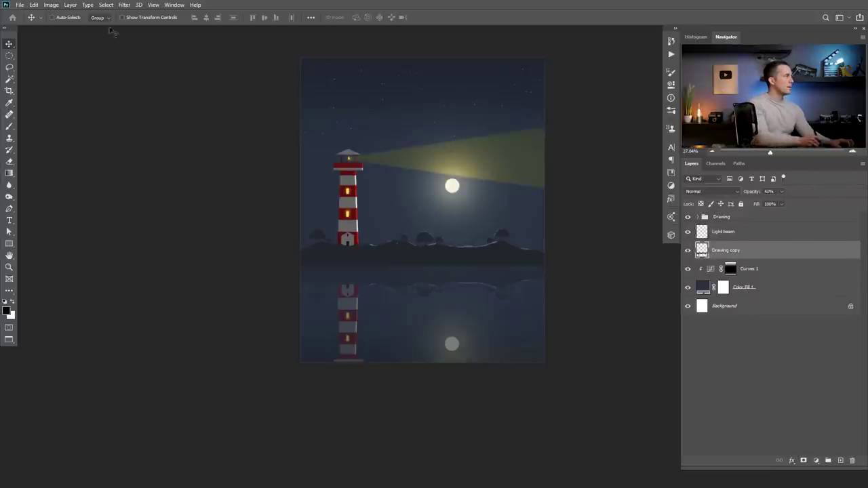
{"action": "left_click", "coordinate": [124, 5]}
{"action": "mouse_move", "coordinate": [144, 103]}
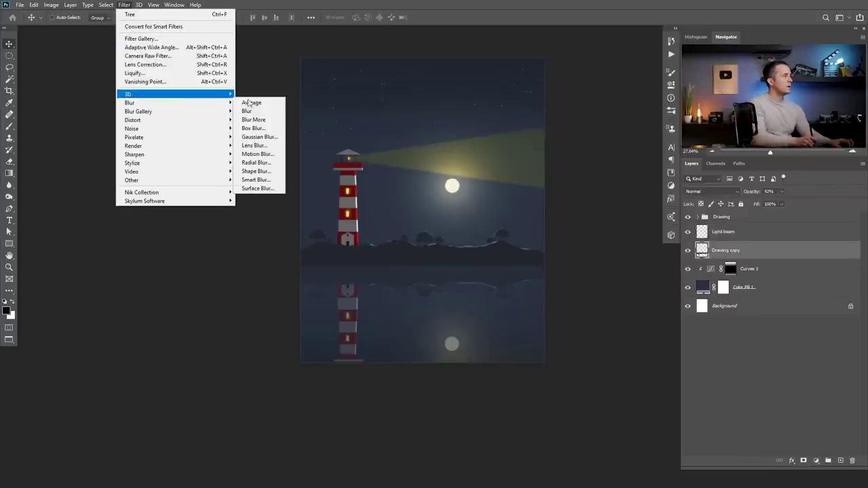
{"action": "left_click", "coordinate": [261, 136]}
{"action": "left_click_drag", "start_coordinate": [488, 268], "coordinate": [615, 236]}
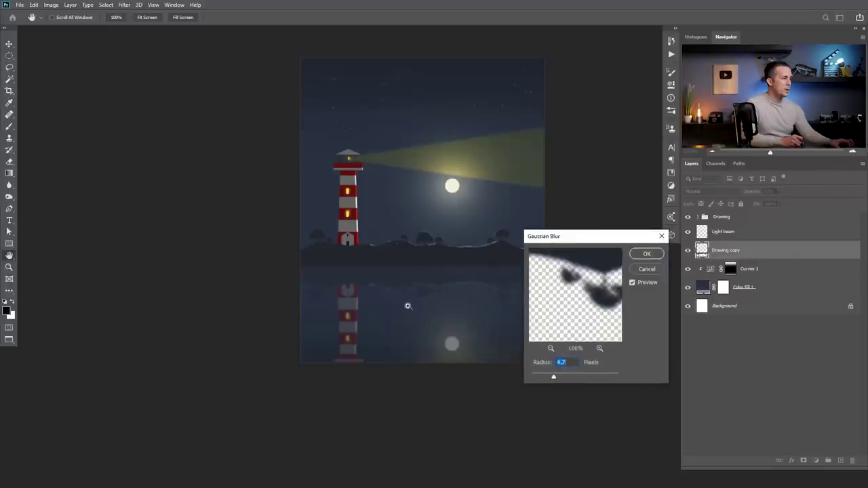
{"action": "scroll", "coordinate": [408, 304], "scroll_direction": "up", "scroll_amount": 5}
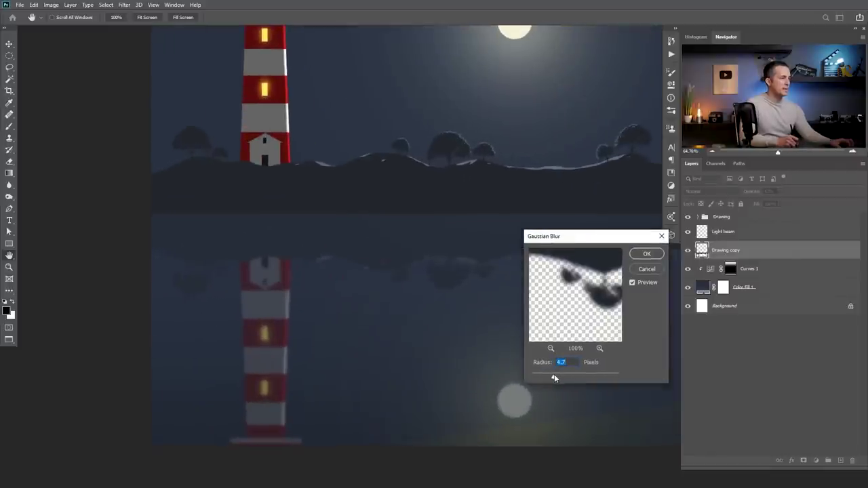
{"action": "left_click", "coordinate": [647, 253]}
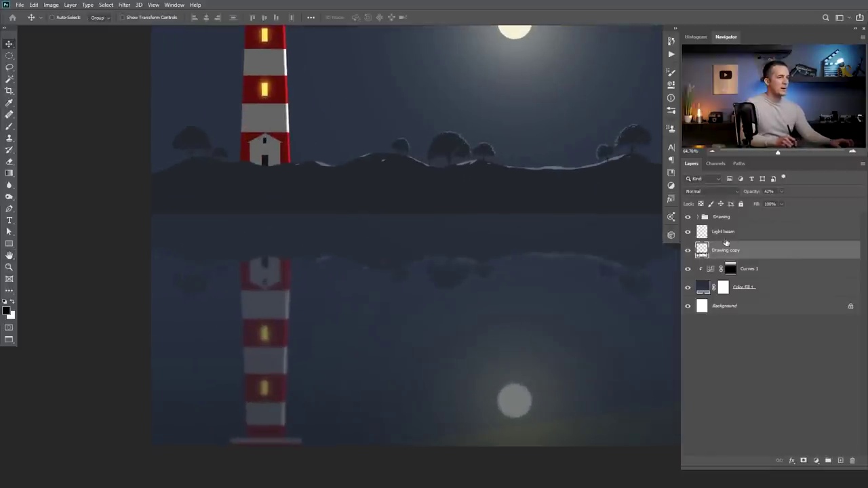
Apply a Gaussian Blur with a radius of 4.9 pixels to the reflected Light beam layer
{"action": "left_click", "coordinate": [727, 233]}
{"action": "left_click", "coordinate": [126, 6]}
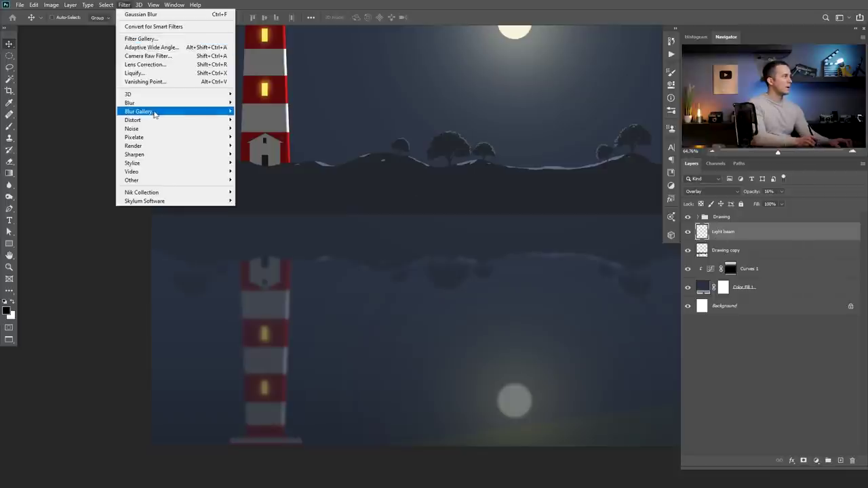
{"action": "mouse_move", "coordinate": [136, 102]}
{"action": "left_click", "coordinate": [260, 137]}
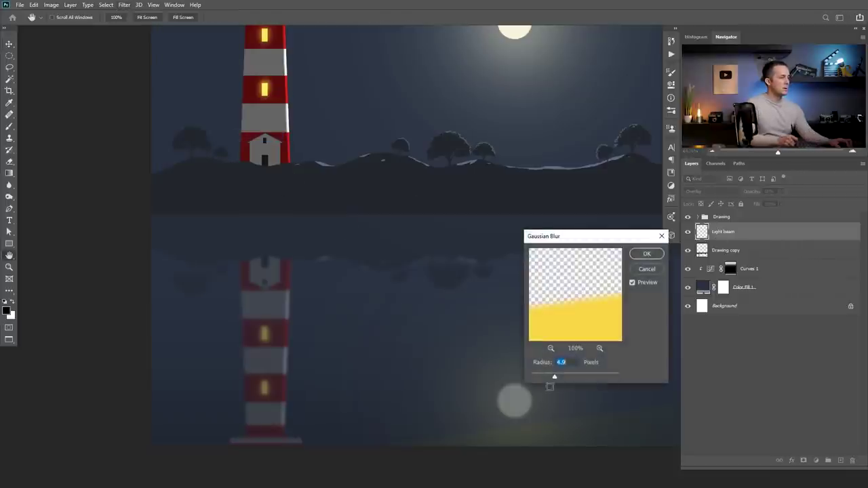
{"action": "left_click", "coordinate": [647, 254]}
{"action": "scroll", "coordinate": [515, 393], "scroll_direction": "down", "scroll_amount": 5}
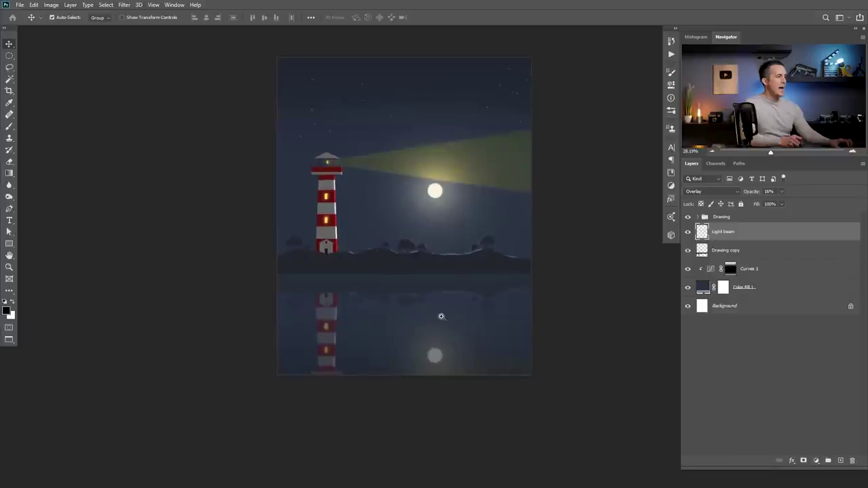
Apply a sine Wave filter to the Drawing copy layer with wavelength 78 to 279, amplitude 59 to 110, and scale 1% horizontal, 6% vertical
{"action": "scroll", "coordinate": [437, 299], "scroll_direction": "up", "scroll_amount": 1}
{"action": "left_click", "coordinate": [746, 253]}
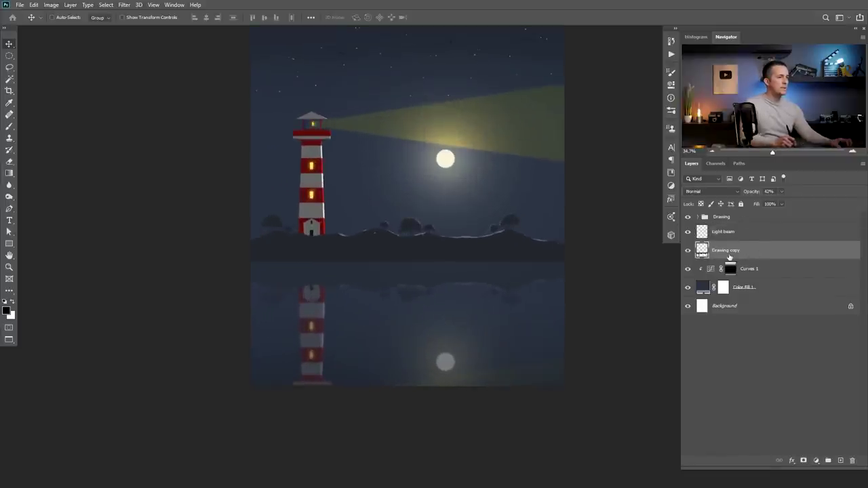
{"action": "left_click", "coordinate": [125, 5]}
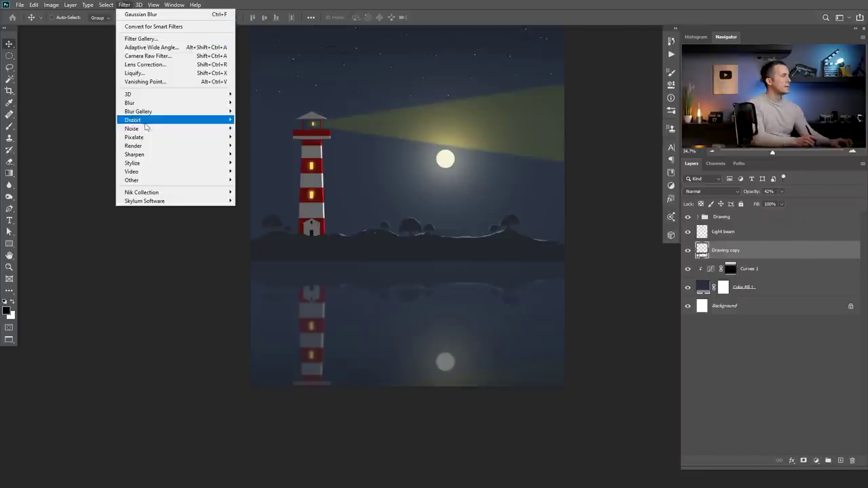
{"action": "mouse_move", "coordinate": [145, 124]}
{"action": "left_click", "coordinate": [272, 181]}
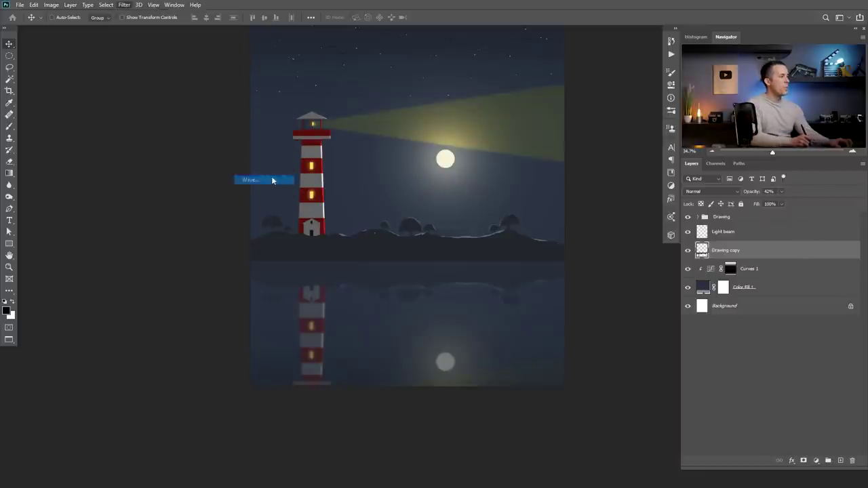
{"action": "left_click_drag", "start_coordinate": [399, 147], "coordinate": [627, 223]}
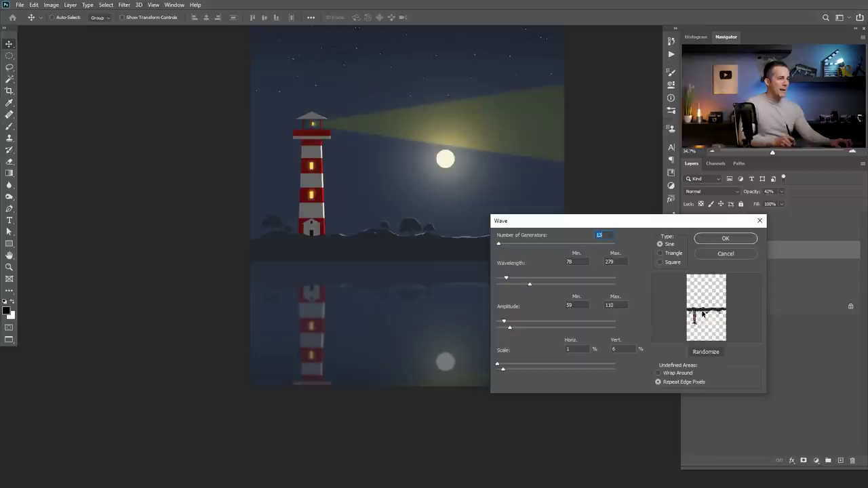
{"action": "mouse_move", "coordinate": [511, 329]}
{"action": "left_mouse_down"}
{"action": "mouse_move", "coordinate": [556, 328]}
{"action": "mouse_move", "coordinate": [511, 331]}
{"action": "left_mouse_up"}
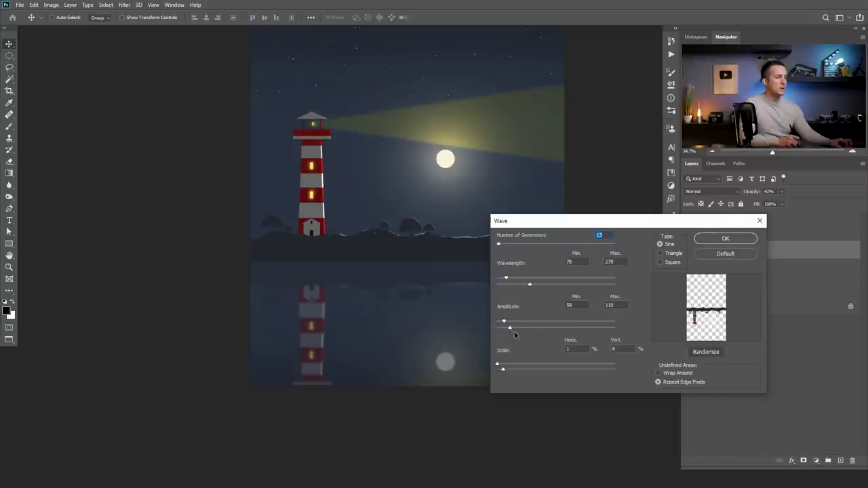
{"action": "left_click", "coordinate": [726, 238]}
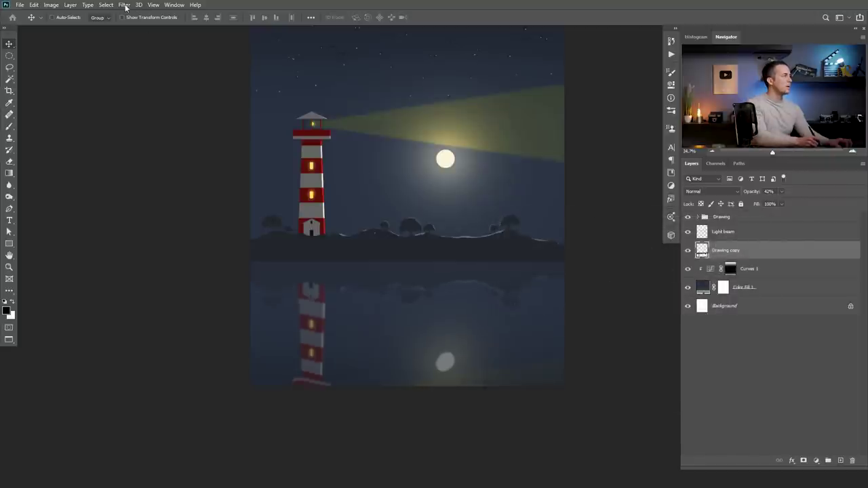
Apply the Ripple distortion filter to the Drawing copy reflection layer
{"action": "left_click", "coordinate": [738, 233]}
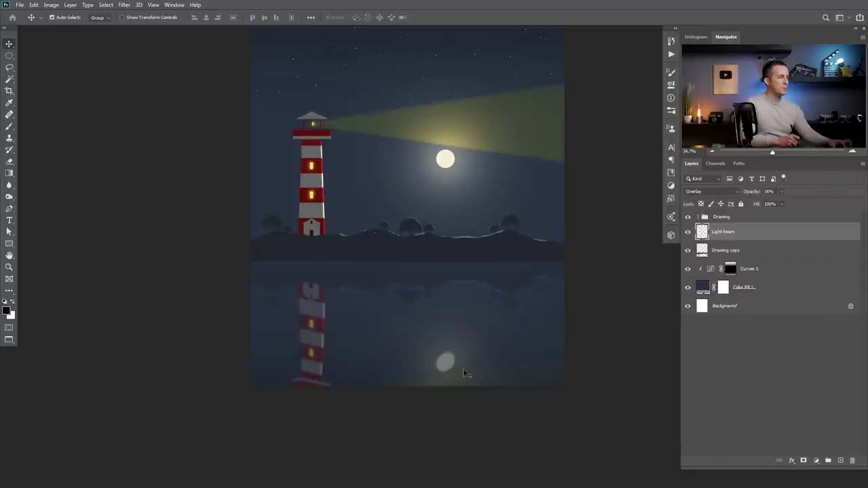
{"action": "left_click", "coordinate": [735, 253]}
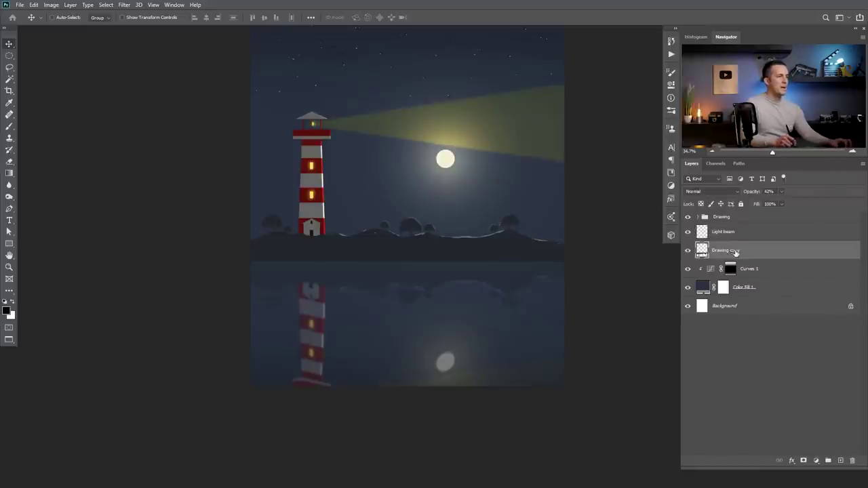
{"action": "left_click", "coordinate": [124, 5]}
{"action": "mouse_move", "coordinate": [203, 120]}
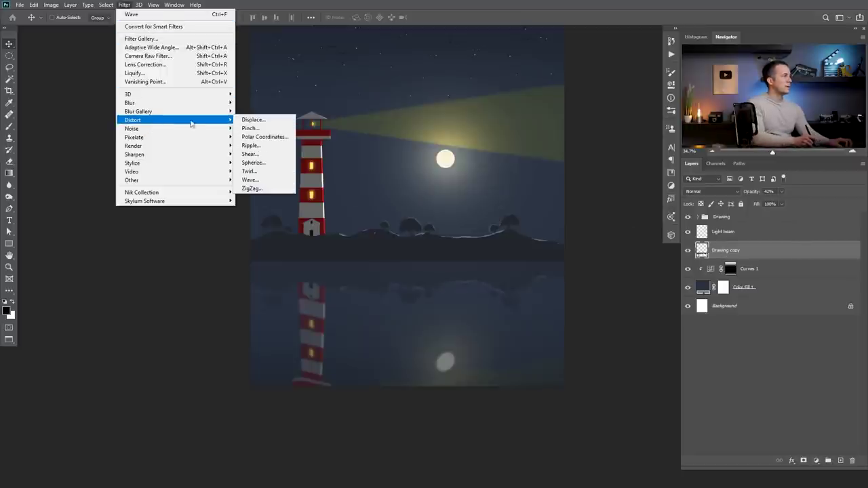
{"action": "left_click", "coordinate": [252, 146]}
{"action": "left_click_drag", "start_coordinate": [402, 210], "coordinate": [372, 216]}
{"action": "key", "text": "Return"}
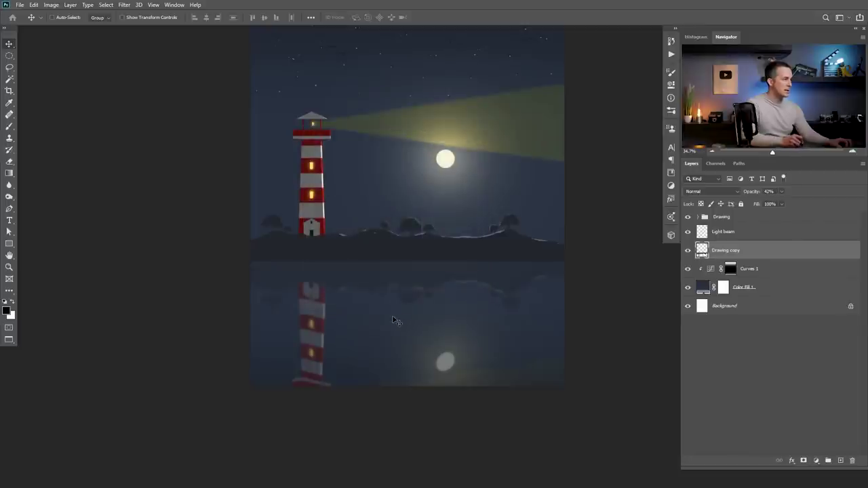
{"action": "left_click_drag", "start_coordinate": [315, 321], "coordinate": [361, 330]}
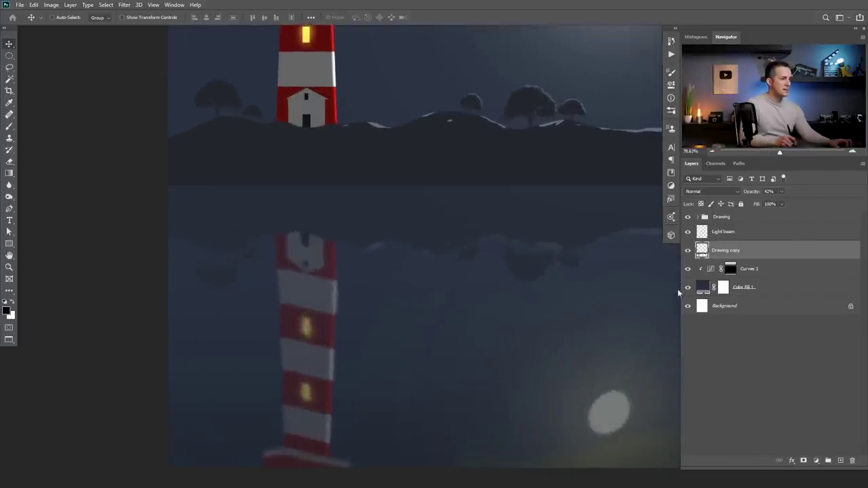
{"action": "left_click", "coordinate": [734, 237]}
{"action": "left_click_drag", "start_coordinate": [525, 335], "coordinate": [385, 231]}
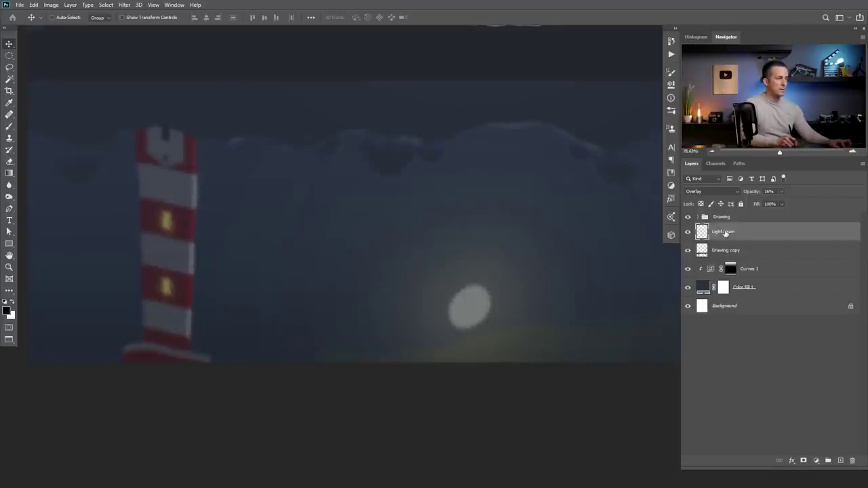
{"action": "left_click_drag", "start_coordinate": [498, 345], "coordinate": [457, 333]}
{"action": "left_click_drag", "start_coordinate": [500, 326], "coordinate": [451, 302]}
{"action": "scroll", "coordinate": [448, 293], "scroll_direction": "up", "scroll_amount": 2}
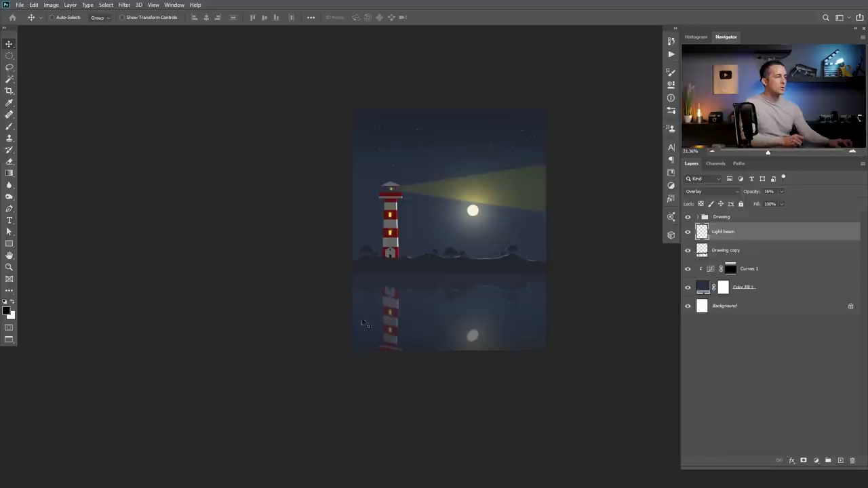
Add a Hue/Saturation adjustment clipped to the Drawing copy layer and set its Master saturation to -40
{"action": "left_click", "coordinate": [702, 253]}
{"action": "left_click", "coordinate": [816, 461]}
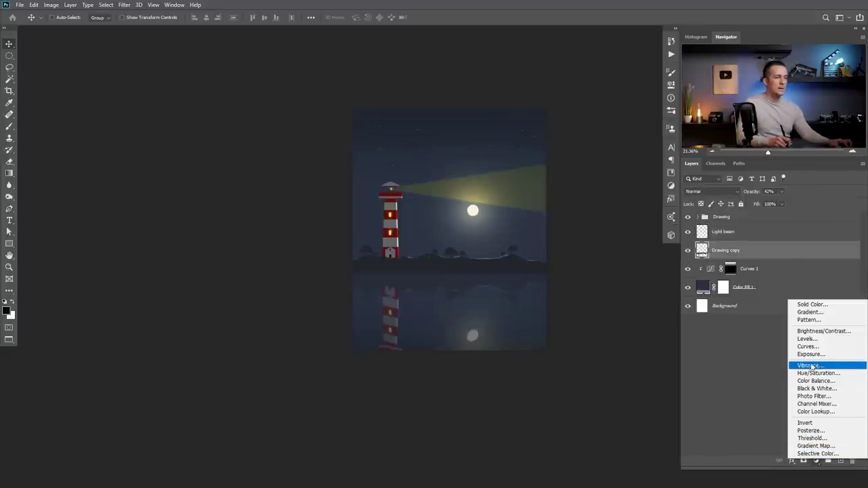
{"action": "left_click", "coordinate": [817, 372]}
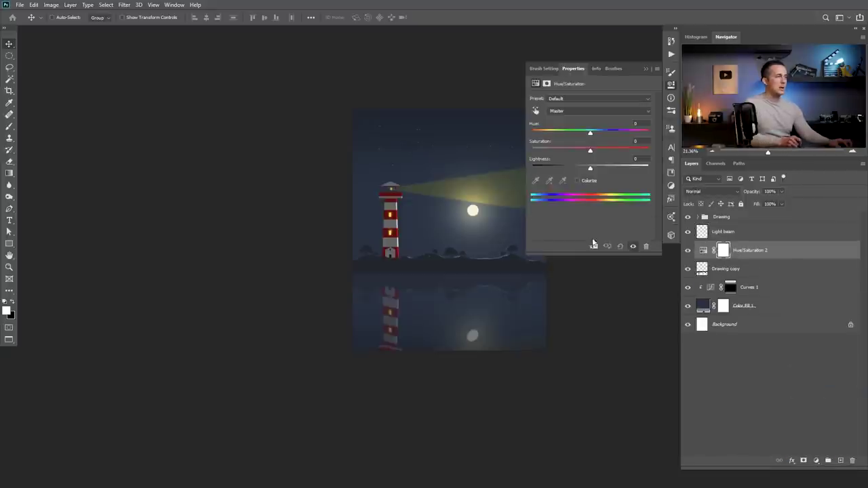
{"action": "left_click", "coordinate": [593, 245]}
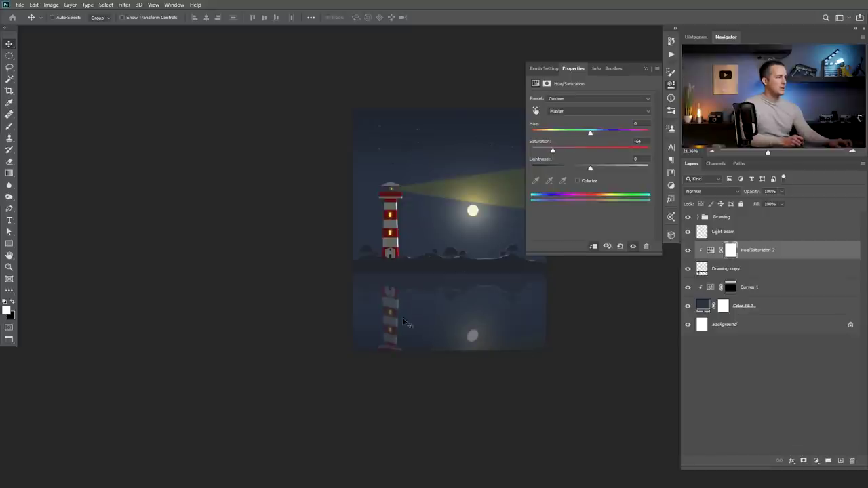
{"action": "left_click_drag", "start_coordinate": [564, 151], "coordinate": [581, 151]}
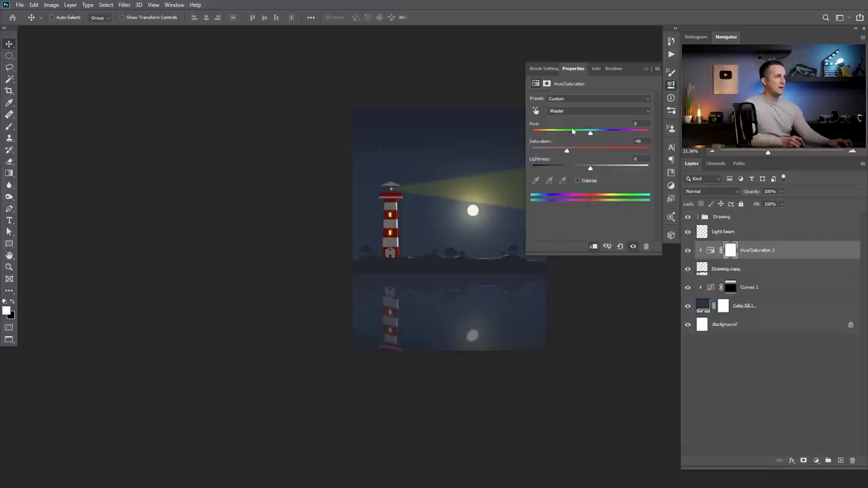
Reduce the Reds saturation in the reflection's Hue/Saturation adjustment and set the Yellows saturation to about -24
{"action": "left_click", "coordinate": [579, 125]}
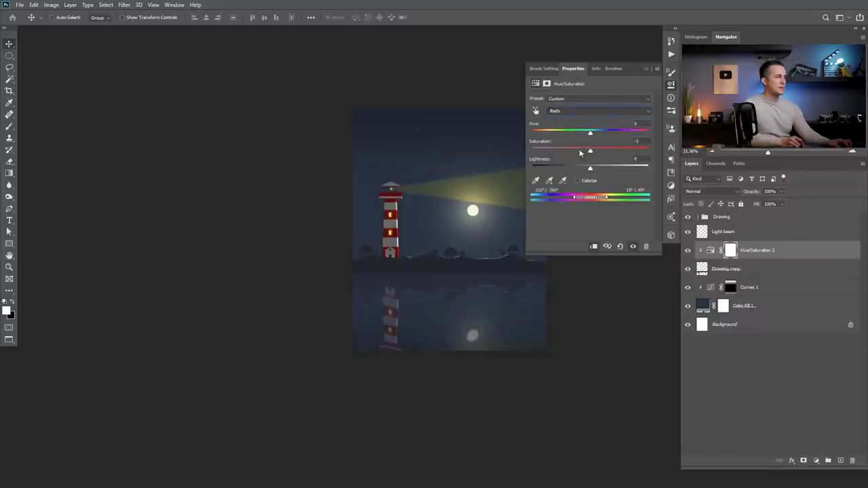
{"action": "left_click", "coordinate": [583, 111]}
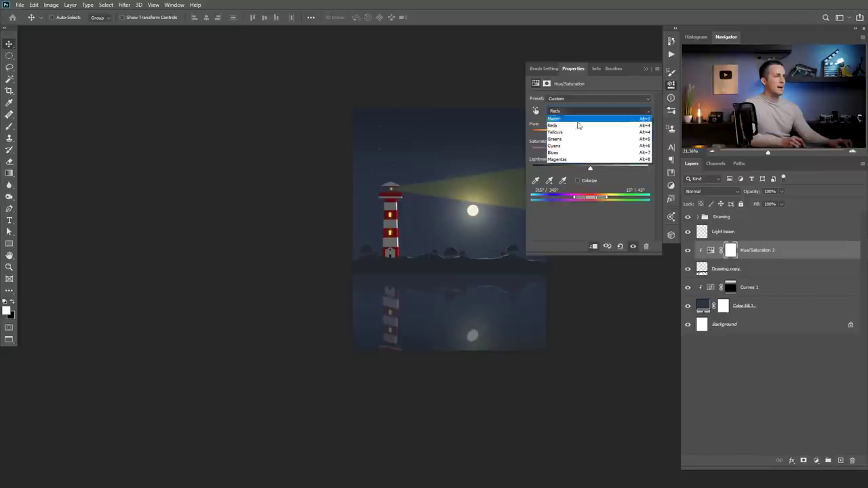
{"action": "left_click", "coordinate": [586, 129]}
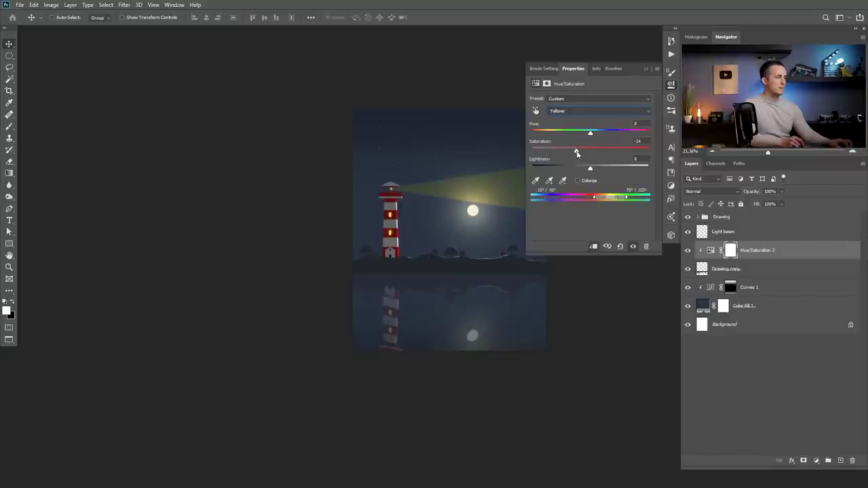
{"action": "left_click", "coordinate": [646, 68]}
{"action": "scroll", "coordinate": [444, 234], "scroll_direction": "down", "scroll_amount": 3}
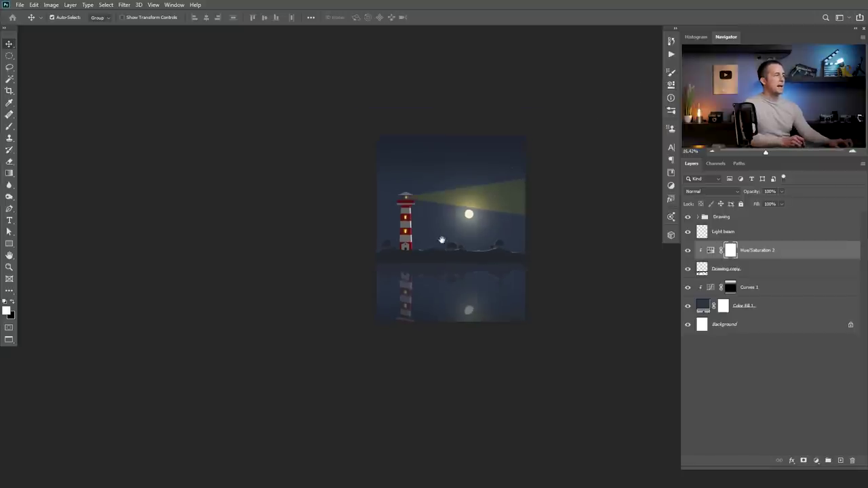
{"action": "left_click_drag", "start_coordinate": [442, 240], "coordinate": [326, 247]}
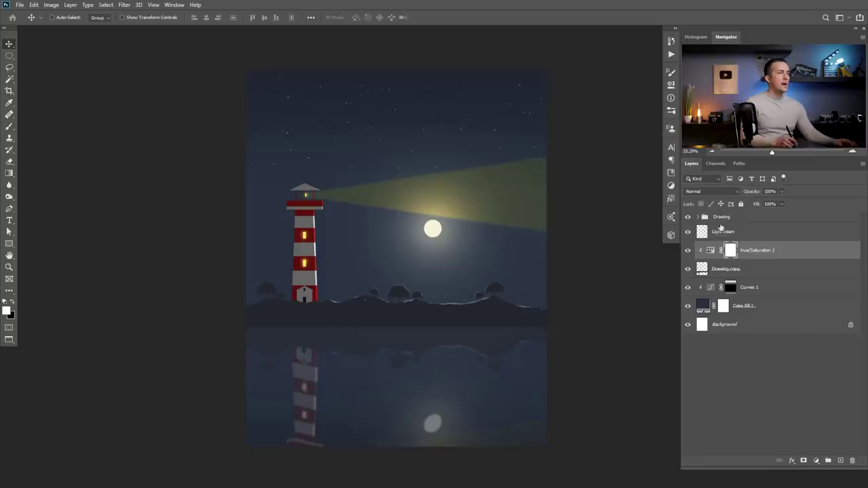
Create a top layer named Tree and render a 30: Zelkova Serrata tree on it with Leaves Amount 44
{"action": "left_click", "coordinate": [720, 223]}
{"action": "left_click", "coordinate": [839, 460]}
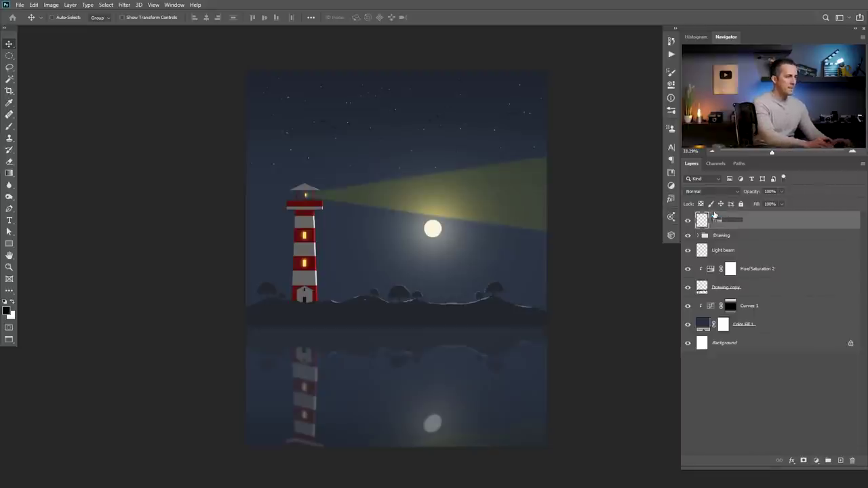
{"action": "left_click", "coordinate": [122, 5]}
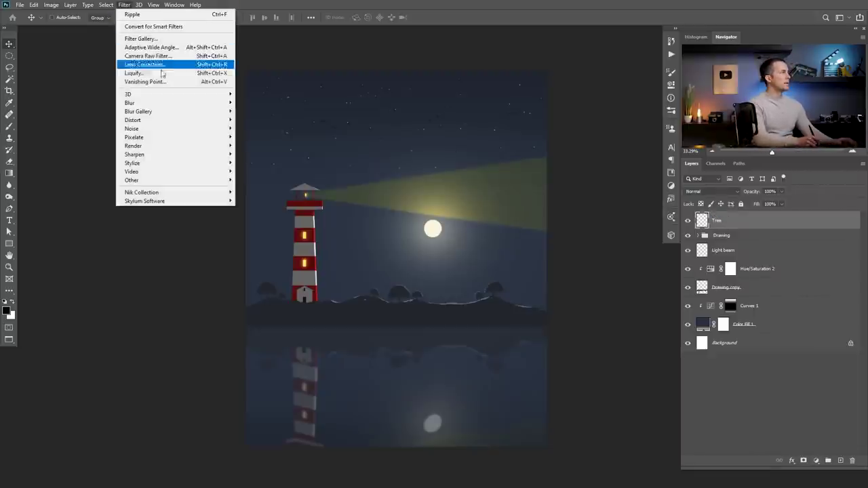
{"action": "mouse_move", "coordinate": [170, 147]}
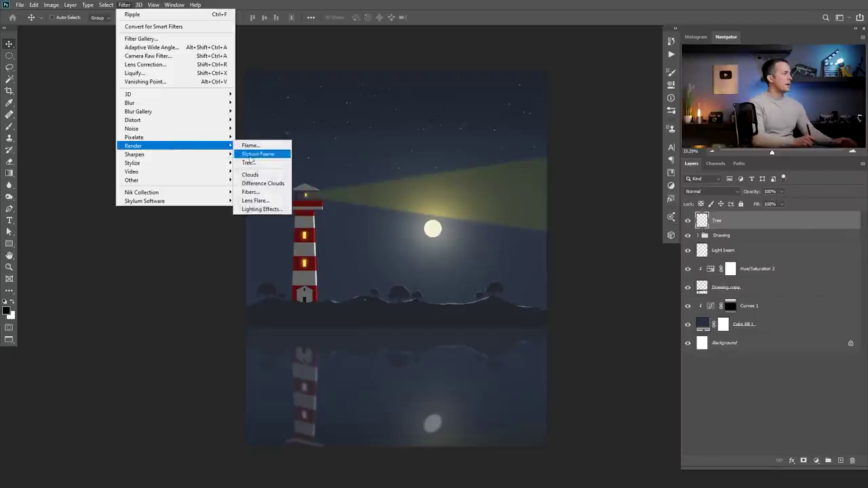
{"action": "left_click", "coordinate": [264, 163]}
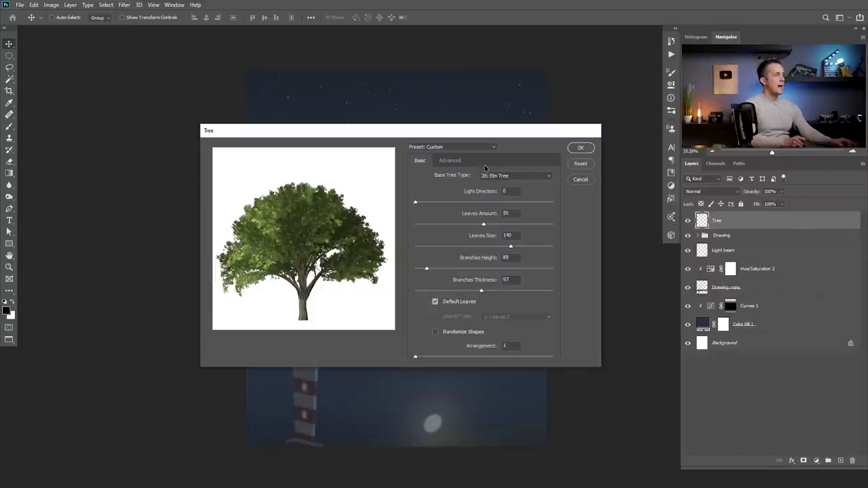
{"action": "left_click", "coordinate": [502, 176]}
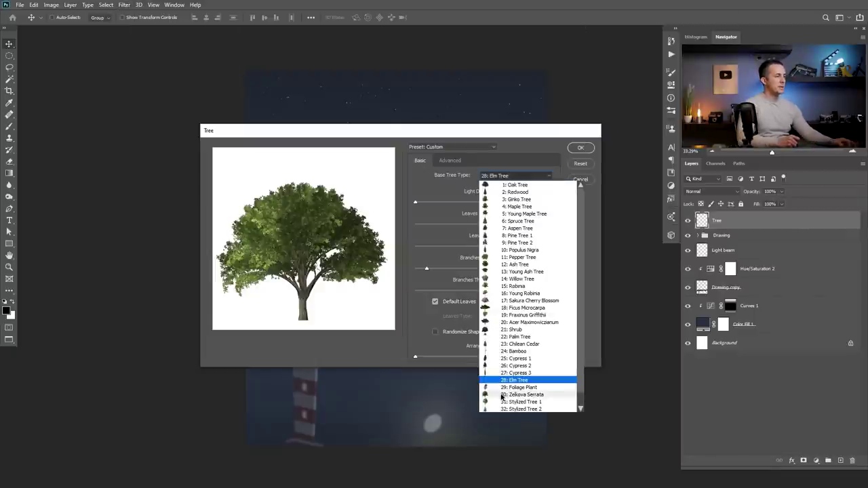
{"action": "left_click", "coordinate": [509, 394]}
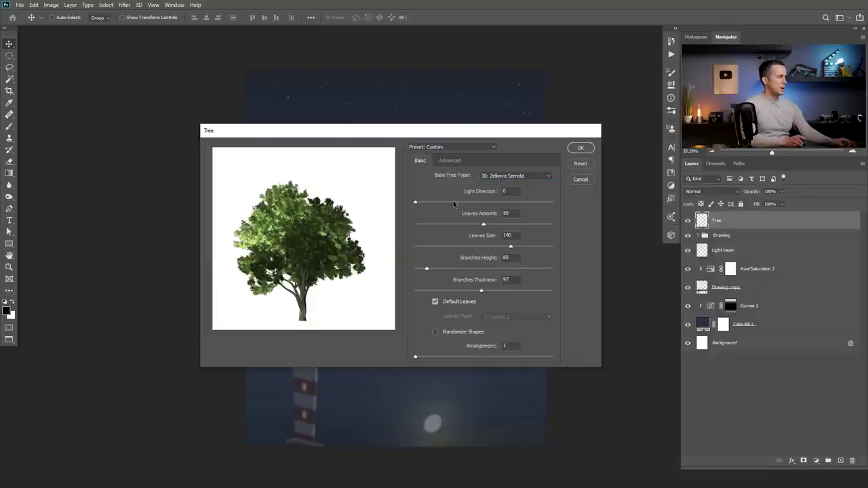
{"action": "left_click_drag", "start_coordinate": [482, 225], "coordinate": [477, 226]}
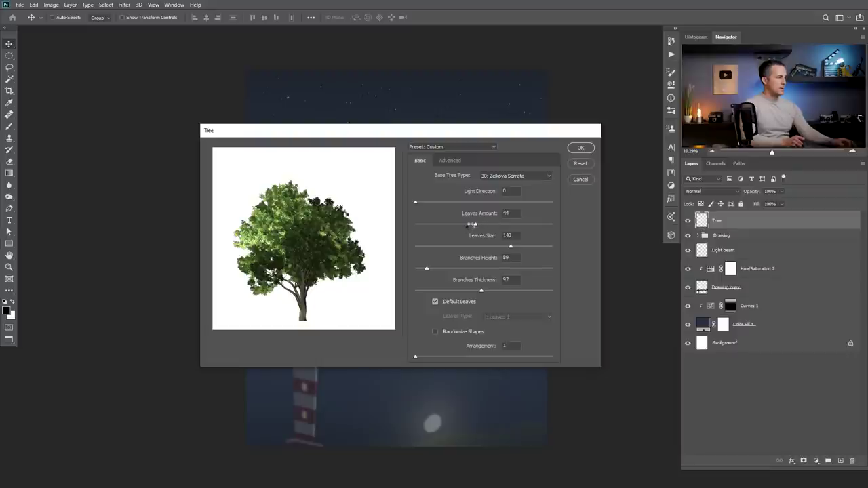
{"action": "left_click", "coordinate": [581, 149]}
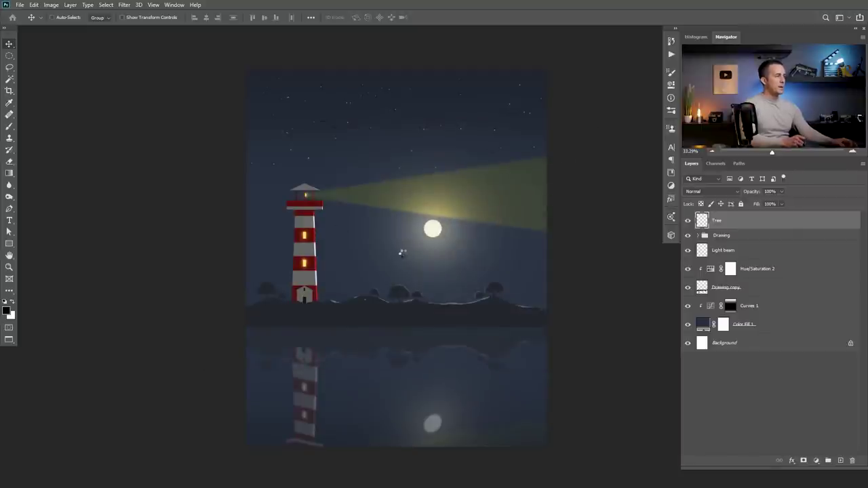
{"action": "left_click_drag", "start_coordinate": [407, 296], "coordinate": [404, 231]}
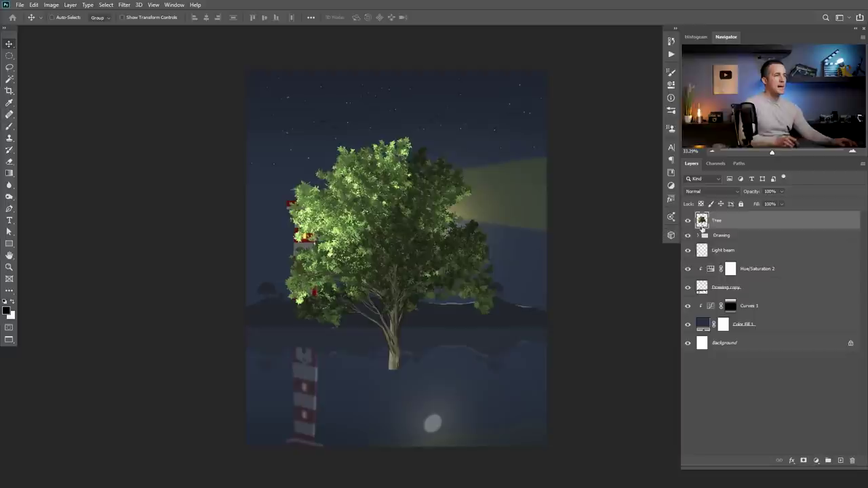
On a new layer, fill the rendered tree's outline with the dark hill colour as a silhouette, with the original Tree layer hidden
{"action": "left_click", "coordinate": [840, 460]}
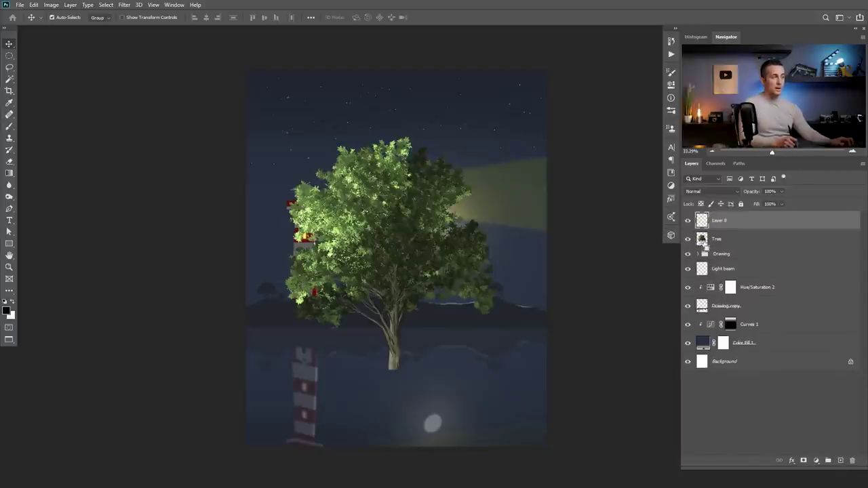
{"action": "left_click", "coordinate": [701, 239], "text": "ctrl"}
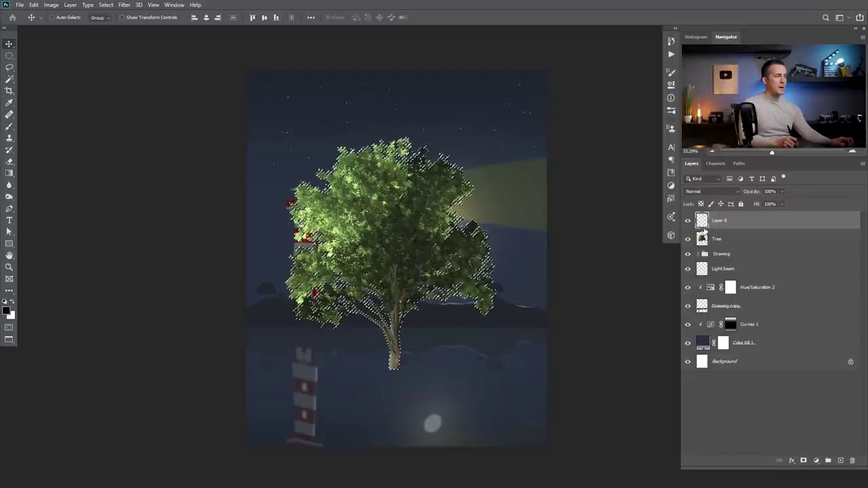
{"action": "left_click", "coordinate": [687, 239]}
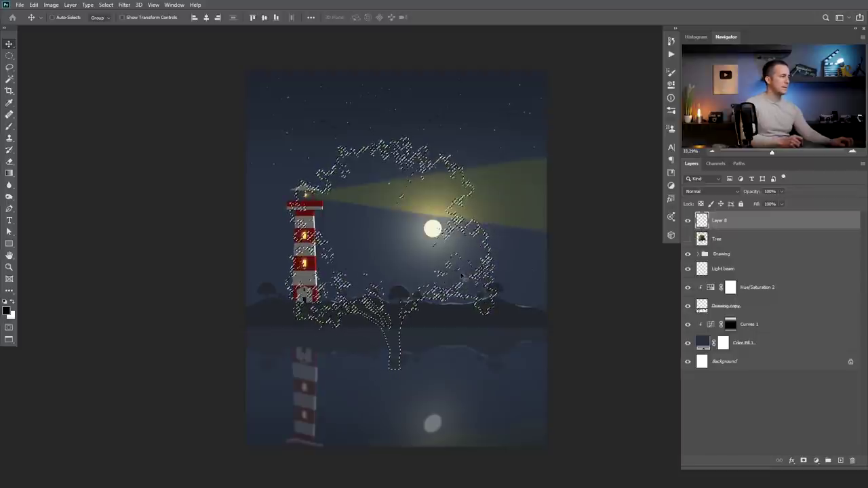
{"action": "key", "text": "b"}
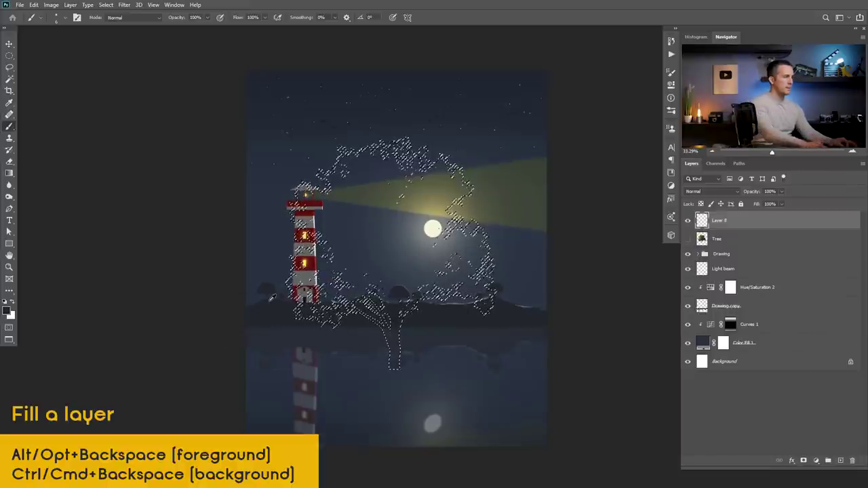
{"action": "key", "text": "alt+BackSpace"}
{"action": "key", "text": "ctrl+d"}
Move the dark tree silhouette to the canvas's left edge and place a duplicate of it along the same edge
{"action": "key", "text": "v"}
{"action": "mouse_move", "coordinate": [386, 241]}
{"action": "left_mouse_down"}
{"action": "mouse_move", "coordinate": [396, 296]}
{"action": "mouse_move", "coordinate": [241, 354]}
{"action": "mouse_move", "coordinate": [267, 333]}
{"action": "mouse_move", "coordinate": [226, 354]}
{"action": "mouse_move", "coordinate": [269, 316]}
{"action": "mouse_move", "coordinate": [258, 298]}
{"action": "left_mouse_up"}
{"action": "key", "text": "ctrl"}
{"action": "key", "text": "ctrl+t"}
{"action": "left_click_drag", "start_coordinate": [282, 224], "coordinate": [326, 255]}
{"action": "left_click_drag", "start_coordinate": [285, 317], "coordinate": [262, 249]}
{"action": "key", "text": "Escape"}
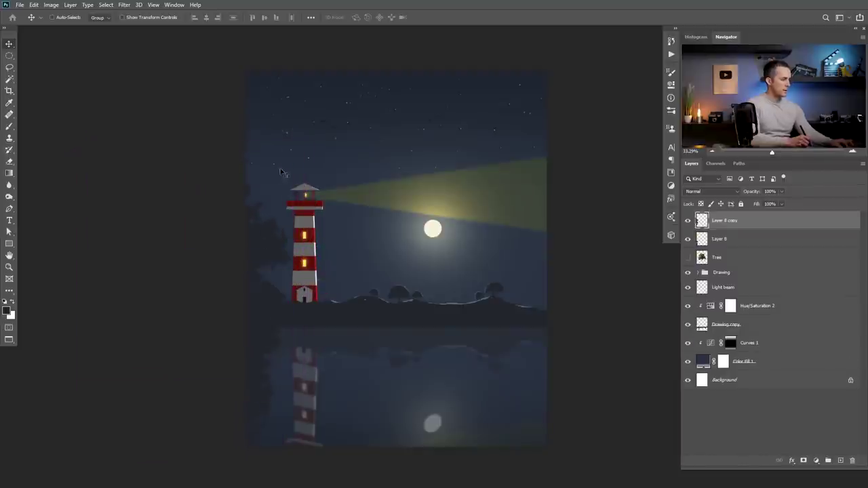
Flip the duplicate tree silhouette horizontally and adjust its placement so its foliage reaches in from the canvas's left edge
{"action": "key", "text": "ctrl+t"}
{"action": "right_click", "coordinate": [267, 236]}
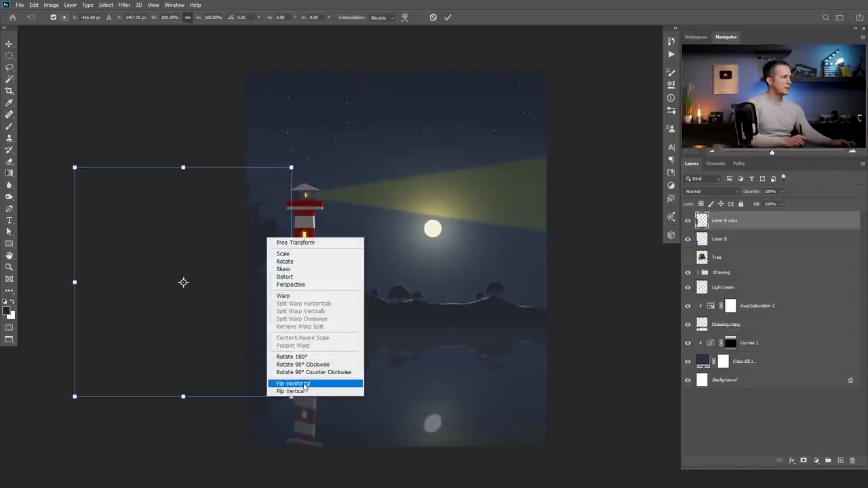
{"action": "left_click", "coordinate": [289, 381]}
{"action": "mouse_move", "coordinate": [241, 276]}
{"action": "left_mouse_down"}
{"action": "mouse_move", "coordinate": [266, 257]}
{"action": "mouse_move", "coordinate": [238, 263]}
{"action": "left_mouse_up"}
{"action": "left_click_drag", "start_coordinate": [300, 157], "coordinate": [340, 224]}
{"action": "left_click_drag", "start_coordinate": [255, 280], "coordinate": [253, 245]}
{"action": "key", "text": "Return"}
Duplicate both left tree silhouettes to the canvas's right edge and transform them so only their outer foliage frames the scene
{"action": "left_click", "coordinate": [708, 242], "text": "shift"}
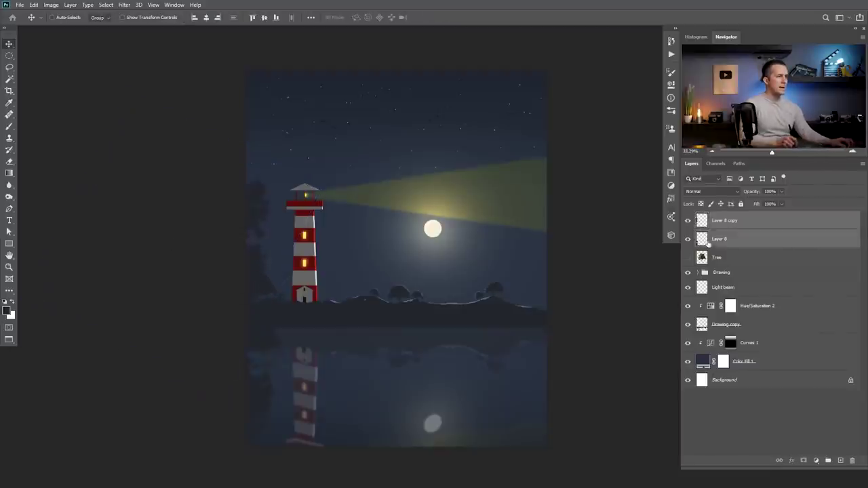
{"action": "left_click_drag", "start_coordinate": [295, 275], "coordinate": [514, 268]}
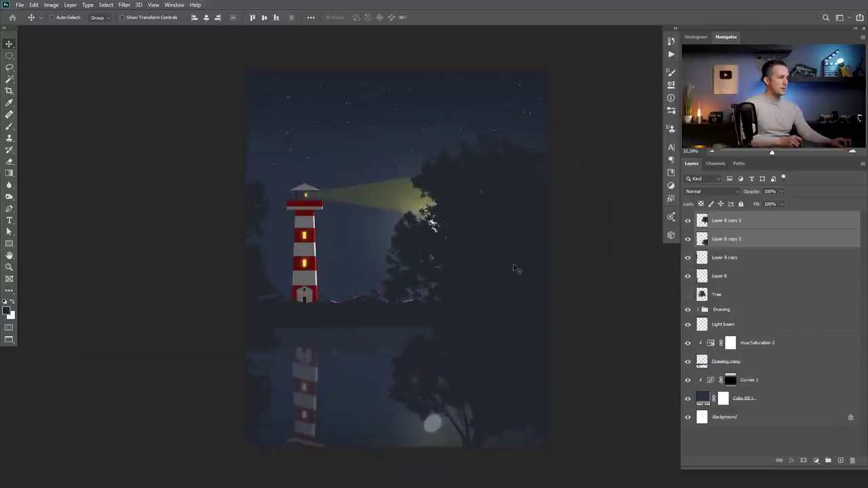
{"action": "key", "text": "ctrl+t"}
{"action": "left_click_drag", "start_coordinate": [561, 113], "coordinate": [479, 110]}
{"action": "left_click_drag", "start_coordinate": [542, 240], "coordinate": [610, 260]}
{"action": "left_click_drag", "start_coordinate": [506, 133], "coordinate": [537, 122]}
{"action": "left_click_drag", "start_coordinate": [581, 245], "coordinate": [592, 235]}
{"action": "left_click_drag", "start_coordinate": [537, 146], "coordinate": [578, 144]}
{"action": "left_click_drag", "start_coordinate": [575, 215], "coordinate": [568, 236]}
{"action": "key", "text": "Return"}
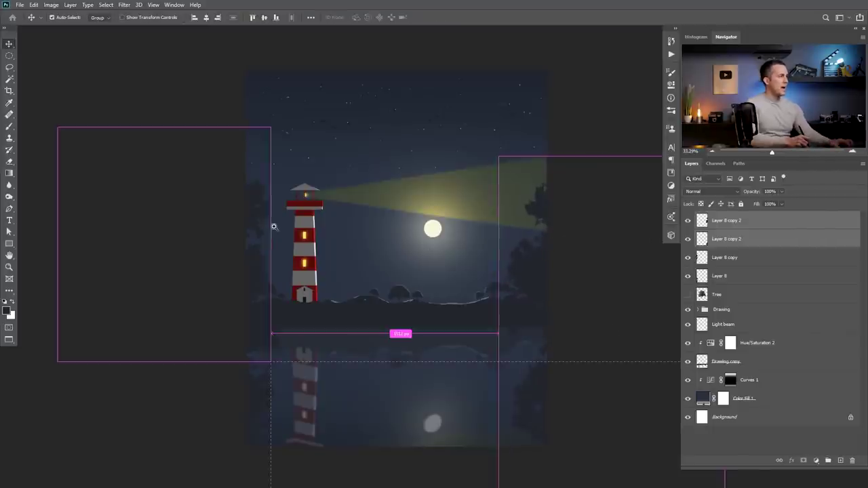
Shift the Layer 8 and Layer 8 copy silhouettes slightly inward at the left edge, and toggle Layer 8 copy's visibility to identify its tree
{"action": "left_click_drag", "start_coordinate": [269, 225], "coordinate": [282, 234]}
{"action": "left_click", "coordinate": [737, 263]}
{"action": "left_click", "coordinate": [731, 277], "text": "shift"}
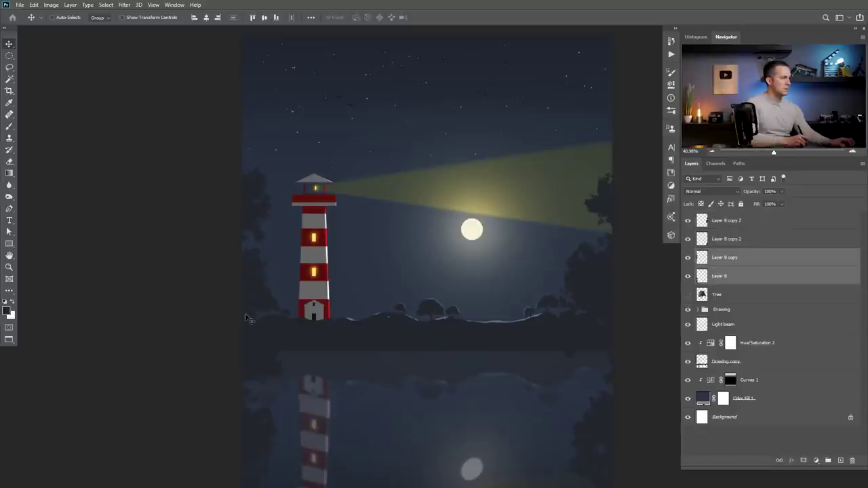
{"action": "left_click_drag", "start_coordinate": [256, 315], "coordinate": [257, 311]}
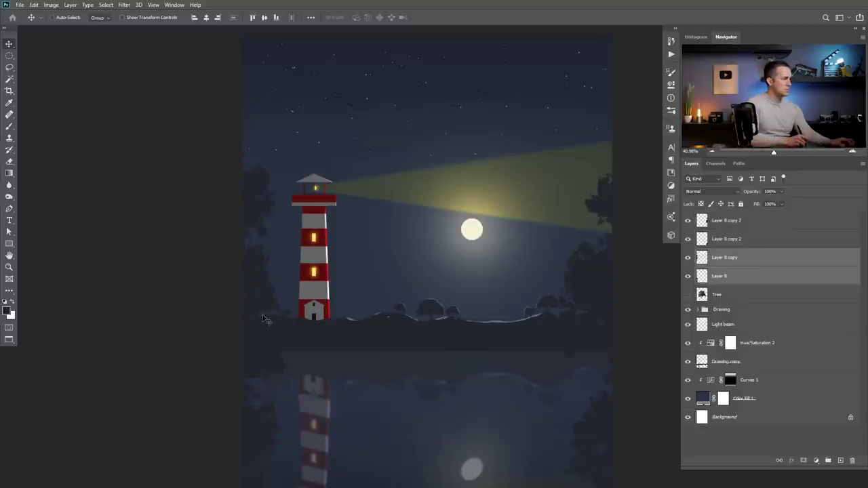
{"action": "left_click", "coordinate": [737, 260]}
{"action": "left_click", "coordinate": [687, 259]}
{"action": "left_click", "coordinate": [686, 258]}
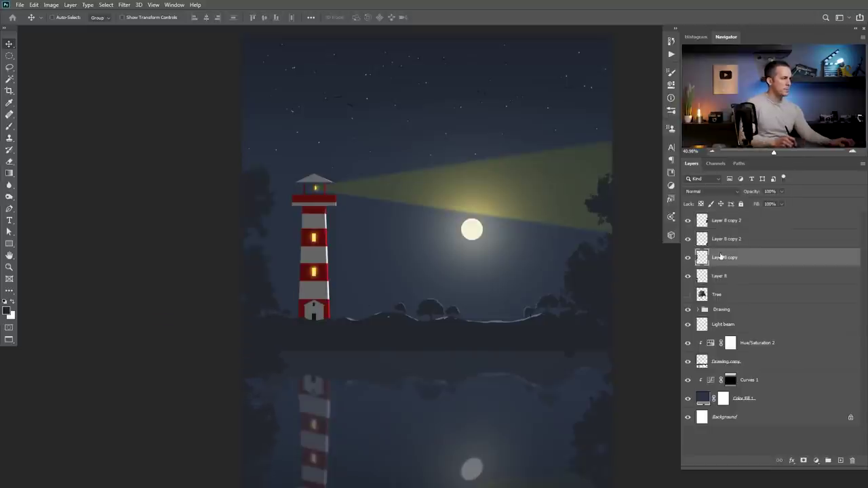
Reposition the Layer 8 copy tree silhouette beside the lighthouse along the canvas's left edge
{"action": "left_click_drag", "start_coordinate": [247, 270], "coordinate": [257, 236]}
{"action": "mouse_move", "coordinate": [287, 264]}
{"action": "left_mouse_down"}
{"action": "mouse_move", "coordinate": [265, 278]}
{"action": "mouse_move", "coordinate": [270, 264]}
{"action": "mouse_move", "coordinate": [304, 268]}
{"action": "left_mouse_up"}
{"action": "left_click_drag", "start_coordinate": [281, 225], "coordinate": [554, 299]}
{"action": "left_click_drag", "start_coordinate": [438, 246], "coordinate": [278, 392]}
{"action": "key", "text": "ctrl"}
{"action": "left_click_drag", "start_coordinate": [286, 342], "coordinate": [286, 271]}
{"action": "left_click_drag", "start_coordinate": [278, 440], "coordinate": [280, 437]}
{"action": "left_click_drag", "start_coordinate": [279, 458], "coordinate": [287, 460]}
{"action": "key", "text": "ctrl+t"}
{"action": "key", "text": "Escape"}
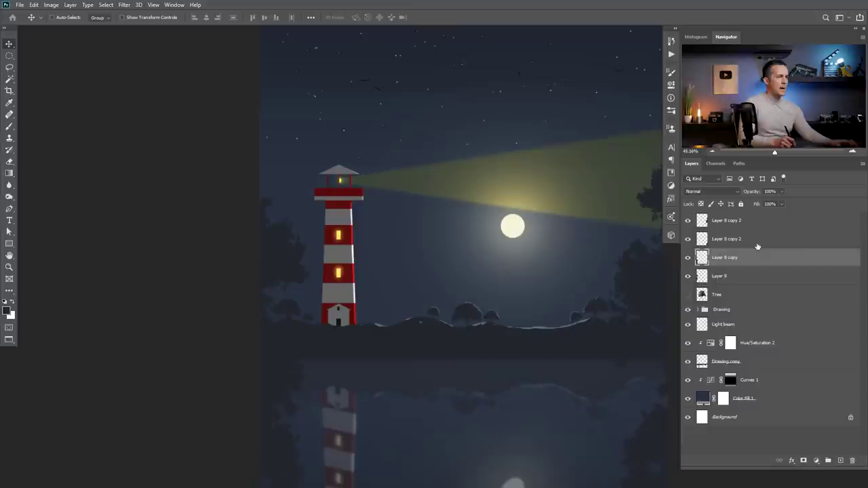
Stretch the Layer 8 tree silhouette to about 112% height and move it down about 75 px
{"action": "left_click", "coordinate": [734, 276]}
{"action": "key", "text": "ctrl+t"}
{"action": "left_click_drag", "start_coordinate": [163, 149], "coordinate": [163, 116]}
{"action": "left_click_drag", "start_coordinate": [260, 197], "coordinate": [259, 212]}
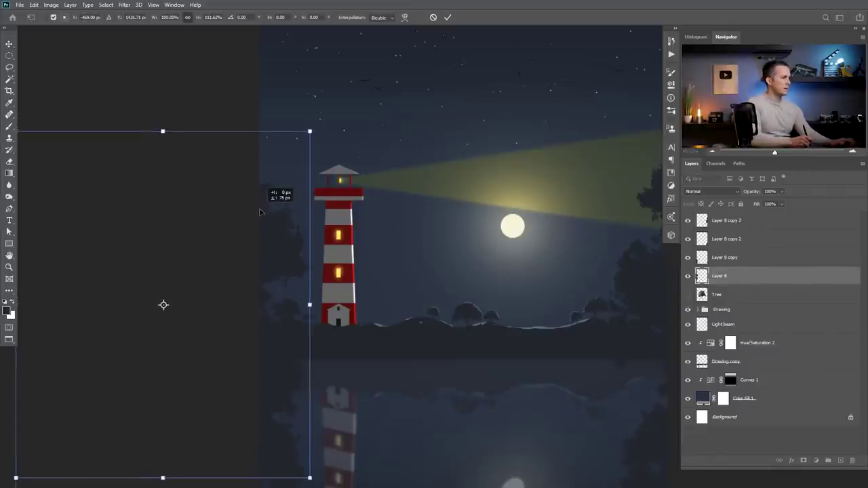
{"action": "key", "text": "Return"}
Merge the four tree silhouette layers into one and rename it Foreground trees
{"action": "key", "text": "ctrl+minus"}
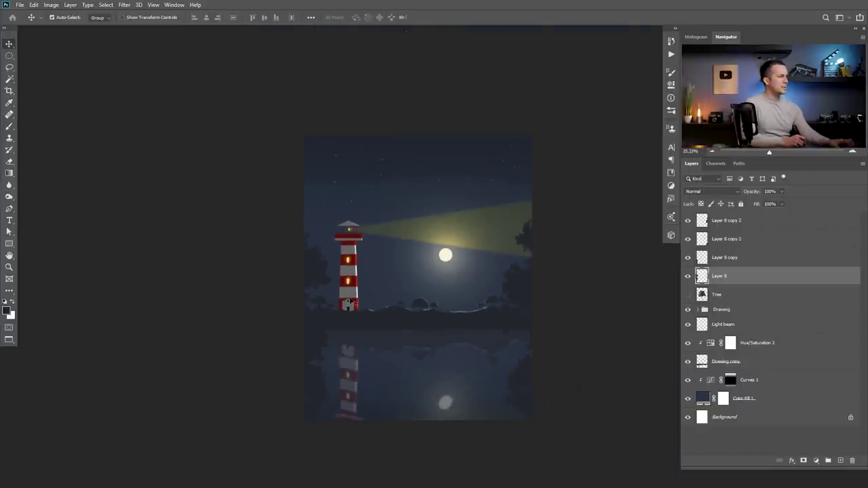
{"action": "left_click", "coordinate": [728, 239]}
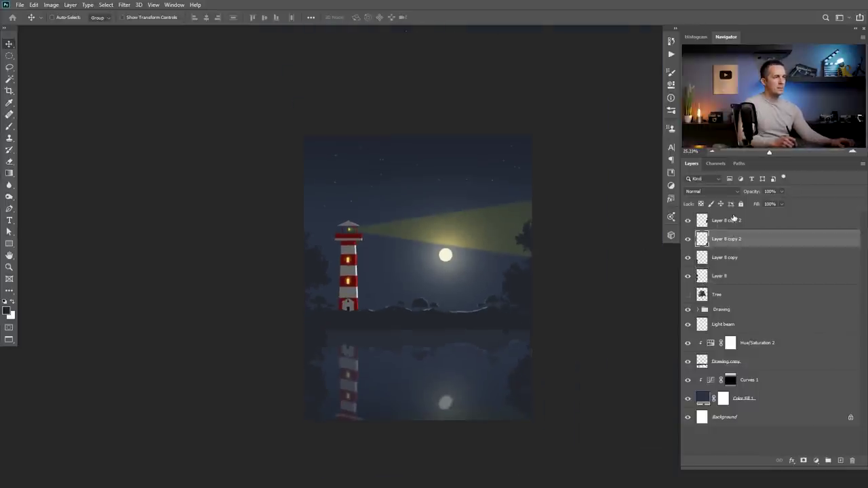
{"action": "left_click", "coordinate": [732, 221]}
{"action": "left_click", "coordinate": [738, 276], "text": "shift"}
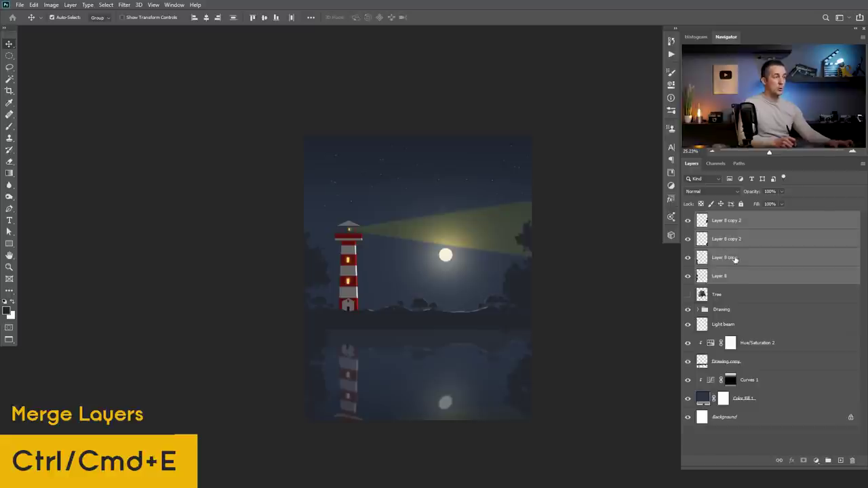
{"action": "key", "text": "ctrl+e"}
{"action": "double_click", "coordinate": [726, 221]}
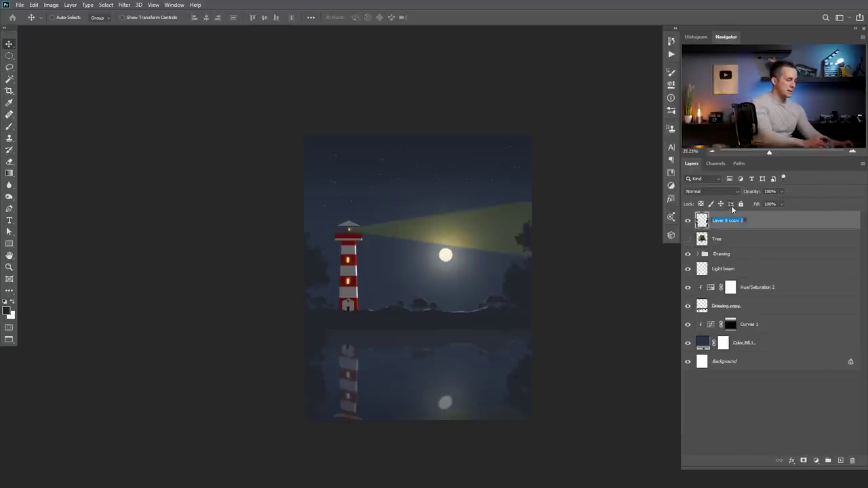
{"action": "type", "text": "Fore"}
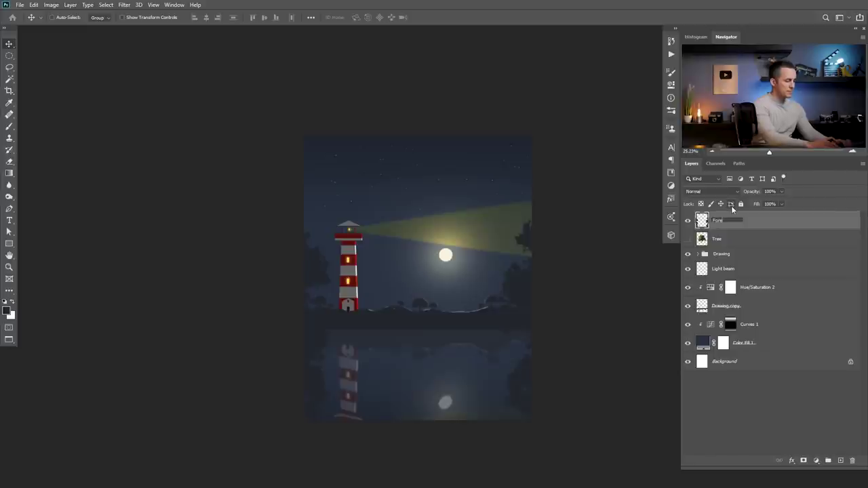
{"action": "type", "text": "ground trees"}
{"action": "key", "text": "Return"}
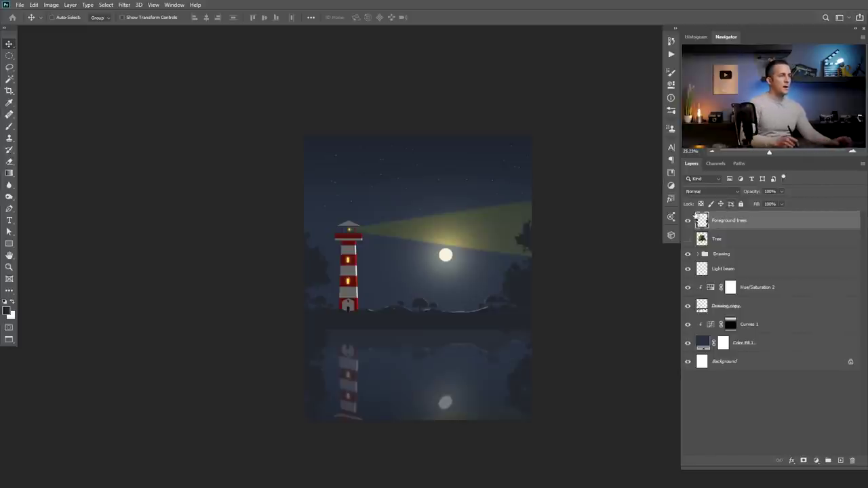
Add an Exposure adjustment of +3.24 clipped to Foreground trees and invert its mask to black
{"action": "scroll", "coordinate": [333, 255], "scroll_direction": "up", "scroll_amount": 2}
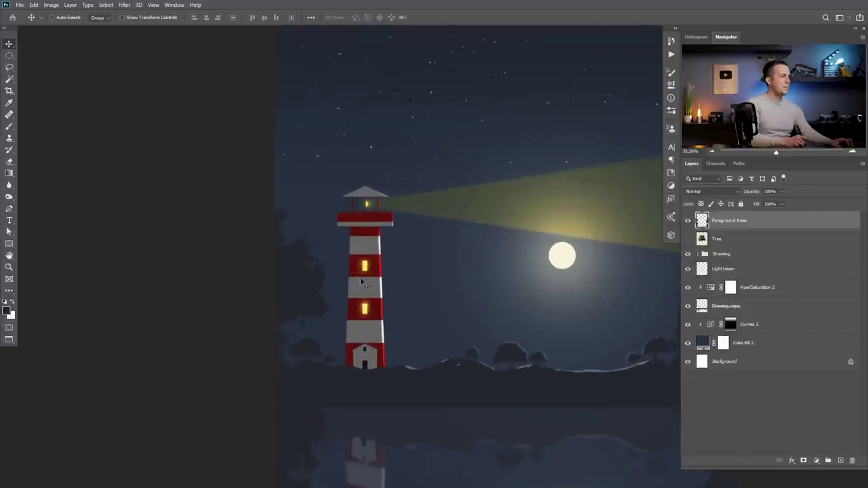
{"action": "scroll", "coordinate": [548, 254], "scroll_direction": "down", "scroll_amount": 1}
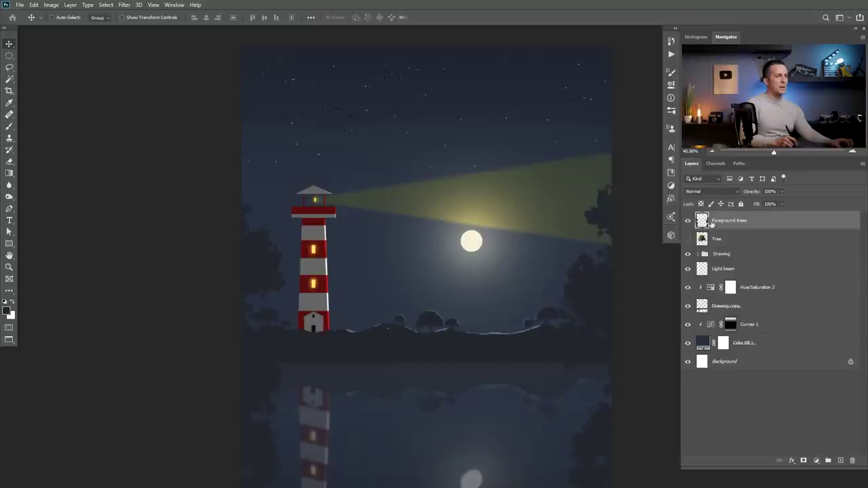
{"action": "left_click", "coordinate": [817, 358]}
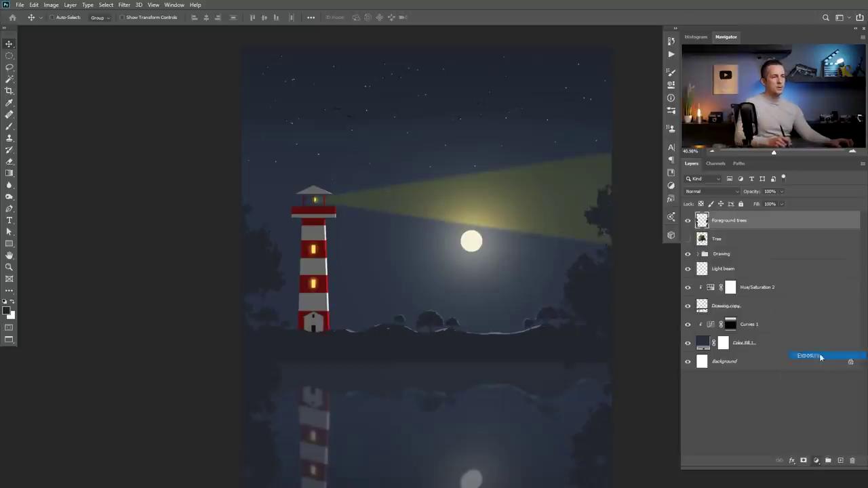
{"action": "left_click", "coordinate": [594, 247]}
{"action": "left_click_drag", "start_coordinate": [591, 121], "coordinate": [613, 123]}
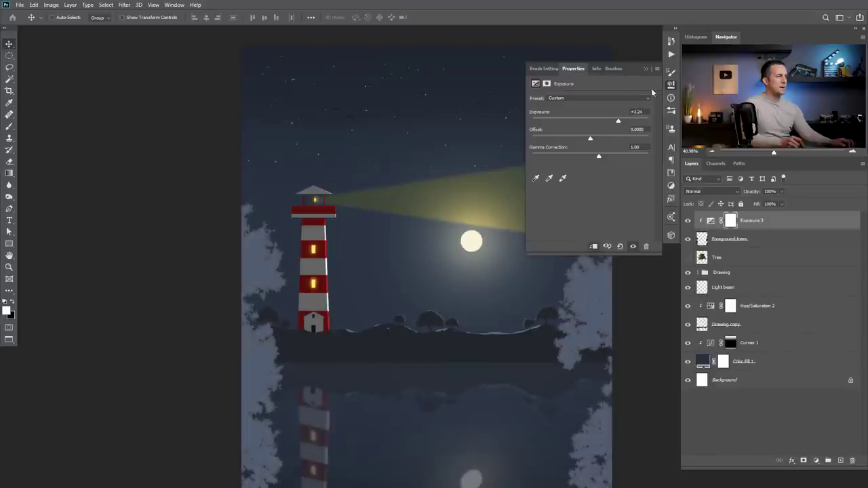
{"action": "left_click", "coordinate": [646, 69]}
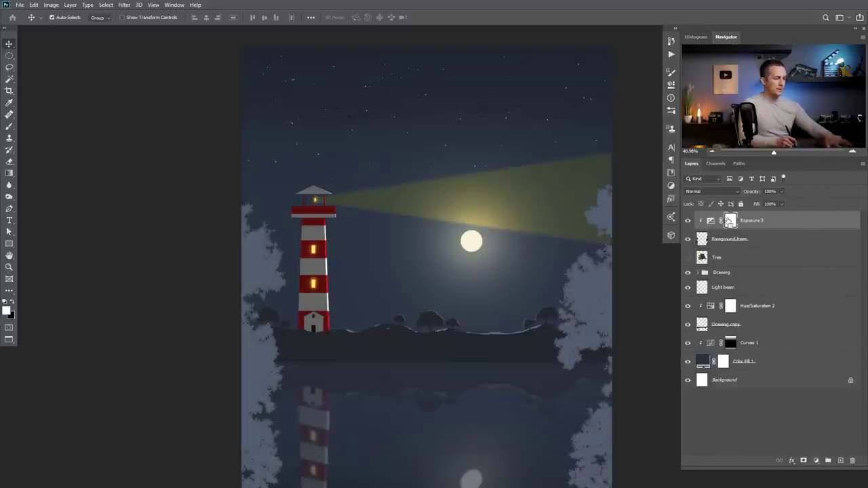
{"action": "key", "text": "ctrl+i"}
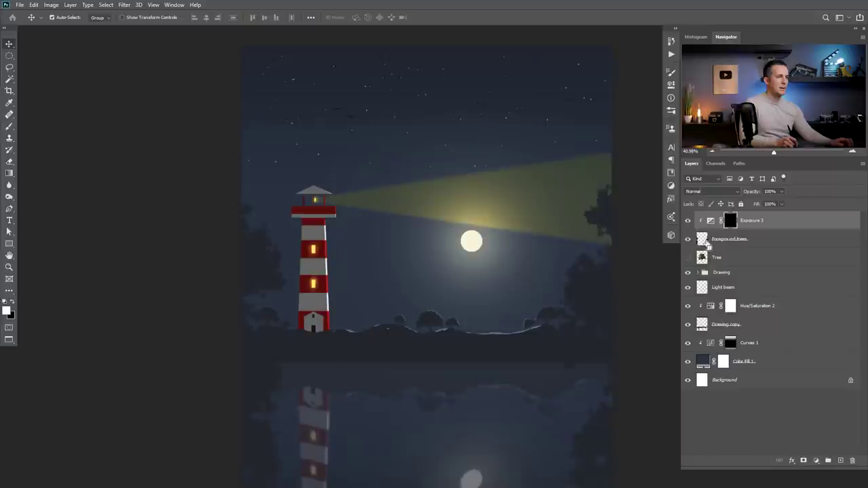
Load the Foreground trees silhouette as a selection, contract it by 2 pixels and invert it
{"action": "left_click", "coordinate": [702, 242], "text": "ctrl"}
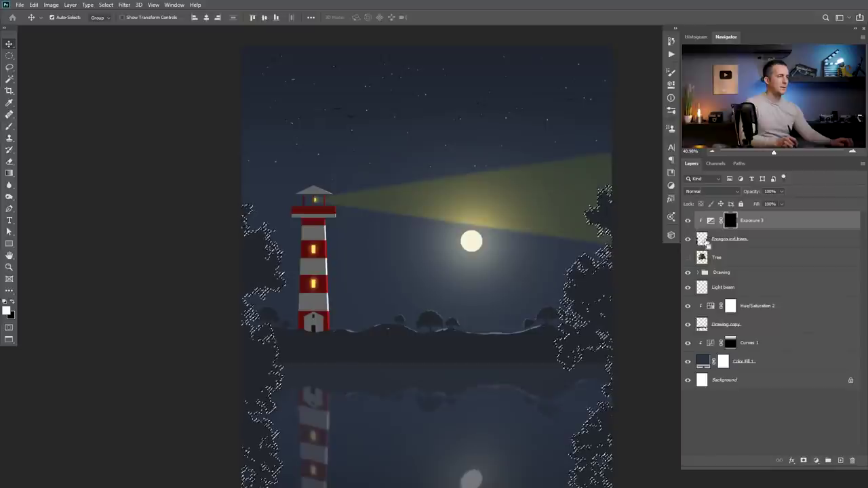
{"action": "left_click", "coordinate": [106, 5]}
{"action": "mouse_move", "coordinate": [159, 129]}
{"action": "left_click", "coordinate": [222, 154]}
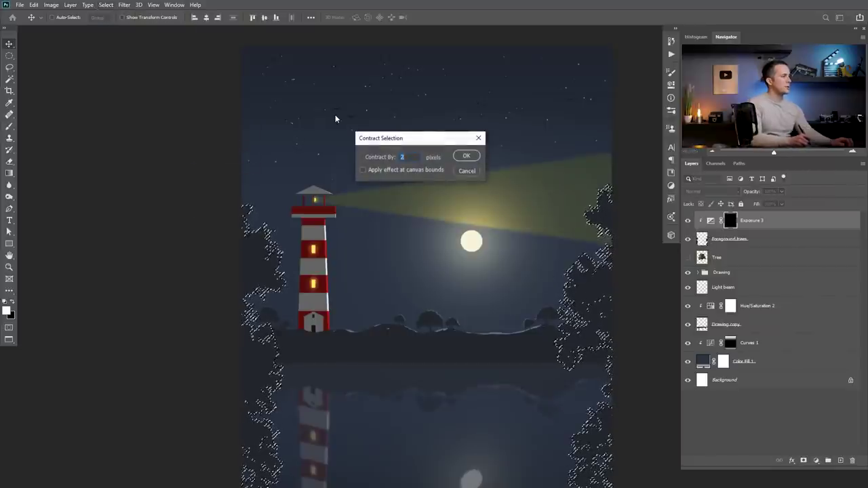
{"action": "key", "text": "Return"}
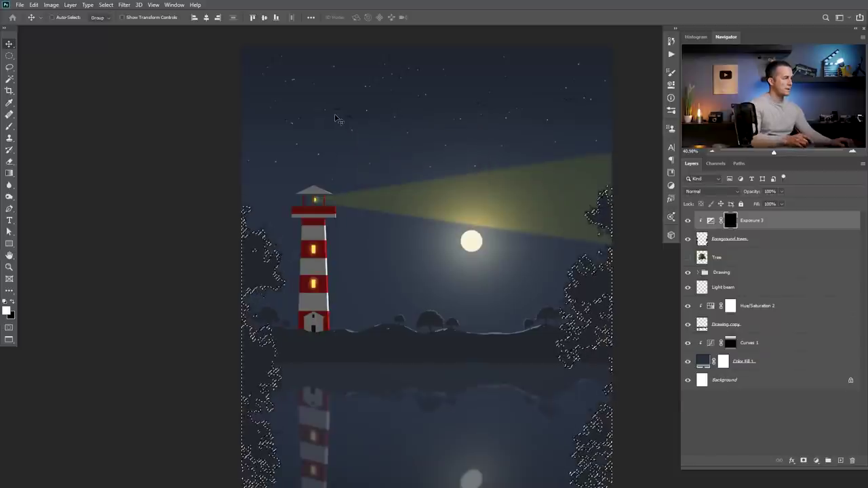
{"action": "key", "text": "ctrl+shift+i"}
Paint white on the Exposure 3 mask along the inner edges of both tree silhouettes and clear the selection
{"action": "left_click", "coordinate": [730, 221]}
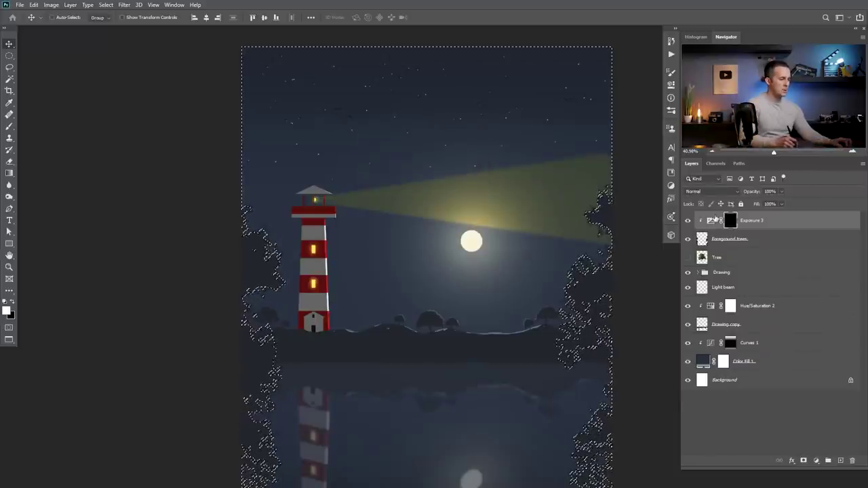
{"action": "key", "text": "b"}
{"action": "key", "text": "bracketright"}
{"action": "key", "text": "bracketright"}
{"action": "key", "text": "bracketright"}
{"action": "key", "text": "bracketright"}
{"action": "key", "text": "bracketright"}
{"action": "key", "text": "bracketright"}
{"action": "key", "text": "bracketright"}
{"action": "key", "text": "bracketright"}
{"action": "key", "text": "bracketright"}
{"action": "key", "text": "bracketright"}
{"action": "key", "text": "bracketright"}
{"action": "key", "text": "bracketright"}
{"action": "key", "text": "bracketright"}
{"action": "key", "text": "bracketright"}
{"action": "right_click", "coordinate": [253, 208]}
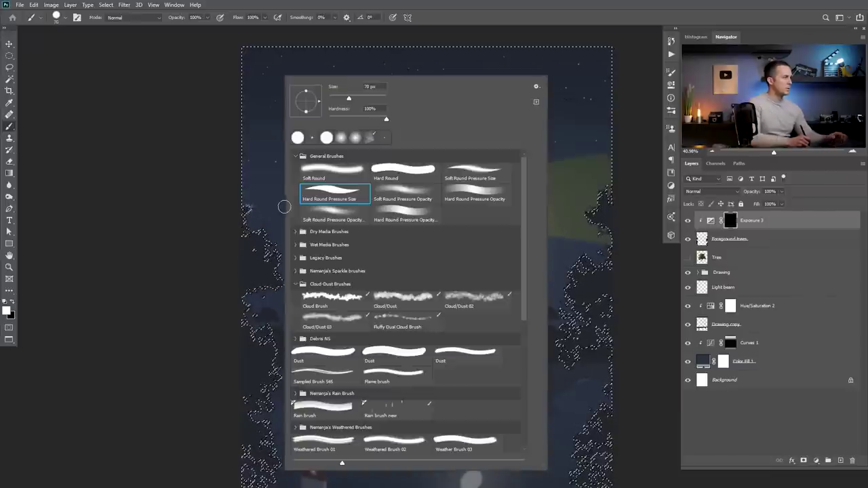
{"action": "key", "text": "Escape"}
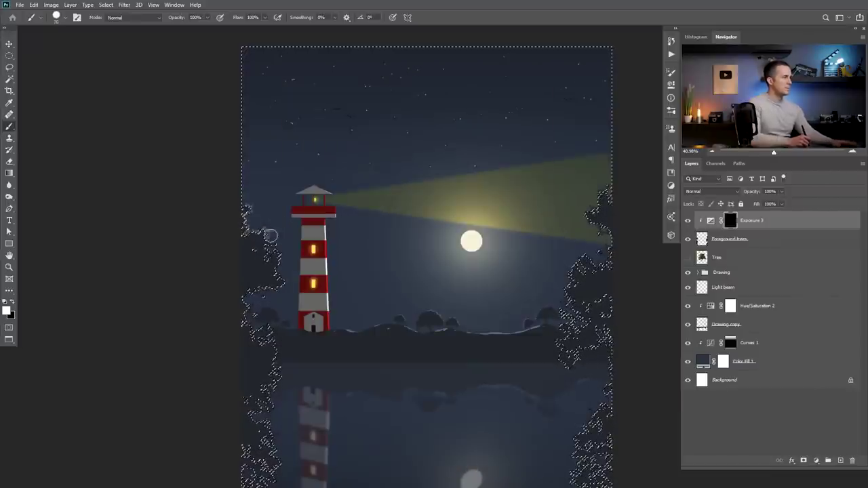
{"action": "mouse_move", "coordinate": [272, 256]}
{"action": "left_mouse_down"}
{"action": "mouse_move", "coordinate": [278, 287]}
{"action": "mouse_move", "coordinate": [238, 302]}
{"action": "mouse_move", "coordinate": [253, 303]}
{"action": "mouse_move", "coordinate": [250, 336]}
{"action": "mouse_move", "coordinate": [279, 339]}
{"action": "mouse_move", "coordinate": [269, 405]}
{"action": "mouse_move", "coordinate": [259, 396]}
{"action": "mouse_move", "coordinate": [247, 402]}
{"action": "mouse_move", "coordinate": [282, 457]}
{"action": "mouse_move", "coordinate": [247, 481]}
{"action": "mouse_move", "coordinate": [278, 482]}
{"action": "left_mouse_up"}
{"action": "mouse_move", "coordinate": [590, 474]}
{"action": "left_mouse_down"}
{"action": "mouse_move", "coordinate": [563, 353]}
{"action": "mouse_move", "coordinate": [563, 298]}
{"action": "mouse_move", "coordinate": [576, 261]}
{"action": "mouse_move", "coordinate": [605, 248]}
{"action": "mouse_move", "coordinate": [593, 205]}
{"action": "mouse_move", "coordinate": [606, 188]}
{"action": "mouse_move", "coordinate": [579, 227]}
{"action": "mouse_move", "coordinate": [557, 333]}
{"action": "mouse_move", "coordinate": [599, 389]}
{"action": "mouse_move", "coordinate": [576, 431]}
{"action": "mouse_move", "coordinate": [575, 468]}
{"action": "mouse_move", "coordinate": [590, 474]}
{"action": "mouse_move", "coordinate": [596, 407]}
{"action": "mouse_move", "coordinate": [587, 368]}
{"action": "mouse_move", "coordinate": [572, 359]}
{"action": "mouse_move", "coordinate": [583, 352]}
{"action": "left_mouse_up"}
{"action": "key", "text": "ctrl+d"}
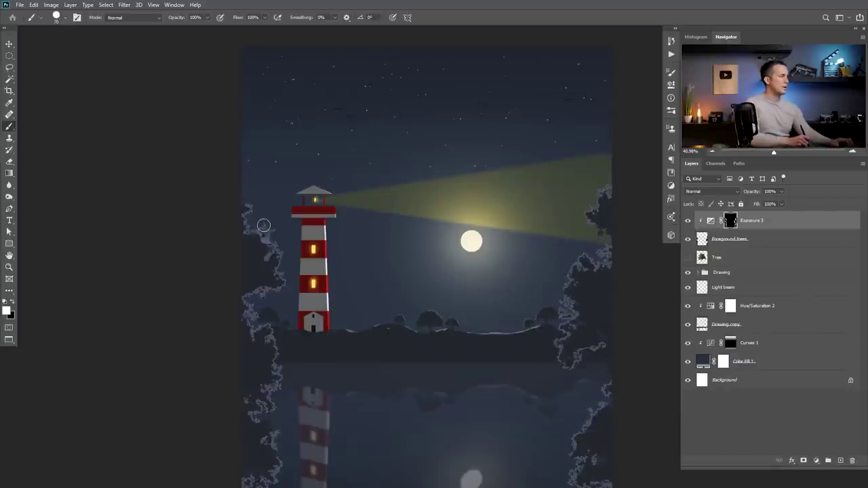
{"action": "left_click_drag", "start_coordinate": [270, 235], "coordinate": [275, 237]}
{"action": "key", "text": "bracketleft"}
{"action": "key", "text": "bracketleft"}
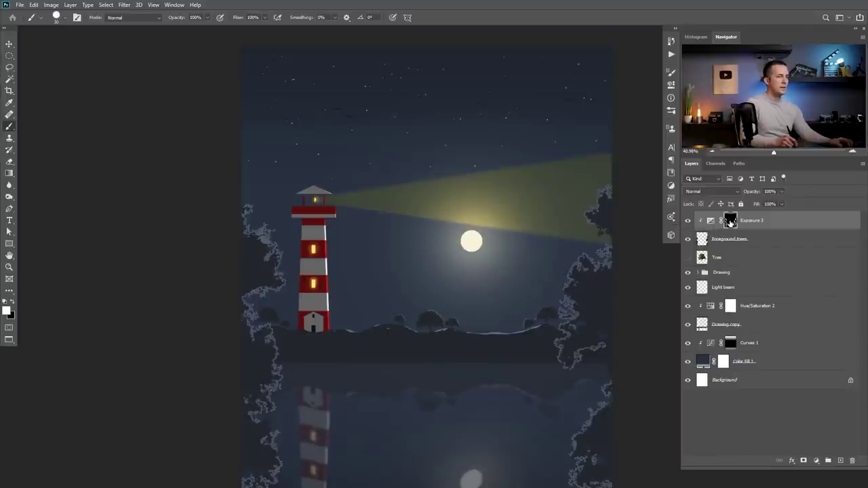
Try merging Exposure 3 with Foreground trees and applying a Gaussian Blur of 8.8 pixels
{"action": "left_click", "coordinate": [707, 240], "text": "shift"}
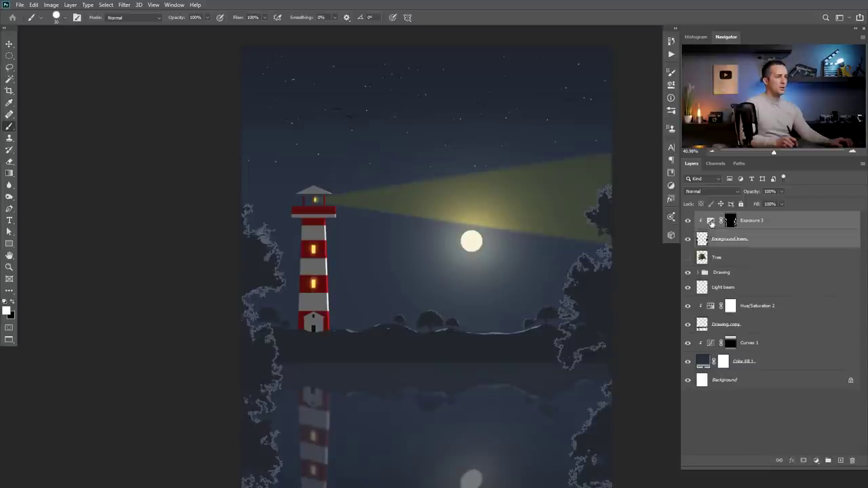
{"action": "key", "text": "ctrl+e"}
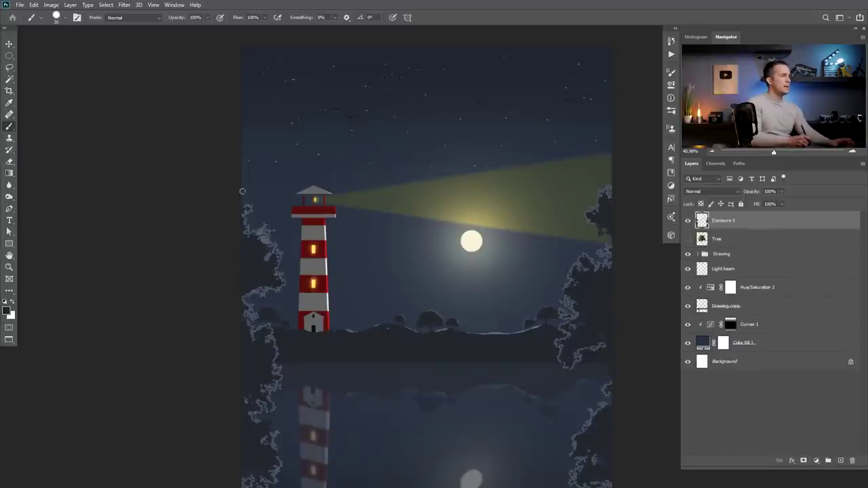
{"action": "left_click", "coordinate": [124, 5]}
{"action": "mouse_move", "coordinate": [159, 103]}
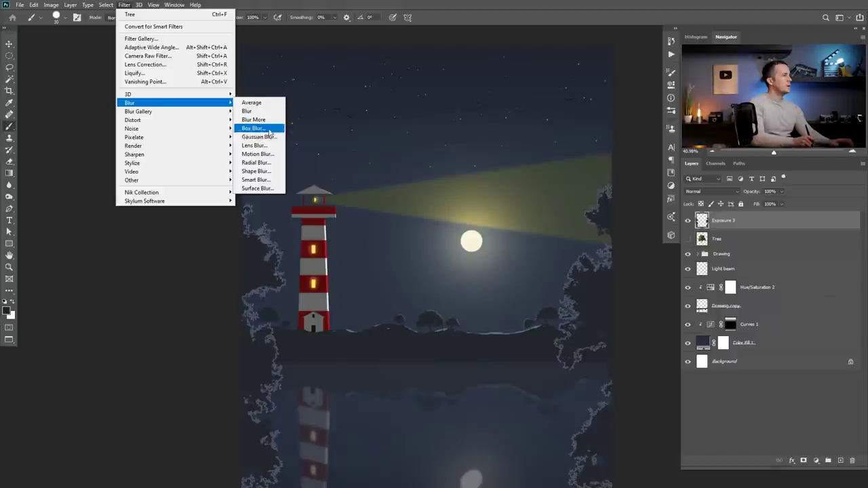
{"action": "left_click", "coordinate": [267, 137]}
{"action": "left_click", "coordinate": [567, 378]}
{"action": "left_click_drag", "start_coordinate": [597, 240], "coordinate": [406, 75]}
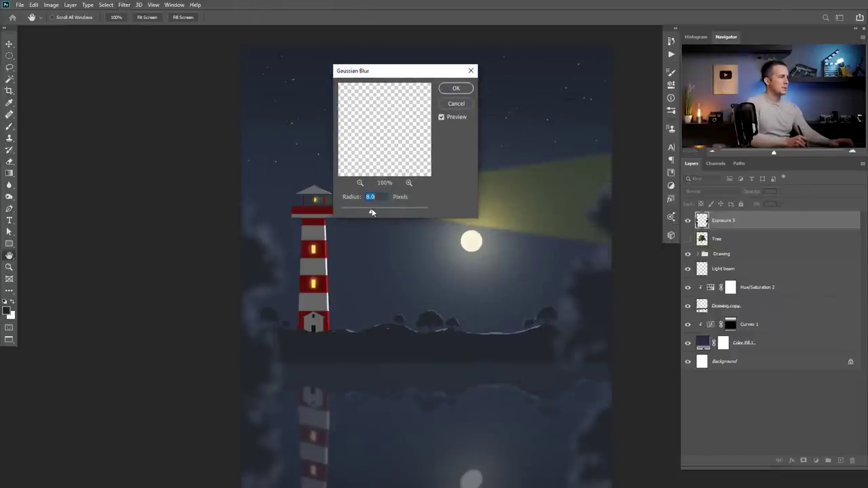
{"action": "left_click_drag", "start_coordinate": [370, 212], "coordinate": [373, 214]}
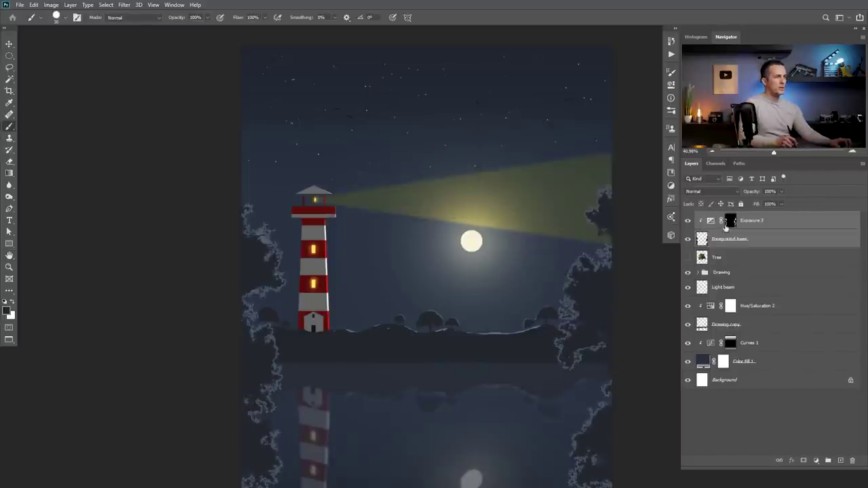
{"action": "left_click", "coordinate": [725, 228]}
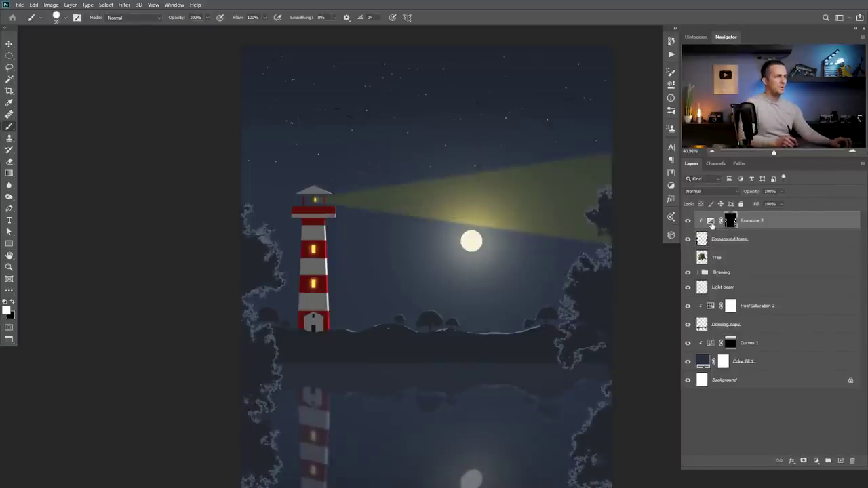
Set Exposure 3 to +1.58 and soften its mask to 93% density and a 5.4 px feather
{"action": "double_click", "coordinate": [710, 221]}
{"action": "left_click_drag", "start_coordinate": [608, 124], "coordinate": [605, 122]}
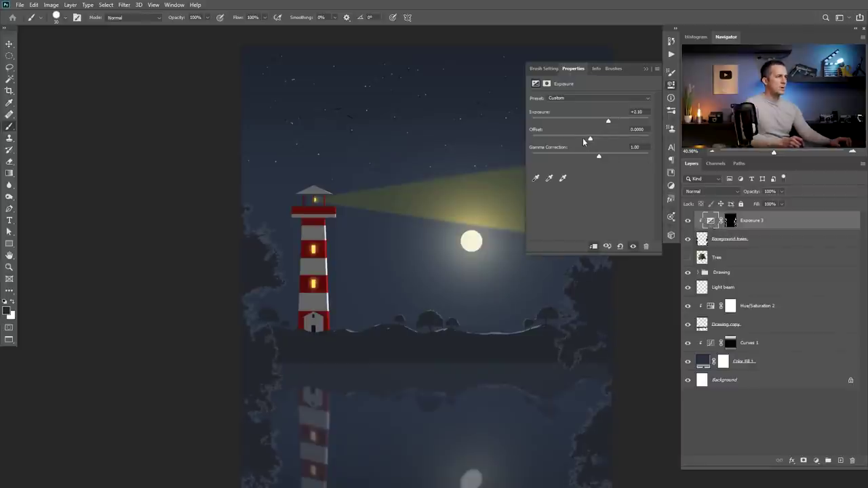
{"action": "left_click", "coordinate": [730, 221]}
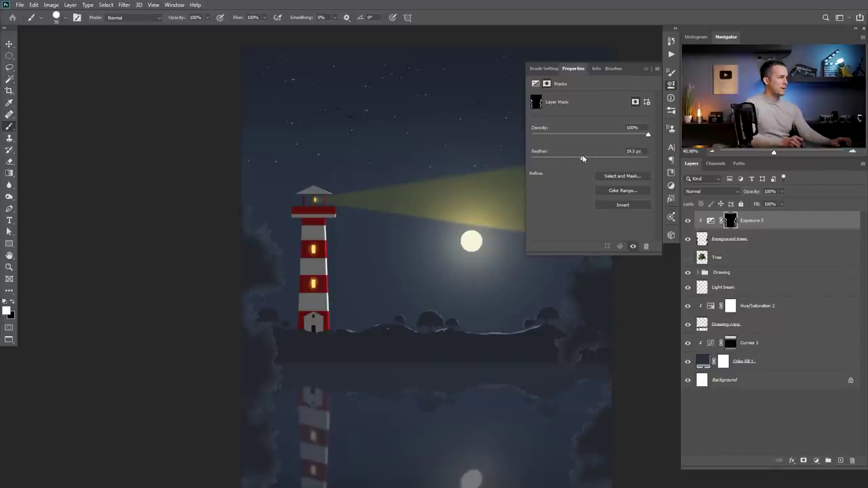
{"action": "left_click_drag", "start_coordinate": [573, 157], "coordinate": [560, 158]}
{"action": "left_click_drag", "start_coordinate": [646, 137], "coordinate": [641, 137]}
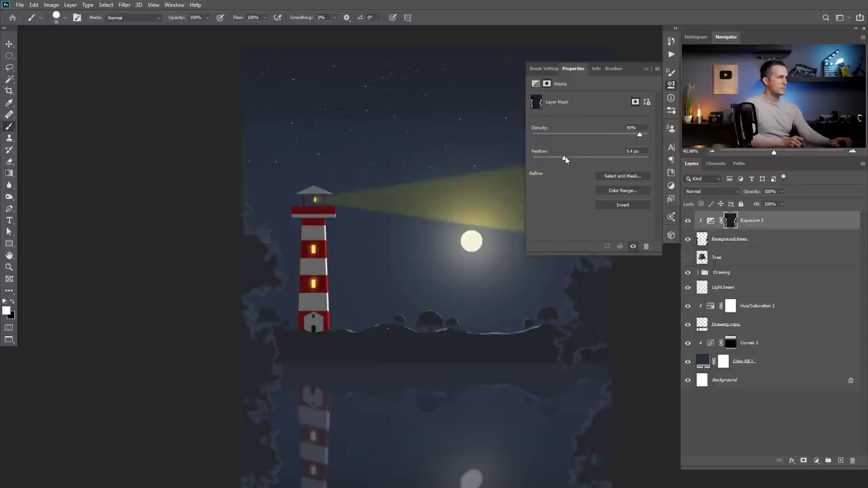
{"action": "left_click", "coordinate": [709, 220]}
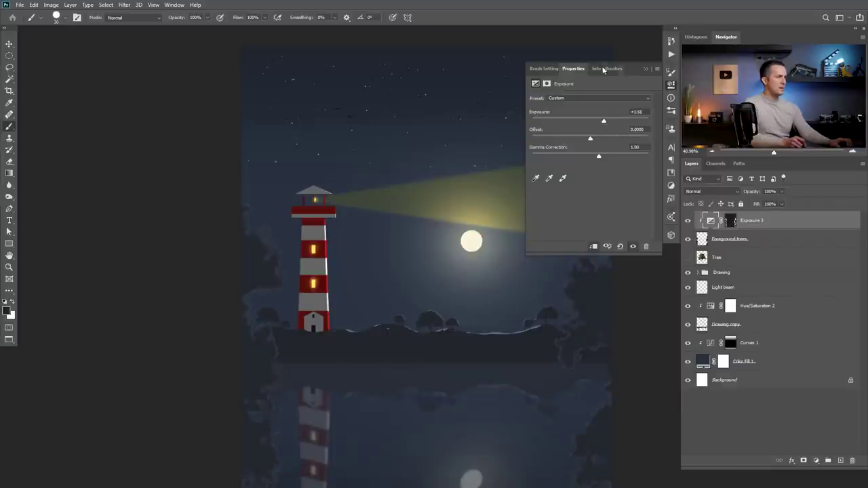
{"action": "left_click", "coordinate": [645, 69]}
{"action": "left_click_drag", "start_coordinate": [492, 251], "coordinate": [464, 264]}
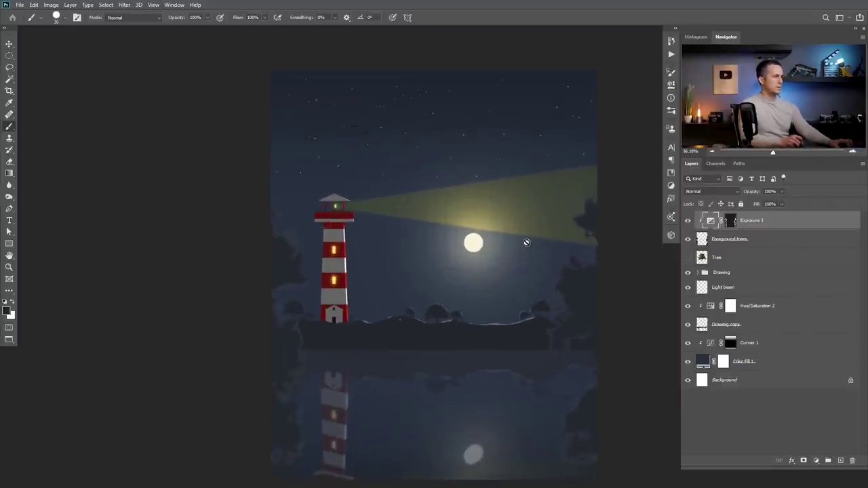
Hide Exposure 3 and apply a Gaussian Blur with a 9.0 pixel radius to Foreground trees
{"action": "left_click", "coordinate": [686, 220]}
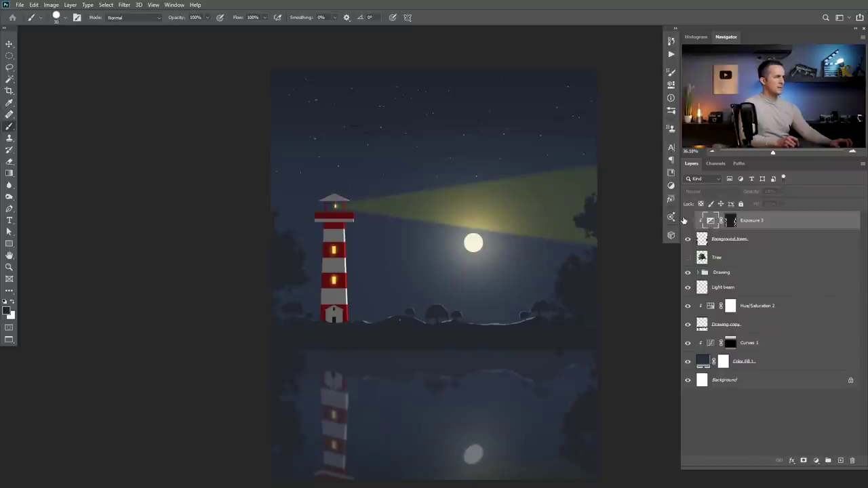
{"action": "left_click", "coordinate": [702, 239]}
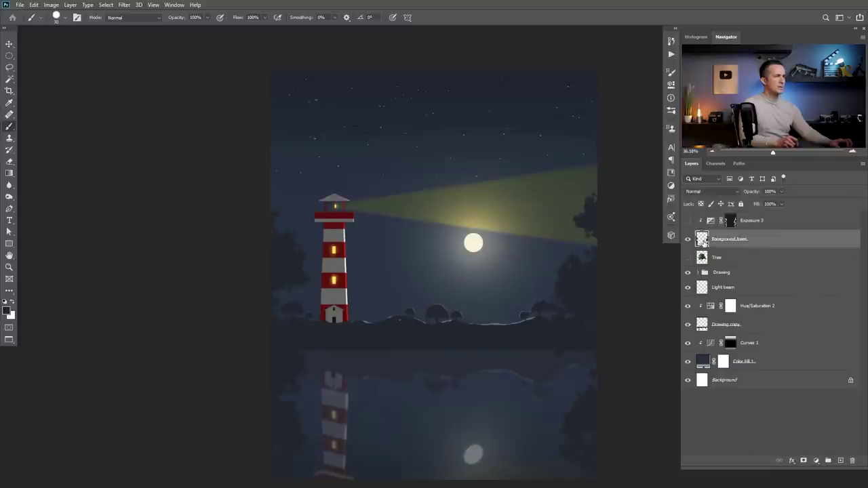
{"action": "left_click", "coordinate": [125, 5]}
{"action": "mouse_move", "coordinate": [150, 103]}
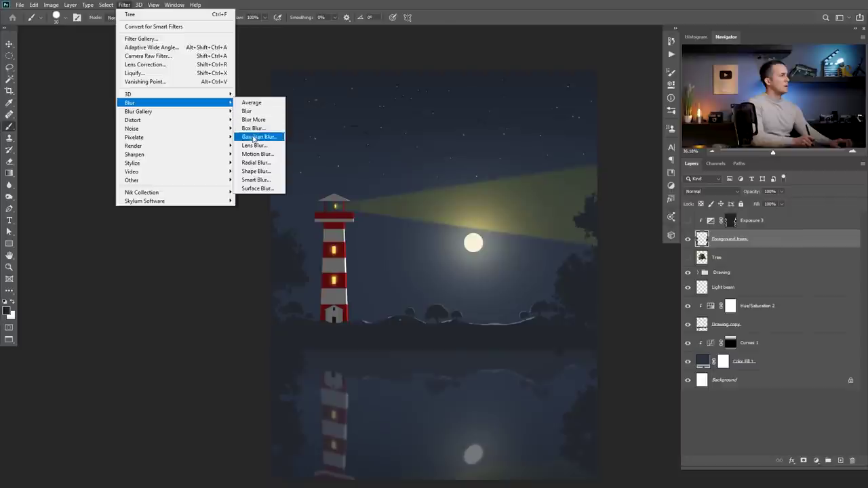
{"action": "left_click", "coordinate": [258, 137]}
{"action": "left_click_drag", "start_coordinate": [371, 212], "coordinate": [374, 214]}
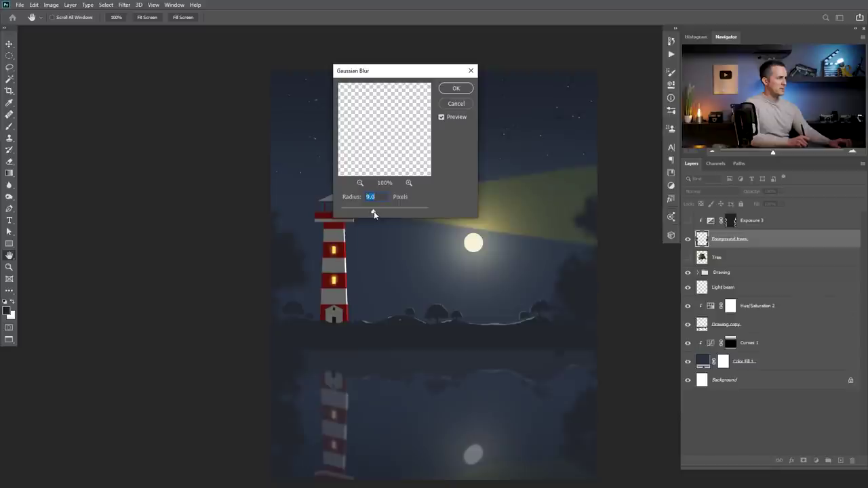
{"action": "left_click", "coordinate": [453, 90]}
Try widening the Foreground trees layer symmetrically to about 115.5% width
{"action": "left_click_drag", "start_coordinate": [492, 255], "coordinate": [503, 278]}
{"action": "scroll", "coordinate": [502, 278], "scroll_direction": "down", "scroll_amount": 3}
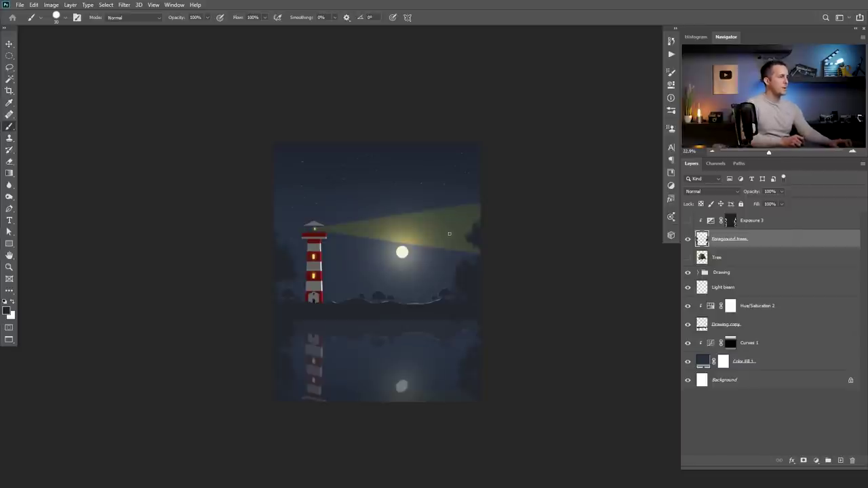
{"action": "key", "text": "ctrl+t"}
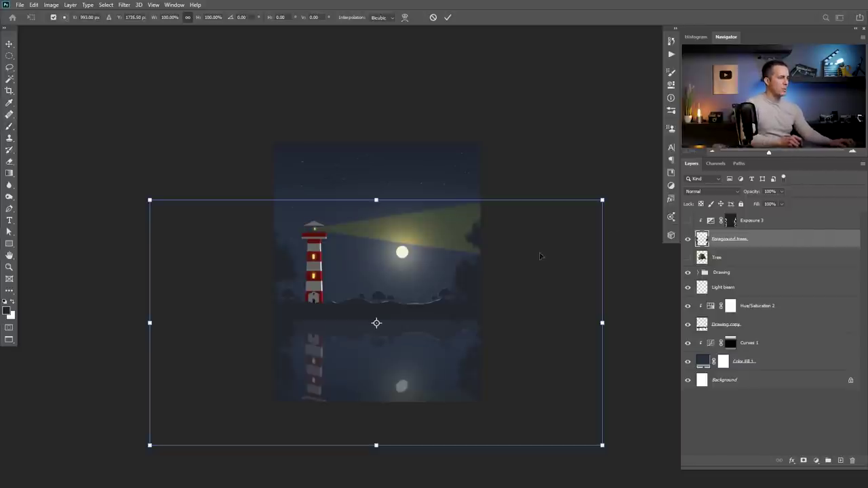
{"action": "mouse_move", "coordinate": [601, 323]}
{"action": "left_mouse_down"}
{"action": "mouse_move", "coordinate": [519, 331]}
{"action": "mouse_move", "coordinate": [653, 330]}
{"action": "mouse_move", "coordinate": [637, 331]}
{"action": "left_mouse_up"}
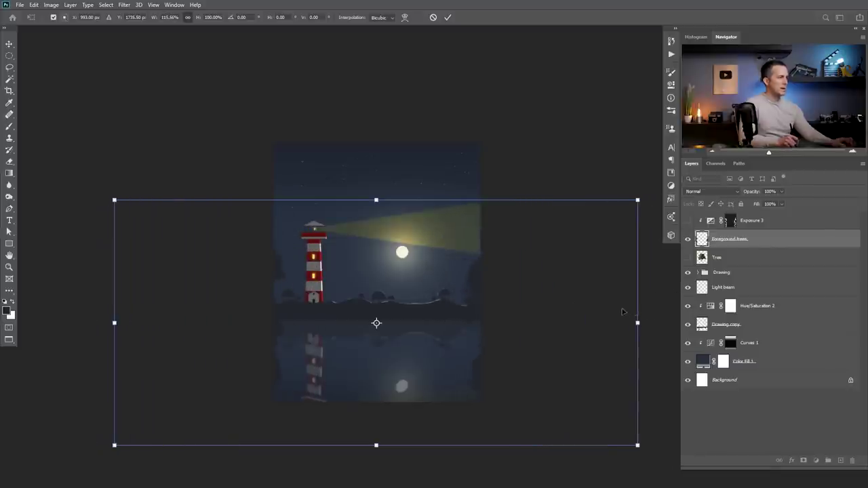
{"action": "key", "text": "Return"}
{"action": "key", "text": "b"}
Compare the scene with and without Exposure 3, then delete that adjustment layer
{"action": "left_click", "coordinate": [688, 220]}
{"action": "left_click", "coordinate": [686, 220]}
{"action": "left_click", "coordinate": [715, 221]}
{"action": "key", "text": "Delete"}
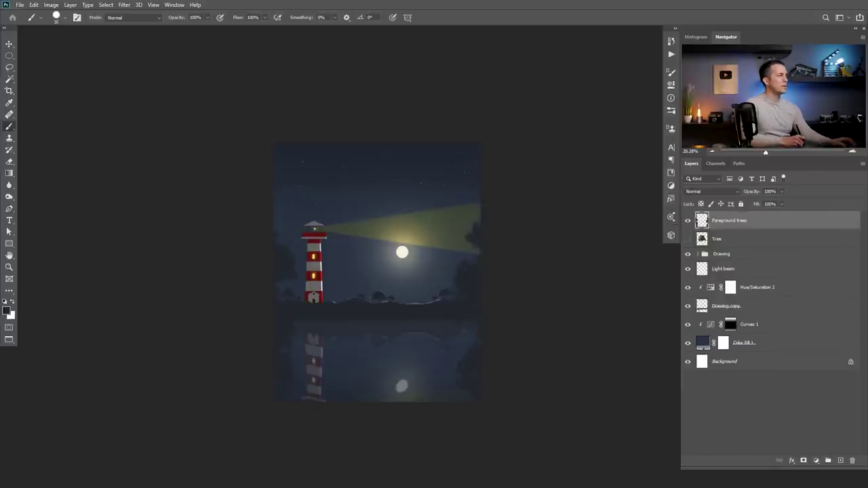
Copy the fisherman in a boat from the other open document into the lighthouse scene above Foreground trees
{"action": "key", "text": "ctrl+Tab"}
{"action": "key", "text": "v"}
{"action": "key", "text": "ctrl+a"}
{"action": "key", "text": "ctrl+c"}
{"action": "key", "text": "ctrl+Tab"}
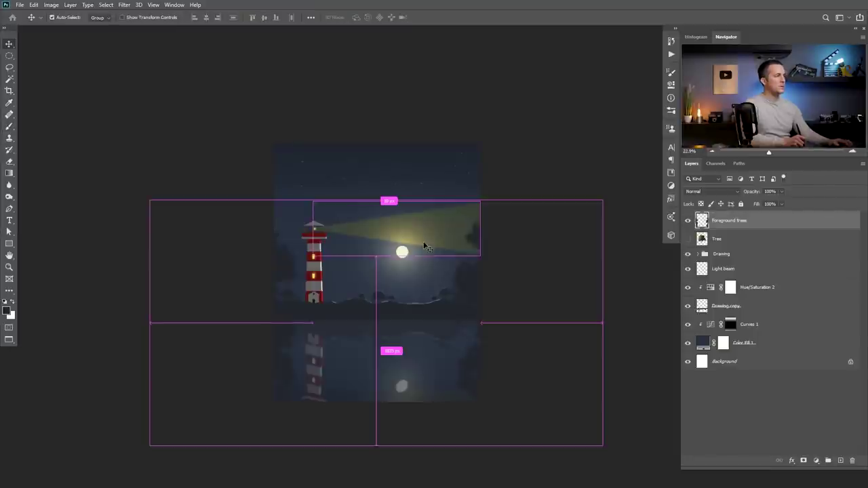
{"action": "left_click_drag", "start_coordinate": [376, 353], "coordinate": [410, 348]}
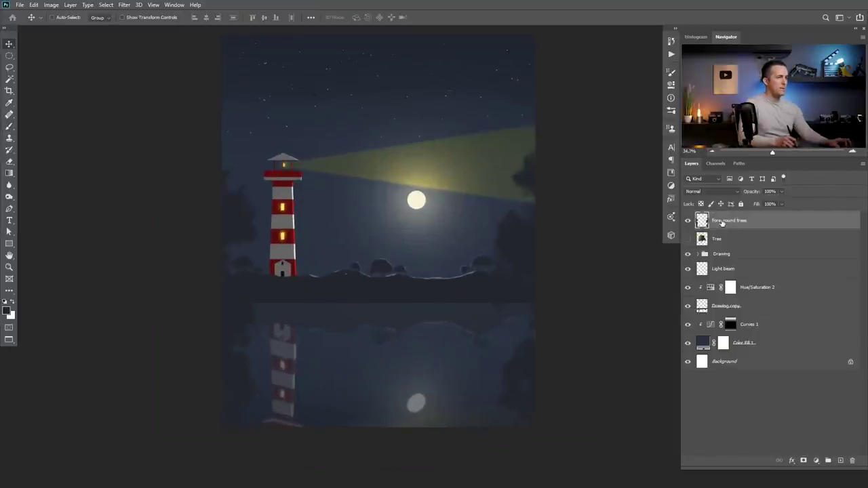
{"action": "left_click_drag", "start_coordinate": [723, 224], "coordinate": [716, 226]}
{"action": "left_click_drag", "start_coordinate": [405, 249], "coordinate": [427, 387]}
Transform the fisherman's boat and place it on the water between the lighthouse and moon reflections
{"action": "key", "text": "ctrl+t"}
{"action": "left_click_drag", "start_coordinate": [534, 309], "coordinate": [388, 359]}
{"action": "key", "text": "Return"}
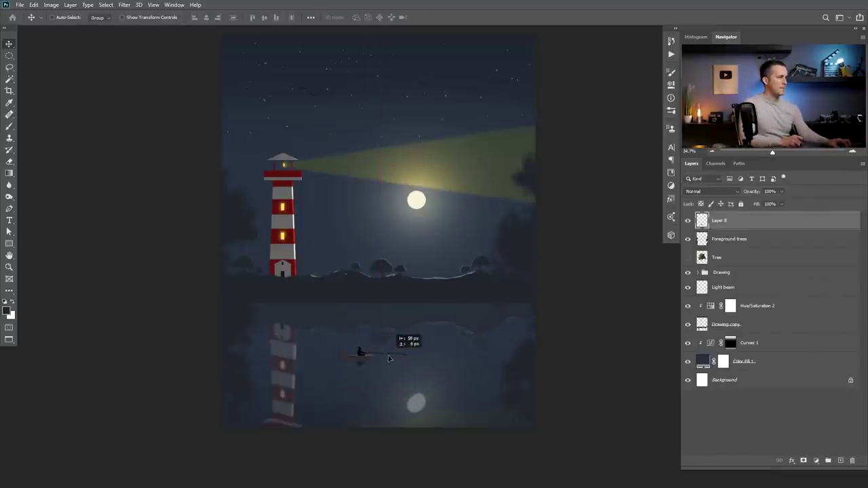
Add a colorized Hue/Saturation adjustment clipped to the boat layer with hue 221, saturation 23 and lightness -27
{"action": "left_click", "coordinate": [816, 461]}
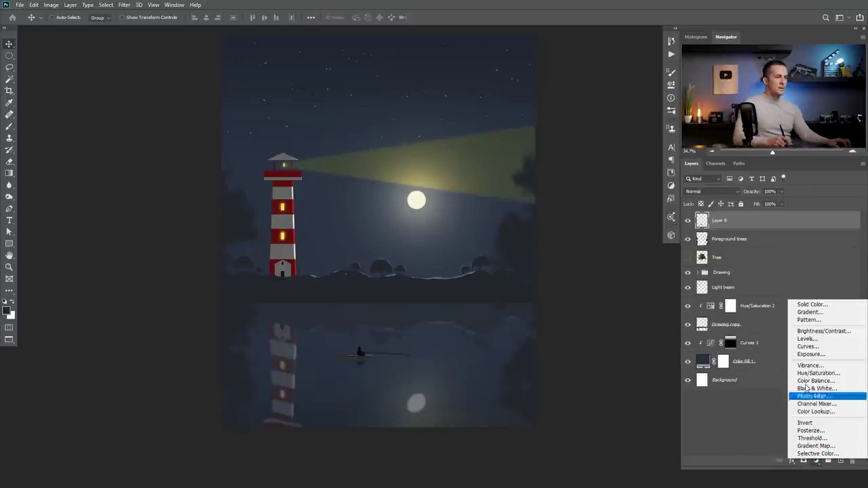
{"action": "left_click", "coordinate": [818, 373]}
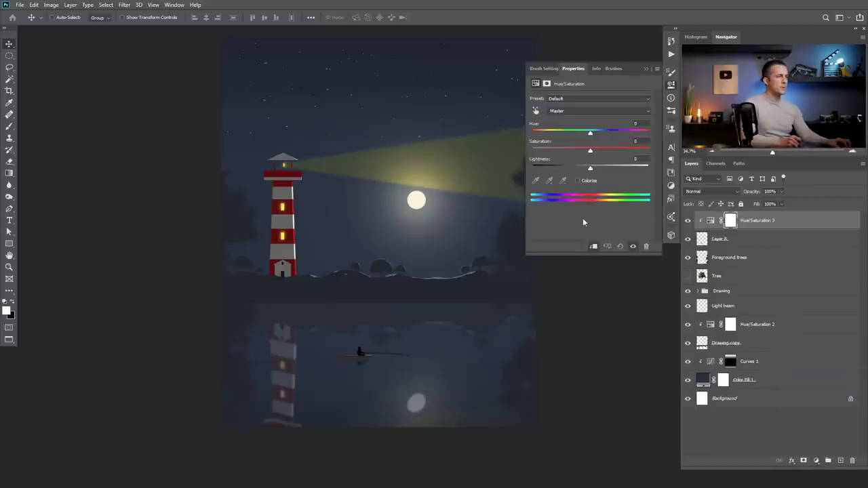
{"action": "scroll", "coordinate": [366, 352], "scroll_direction": "up", "scroll_amount": 3}
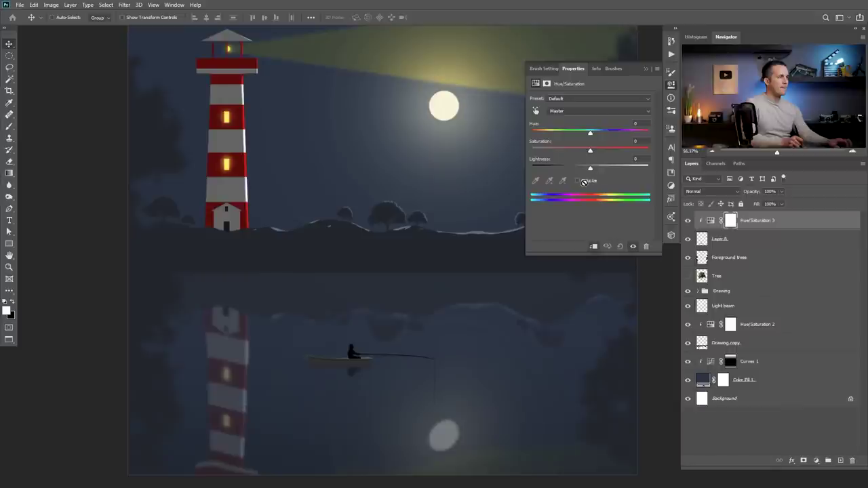
{"action": "left_click_drag", "start_coordinate": [587, 170], "coordinate": [607, 133]}
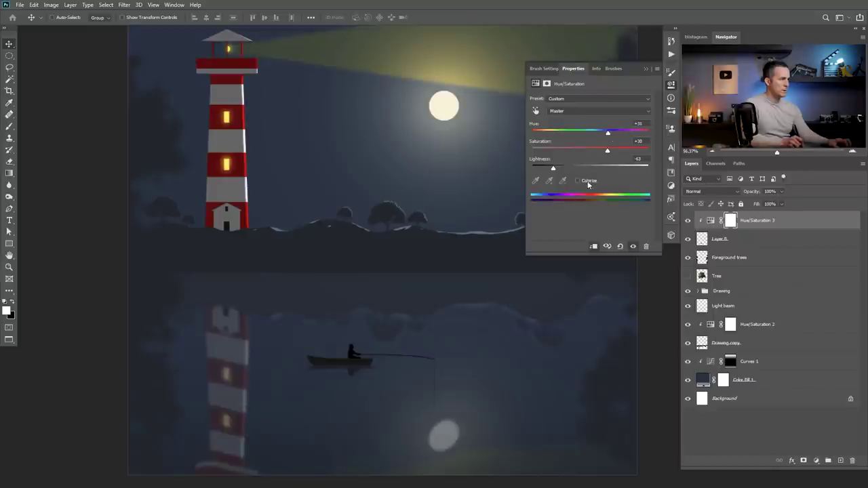
{"action": "left_click_drag", "start_coordinate": [552, 168], "coordinate": [579, 169]}
{"action": "mouse_move", "coordinate": [608, 132]}
{"action": "left_mouse_down"}
{"action": "mouse_move", "coordinate": [590, 133]}
{"action": "mouse_move", "coordinate": [603, 132]}
{"action": "left_mouse_up"}
{"action": "left_click", "coordinate": [577, 181]}
{"action": "left_click_drag", "start_coordinate": [560, 149], "coordinate": [573, 170]}
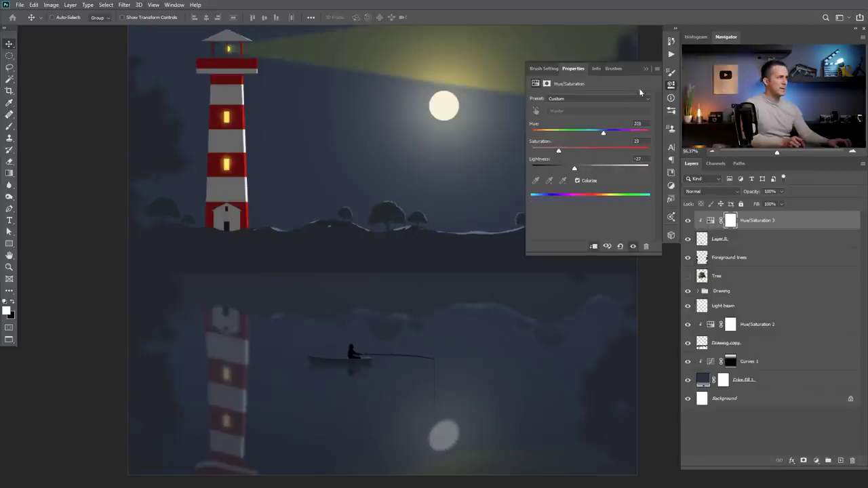
Erase the lower part of the hanging fishing line on the boat layer, leaving a short end below the rod tip
{"action": "left_click", "coordinate": [646, 69]}
{"action": "left_click_drag", "start_coordinate": [421, 314], "coordinate": [444, 346]}
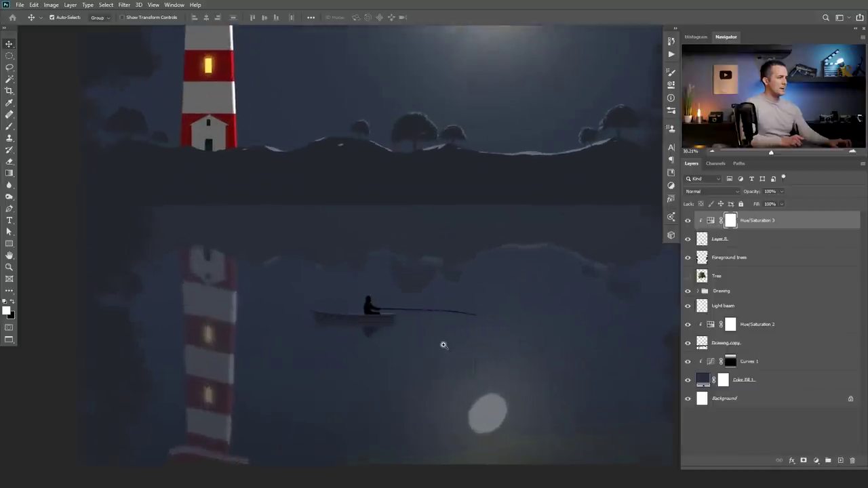
{"action": "left_click", "coordinate": [710, 242]}
{"action": "key", "text": "e"}
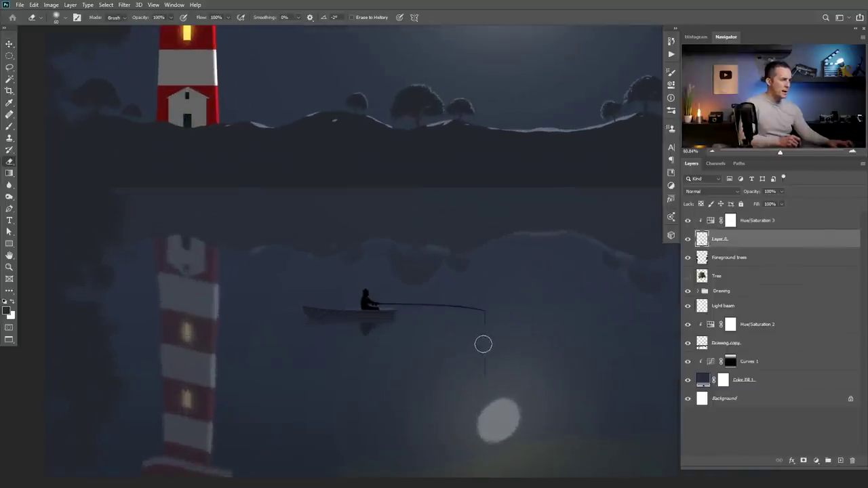
{"action": "mouse_move", "coordinate": [484, 358]}
{"action": "left_mouse_down"}
{"action": "mouse_move", "coordinate": [484, 335]}
{"action": "mouse_move", "coordinate": [597, 308]}
{"action": "left_mouse_up"}
{"action": "key", "text": "bracketleft"}
{"action": "key", "text": "bracketleft"}
{"action": "key", "text": "bracketleft"}
{"action": "key", "text": "bracketleft"}
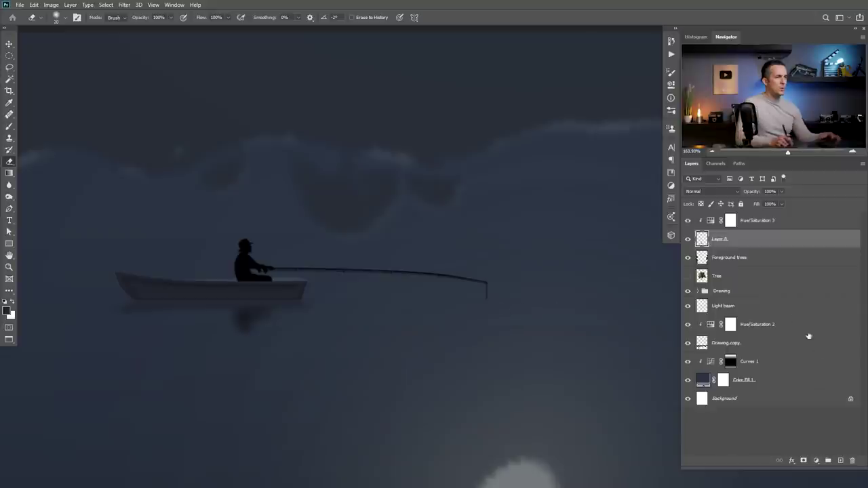
Add an empty layer and set up the Hard Round Pressure Size brush with white paint
{"action": "left_click", "coordinate": [712, 223]}
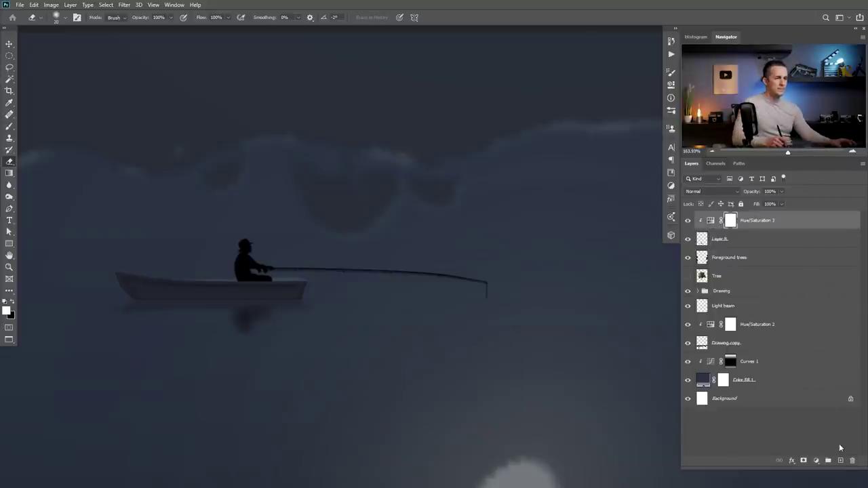
{"action": "left_click", "coordinate": [840, 460]}
{"action": "key", "text": "b"}
{"action": "right_click", "coordinate": [444, 267]}
{"action": "left_click", "coordinate": [498, 193]}
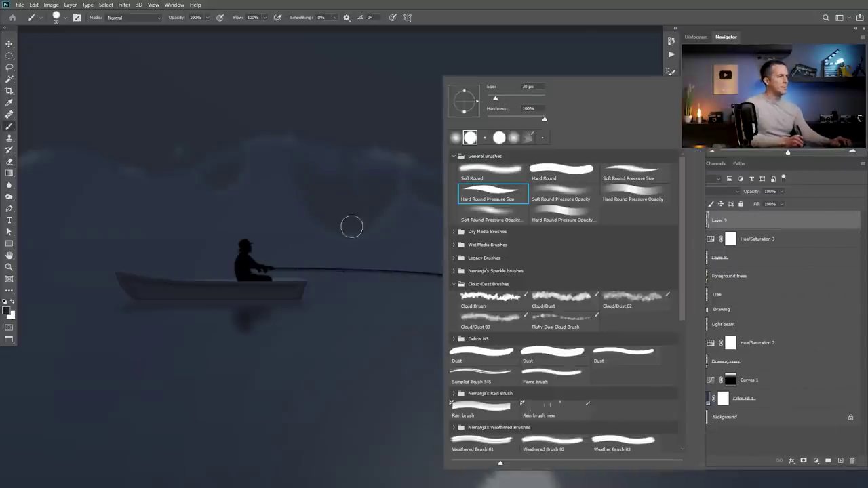
{"action": "left_click", "coordinate": [11, 302]}
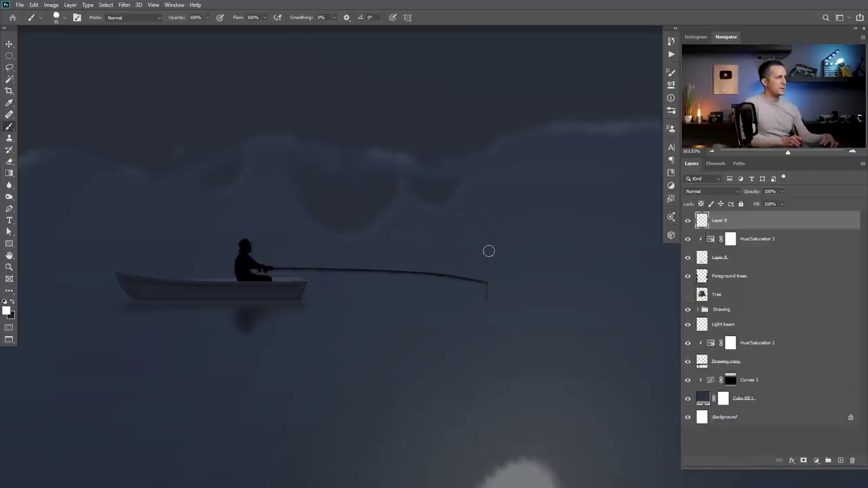
{"action": "scroll", "coordinate": [486, 253], "scroll_direction": "up", "scroll_amount": 4}
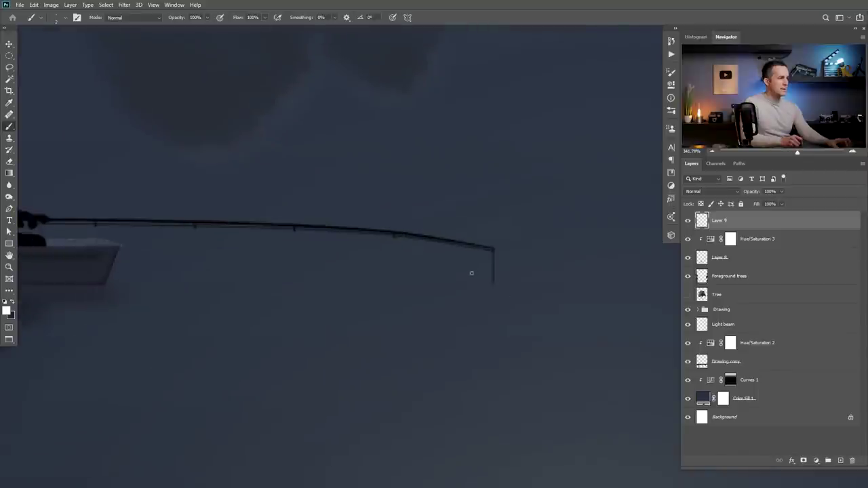
{"action": "left_click_drag", "start_coordinate": [483, 263], "coordinate": [542, 266]}
{"action": "key", "text": "ctrl+z"}
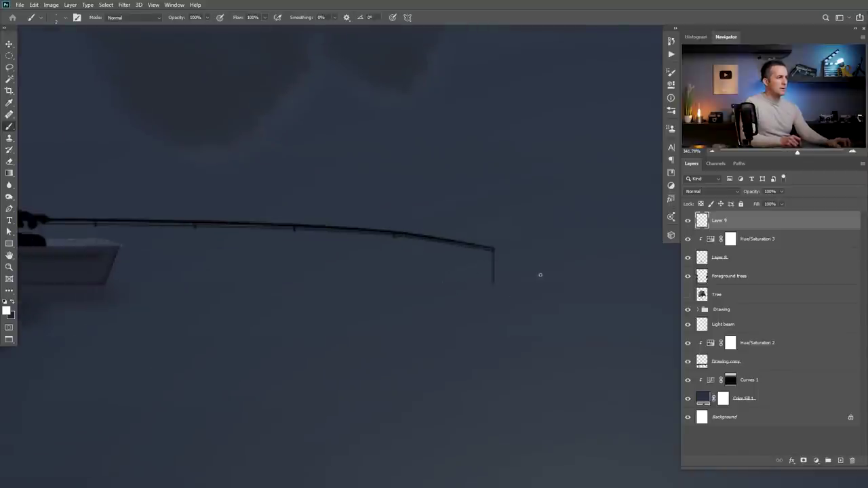
Move the new layer below the boat layer and paint thin ripples where the fishing line meets the water
{"action": "key", "text": "ctrl+bracketleft"}
{"action": "key", "text": "ctrl+bracketleft"}
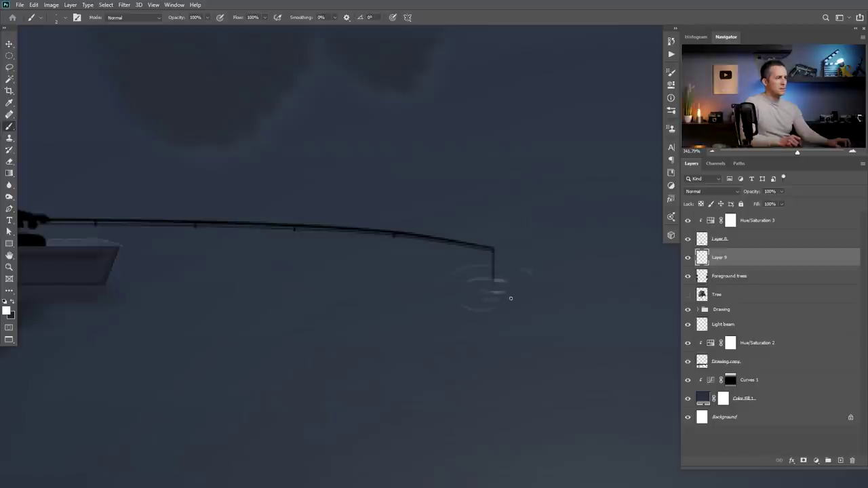
{"action": "key", "text": "x"}
{"action": "left_click_drag", "start_coordinate": [462, 310], "coordinate": [545, 265]}
{"action": "key", "text": "ctrl+t"}
{"action": "key", "text": "Return"}
{"action": "left_click_drag", "start_coordinate": [524, 295], "coordinate": [476, 314]}
{"action": "scroll", "coordinate": [496, 310], "scroll_direction": "up", "scroll_amount": 2}
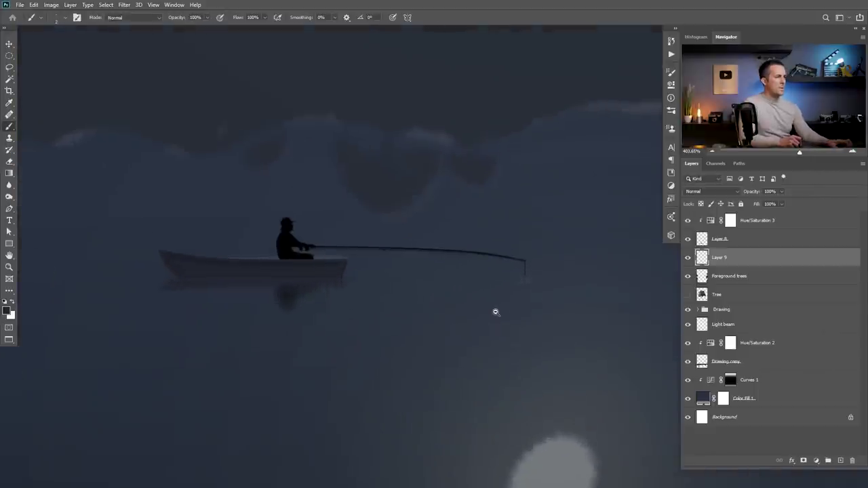
Duplicate the ripples layer to strengthen the ripples, checking them against the whole scene
{"action": "key", "text": "ctrl+j"}
{"action": "scroll", "coordinate": [498, 309], "scroll_direction": "down", "scroll_amount": 3}
{"action": "scroll", "coordinate": [493, 312], "scroll_direction": "down", "scroll_amount": 3}
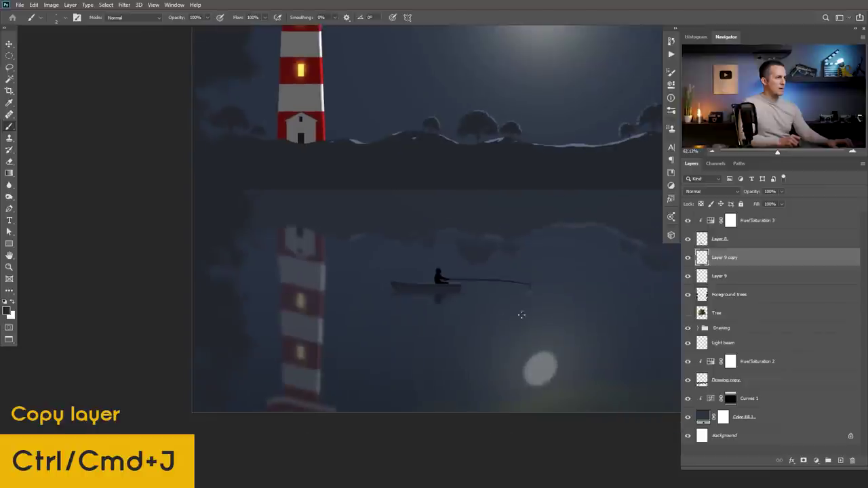
{"action": "scroll", "coordinate": [484, 328], "scroll_direction": "up", "scroll_amount": 4}
{"action": "scroll", "coordinate": [452, 331], "scroll_direction": "down", "scroll_amount": 3}
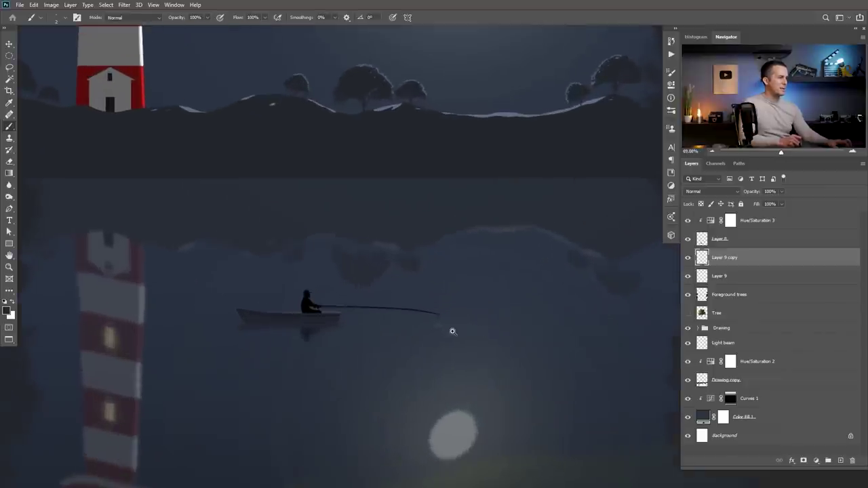
Rename the fisherman's boat layer as Boat
{"action": "left_click", "coordinate": [703, 243]}
{"action": "double_click", "coordinate": [718, 238]}
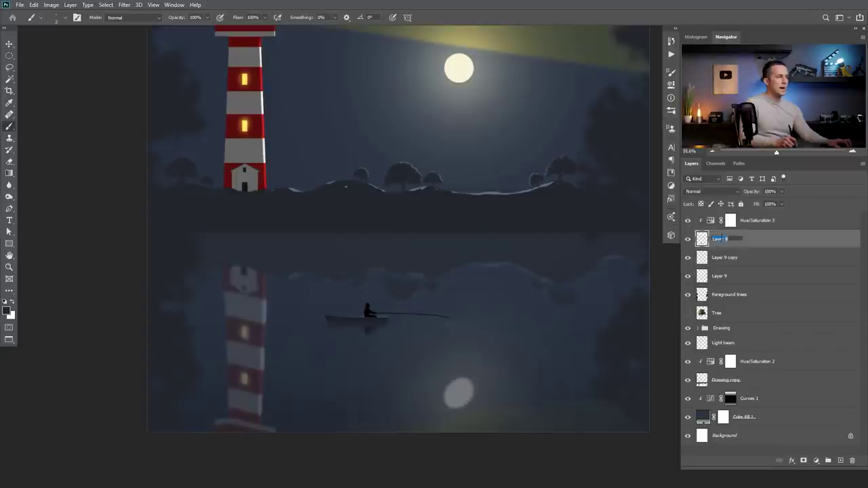
{"action": "type", "text": "Boat"}
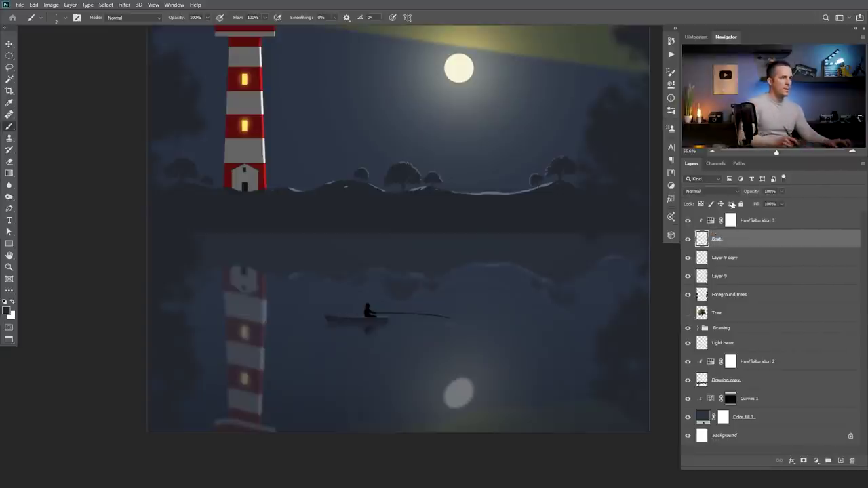
{"action": "left_click", "coordinate": [702, 239], "text": "ctrl"}
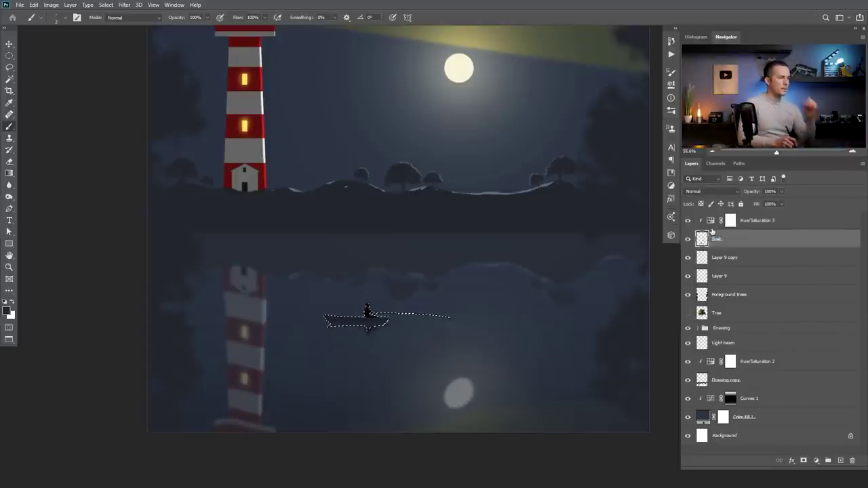
{"action": "left_click_drag", "start_coordinate": [359, 305], "coordinate": [428, 311]}
{"action": "key", "text": "ctrl+d"}
Try to brighten the boat with a clipped Exposure adjustment above Hue/Saturation 3, set to +2.93
{"action": "left_click_drag", "start_coordinate": [511, 260], "coordinate": [420, 372]}
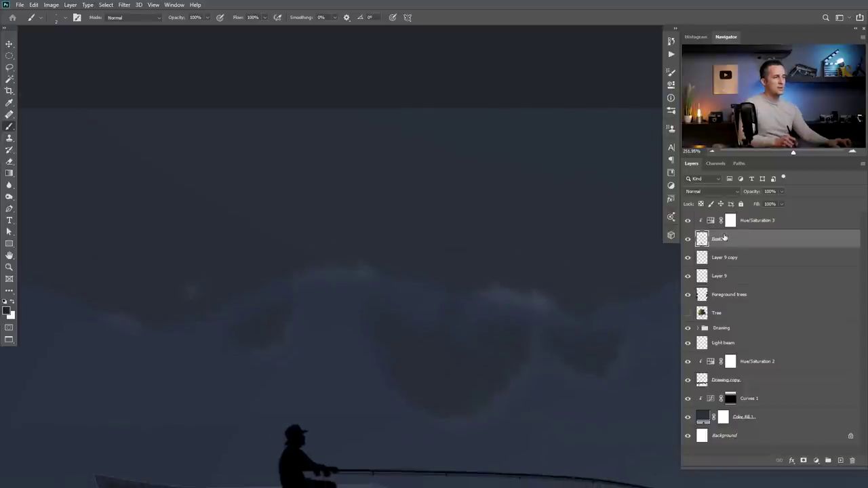
{"action": "left_click", "coordinate": [730, 220]}
{"action": "left_click", "coordinate": [816, 460]}
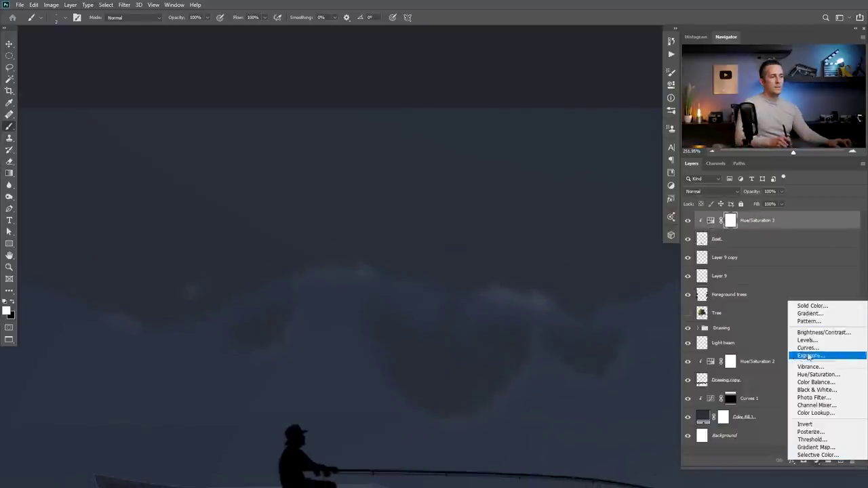
{"action": "left_click", "coordinate": [808, 355]}
{"action": "left_click_drag", "start_coordinate": [591, 122], "coordinate": [611, 129]}
{"action": "left_click", "coordinate": [594, 248]}
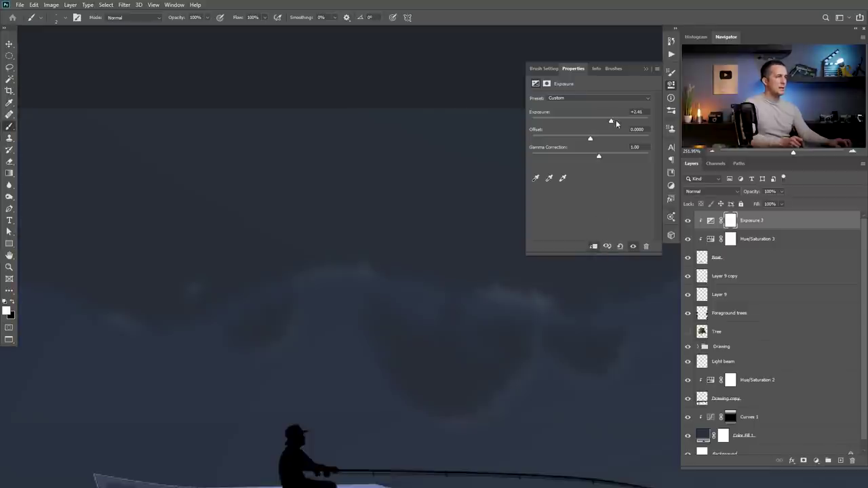
{"action": "mouse_move", "coordinate": [612, 122]}
{"action": "left_mouse_down"}
{"action": "mouse_move", "coordinate": [629, 124]}
{"action": "mouse_move", "coordinate": [615, 130]}
{"action": "left_mouse_up"}
{"action": "left_click_drag", "start_coordinate": [411, 311], "coordinate": [389, 308]}
{"action": "left_click_drag", "start_coordinate": [380, 337], "coordinate": [367, 260]}
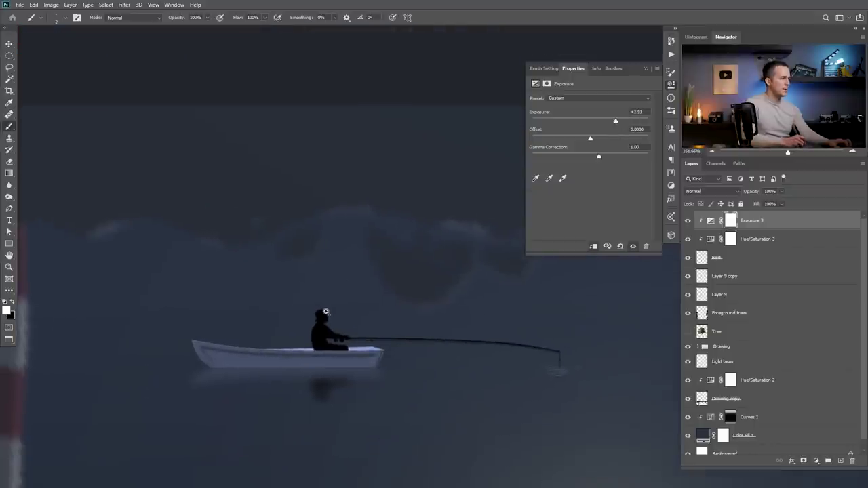
Undo the last exposure change and delete the clipped Exposure adjustment above the boat
{"action": "left_click_drag", "start_coordinate": [326, 311], "coordinate": [350, 308]}
{"action": "left_click_drag", "start_coordinate": [711, 222], "coordinate": [712, 249]}
{"action": "mouse_move", "coordinate": [615, 122]}
{"action": "left_mouse_down"}
{"action": "mouse_move", "coordinate": [633, 126]}
{"action": "mouse_move", "coordinate": [622, 128]}
{"action": "left_mouse_up"}
{"action": "key", "text": "ctrl+z"}
{"action": "key", "text": "Delete"}
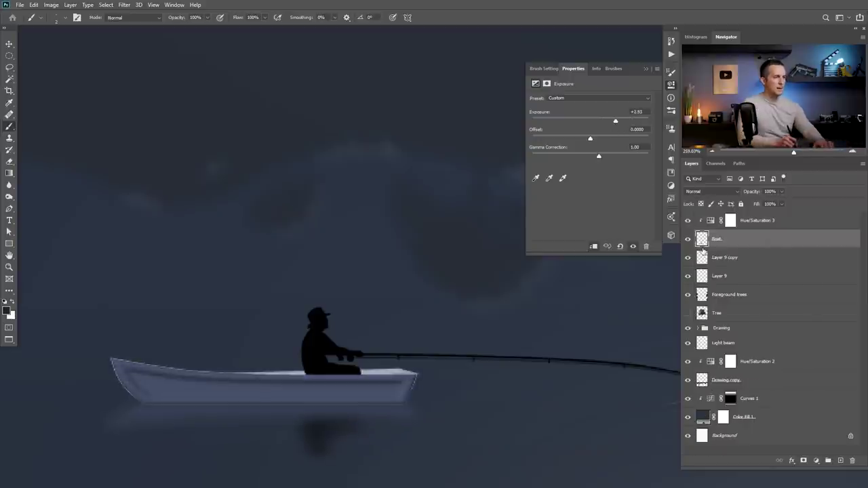
Add a new layer clipped to the Boat layer and make white the painting color
{"action": "left_click", "coordinate": [840, 461]}
{"action": "key", "text": "ctrl+alt+g"}
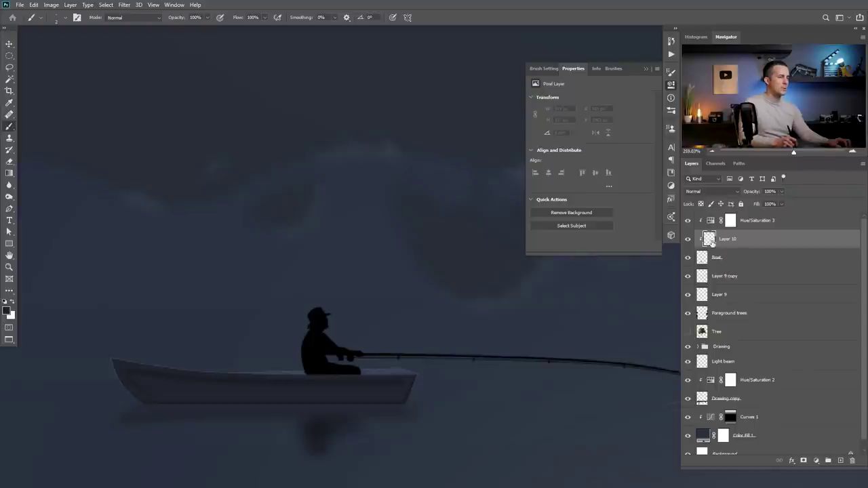
{"action": "key", "text": "x"}
{"action": "left_click", "coordinate": [319, 309]}
{"action": "scroll", "coordinate": [321, 313], "scroll_direction": "up", "scroll_amount": 3}
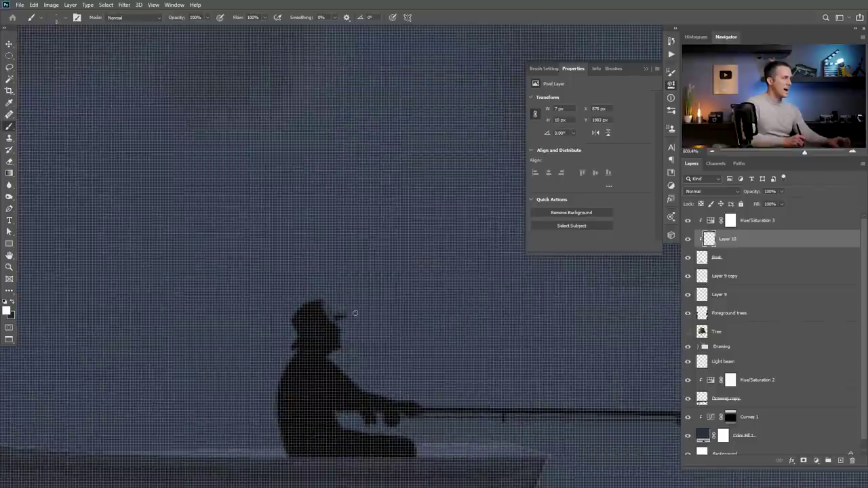
{"action": "scroll", "coordinate": [342, 302], "scroll_direction": "down", "scroll_amount": 1}
{"action": "key", "text": "ctrl+z"}
Paint thin white moonlight highlights on the fisherman's cap, arm and leg with a smaller brush
{"action": "left_click_drag", "start_coordinate": [339, 306], "coordinate": [308, 309]}
{"action": "key", "text": "bracketleft"}
{"action": "key", "text": "bracketleft"}
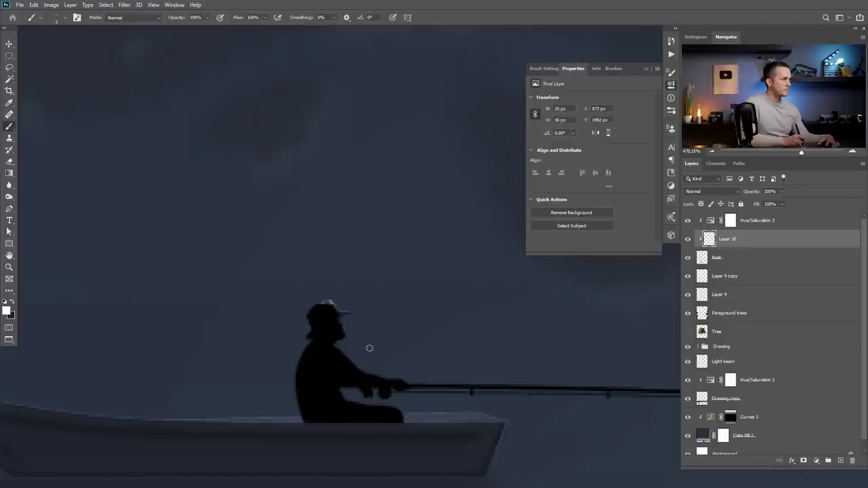
{"action": "mouse_move", "coordinate": [353, 365]}
{"action": "left_mouse_down"}
{"action": "mouse_move", "coordinate": [389, 377]}
{"action": "mouse_move", "coordinate": [343, 354]}
{"action": "left_mouse_up"}
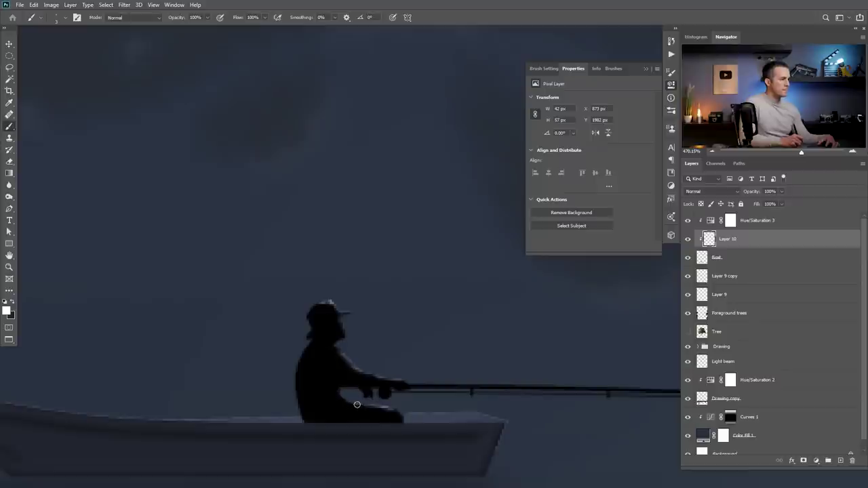
Paint white highlights along the boat's inner rim on both sides of the fisherman
{"action": "mouse_move", "coordinate": [415, 413]}
{"action": "left_mouse_down"}
{"action": "mouse_move", "coordinate": [477, 412]}
{"action": "mouse_move", "coordinate": [412, 419]}
{"action": "left_mouse_up"}
{"action": "left_click_drag", "start_coordinate": [478, 420], "coordinate": [401, 420]}
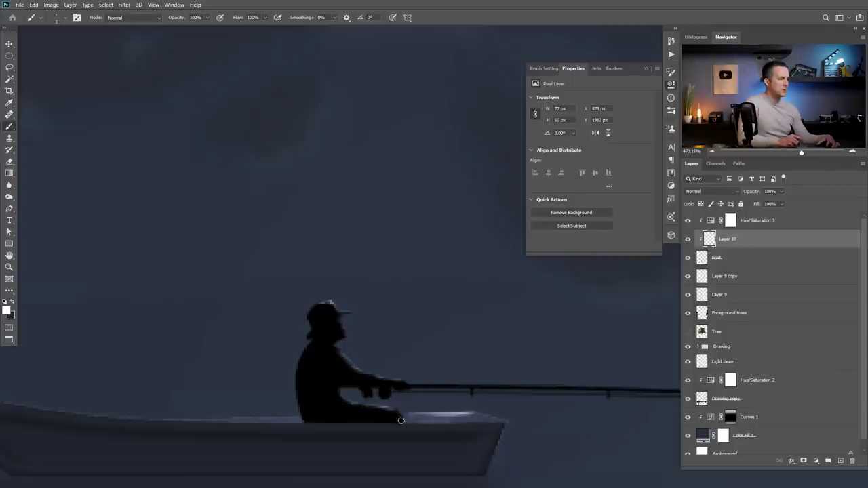
{"action": "left_click_drag", "start_coordinate": [486, 420], "coordinate": [441, 417]}
{"action": "left_click_drag", "start_coordinate": [232, 377], "coordinate": [395, 323]}
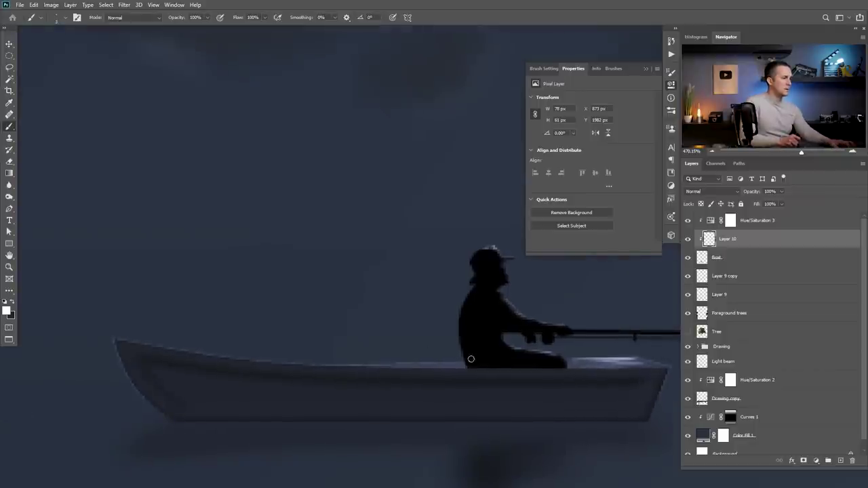
{"action": "left_click_drag", "start_coordinate": [461, 360], "coordinate": [374, 364]}
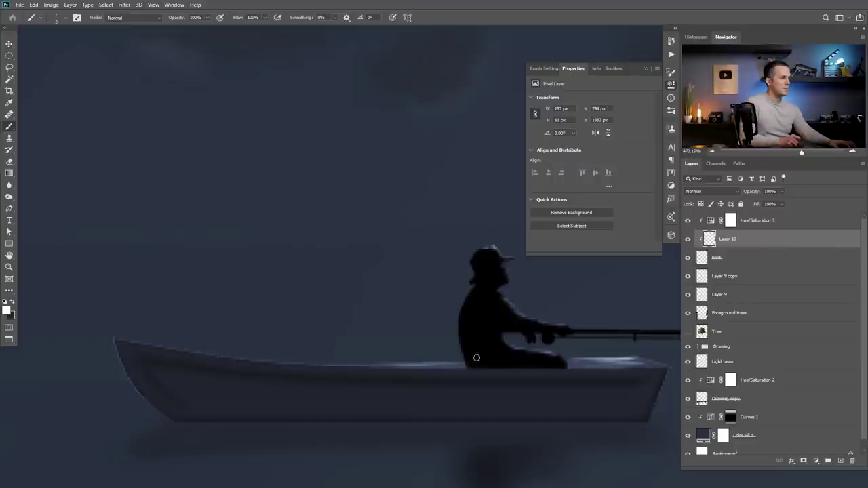
Paint faint white highlights along the upper edge of the fishing rod from the hand towards the tip
{"action": "scroll", "coordinate": [476, 357], "scroll_direction": "right", "scroll_amount": 6}
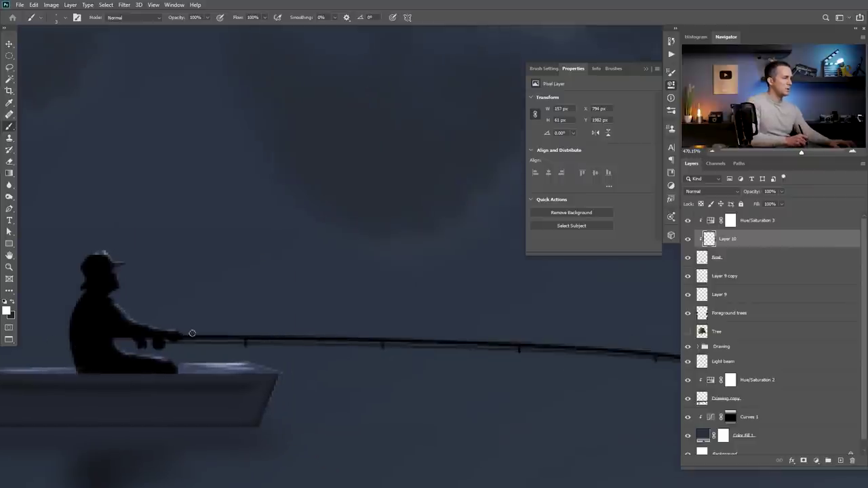
{"action": "left_click_drag", "start_coordinate": [215, 333], "coordinate": [336, 339]}
{"action": "mouse_move", "coordinate": [195, 334]}
{"action": "left_mouse_down"}
{"action": "mouse_move", "coordinate": [344, 336]}
{"action": "mouse_move", "coordinate": [328, 332]}
{"action": "left_mouse_up"}
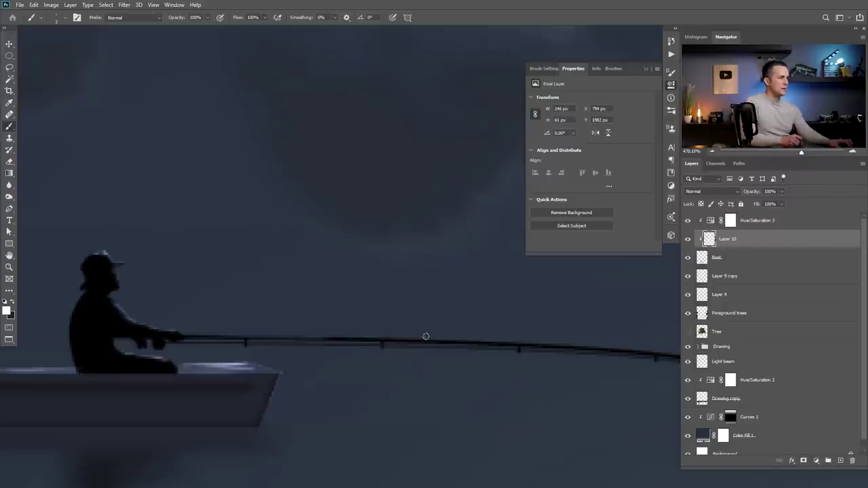
{"action": "left_click_drag", "start_coordinate": [524, 342], "coordinate": [476, 336]}
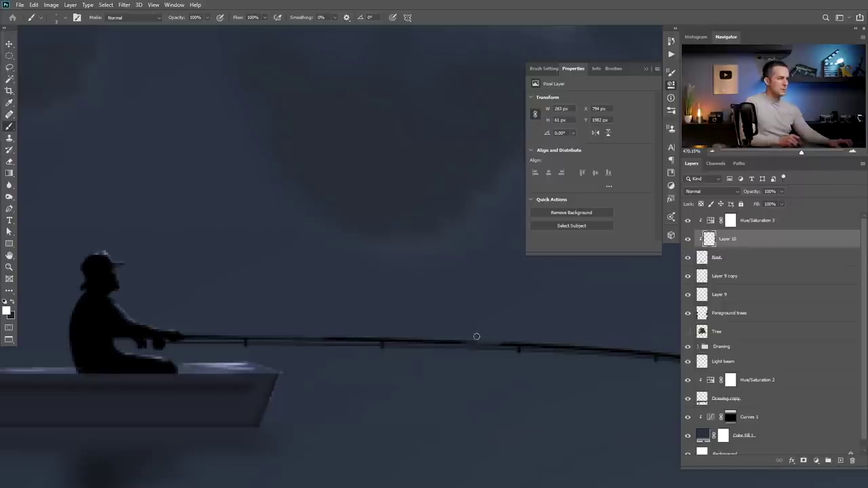
{"action": "left_click_drag", "start_coordinate": [537, 334], "coordinate": [368, 331]}
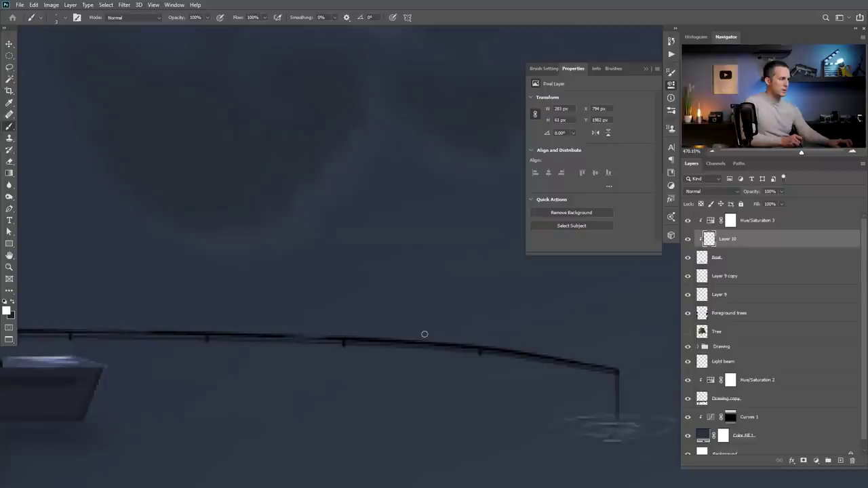
{"action": "left_click_drag", "start_coordinate": [437, 342], "coordinate": [420, 341]}
{"action": "mouse_move", "coordinate": [308, 335]}
{"action": "left_mouse_down"}
{"action": "mouse_move", "coordinate": [376, 338]}
{"action": "mouse_move", "coordinate": [502, 313]}
{"action": "mouse_move", "coordinate": [373, 343]}
{"action": "mouse_move", "coordinate": [314, 330]}
{"action": "mouse_move", "coordinate": [457, 316]}
{"action": "mouse_move", "coordinate": [449, 315]}
{"action": "left_mouse_up"}
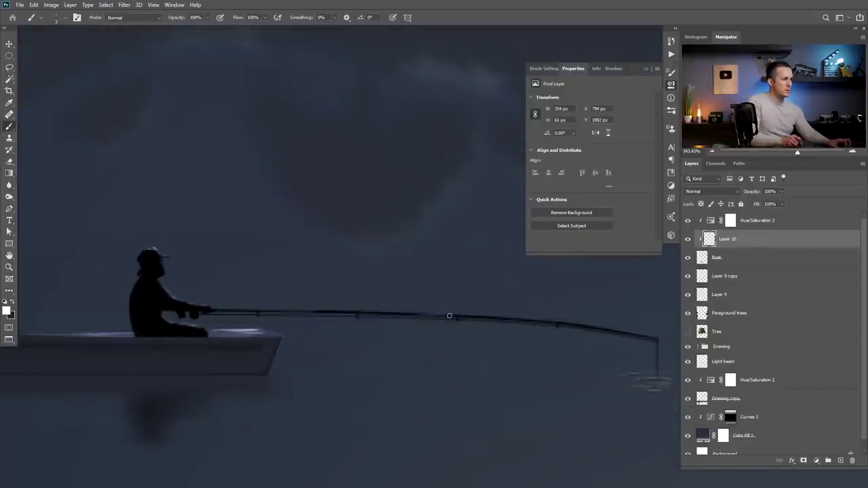
{"action": "left_click_drag", "start_coordinate": [323, 309], "coordinate": [322, 310]}
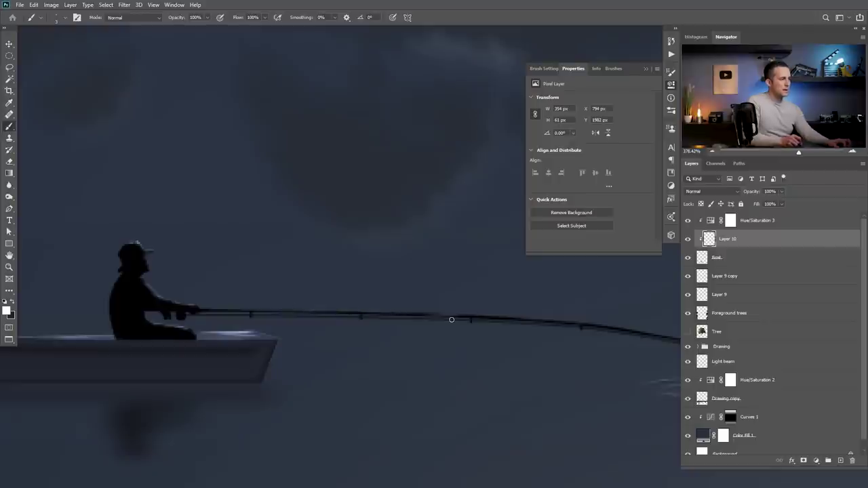
Soften the highlight along the middle of the fishing rod with the Eraser
{"action": "key", "text": "x"}
{"action": "key", "text": "e"}
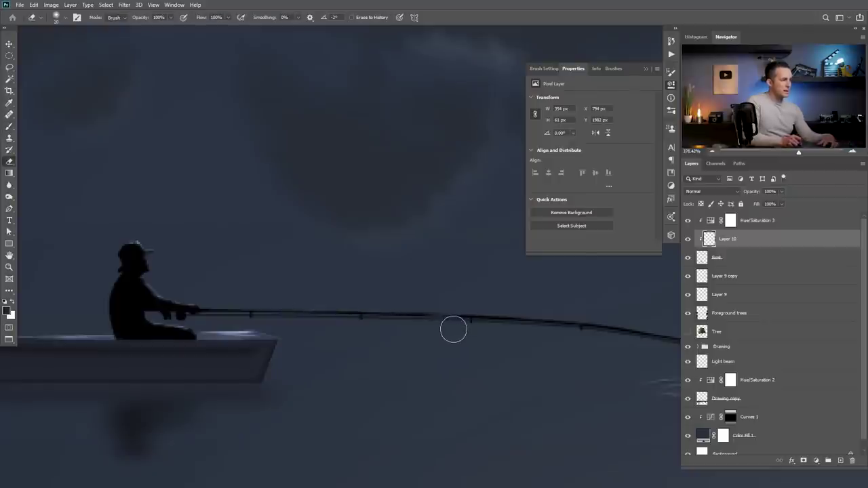
{"action": "mouse_move", "coordinate": [401, 339]}
{"action": "left_mouse_down"}
{"action": "mouse_move", "coordinate": [368, 354]}
{"action": "mouse_move", "coordinate": [362, 343]}
{"action": "mouse_move", "coordinate": [376, 336]}
{"action": "left_mouse_up"}
{"action": "key", "text": "bracketright"}
Touch up the highlights on the fisherman's cap and shoulder with the Brush
{"action": "key", "text": "b"}
{"action": "scroll", "coordinate": [324, 279], "scroll_direction": "up", "scroll_amount": 2}
{"action": "left_click_drag", "start_coordinate": [310, 256], "coordinate": [320, 260]}
{"action": "key", "text": "x"}
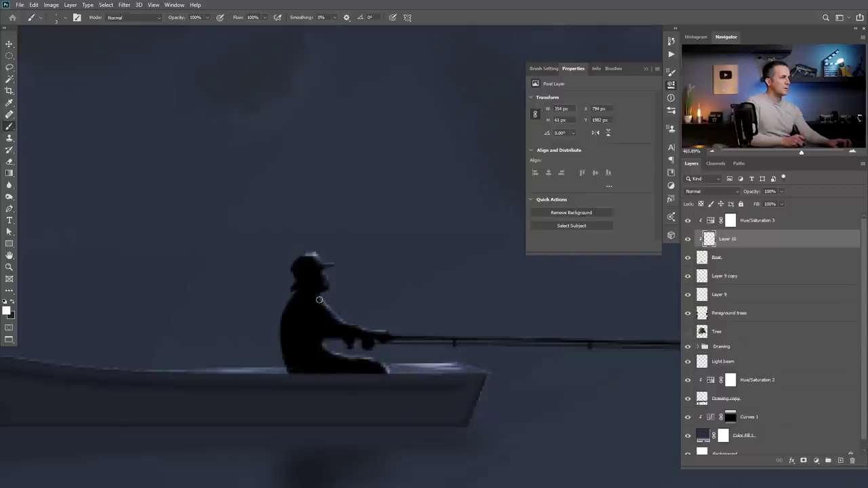
Recolour the solid colour fill behind the scene to golden orange #cc951f and compare it with the night version
{"action": "left_click_drag", "start_coordinate": [352, 281], "coordinate": [289, 296]}
{"action": "left_click_drag", "start_coordinate": [392, 317], "coordinate": [331, 317]}
{"action": "scroll", "coordinate": [406, 331], "scroll_direction": "down", "scroll_amount": 3}
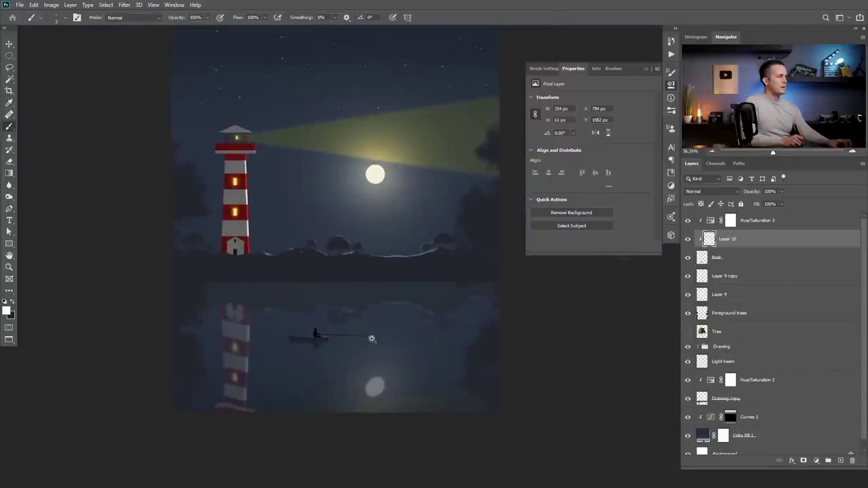
{"action": "left_click", "coordinate": [645, 68]}
{"action": "scroll", "coordinate": [390, 279], "scroll_direction": "up", "scroll_amount": 2}
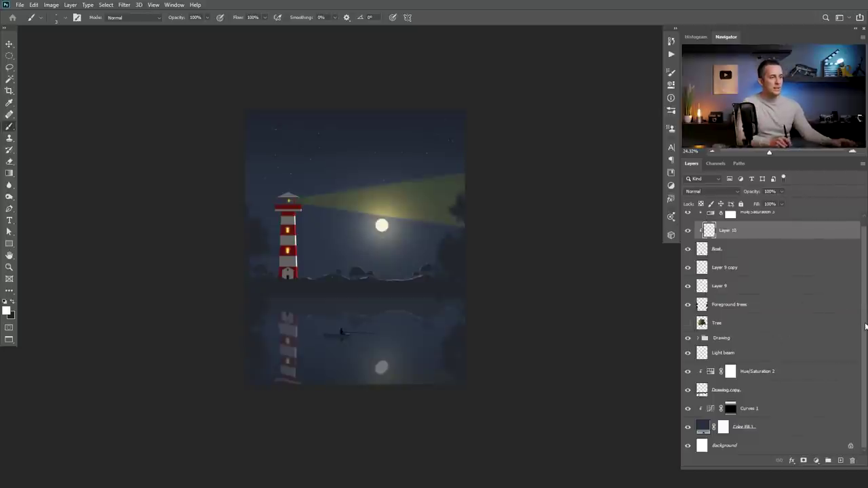
{"action": "double_click", "coordinate": [704, 430]}
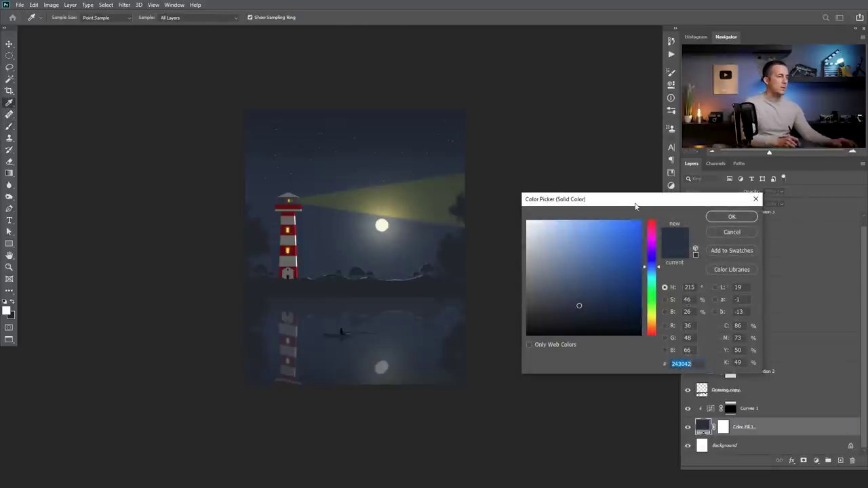
{"action": "left_click", "coordinate": [645, 314]}
{"action": "left_click_drag", "start_coordinate": [573, 296], "coordinate": [618, 233]}
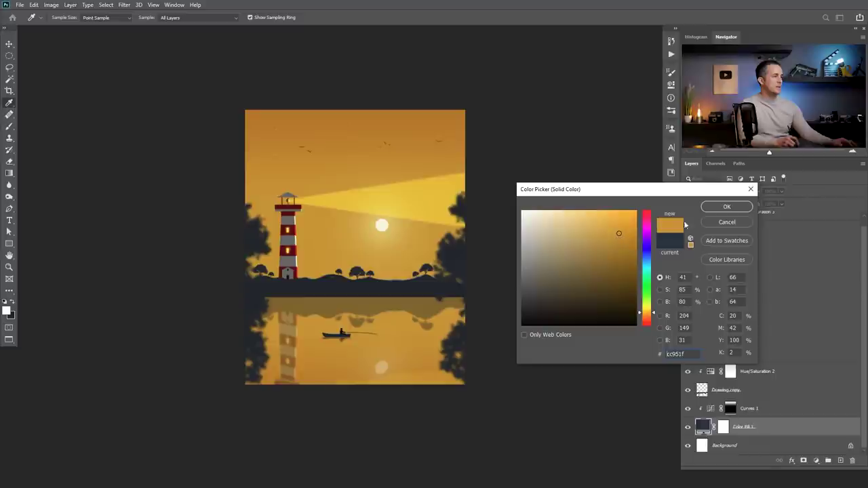
{"action": "left_click", "coordinate": [722, 207]}
{"action": "key", "text": "ctrl+z"}
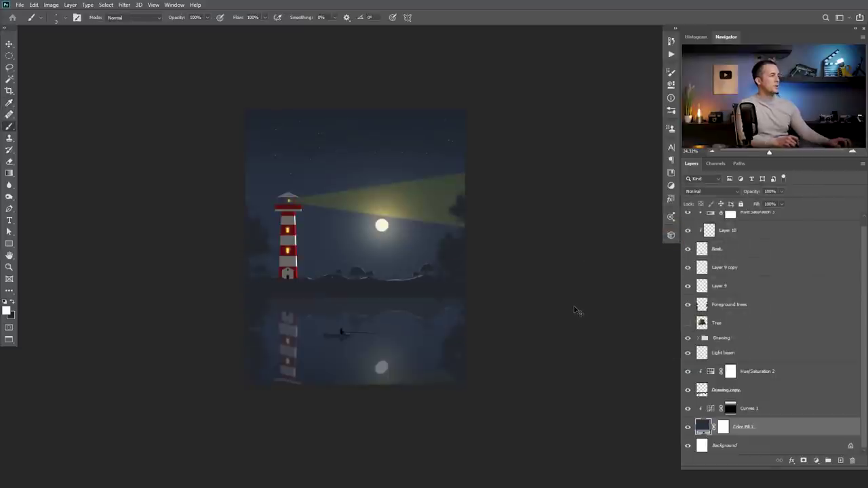
{"action": "key", "text": "ctrl+shift+z"}
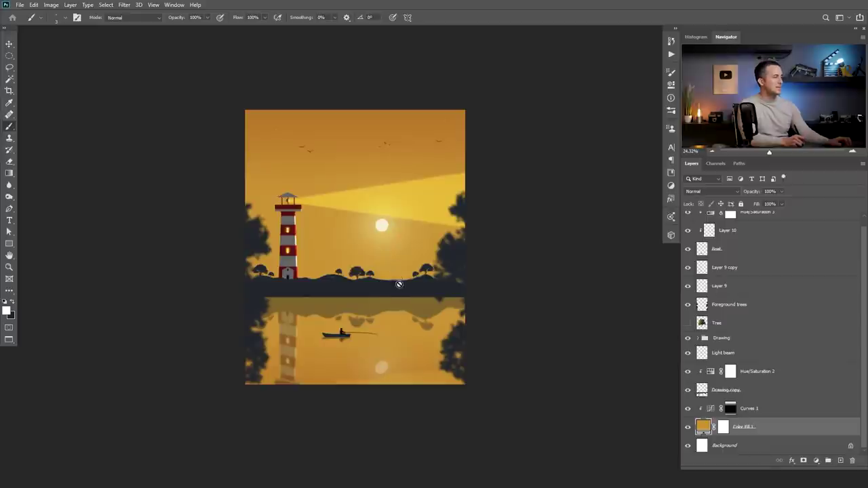
Move the Moon group inside the Drawing group straight down to just above the hills
{"action": "key", "text": "v"}
{"action": "left_click", "coordinate": [382, 228]}
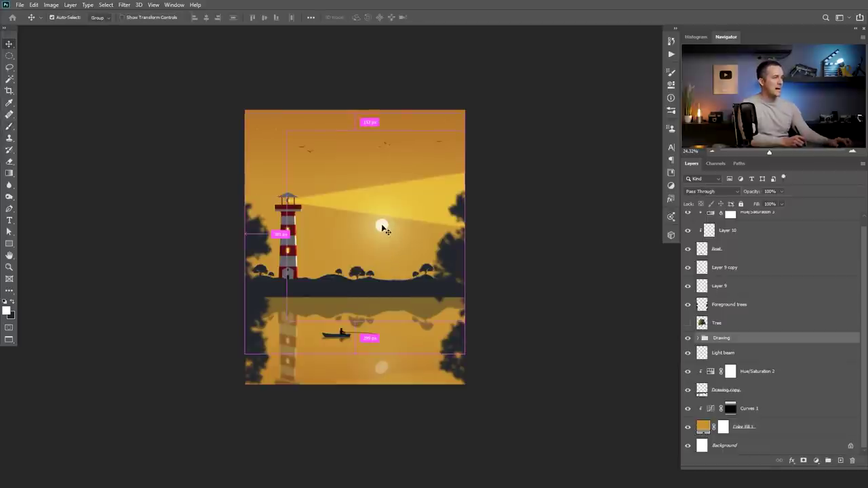
{"action": "left_click", "coordinate": [697, 338]}
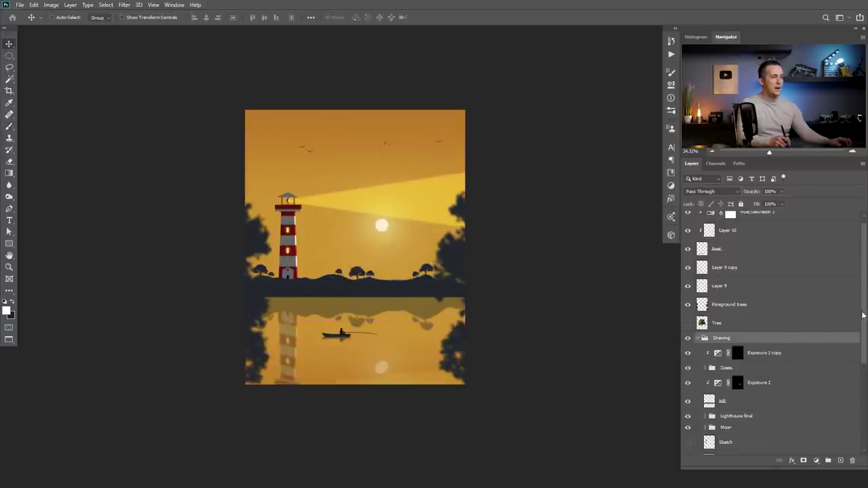
{"action": "scroll", "coordinate": [773, 333], "scroll_direction": "down", "scroll_amount": 3}
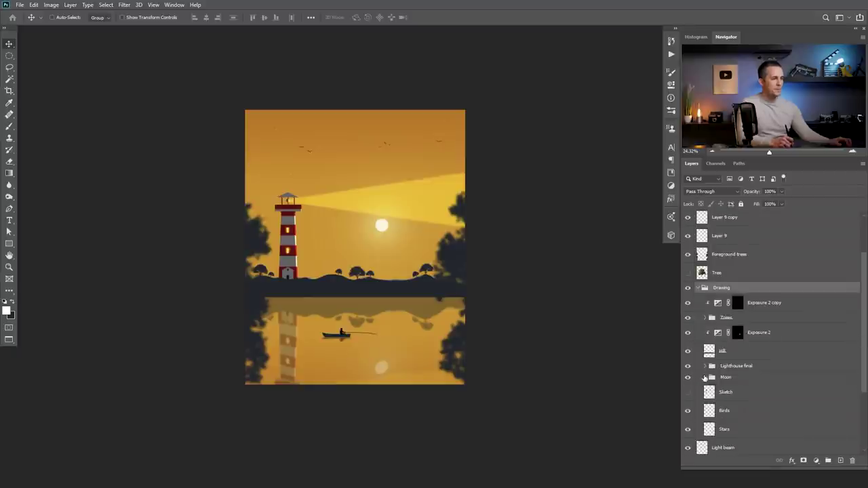
{"action": "left_click", "coordinate": [710, 377]}
{"action": "left_click_drag", "start_coordinate": [381, 228], "coordinate": [385, 257]}
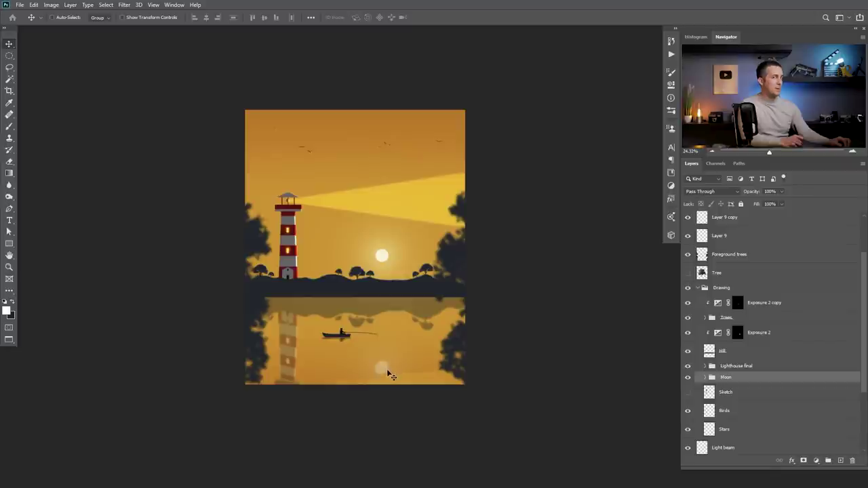
Recolour the solid colour fill behind the scene to a muted dark slate blue with a hue of 216°
{"action": "left_click_drag", "start_coordinate": [416, 278], "coordinate": [404, 309]}
{"action": "scroll", "coordinate": [824, 397], "scroll_direction": "down", "scroll_amount": 3}
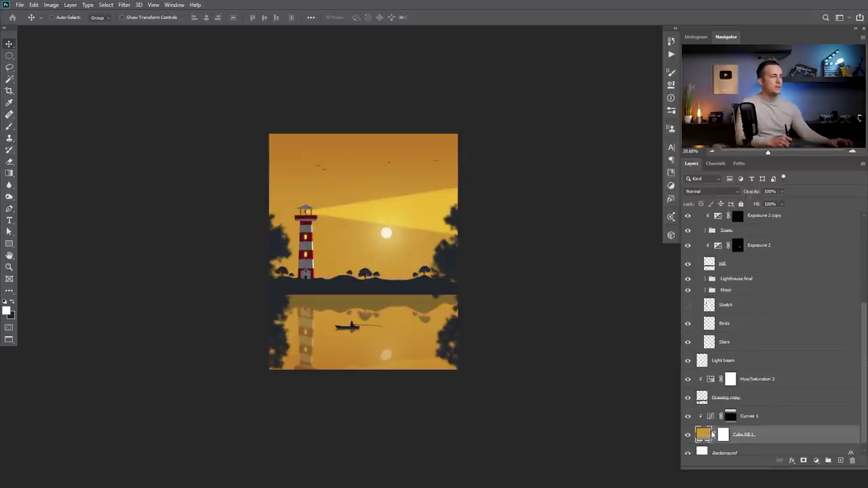
{"action": "double_click", "coordinate": [703, 434]}
{"action": "left_click", "coordinate": [649, 255]}
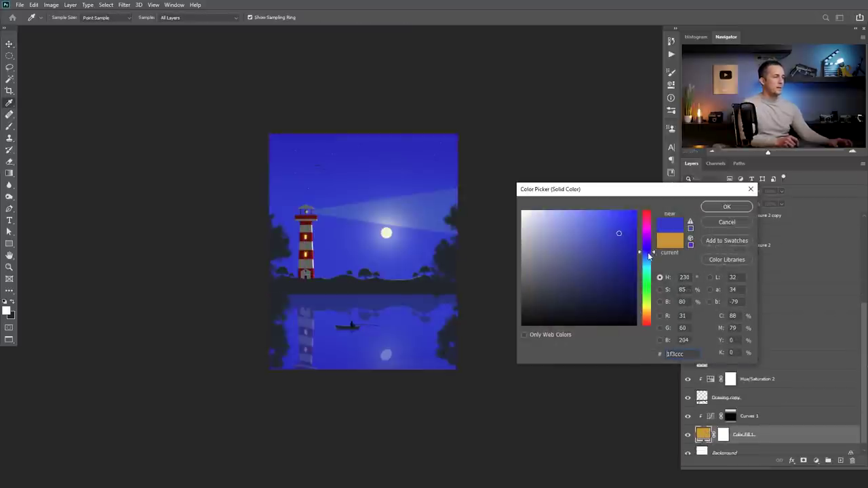
{"action": "left_click_drag", "start_coordinate": [580, 294], "coordinate": [551, 294]}
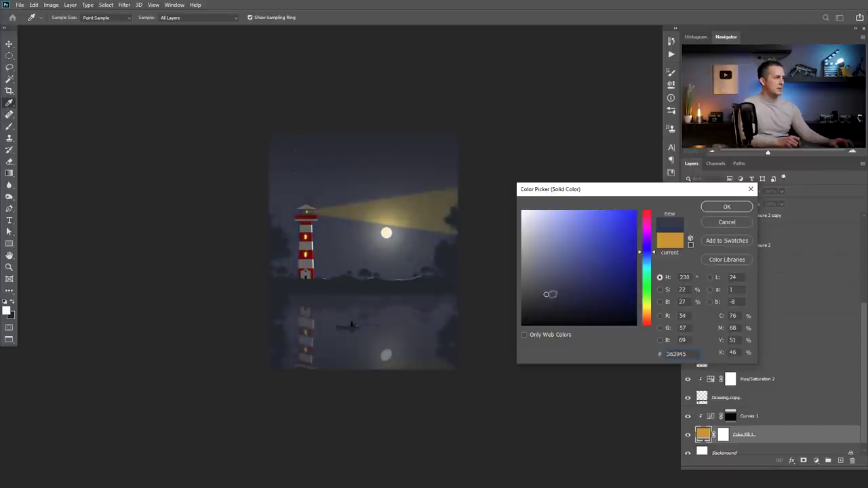
{"action": "left_click", "coordinate": [556, 285]}
{"action": "left_click", "coordinate": [645, 257]}
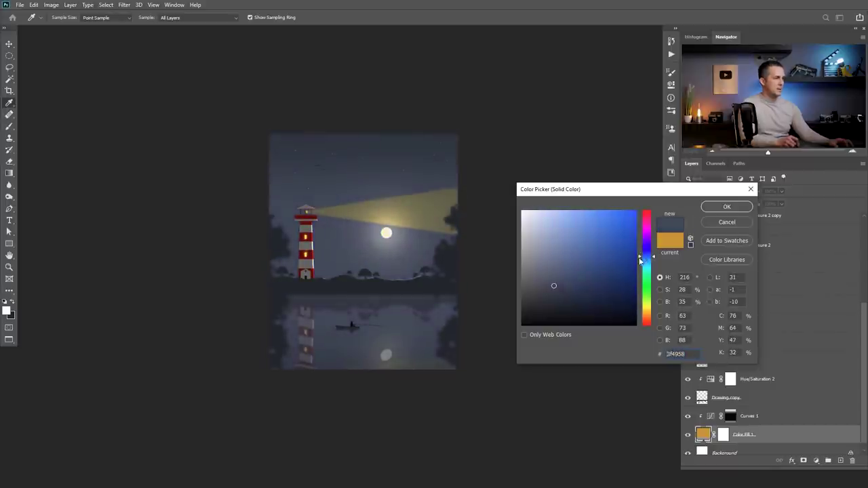
{"action": "left_click", "coordinate": [559, 289]}
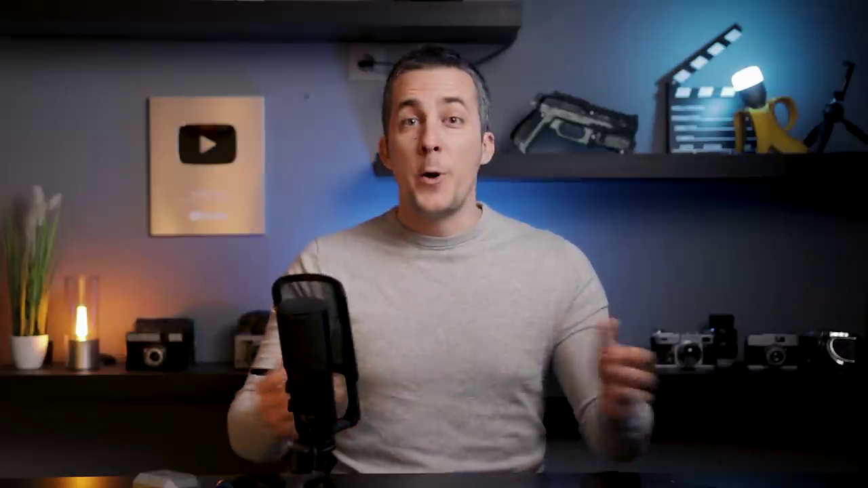